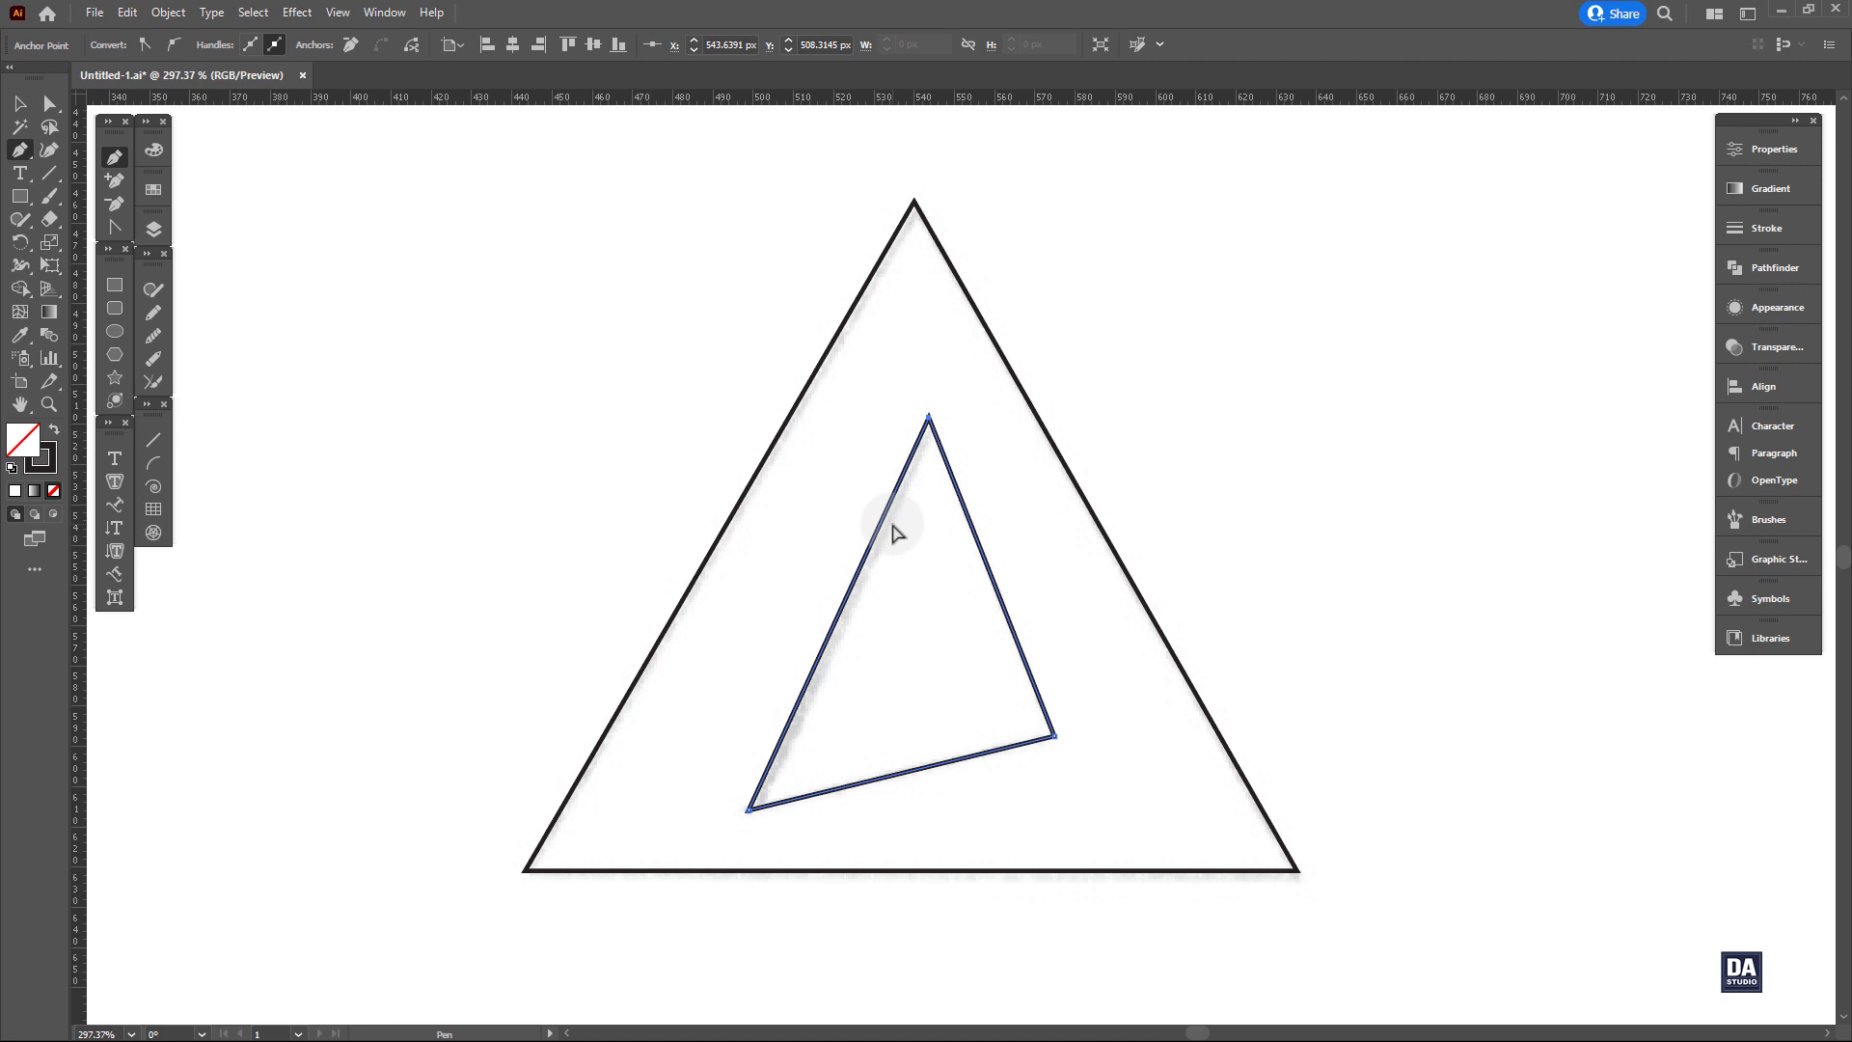
Fill the inner triangle with medium gray and the outer triangle with near-black.
{"action": "key", "text": "v"}
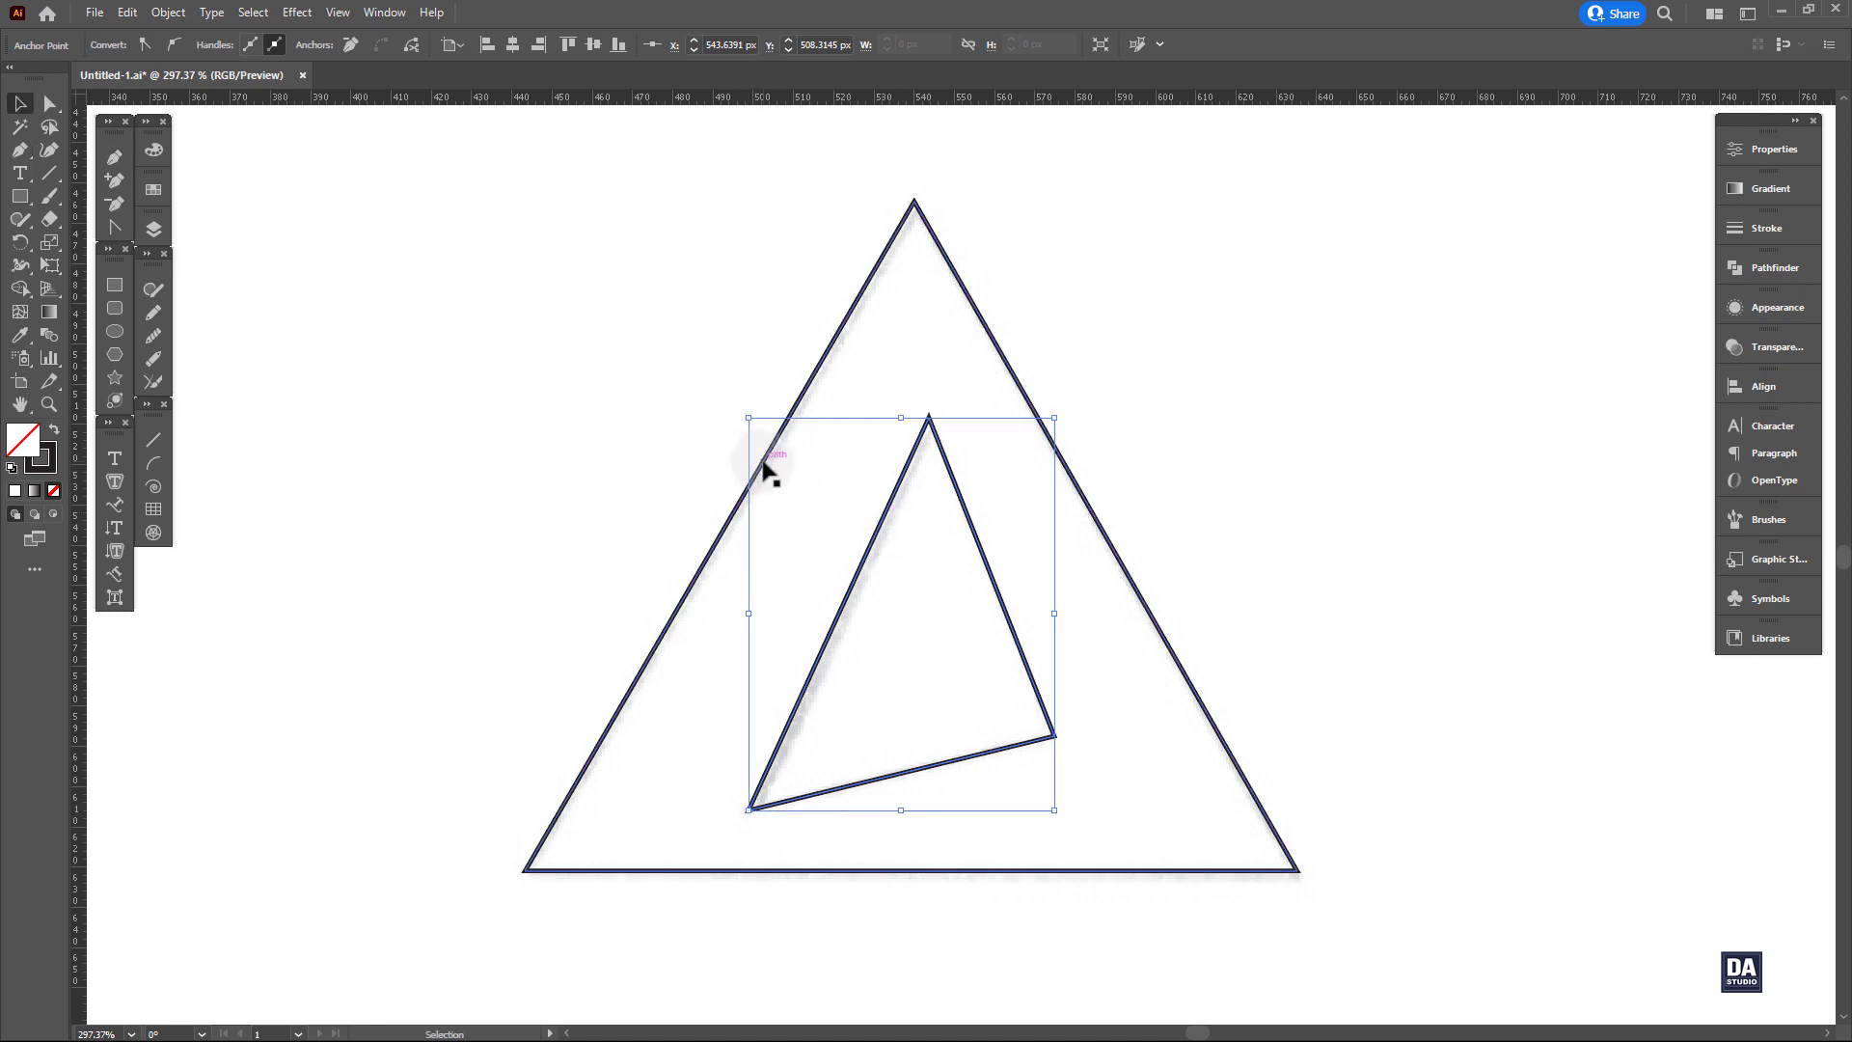
{"action": "left_click", "coordinate": [153, 189]}
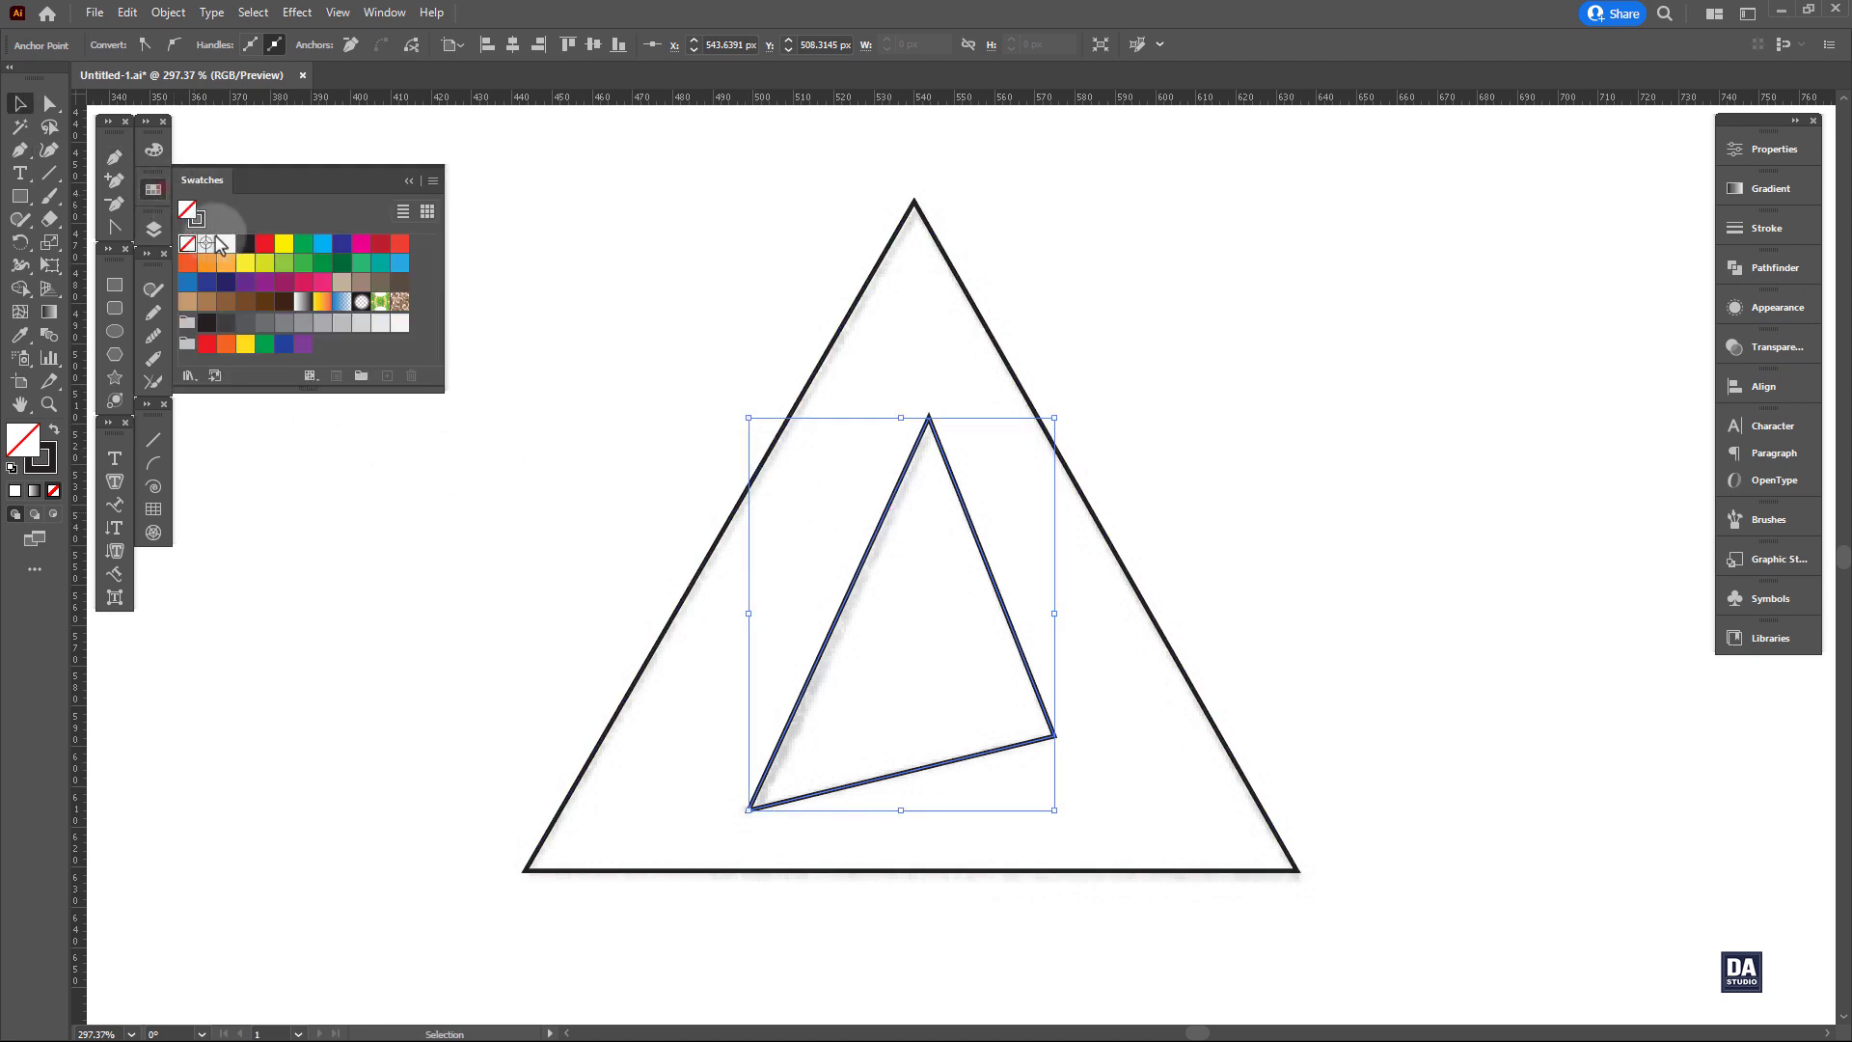
{"action": "left_click", "coordinate": [265, 326]}
{"action": "left_click", "coordinate": [795, 413]}
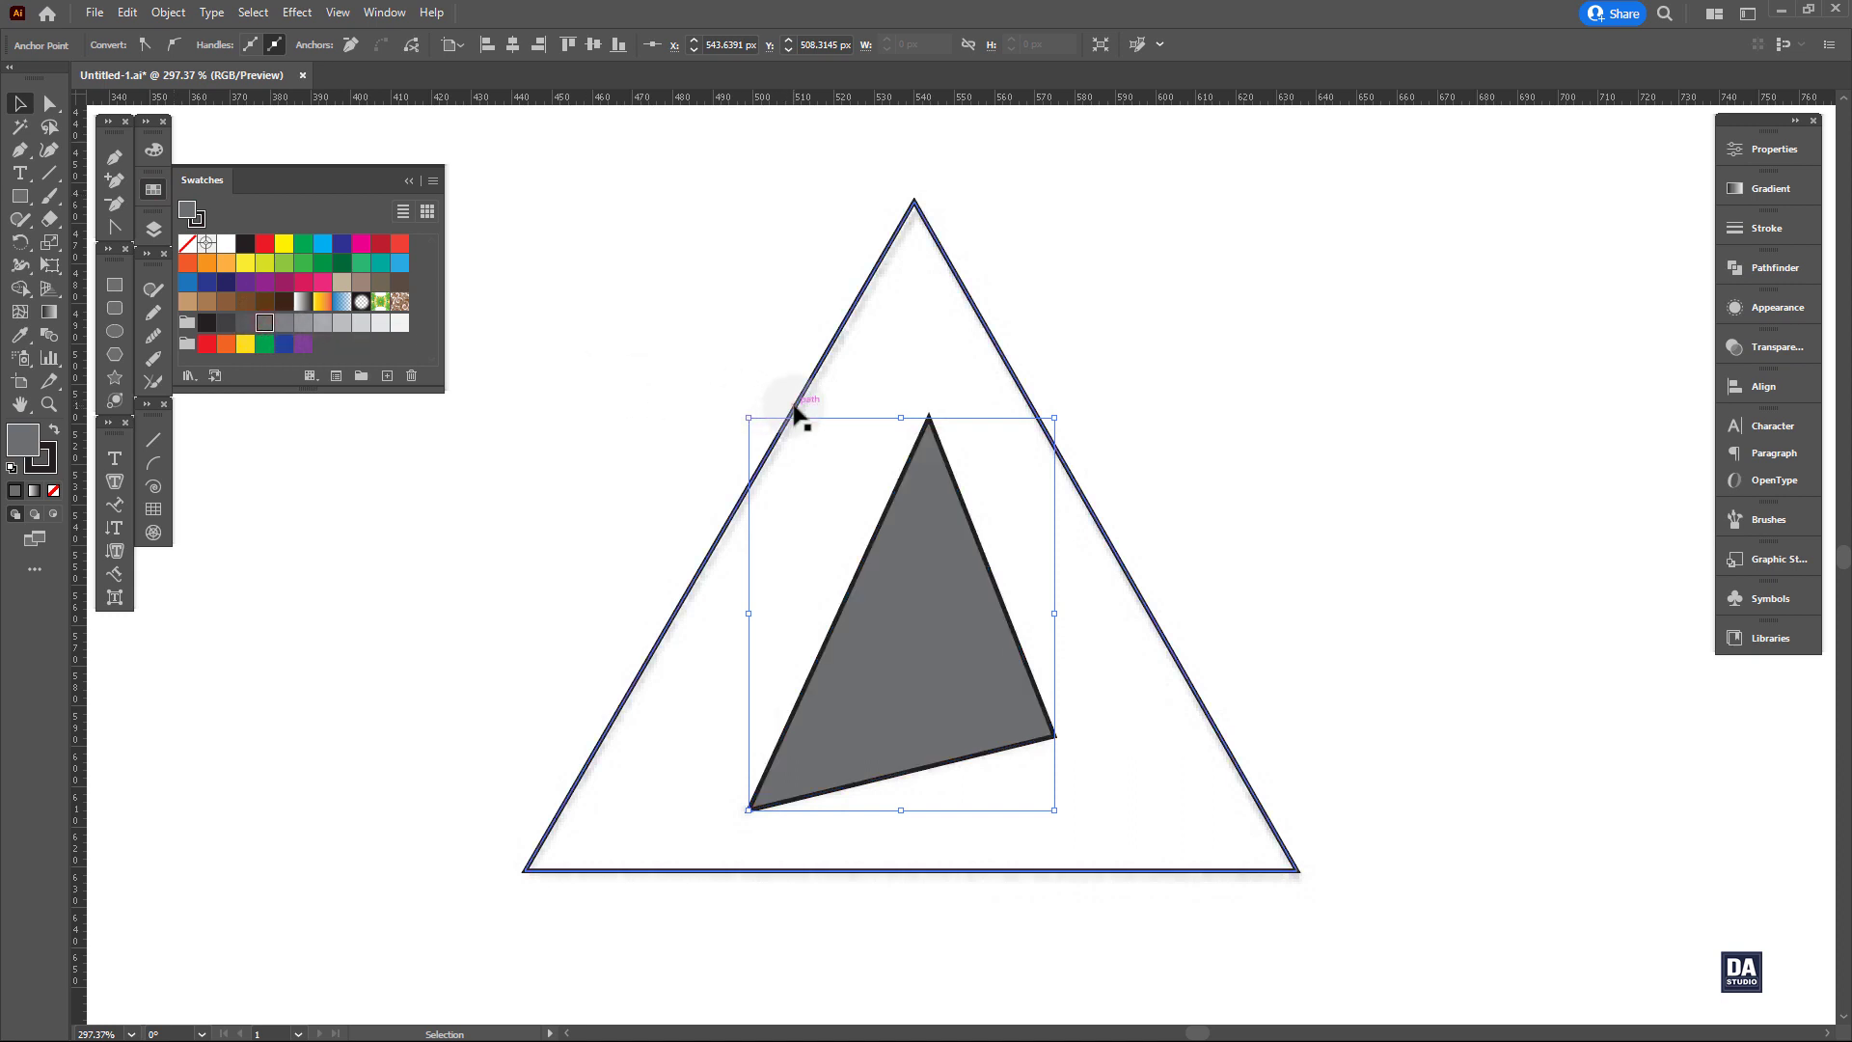
{"action": "left_click", "coordinate": [208, 324]}
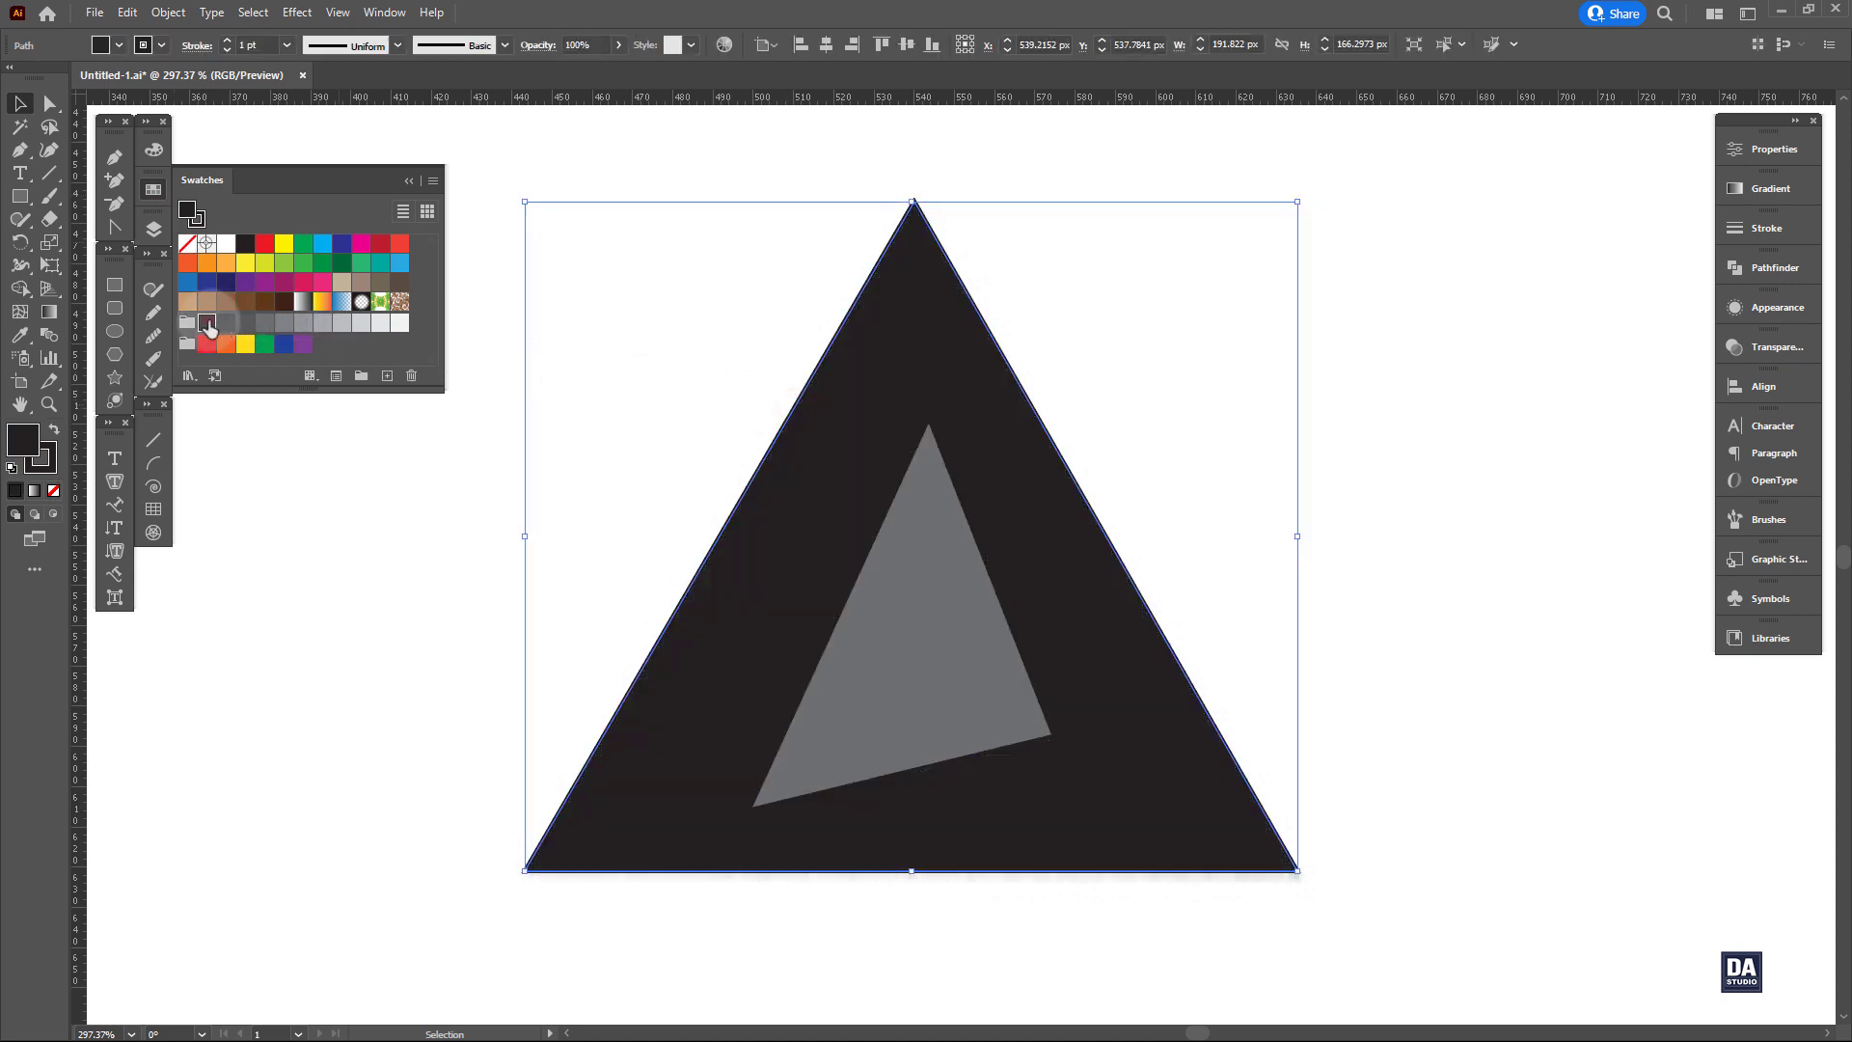
Subtract the inner triangle from the outer triangle with the Minus Front pathfinder operation.
{"action": "left_click", "coordinate": [882, 629], "text": "shift"}
{"action": "left_click_drag", "start_coordinate": [855, 667], "coordinate": [1001, 664]}
{"action": "key", "text": "ctrl+z"}
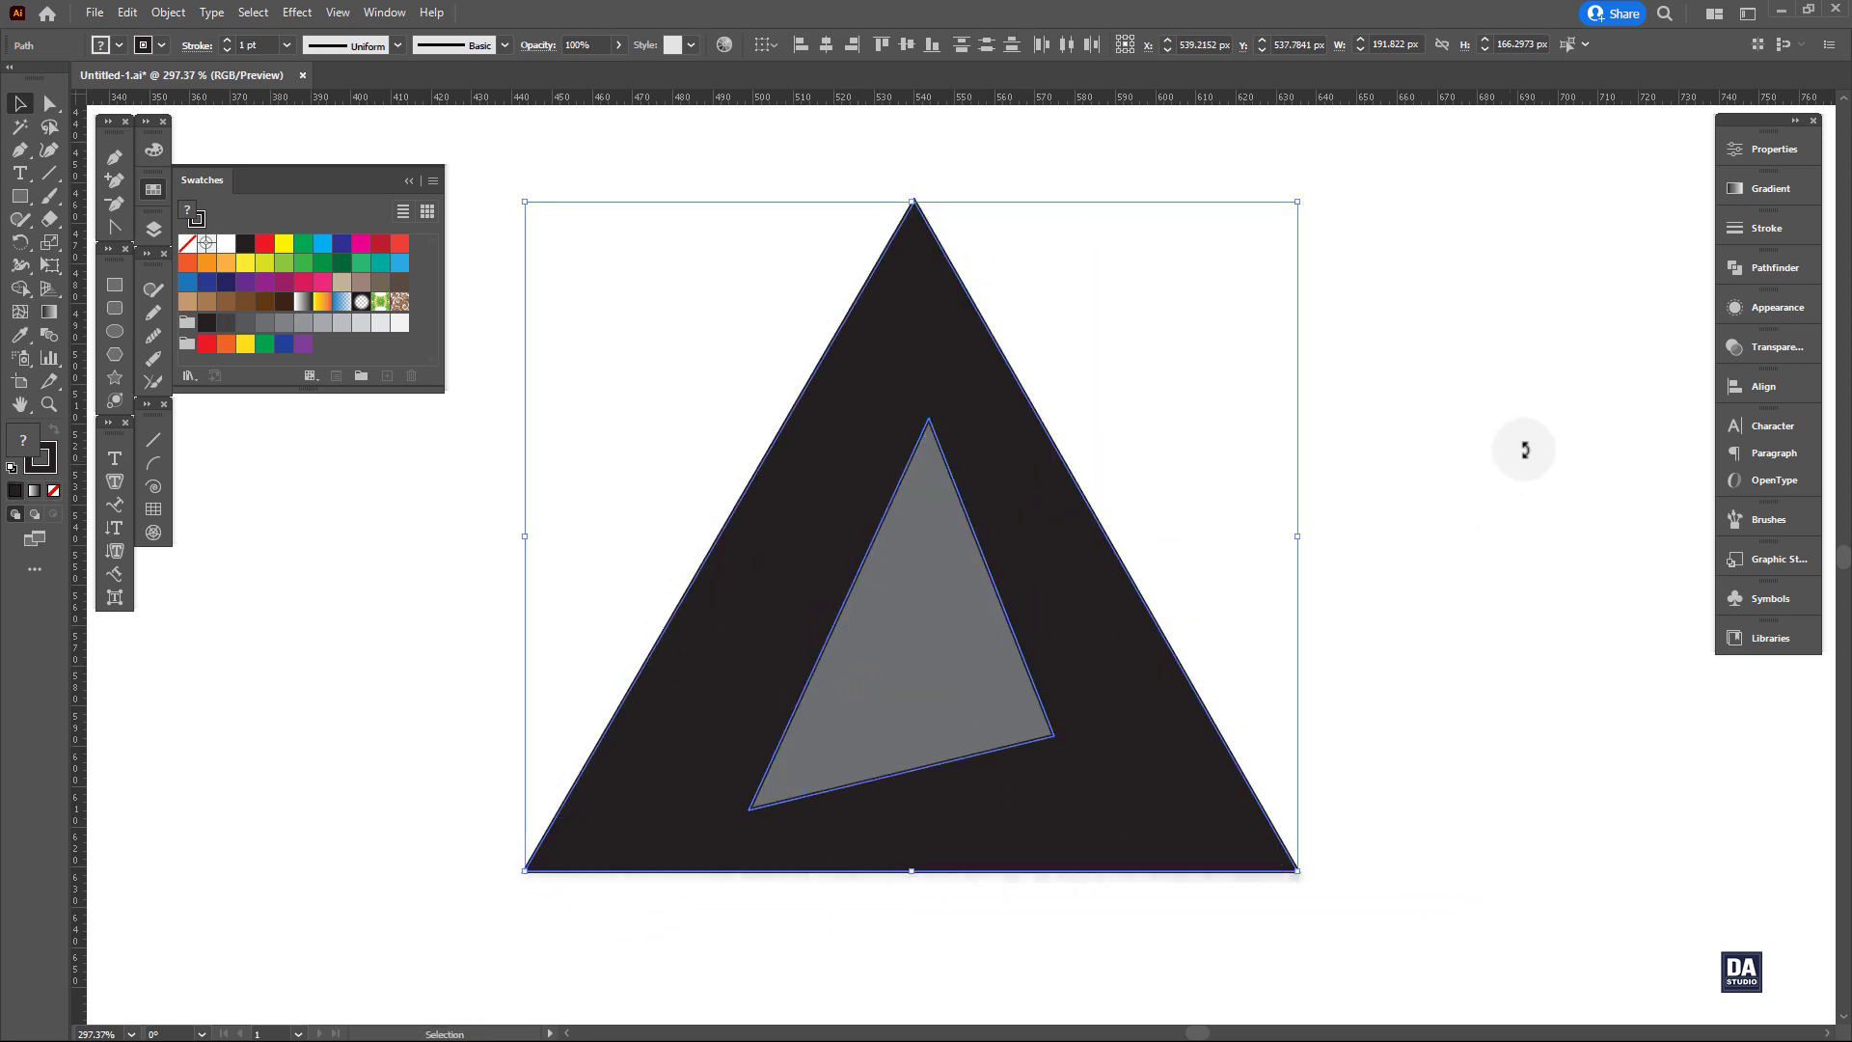
{"action": "left_click", "coordinate": [1775, 267]}
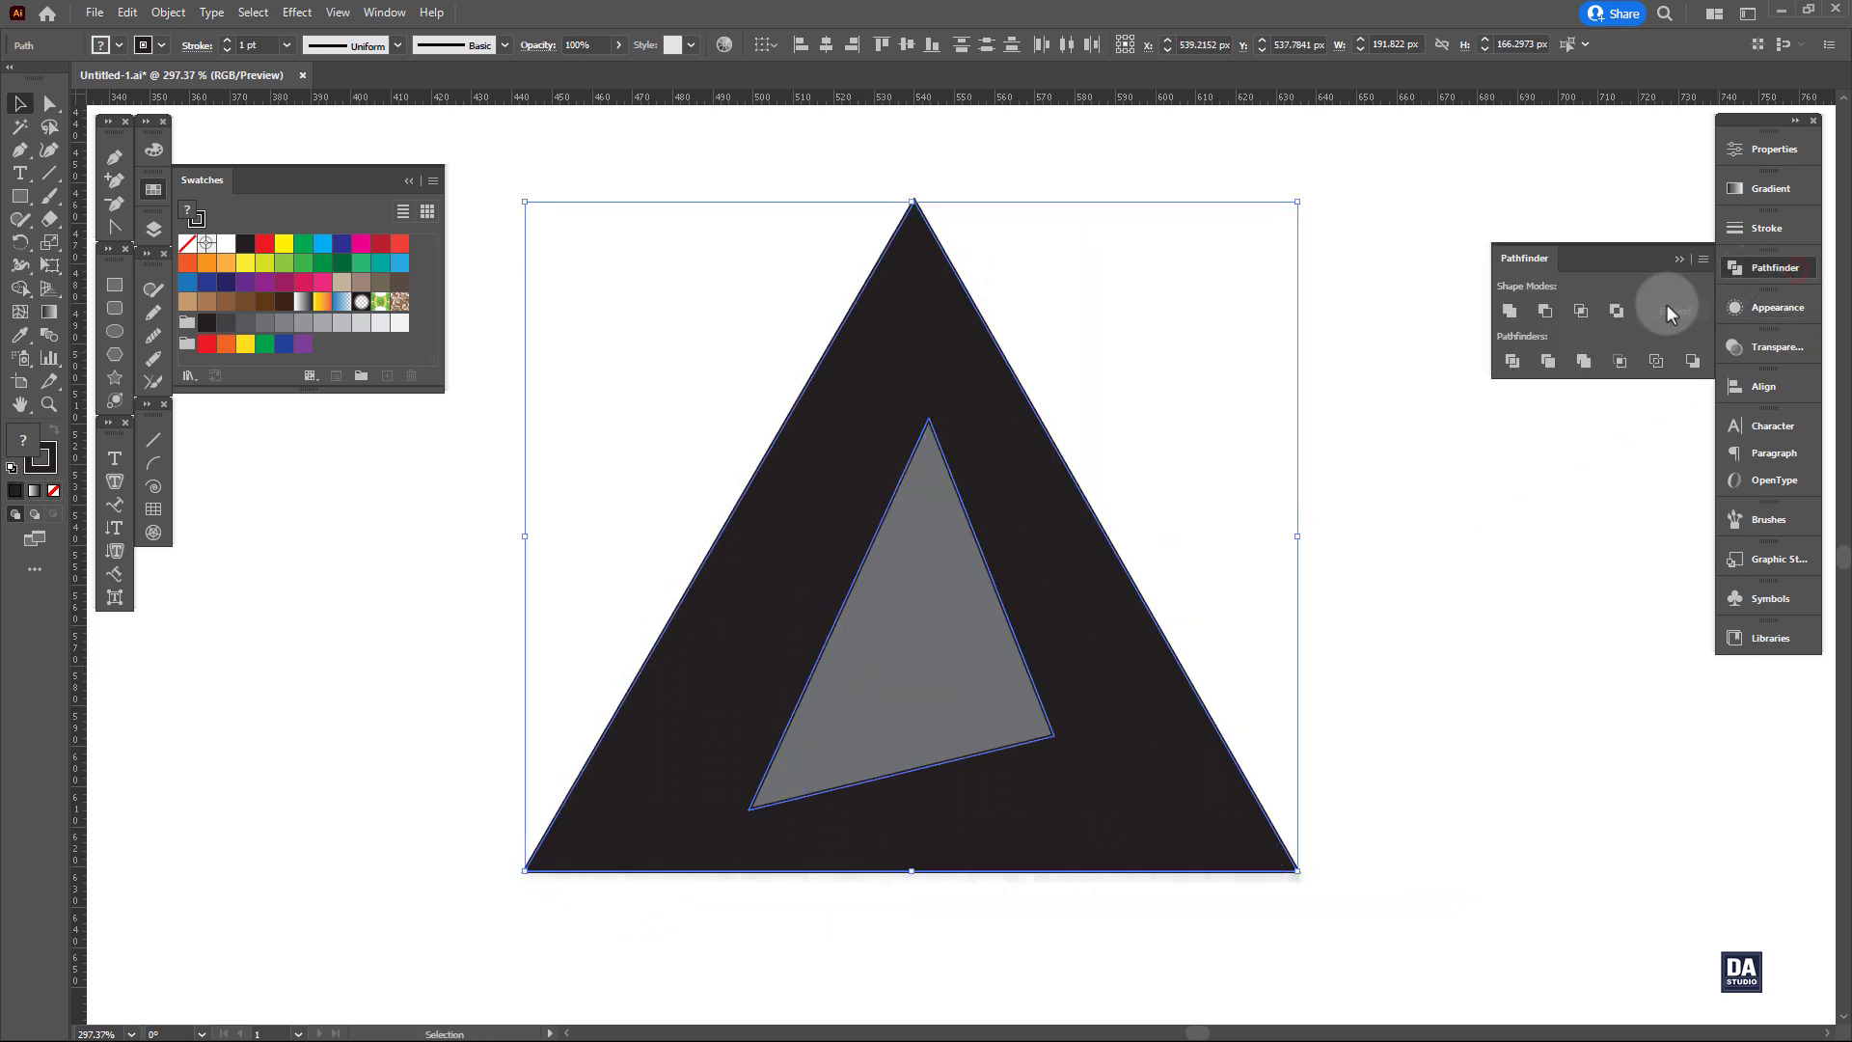
{"action": "key", "text": "ctrl+minus"}
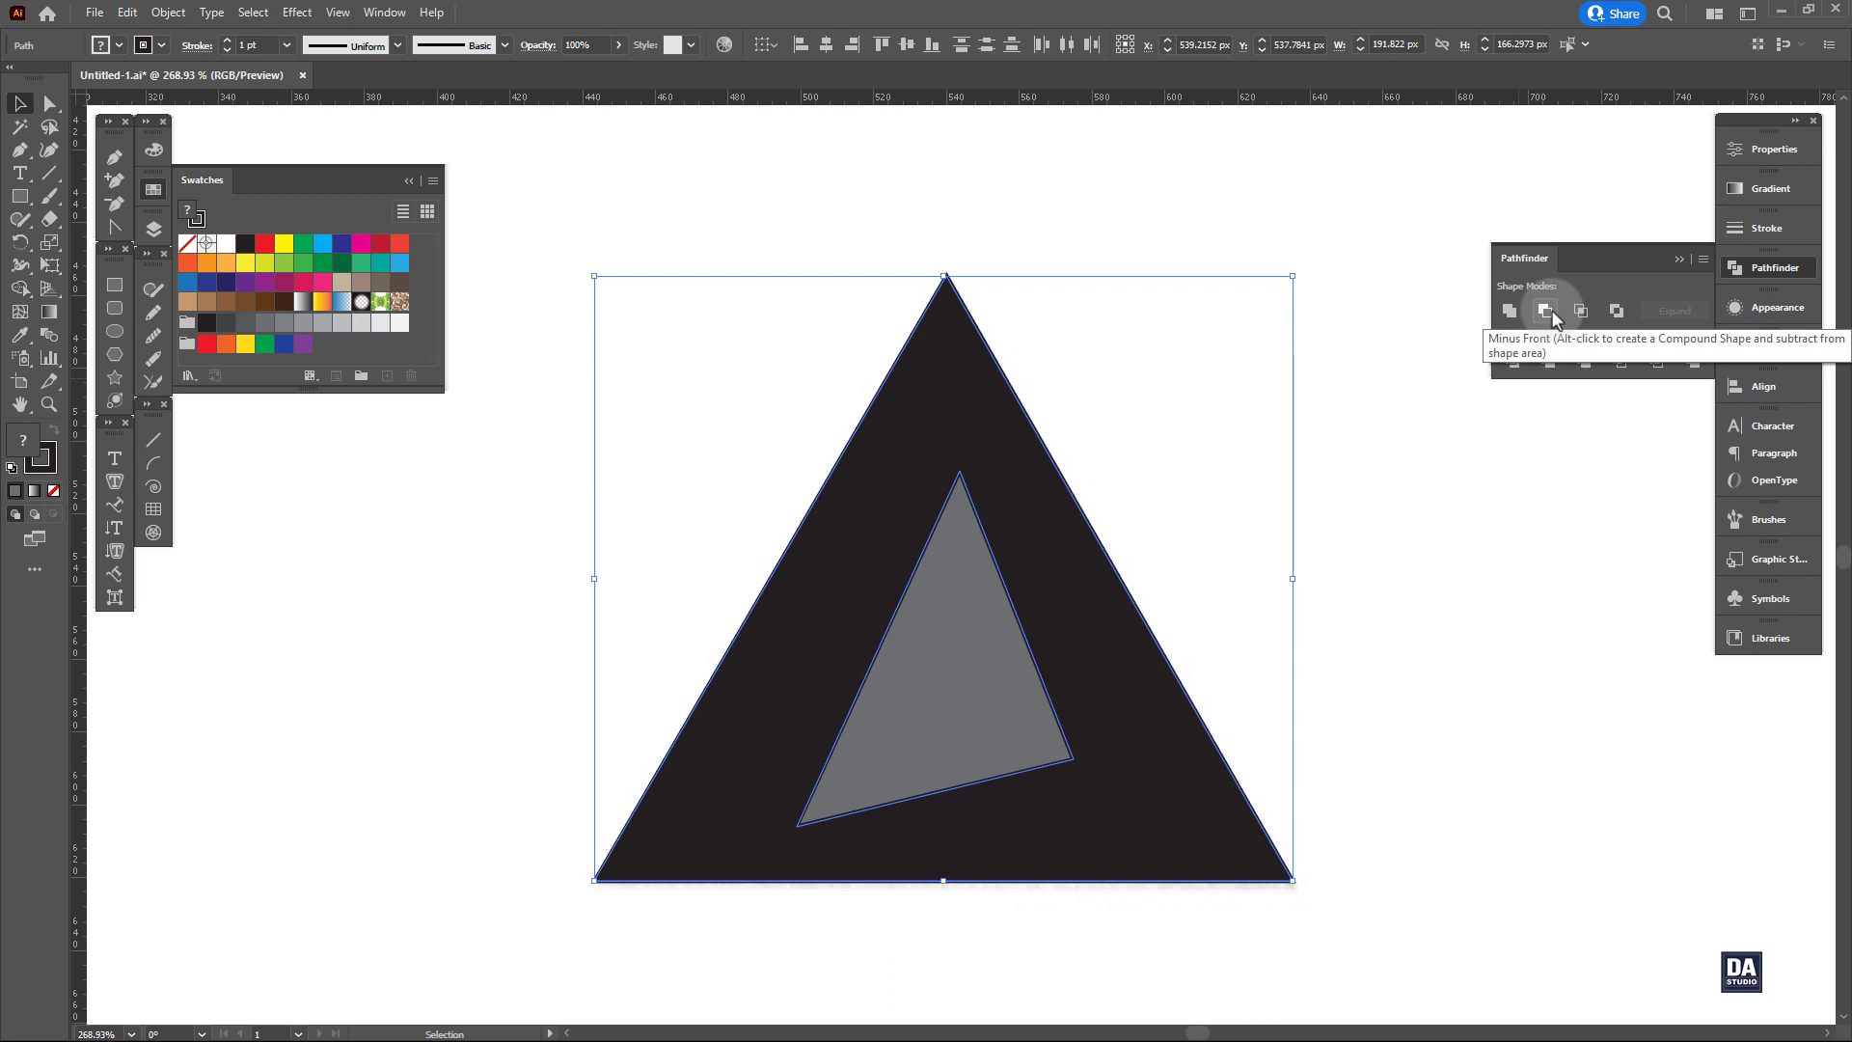
{"action": "left_click", "coordinate": [1546, 311]}
{"action": "left_click", "coordinate": [1324, 471]}
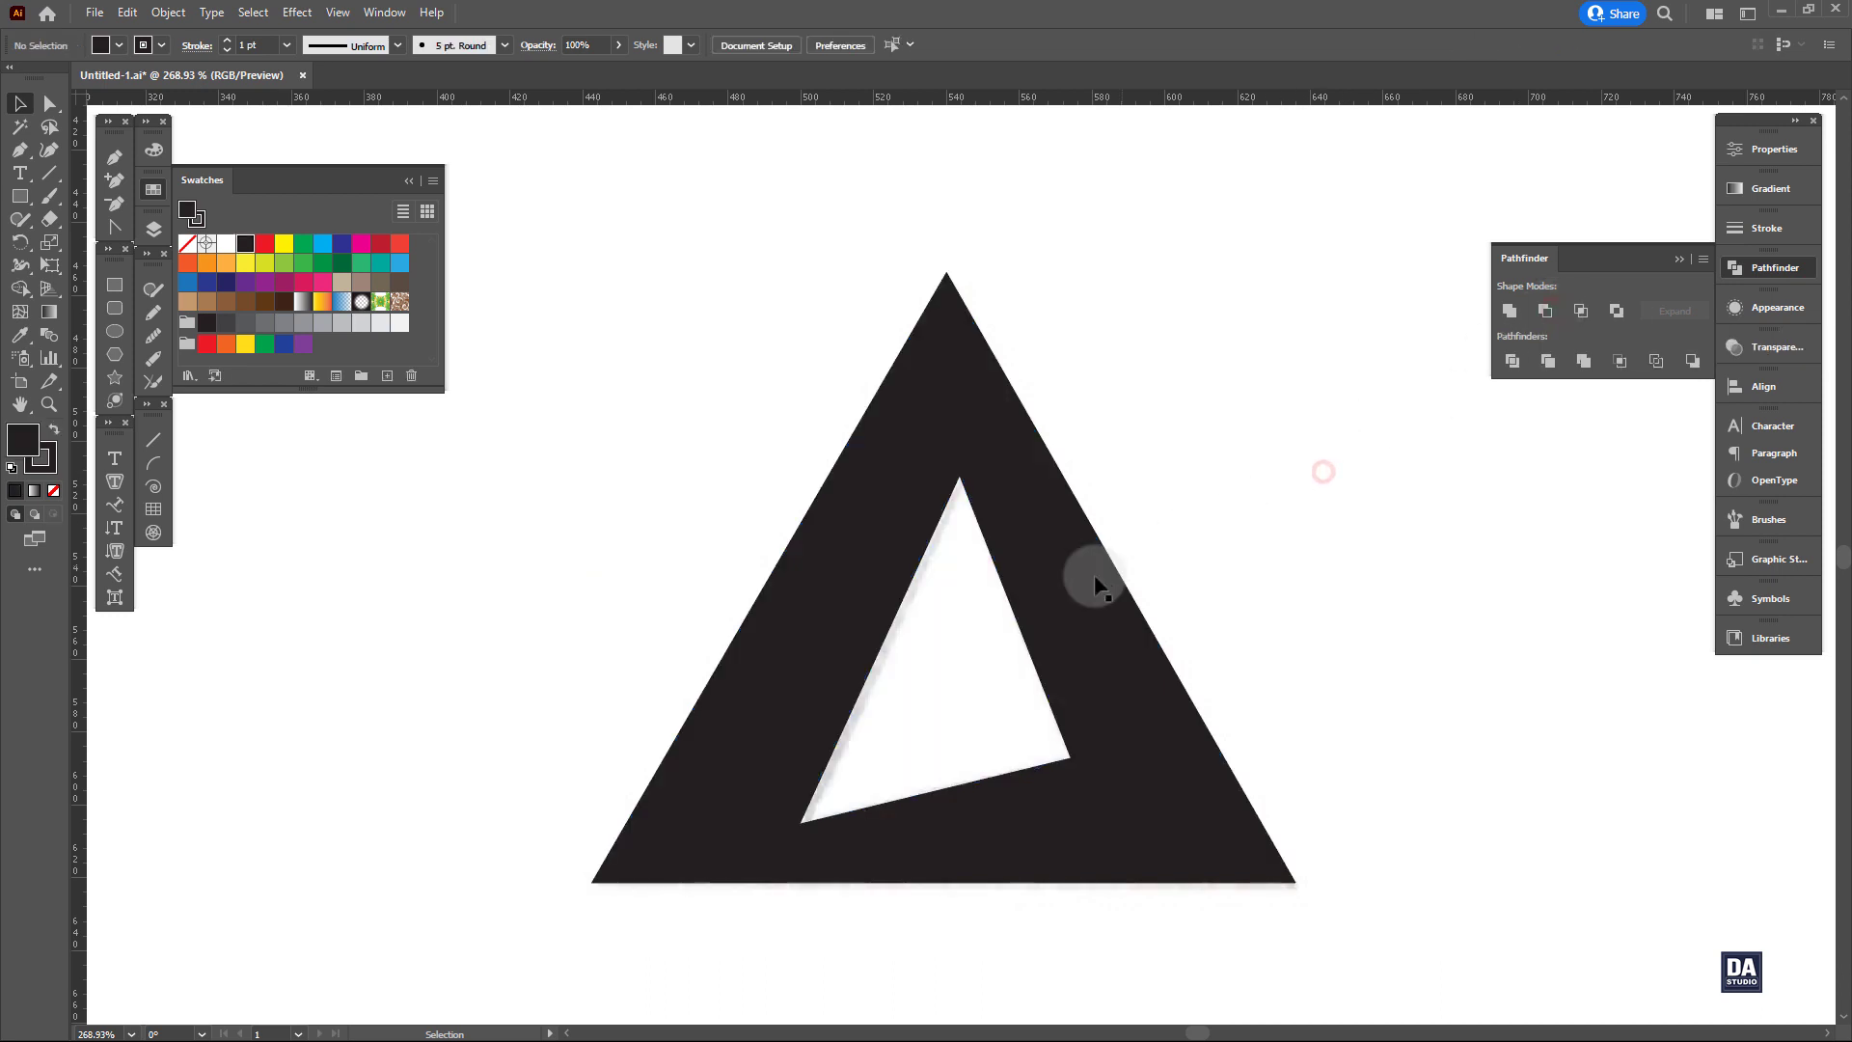
Fill the cut-out triangle shape with medium gray and deselect it.
{"action": "left_click_drag", "start_coordinate": [1031, 607], "coordinate": [1084, 600]}
{"action": "key", "text": "ctrl+z"}
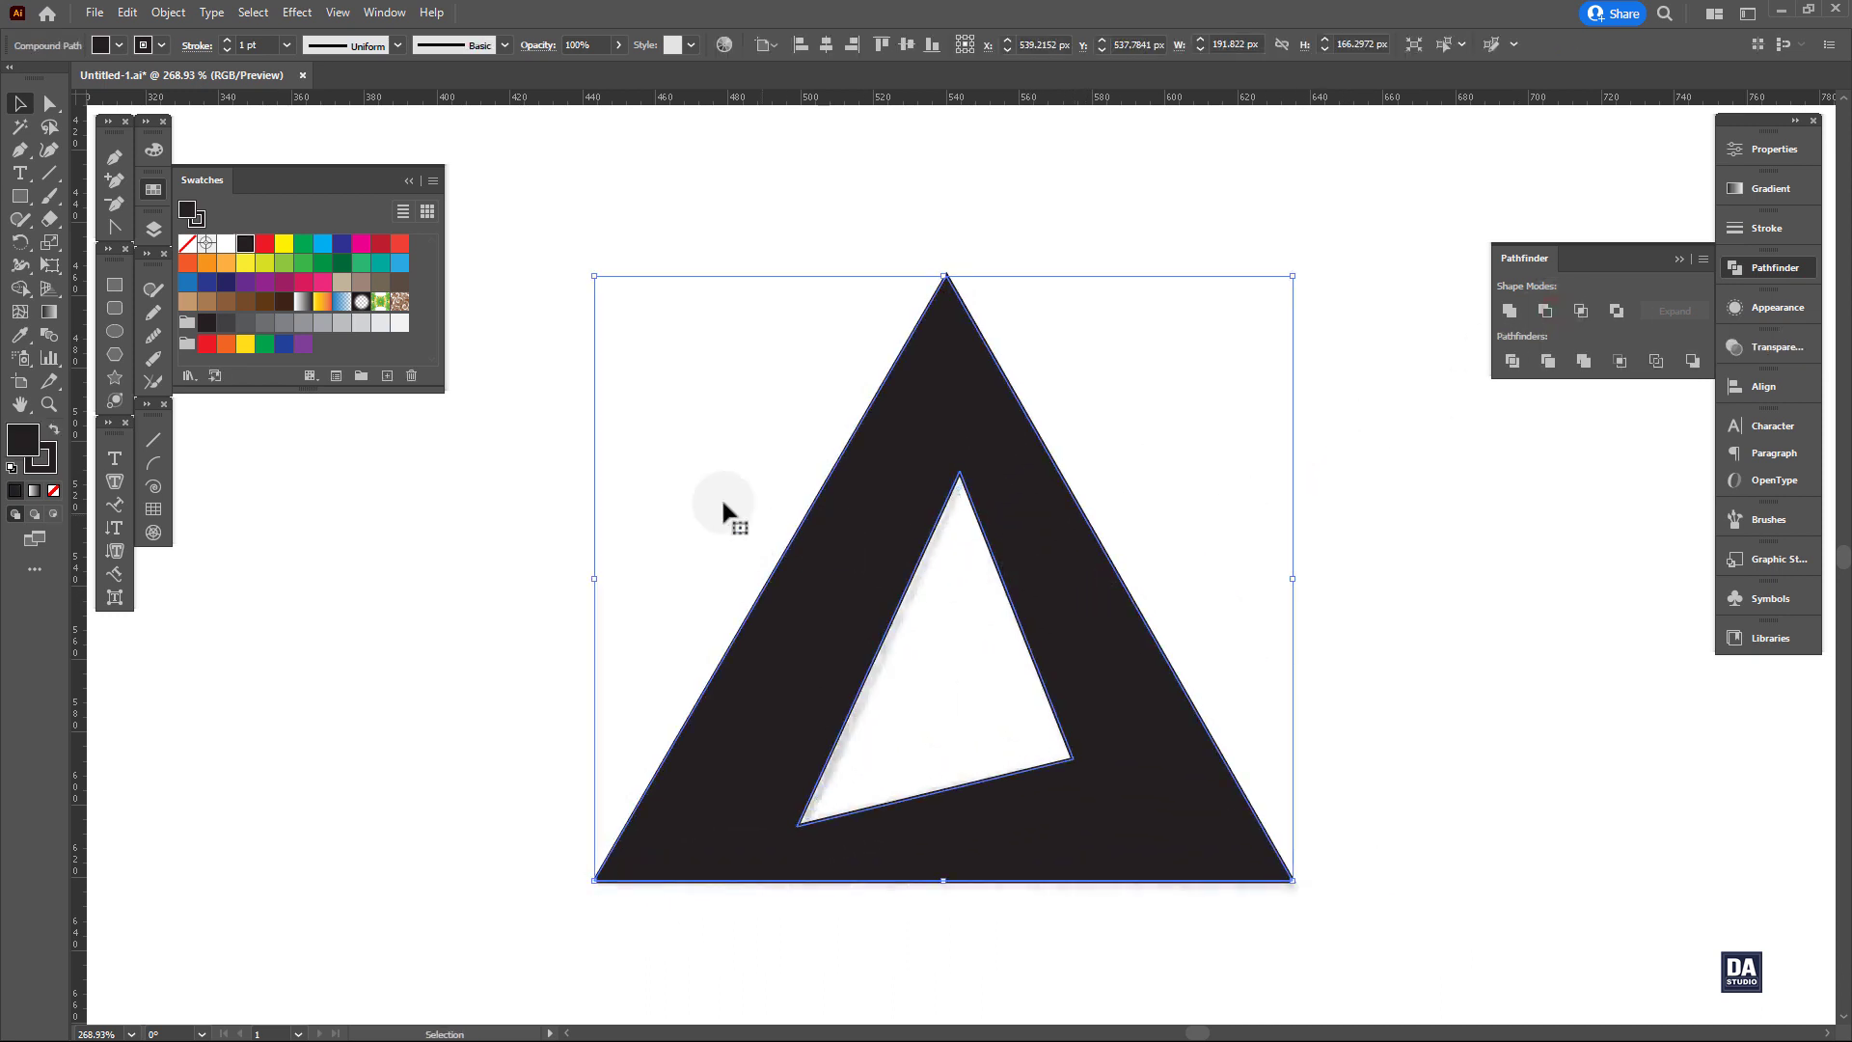
{"action": "left_click", "coordinate": [264, 322]}
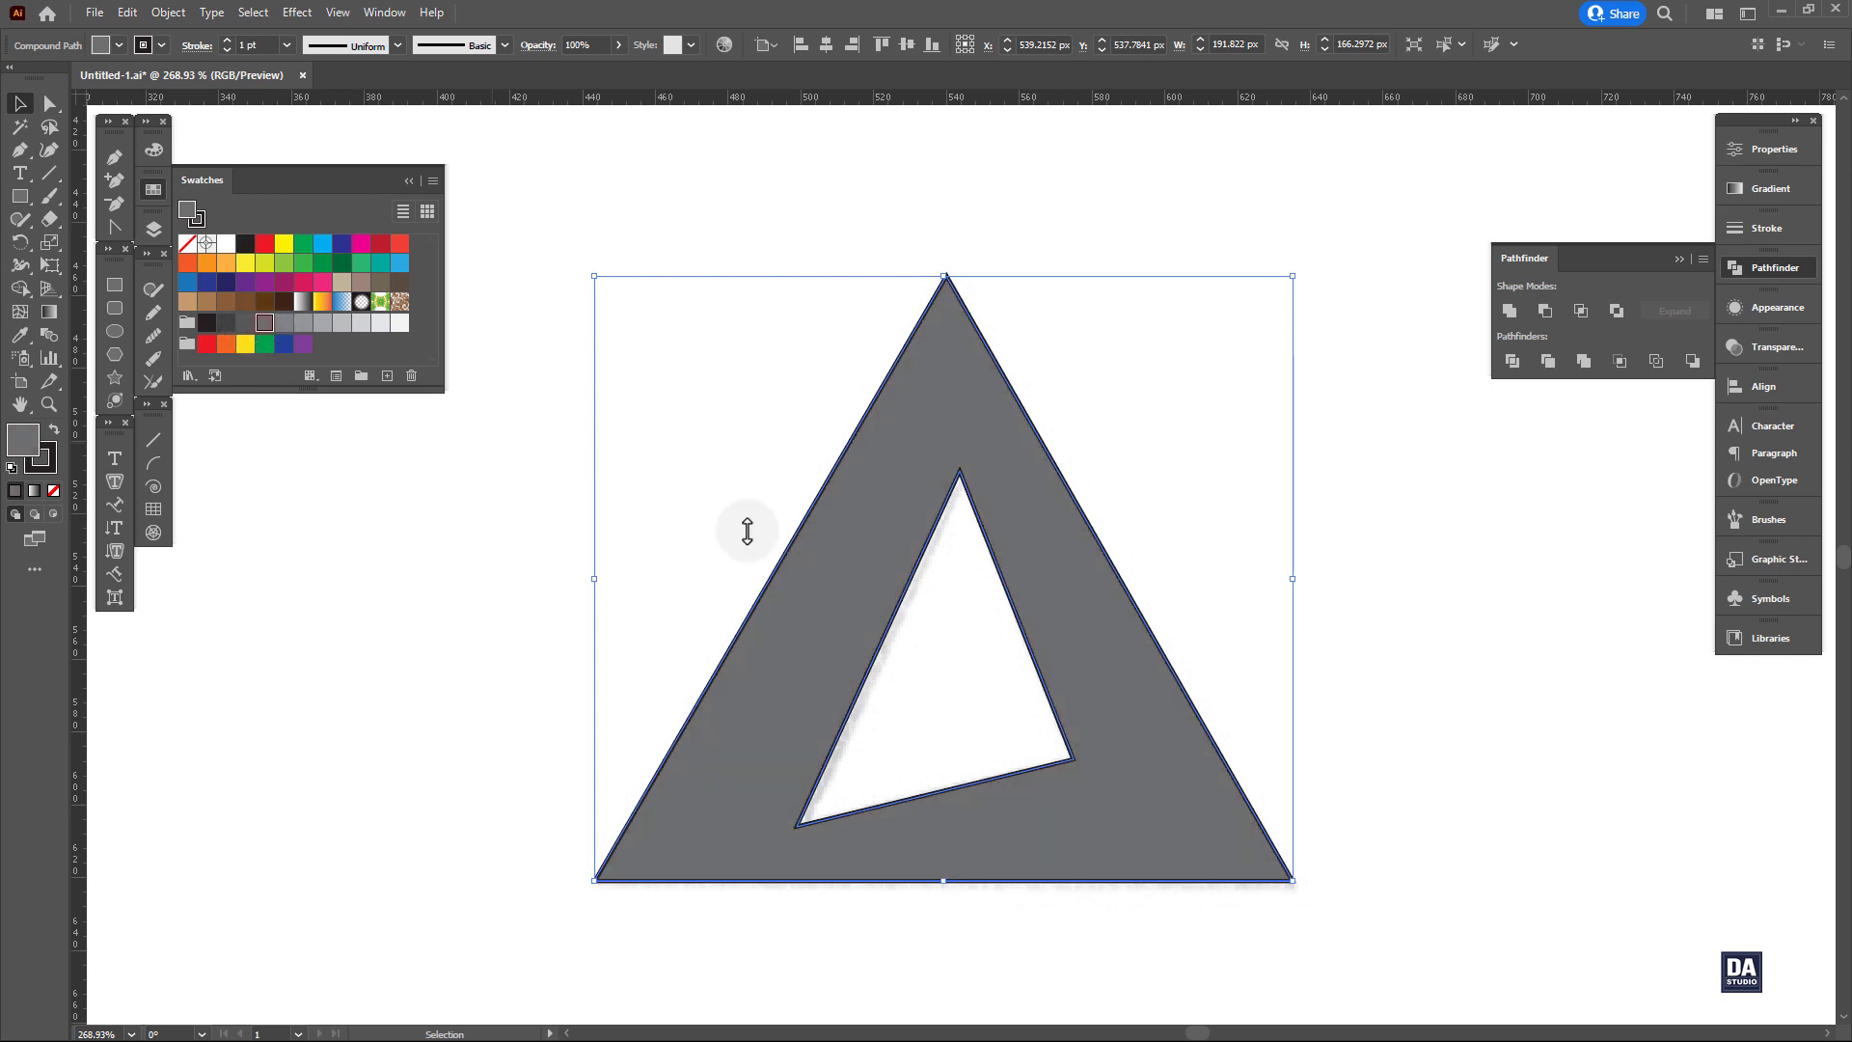
{"action": "left_click", "coordinate": [982, 600]}
Draw a straight Pen line from just above the outer apex through the hole's upper corner, ending inside the hole.
{"action": "left_click_drag", "start_coordinate": [986, 439], "coordinate": [1039, 475]}
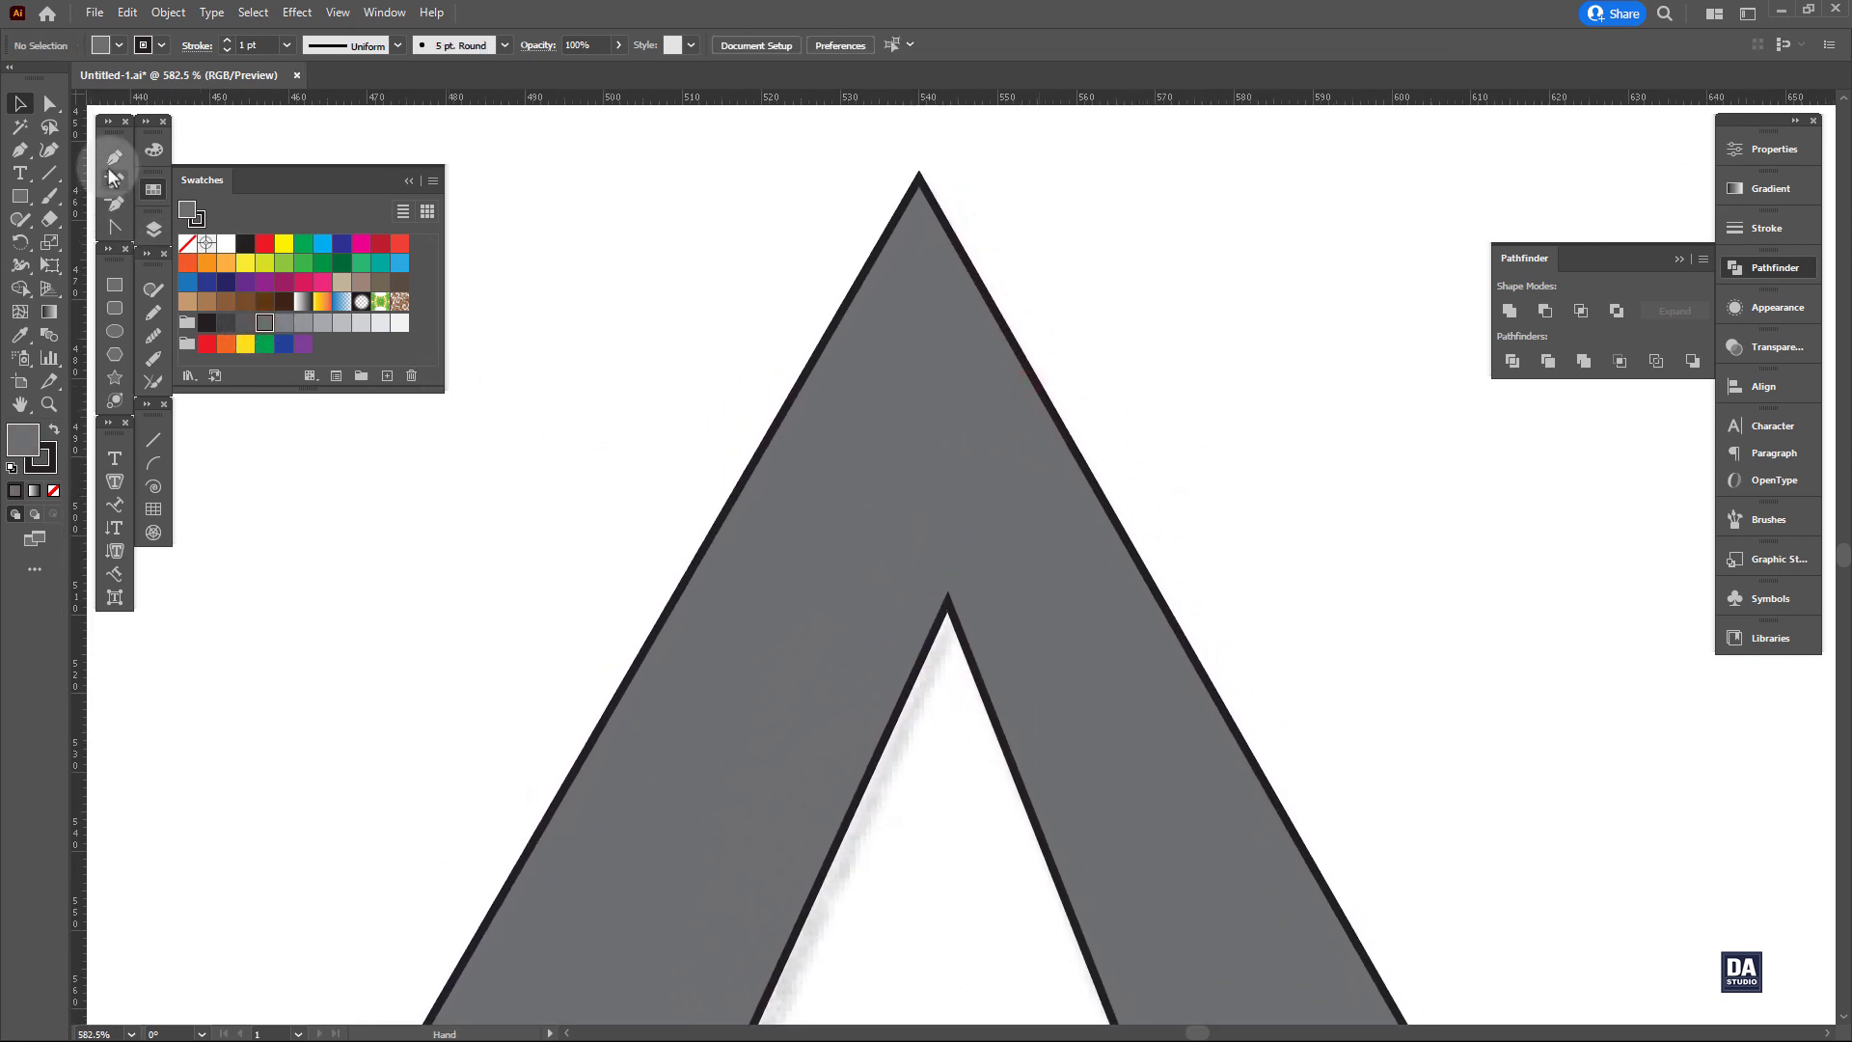
{"action": "left_click", "coordinate": [918, 158]}
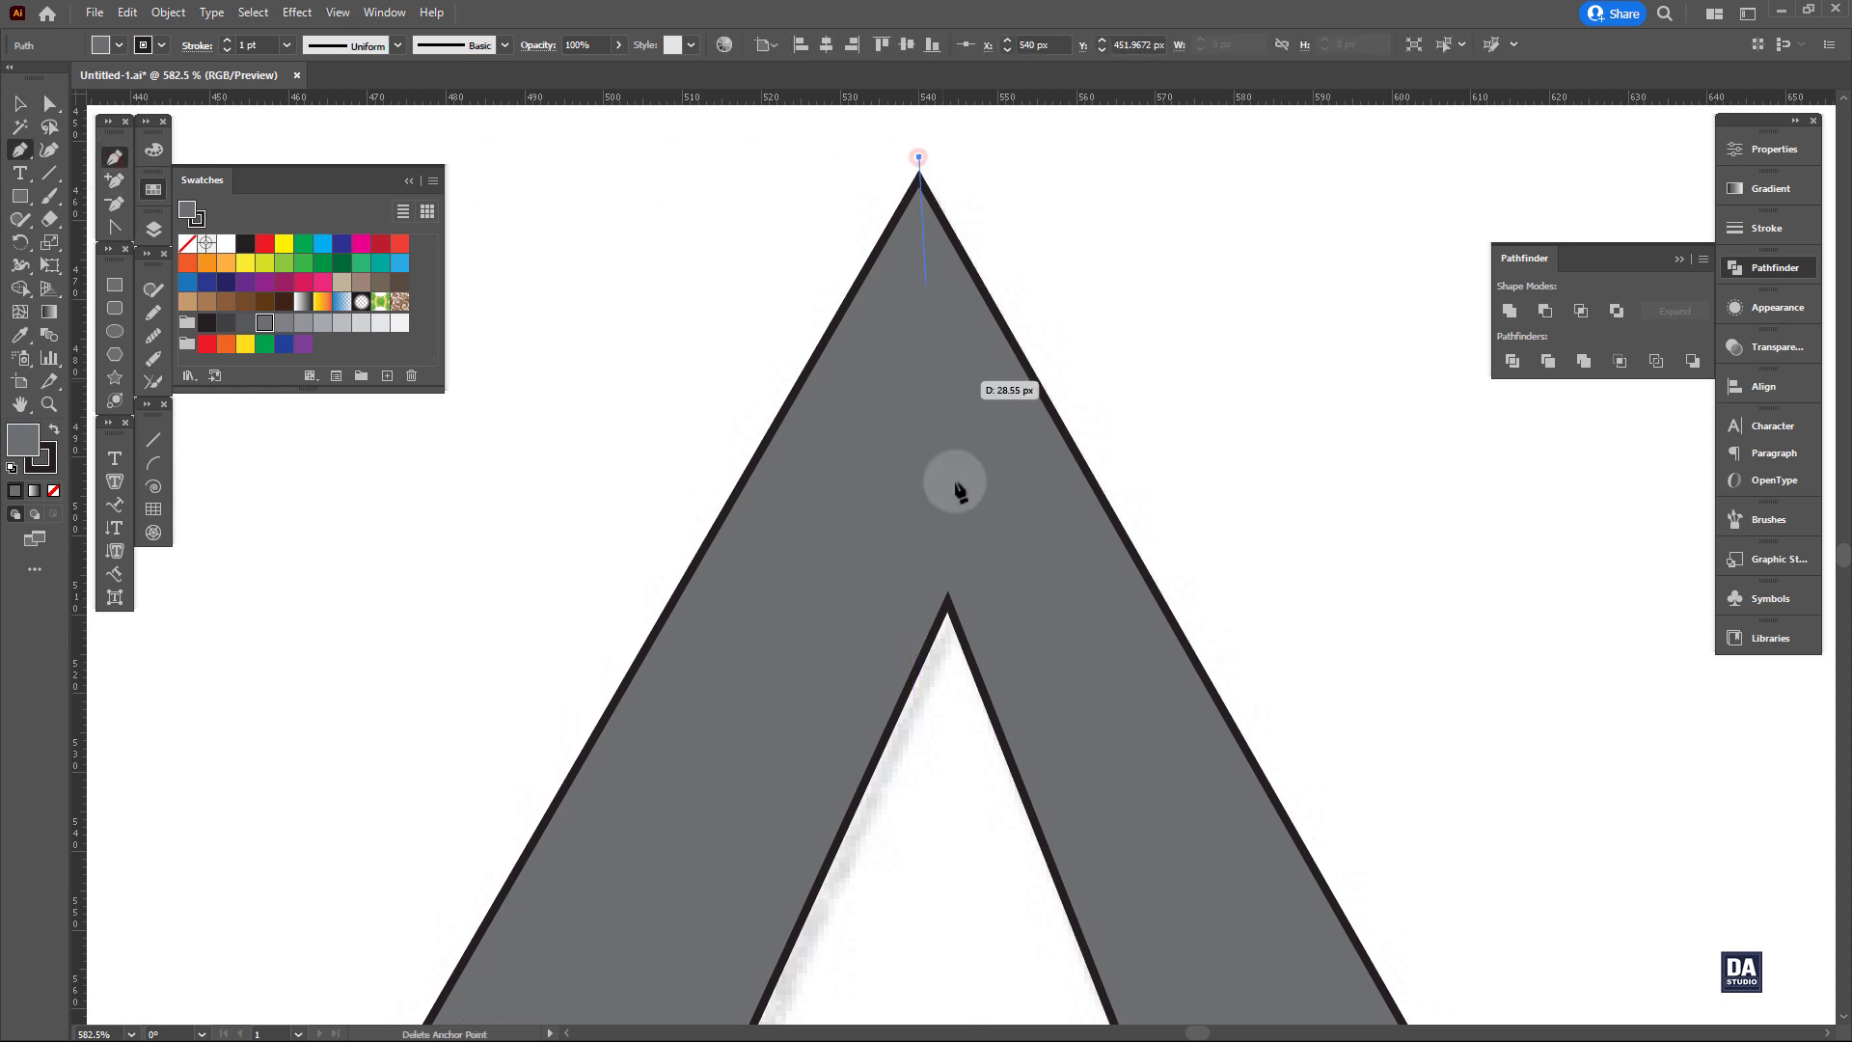
{"action": "left_click", "coordinate": [953, 675]}
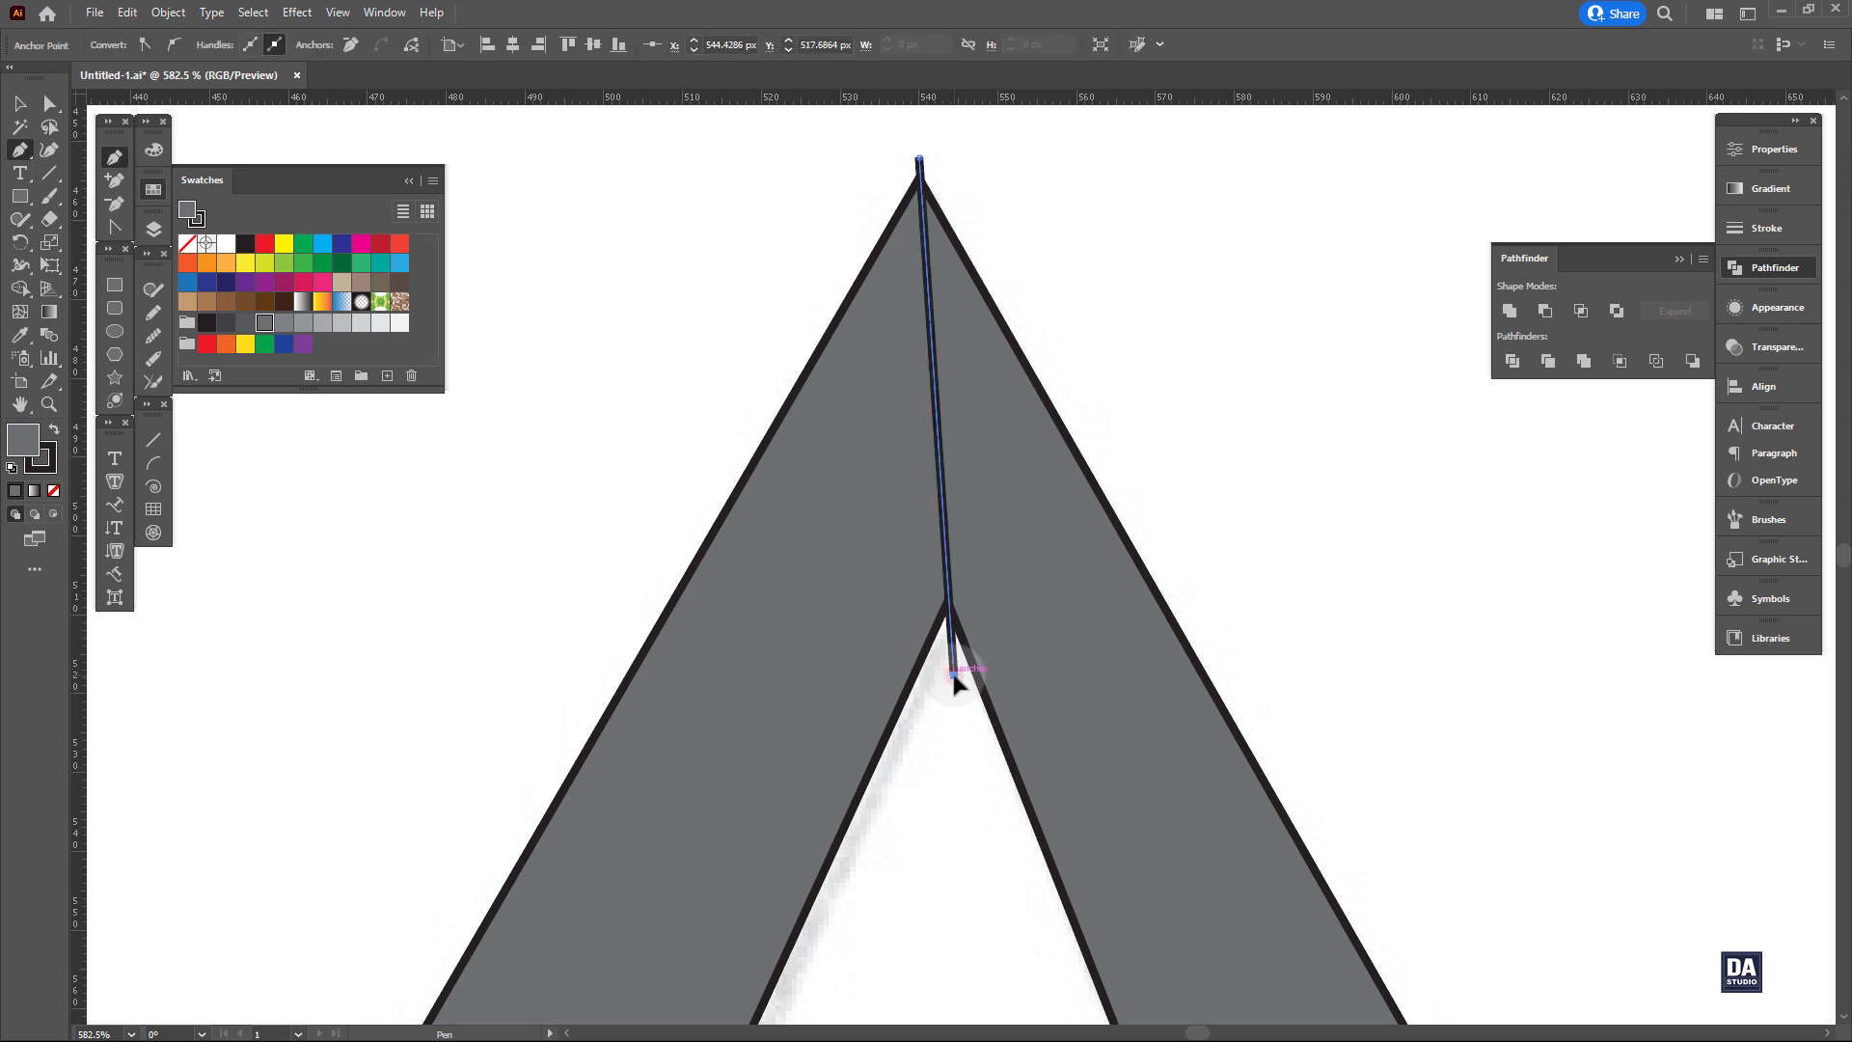
{"action": "left_click", "coordinate": [955, 738], "text": "ctrl"}
Draw a straight Pen line from just outside the outer triangle's lower-left corner to inside the hole's lower-left end.
{"action": "left_click_drag", "start_coordinate": [1126, 863], "coordinate": [1211, 670]}
{"action": "left_click_drag", "start_coordinate": [1179, 688], "coordinate": [1088, 628]}
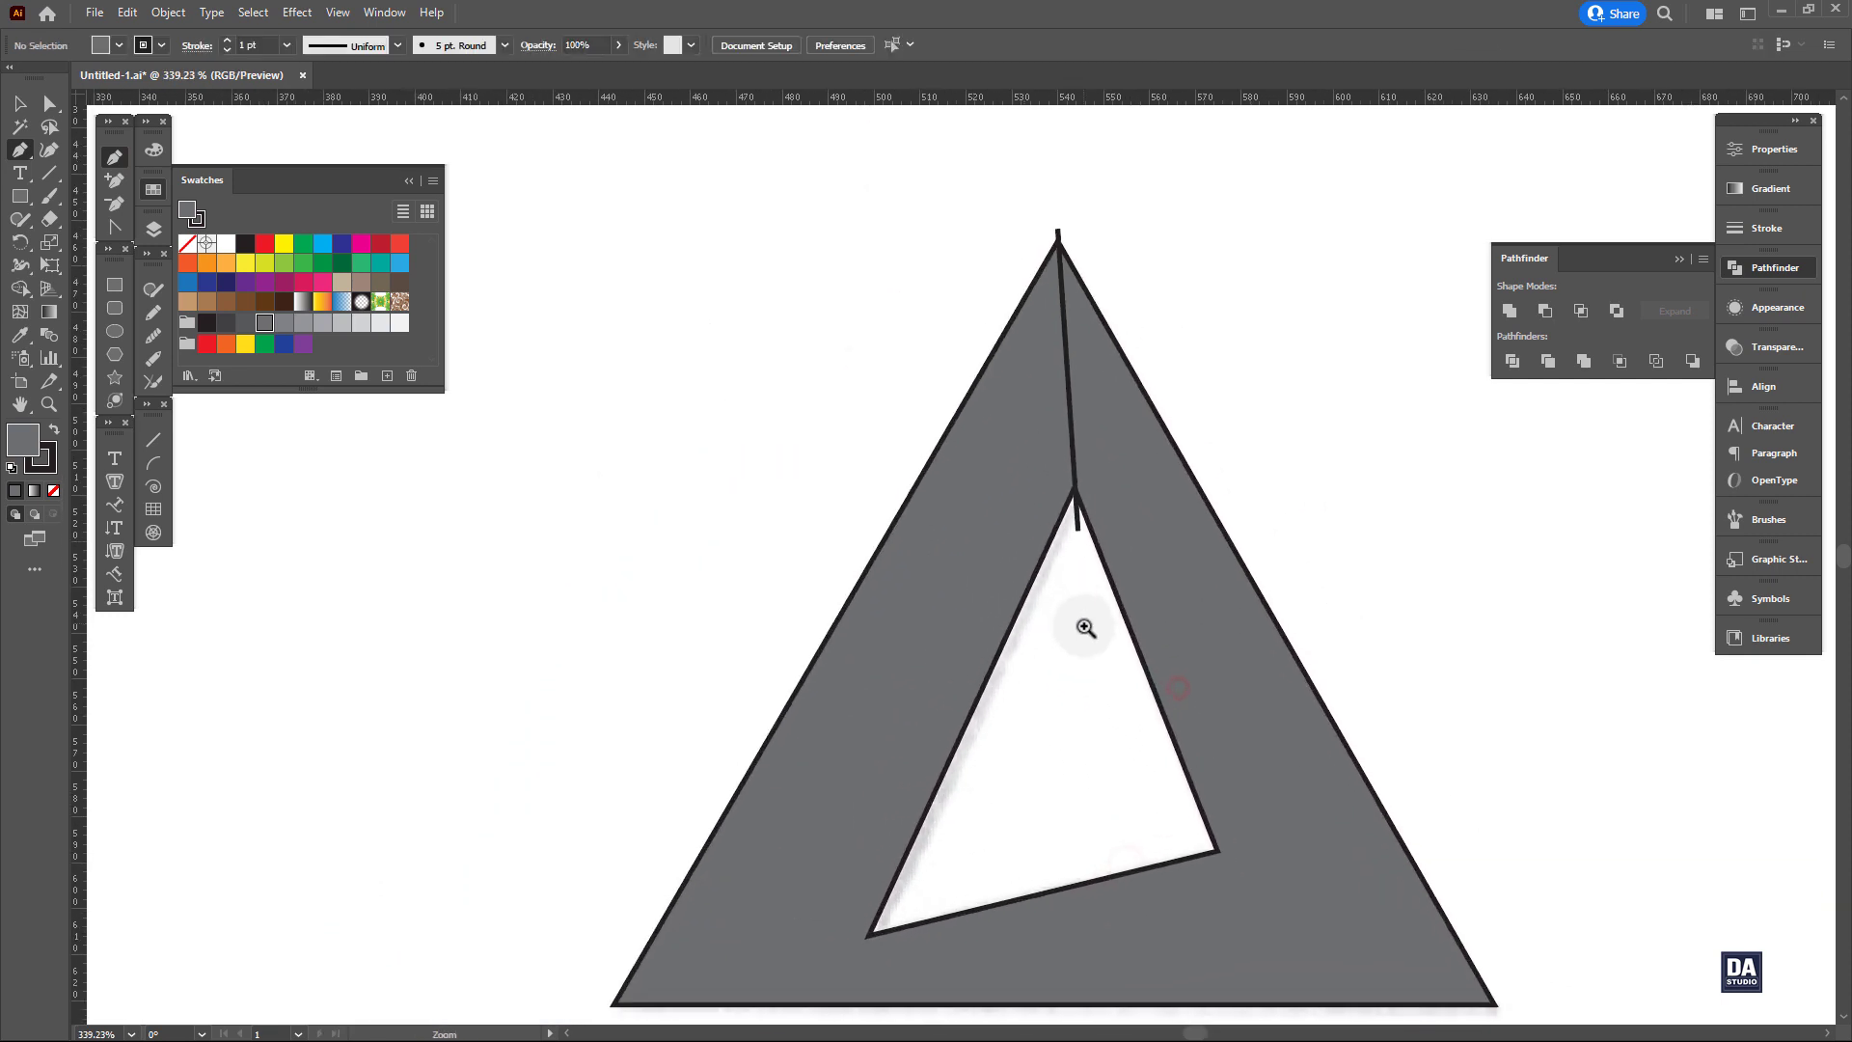
{"action": "left_click_drag", "start_coordinate": [1149, 908], "coordinate": [1133, 656]}
{"action": "left_click_drag", "start_coordinate": [808, 646], "coordinate": [1056, 660]}
{"action": "left_click_drag", "start_coordinate": [823, 731], "coordinate": [917, 652]}
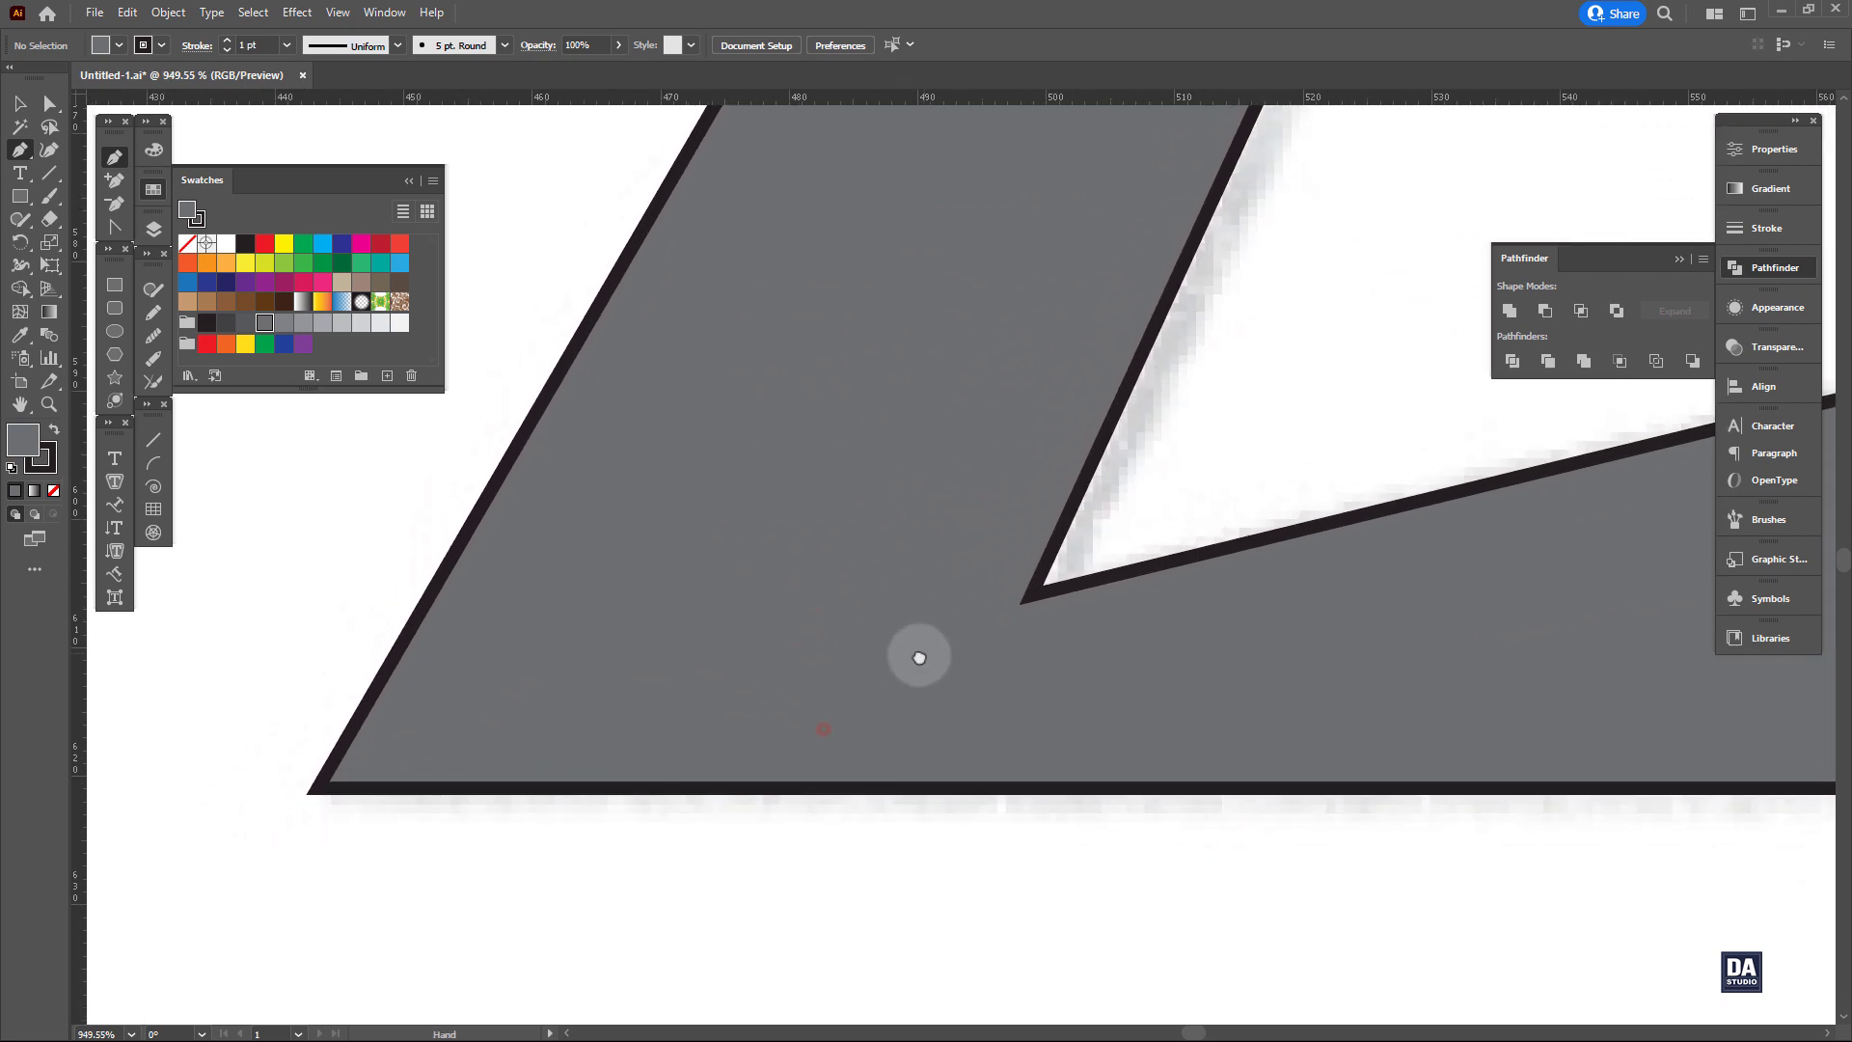
{"action": "left_click", "coordinate": [283, 800]}
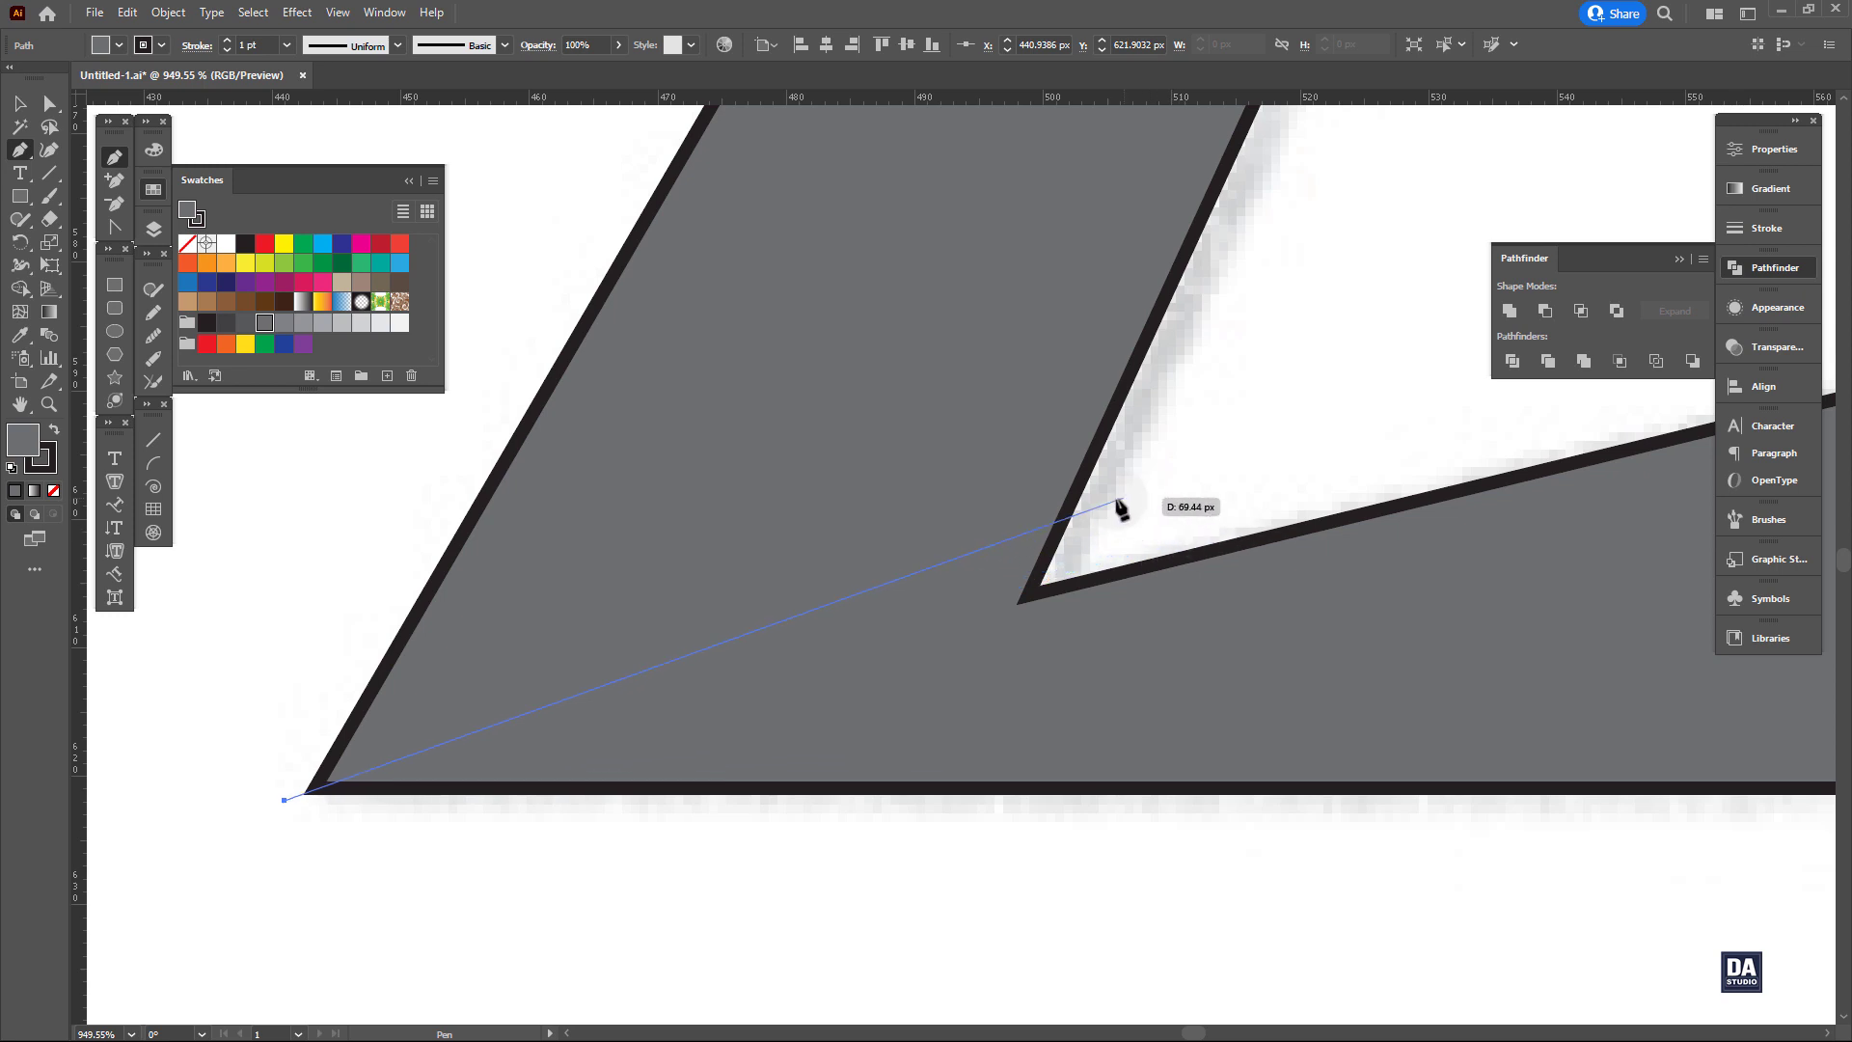
{"action": "left_click", "coordinate": [1112, 514]}
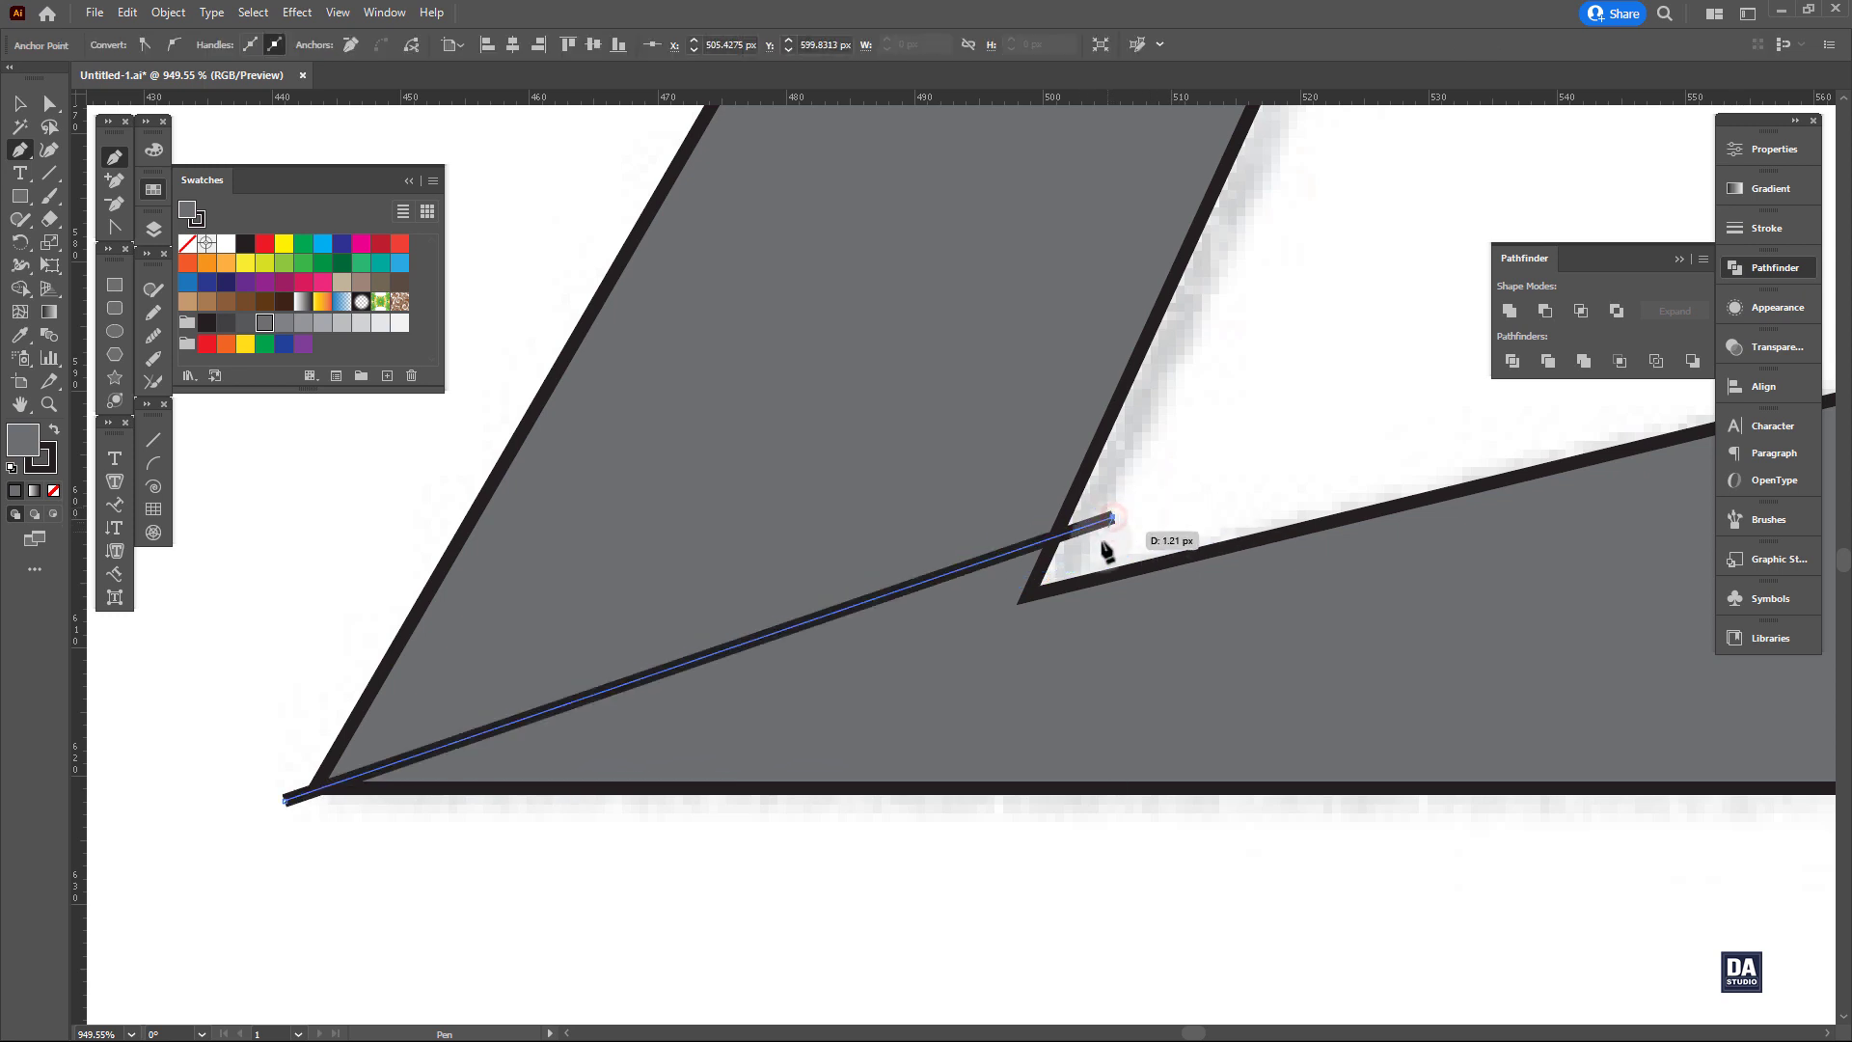
Move the hole's lower-left corner point up onto the diagonal line.
{"action": "left_click", "coordinate": [1039, 607], "text": "ctrl"}
{"action": "left_click", "coordinate": [1032, 604], "text": "ctrl"}
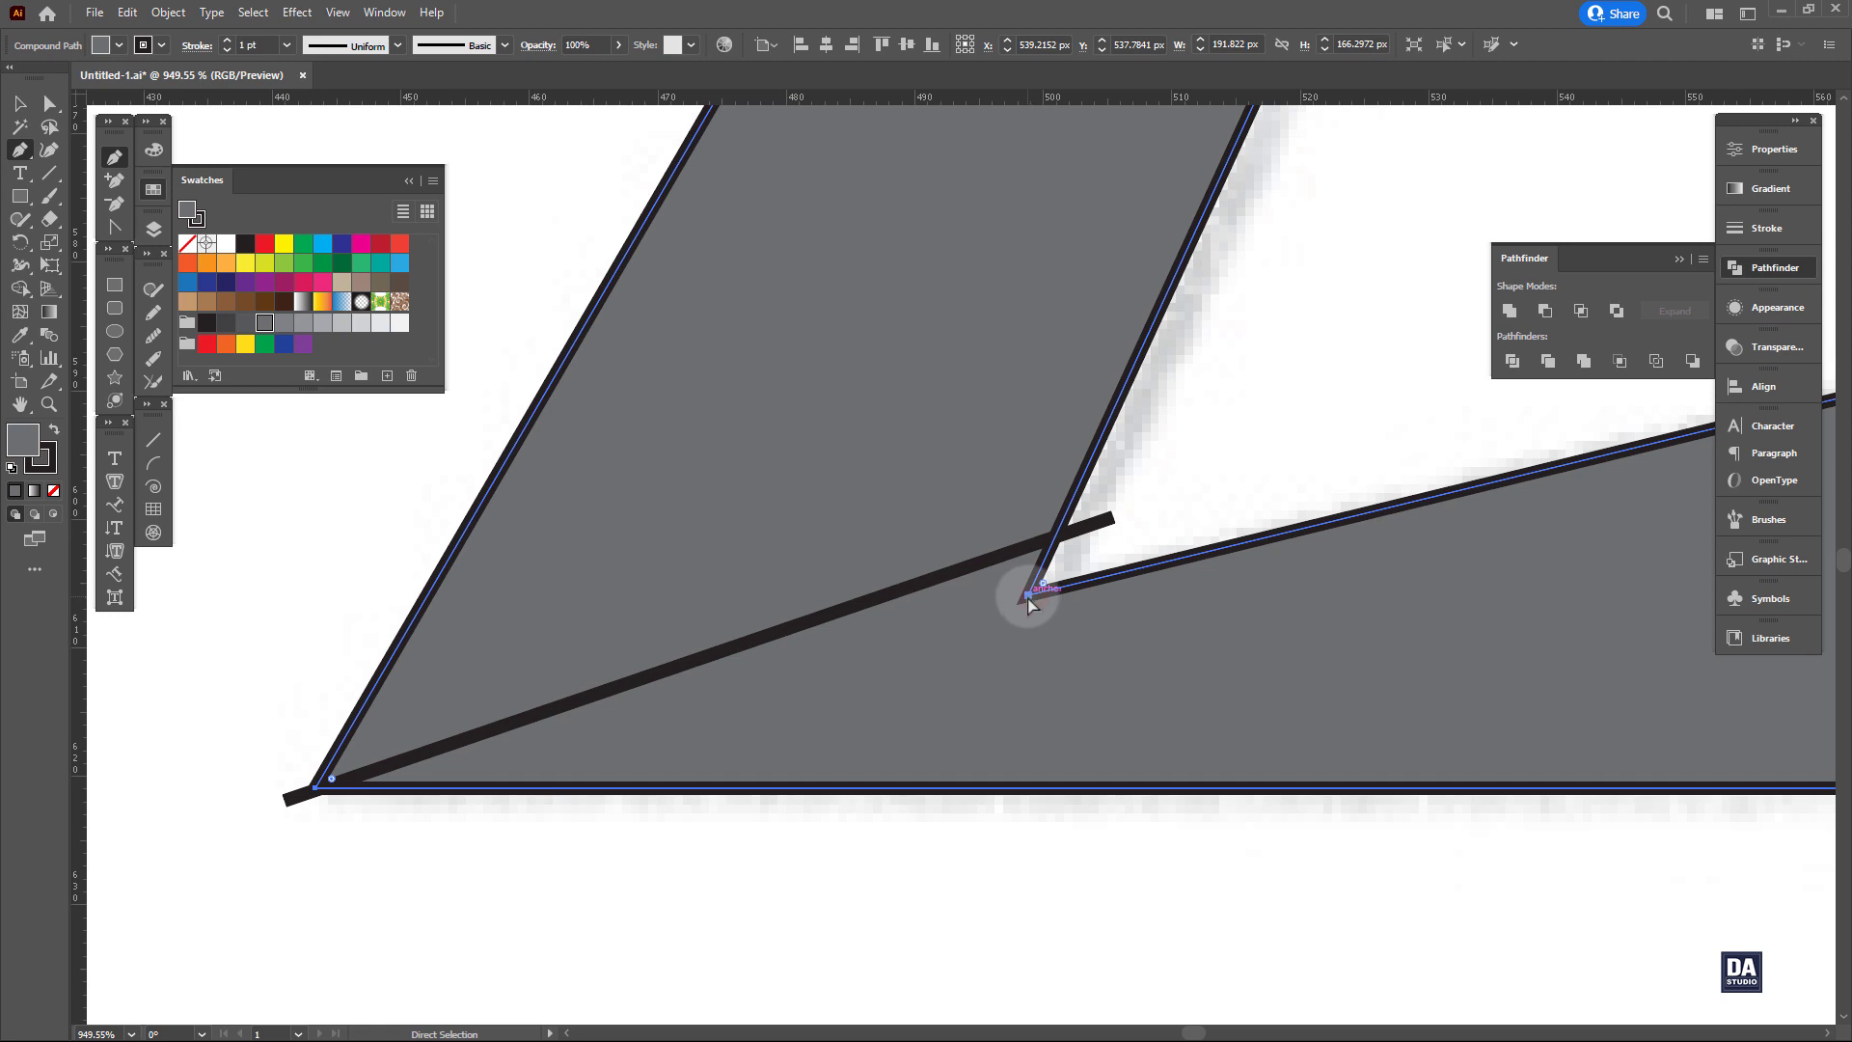
{"action": "left_click", "coordinate": [1029, 605], "text": "ctrl"}
{"action": "left_click_drag", "start_coordinate": [1029, 600], "coordinate": [986, 563]}
Adjust both end points of the lower-left dividing line so it passes cleanly through the outer and inner corners.
{"action": "left_click", "coordinate": [291, 797], "text": "ctrl"}
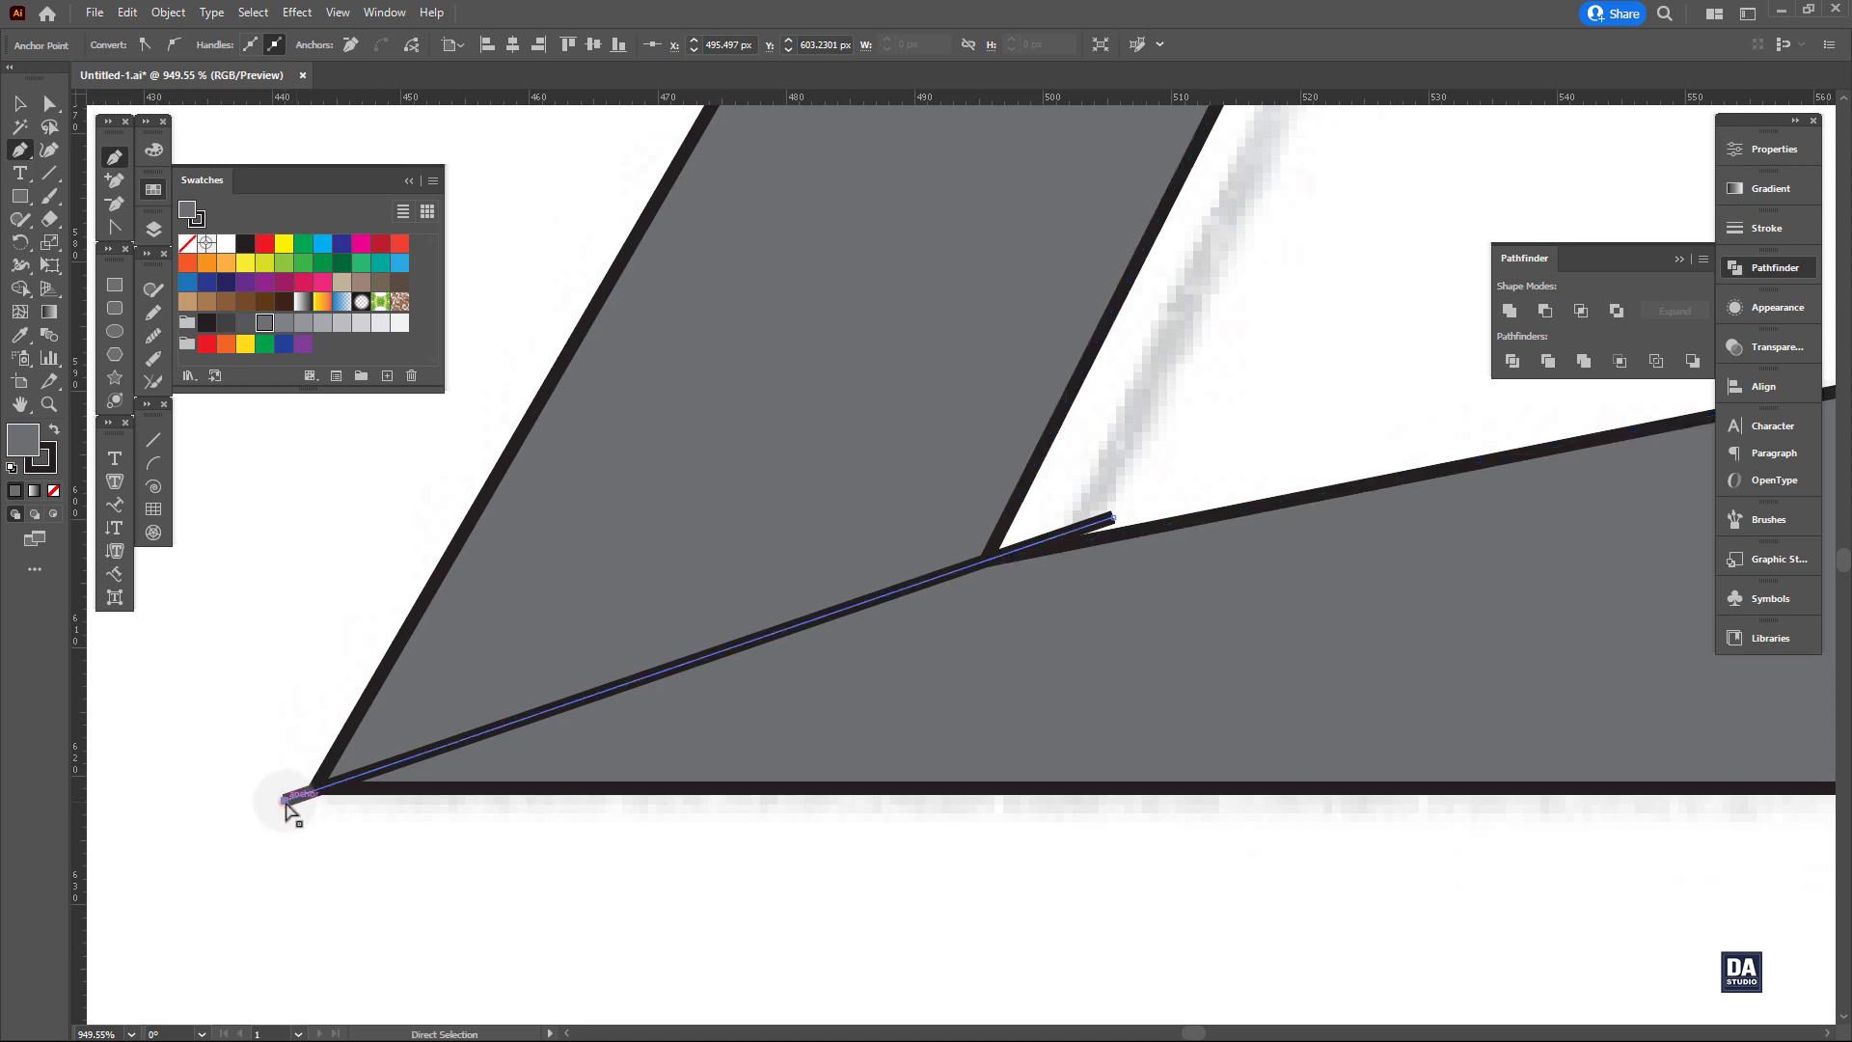
{"action": "left_click_drag", "start_coordinate": [283, 799], "coordinate": [263, 808]}
{"action": "left_click_drag", "start_coordinate": [1114, 519], "coordinate": [1091, 531]}
Move the hole's lower-right corner point about 1.3 px right and 0.9 px down, and deselect the shape.
{"action": "scroll", "coordinate": [1021, 591], "scroll_direction": "down", "scroll_amount": 5}
{"action": "left_click_drag", "start_coordinate": [1261, 612], "coordinate": [871, 752]}
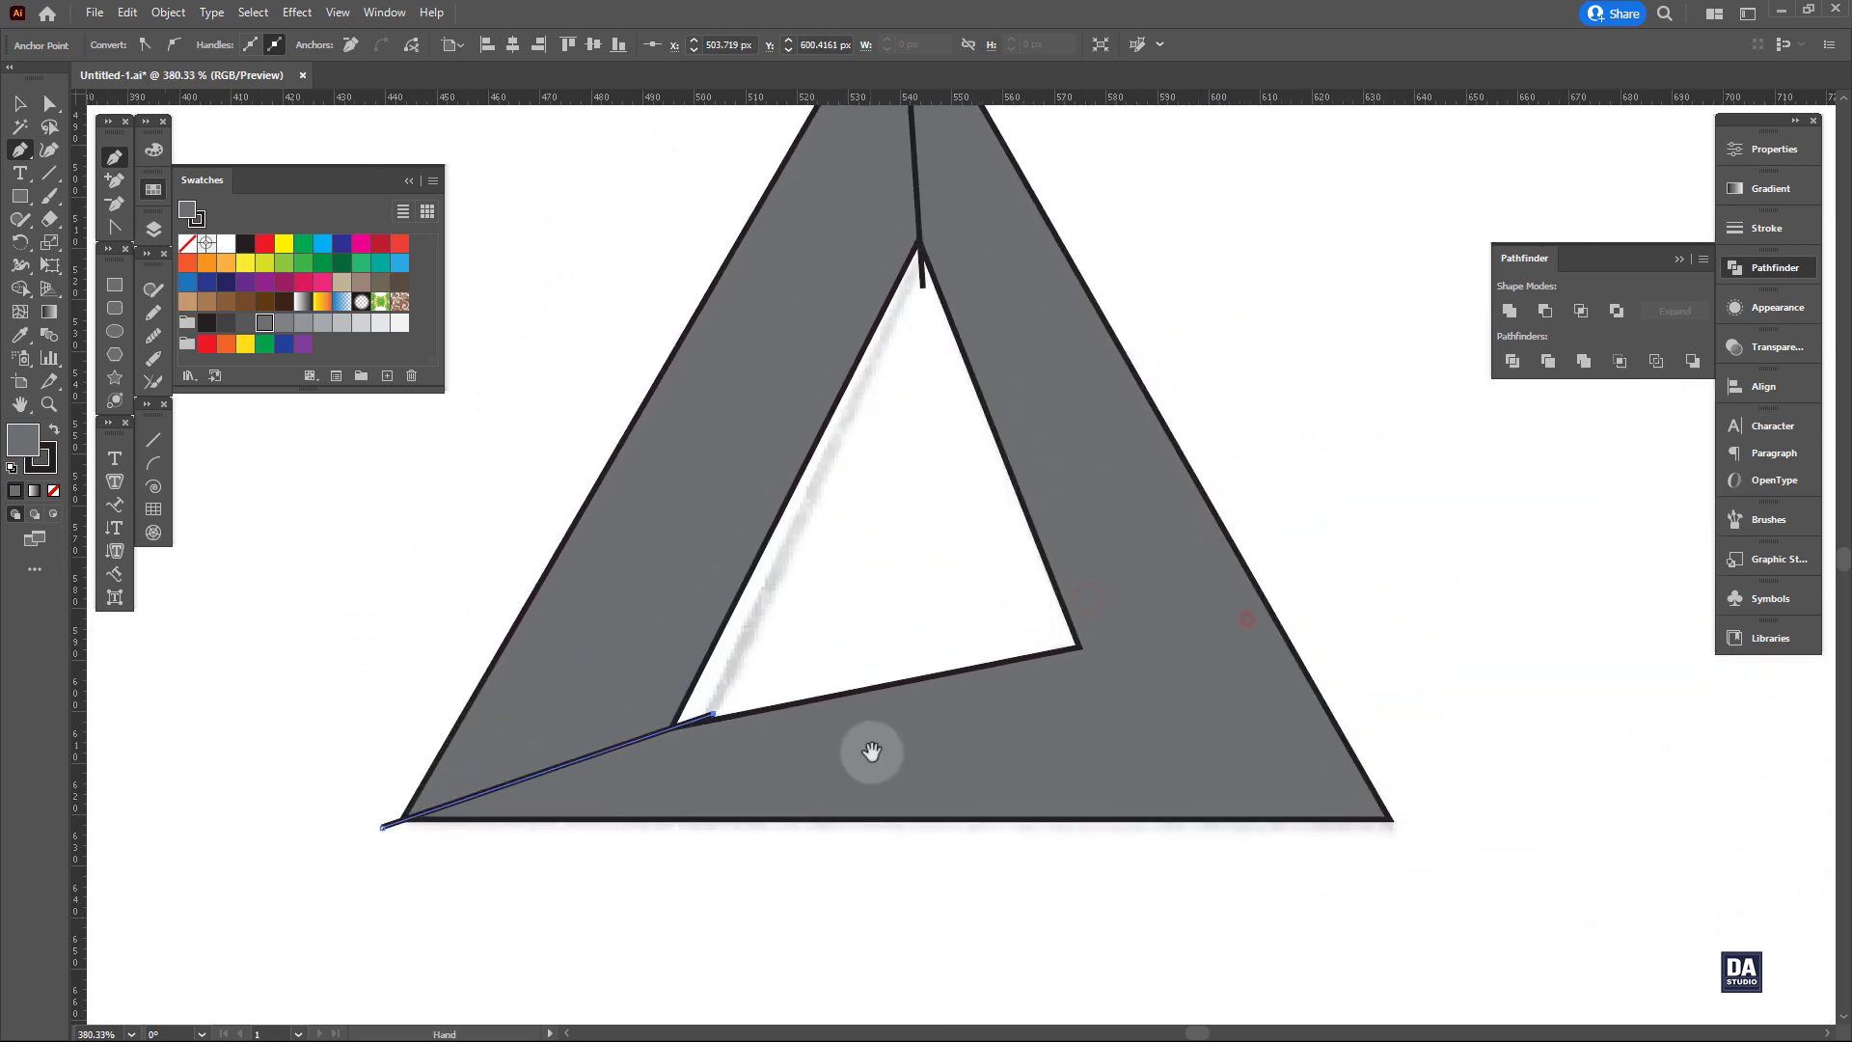
{"action": "left_click_drag", "start_coordinate": [1210, 828], "coordinate": [1316, 773]}
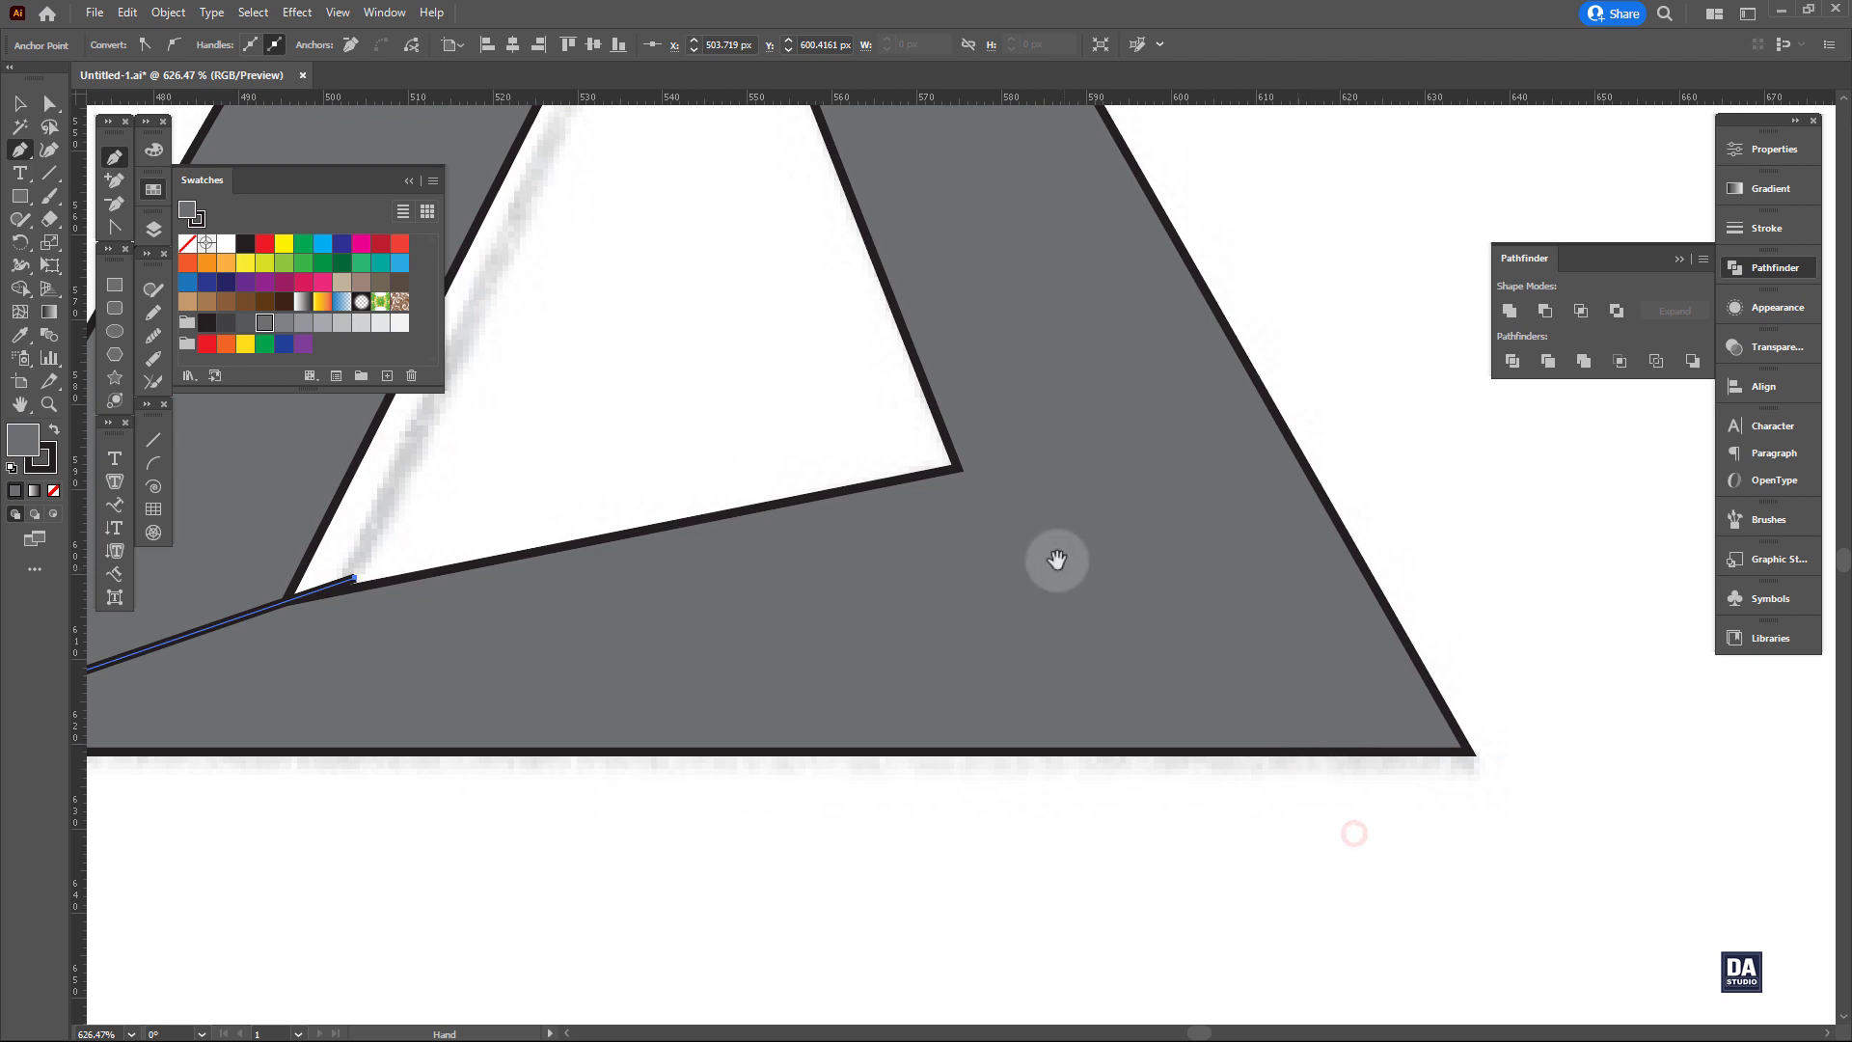
{"action": "left_click", "coordinate": [960, 470], "text": "ctrl"}
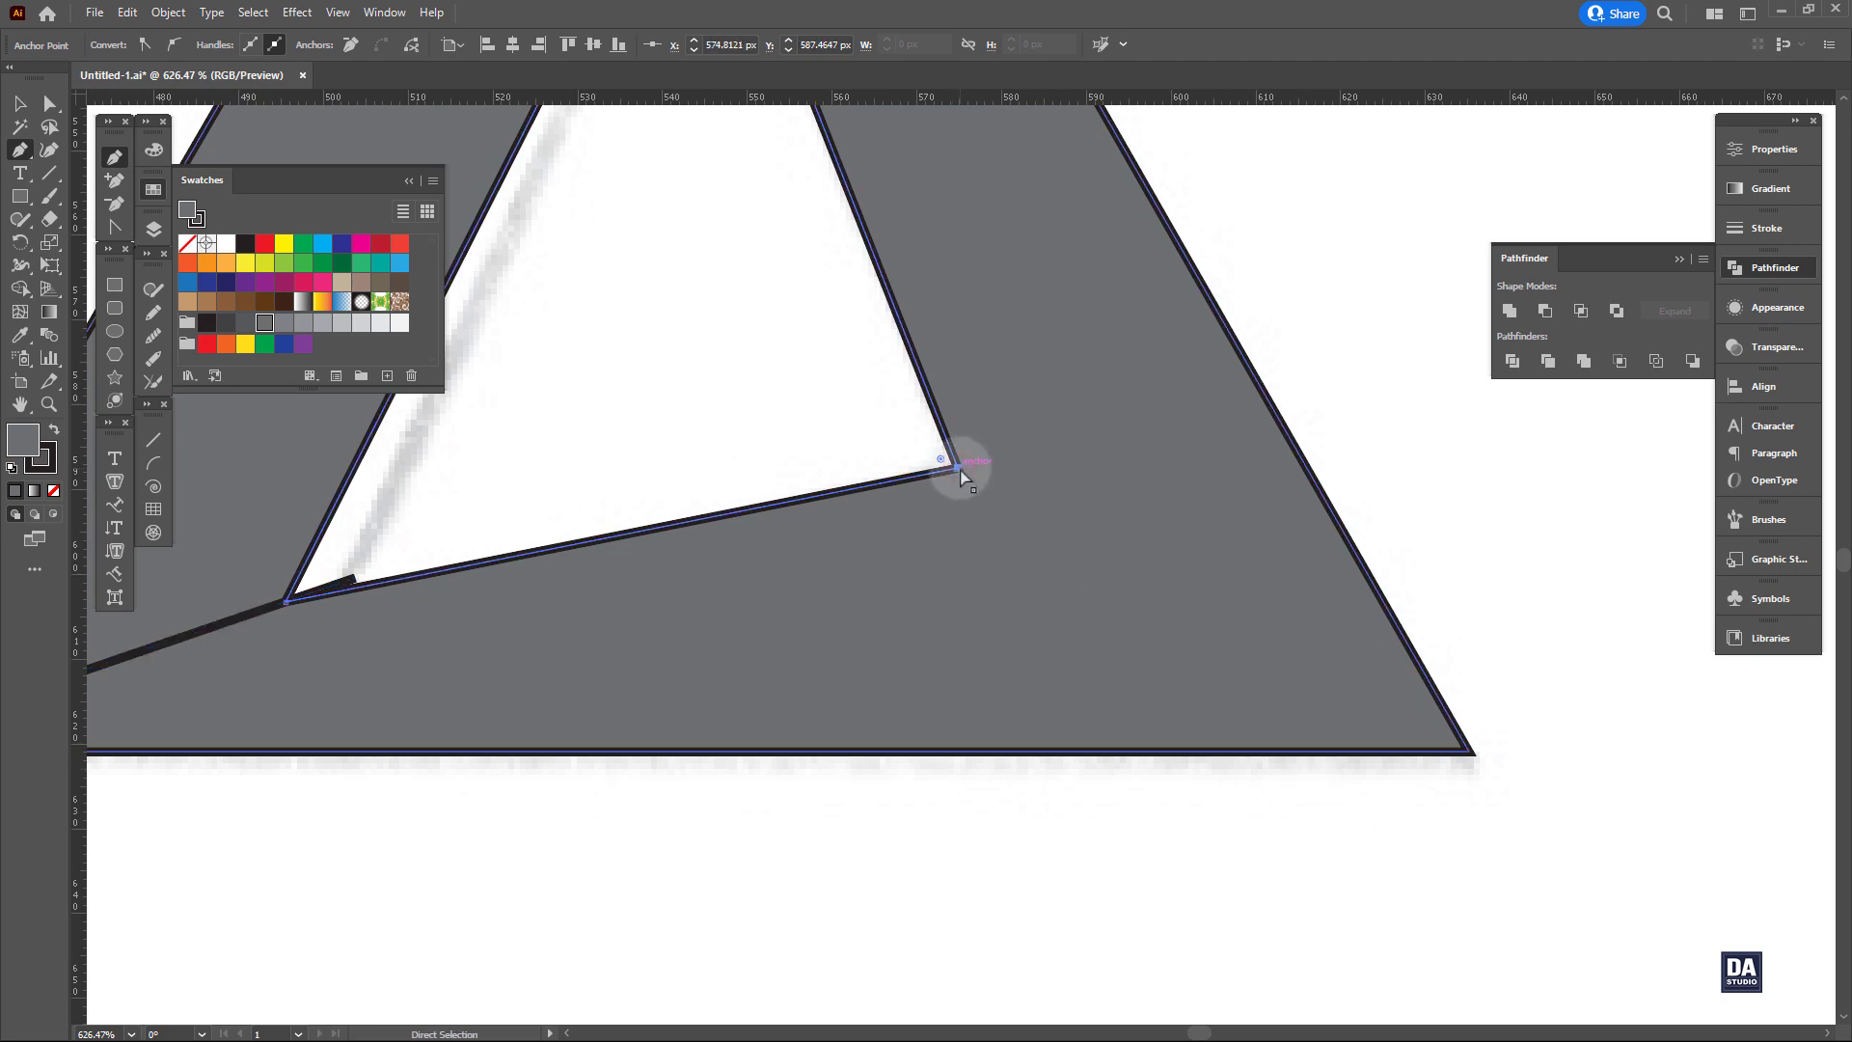
{"action": "left_click_drag", "start_coordinate": [960, 470], "coordinate": [969, 482]}
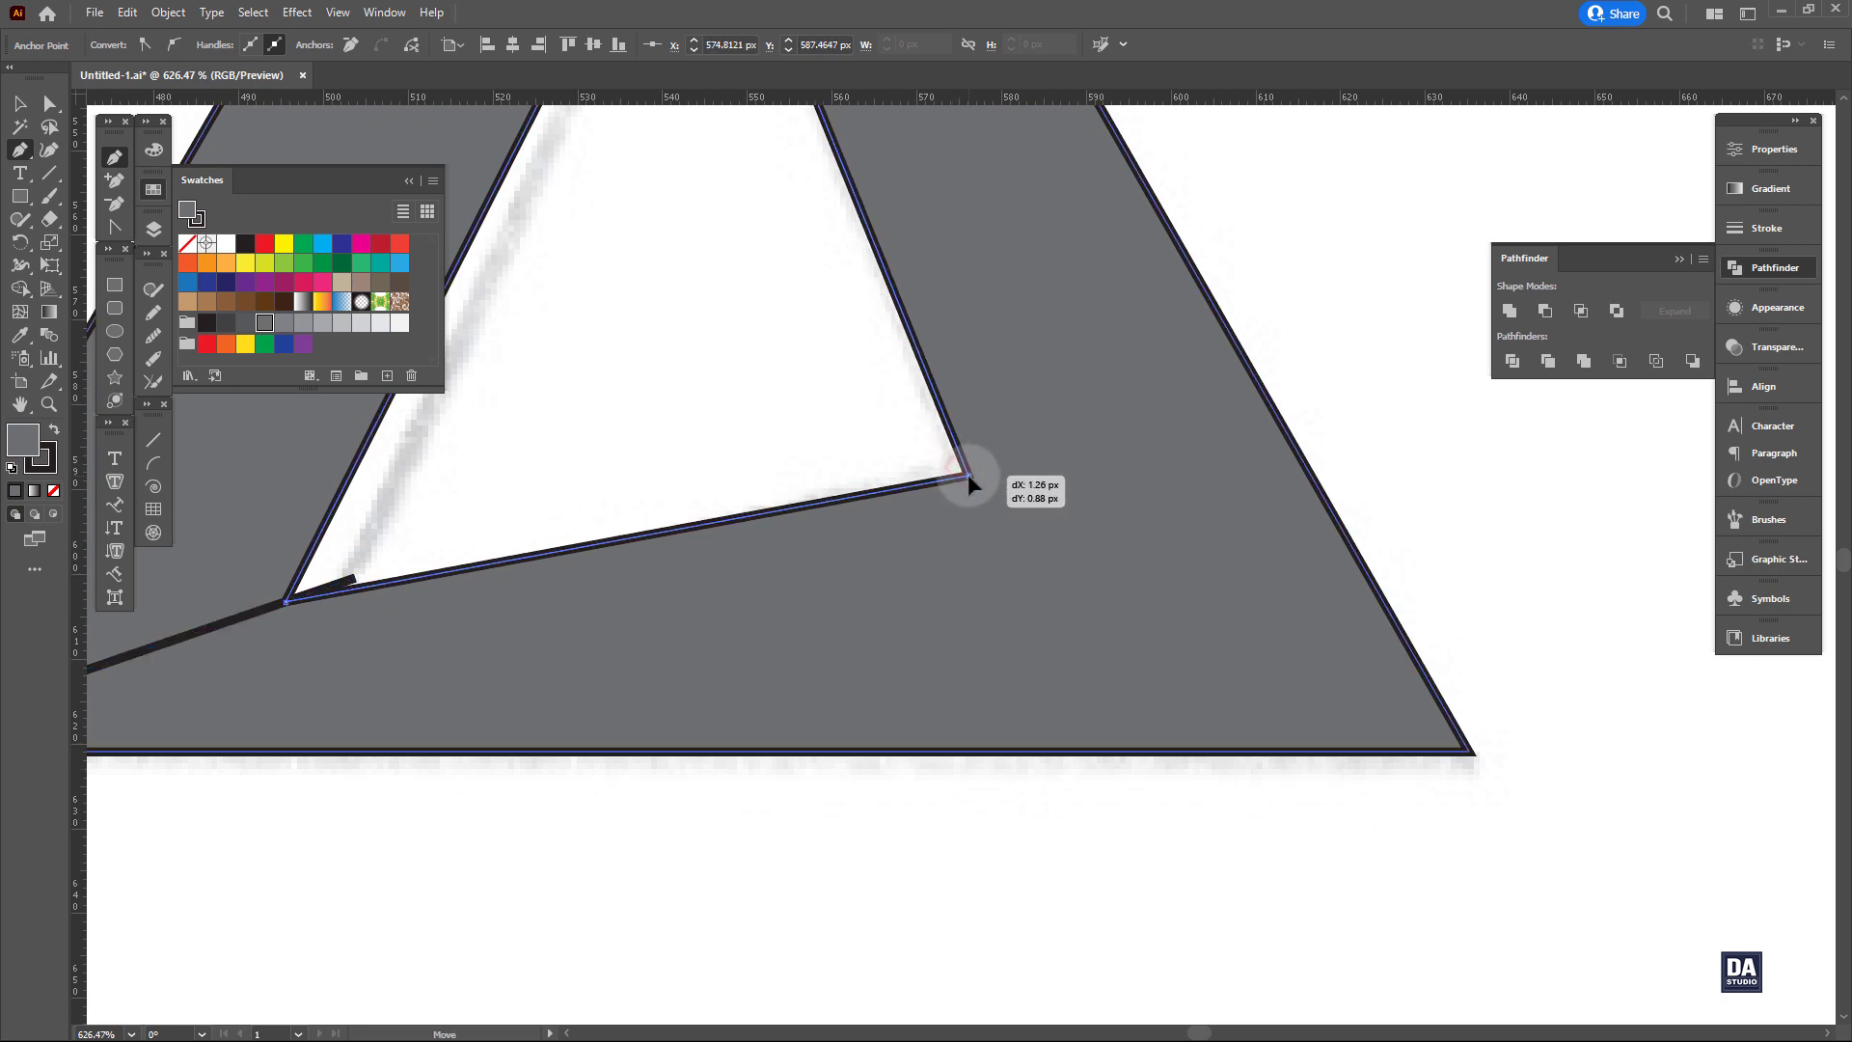
{"action": "left_click", "coordinate": [1498, 716], "text": "ctrl"}
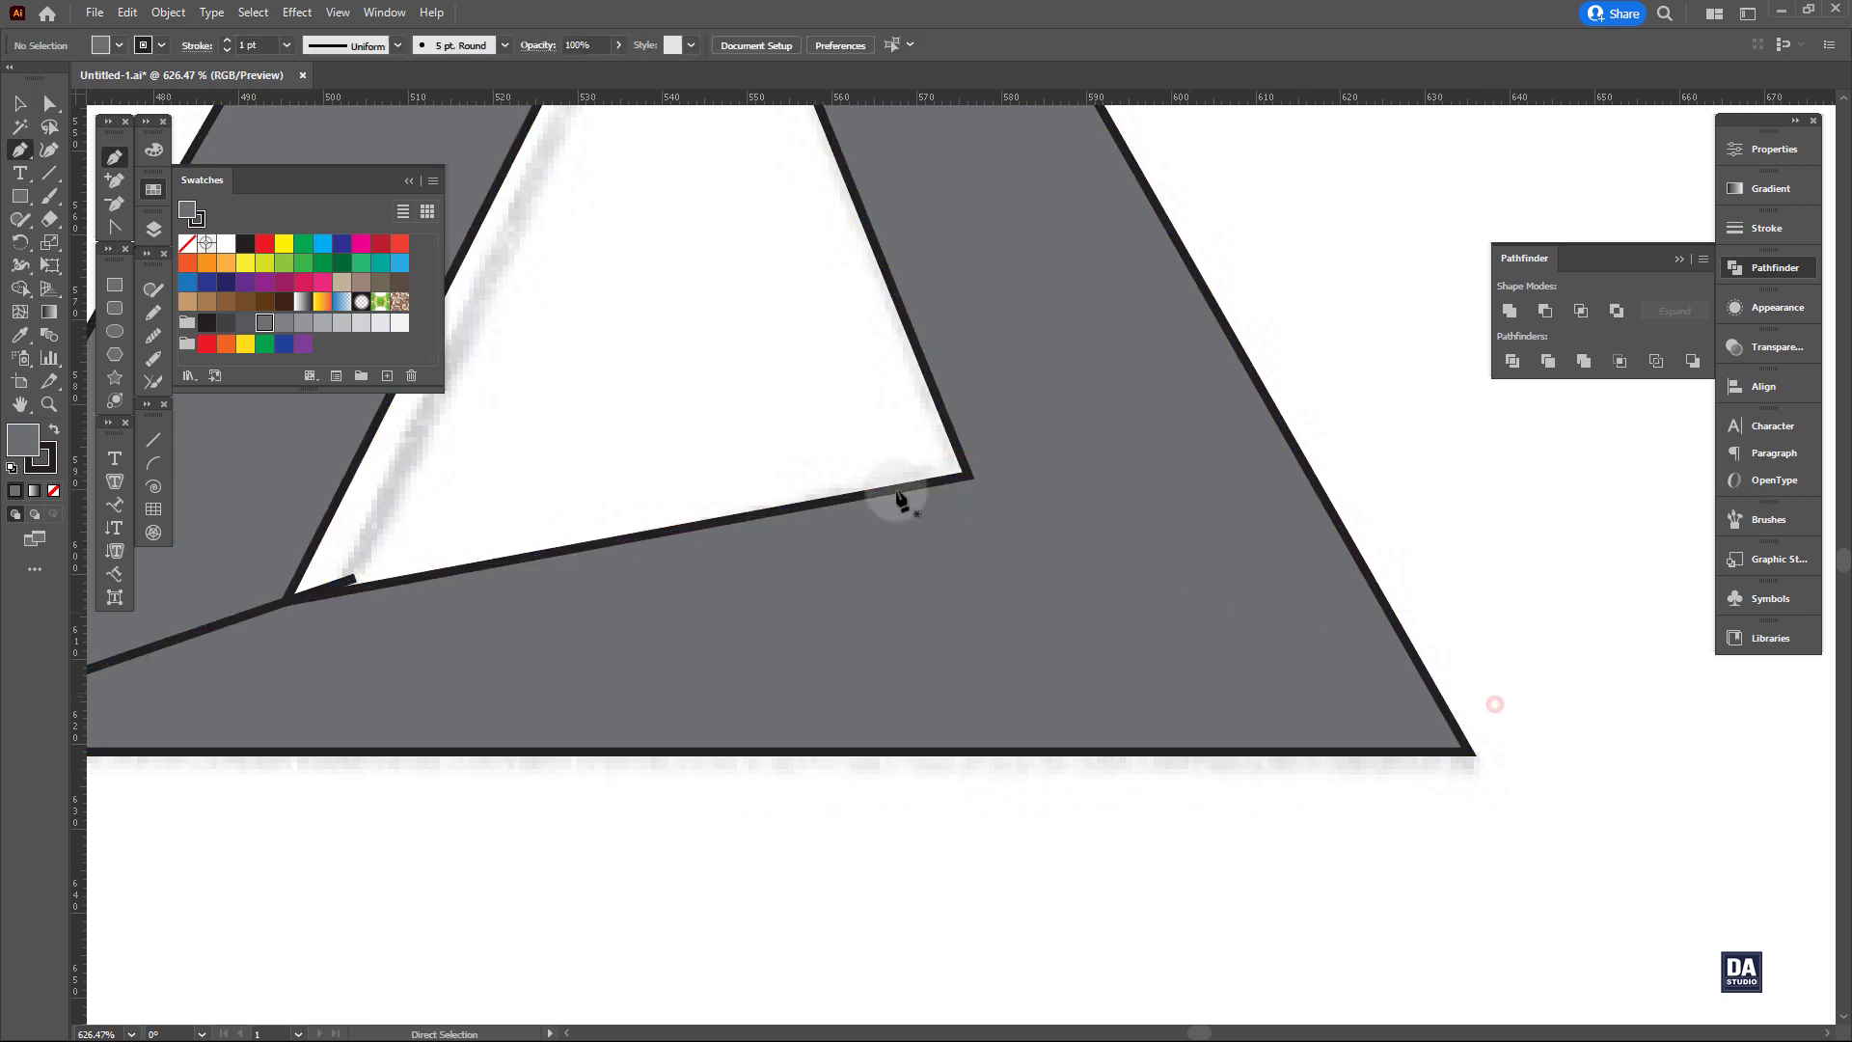
Draw a straight Pen line from the outer triangle's lower-right corner through the hole's lower-right corner, ending inside the hole.
{"action": "left_click", "coordinate": [1481, 758]}
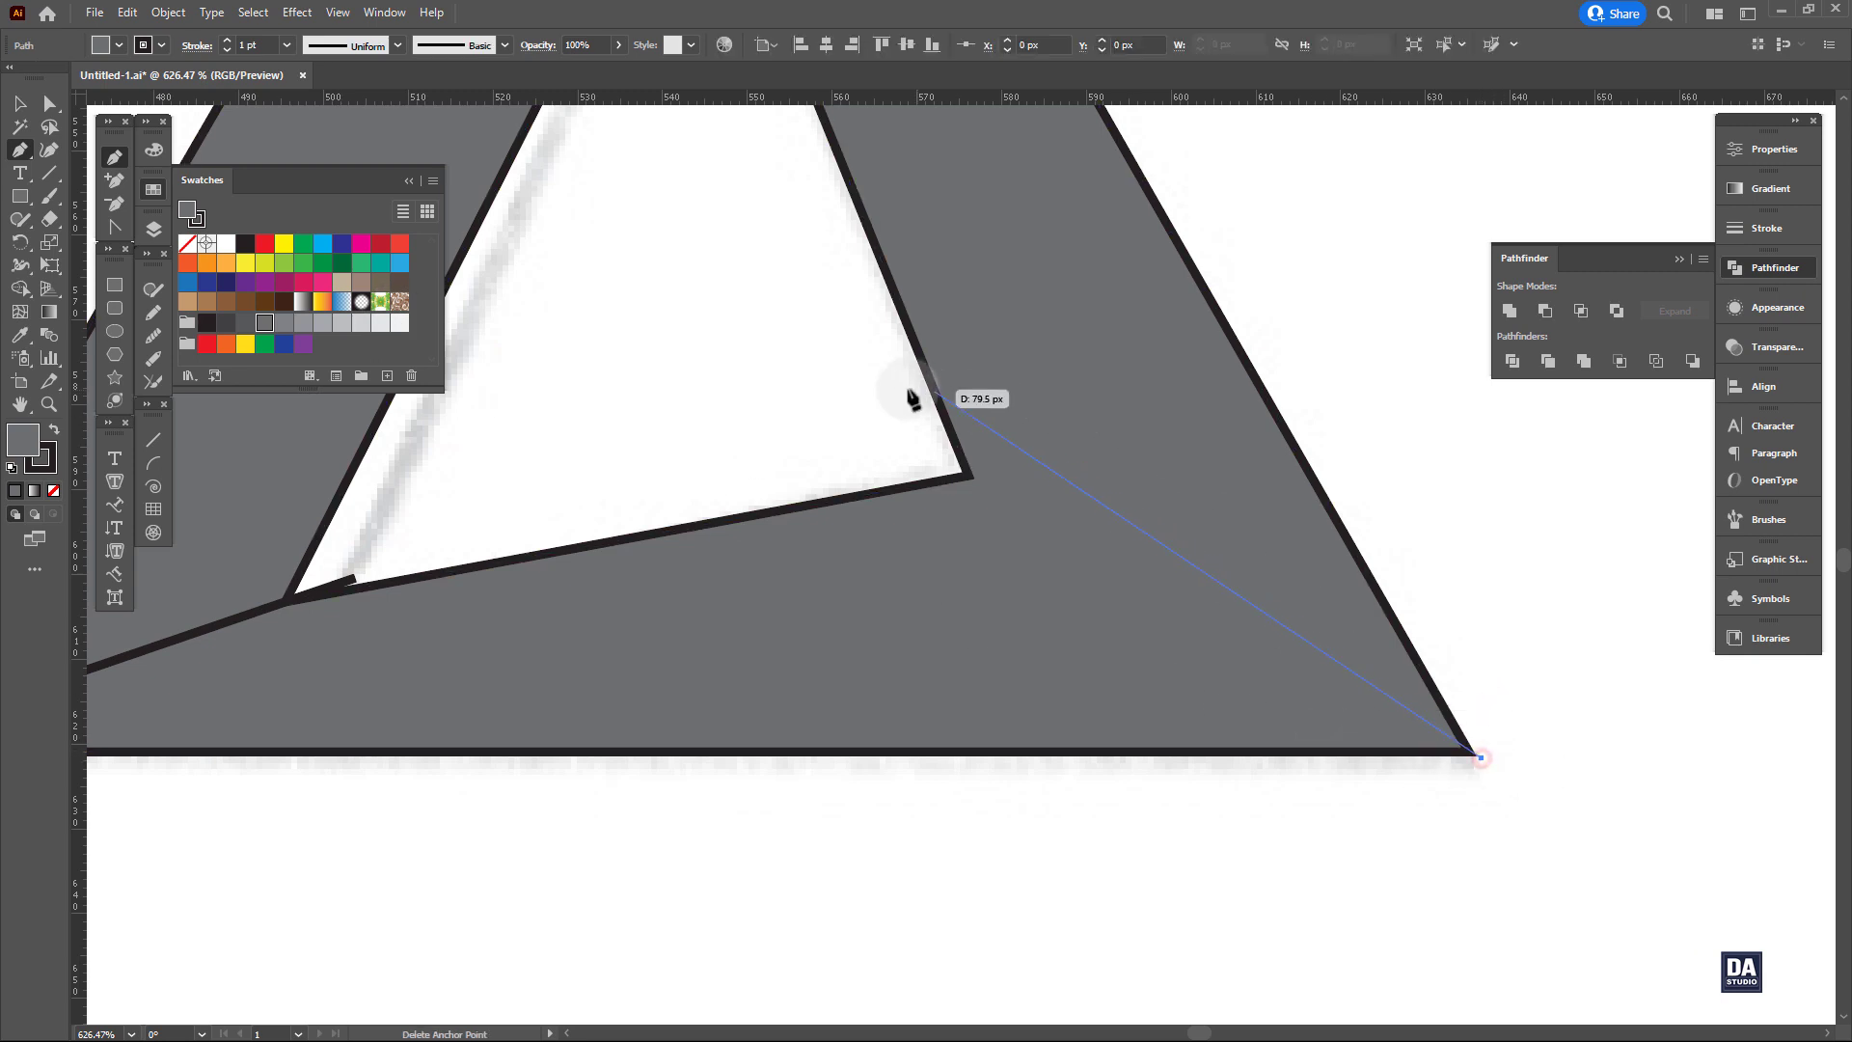
{"action": "left_click", "coordinate": [865, 427]}
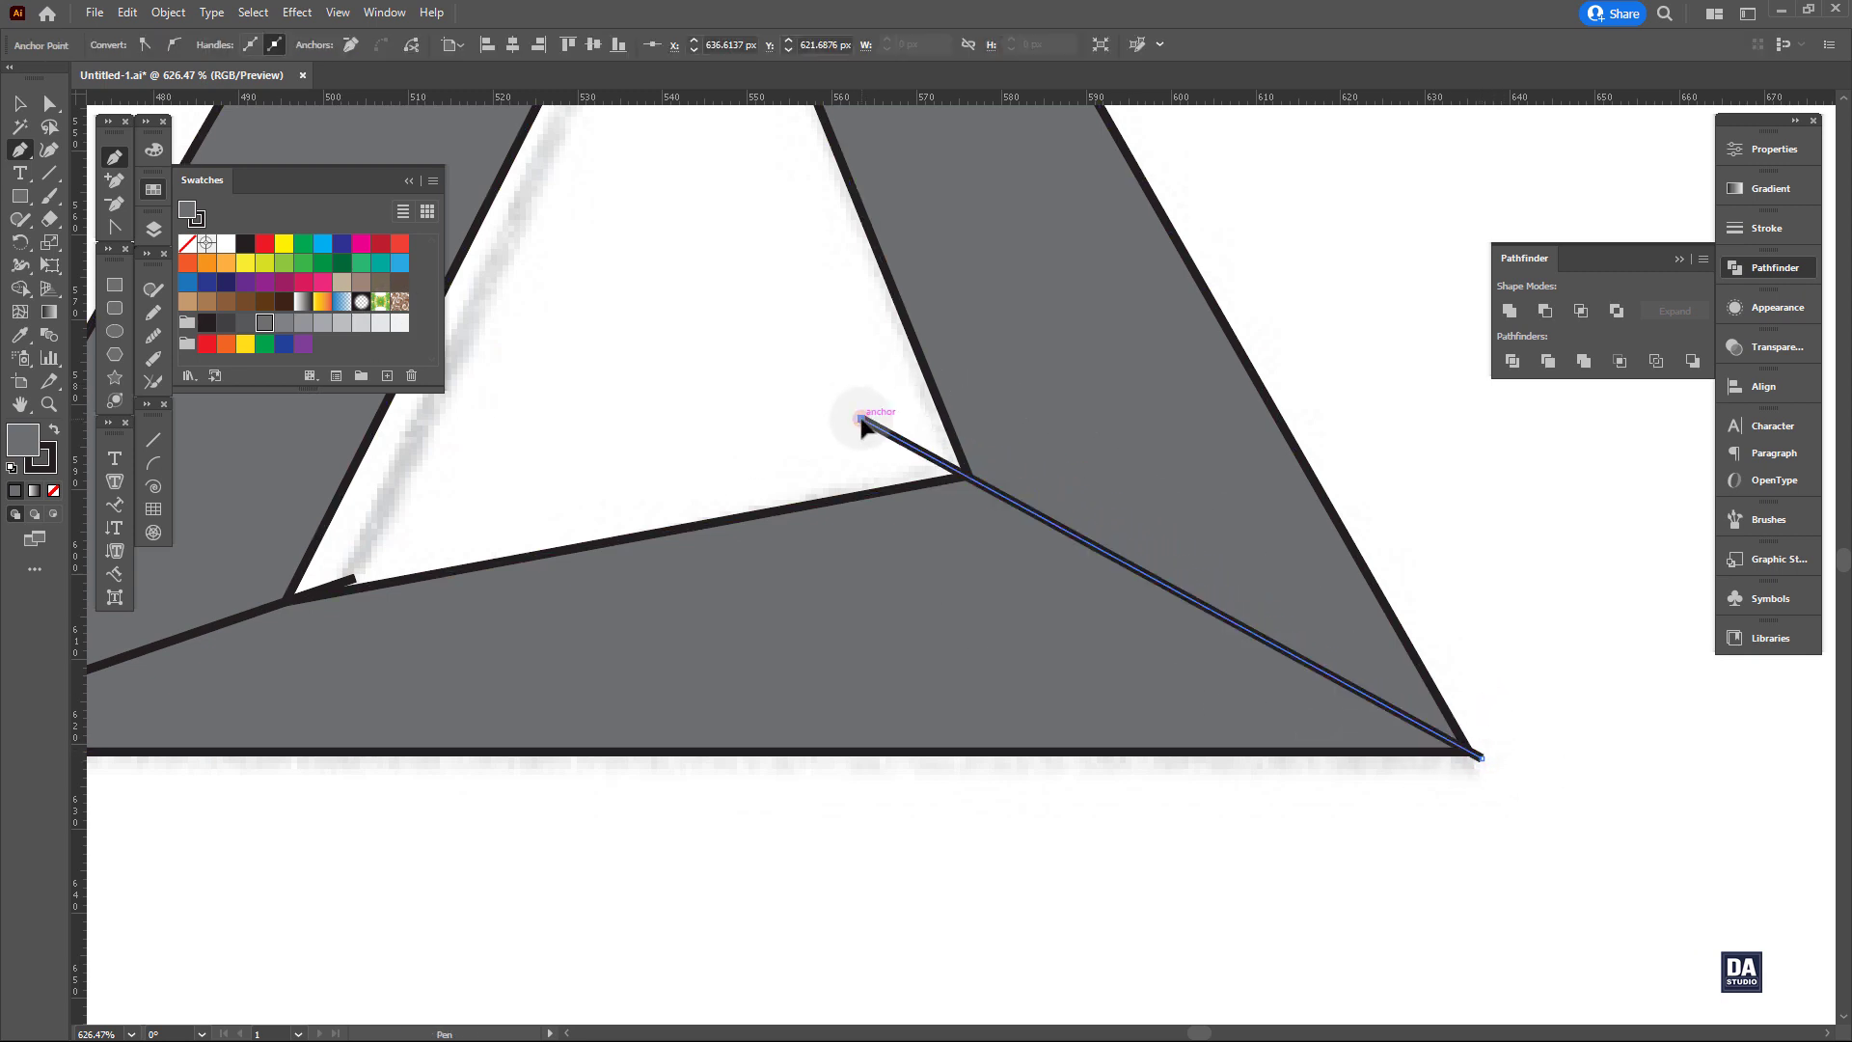
{"action": "left_click_drag", "start_coordinate": [1021, 538], "coordinate": [1011, 759]}
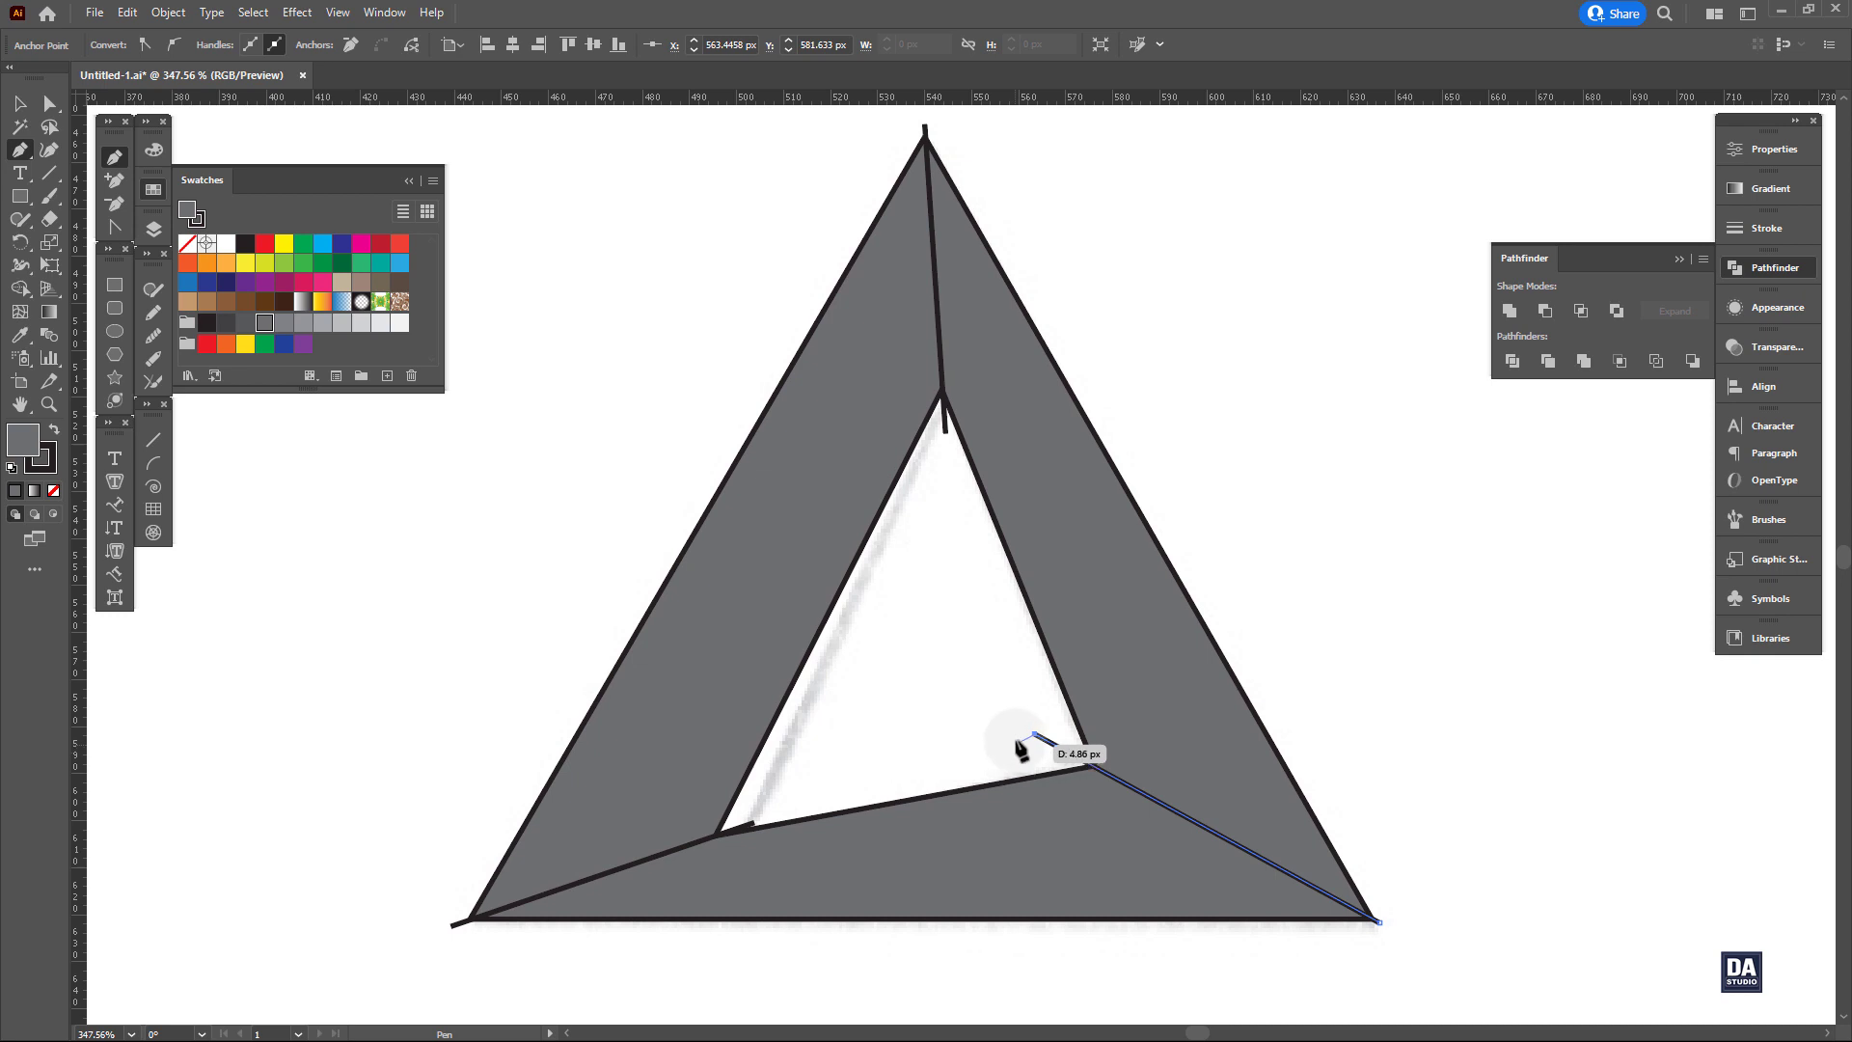
{"action": "key", "text": "v"}
{"action": "left_click", "coordinate": [1343, 680]}
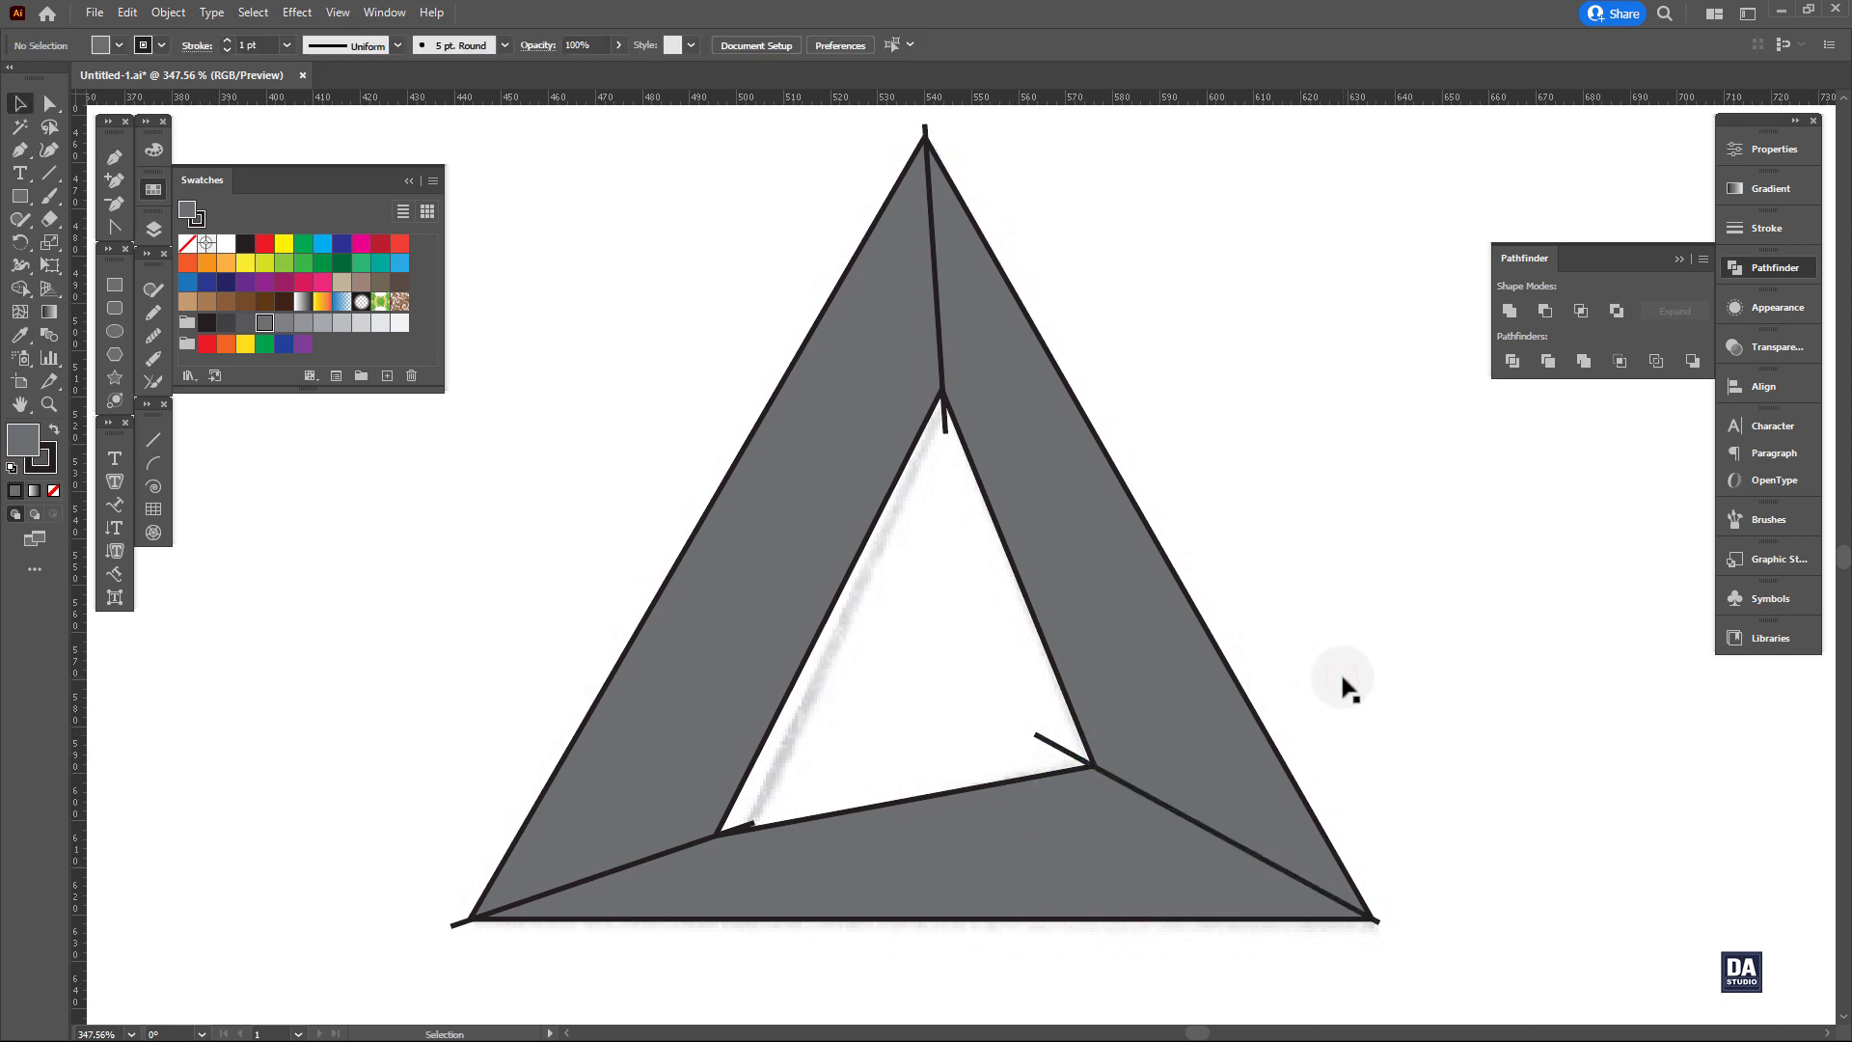
Divide the triangle shape along the three lines with the Divide pathfinder operation and ungroup the result.
{"action": "left_click_drag", "start_coordinate": [1244, 399], "coordinate": [905, 844]}
{"action": "key", "text": "ctrl+z"}
{"action": "left_click", "coordinate": [1513, 362]}
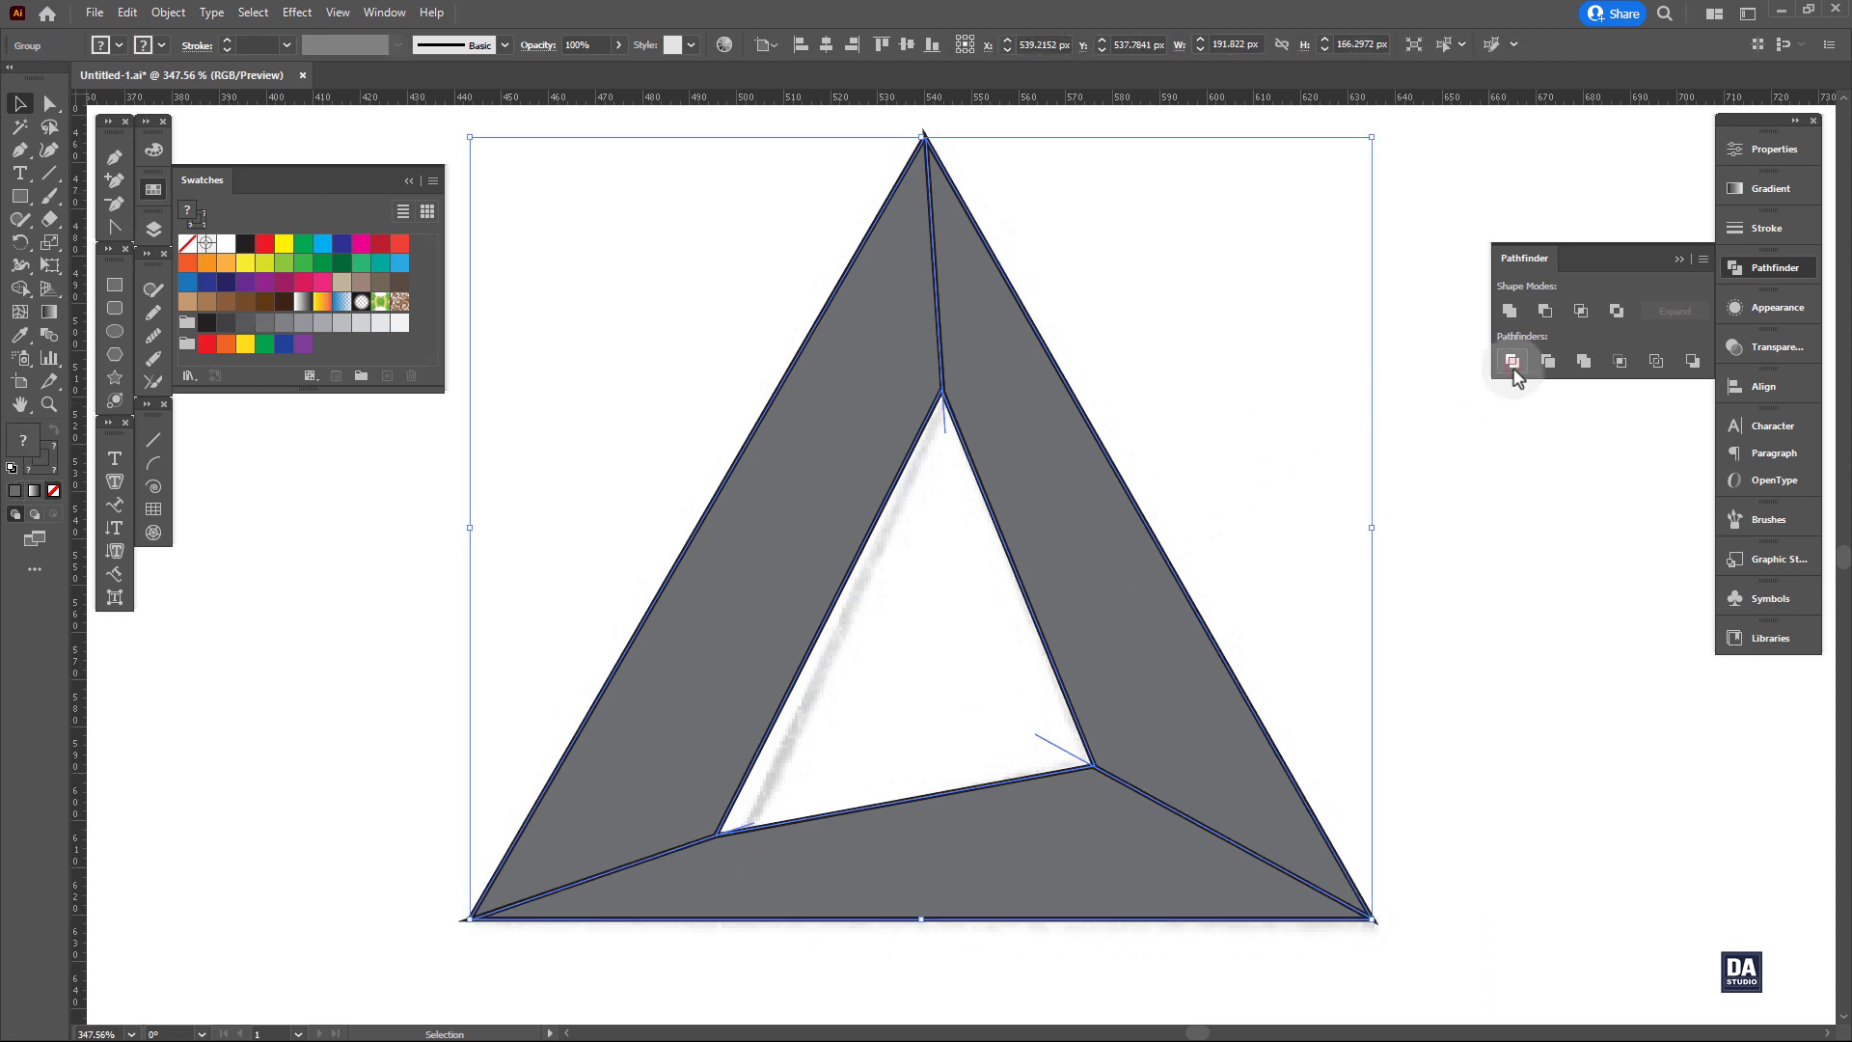
{"action": "right_click", "coordinate": [1086, 528]}
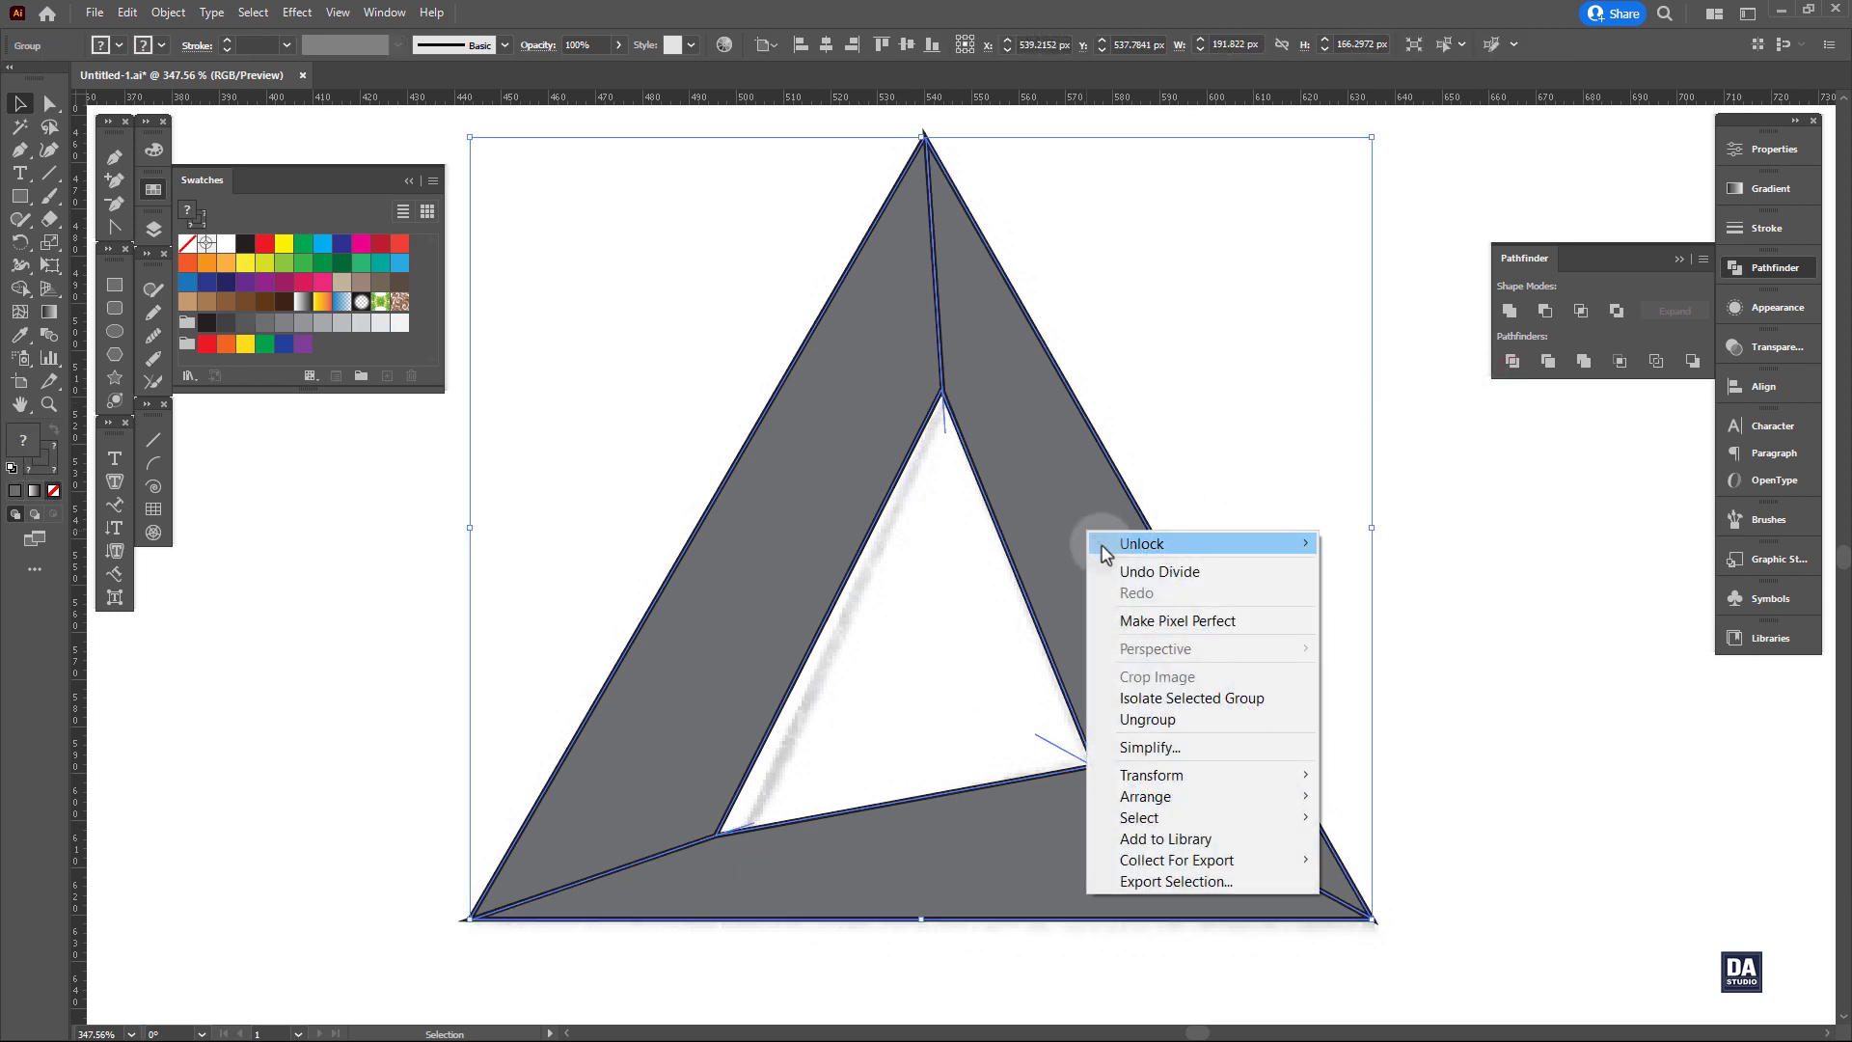
{"action": "left_click", "coordinate": [1137, 720]}
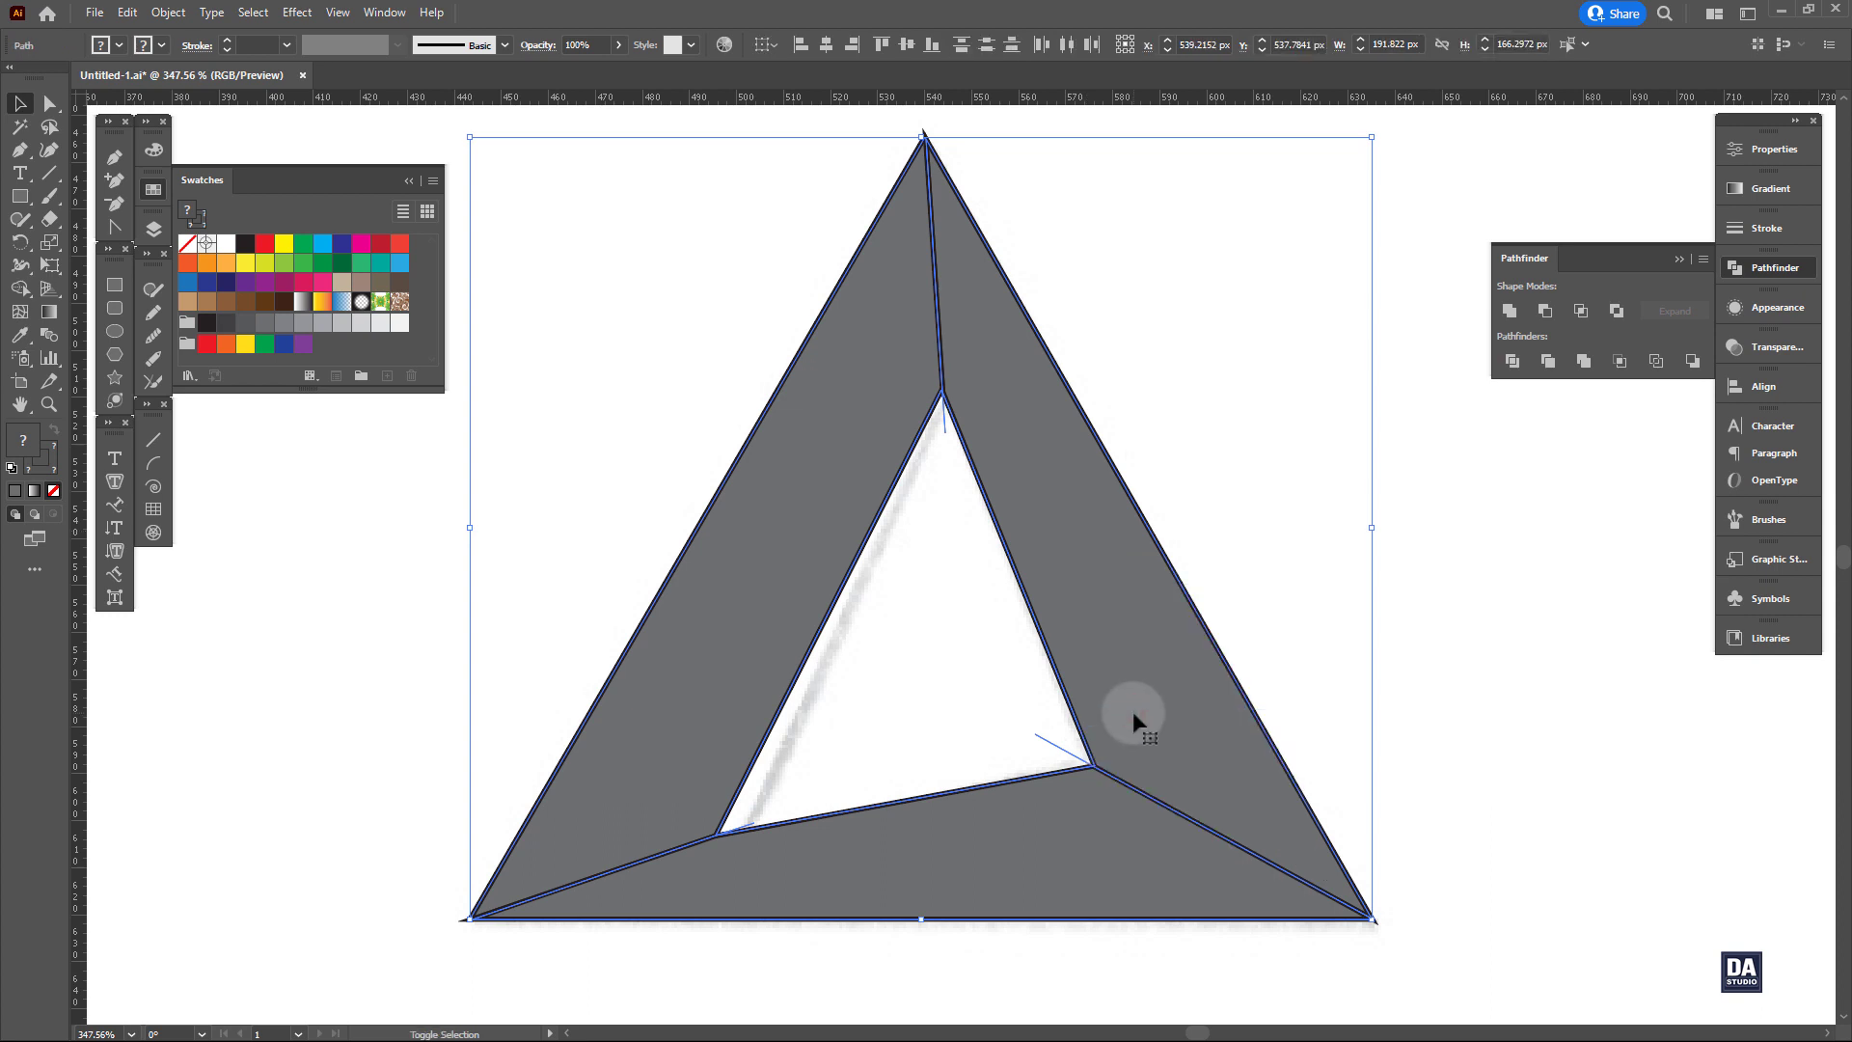
Delete the leftover unfilled paths, keeping only the three gray pieces.
{"action": "left_click", "coordinate": [1133, 714], "text": "shift"}
{"action": "left_click", "coordinate": [1062, 822], "text": "shift"}
{"action": "left_click", "coordinate": [751, 674], "text": "shift"}
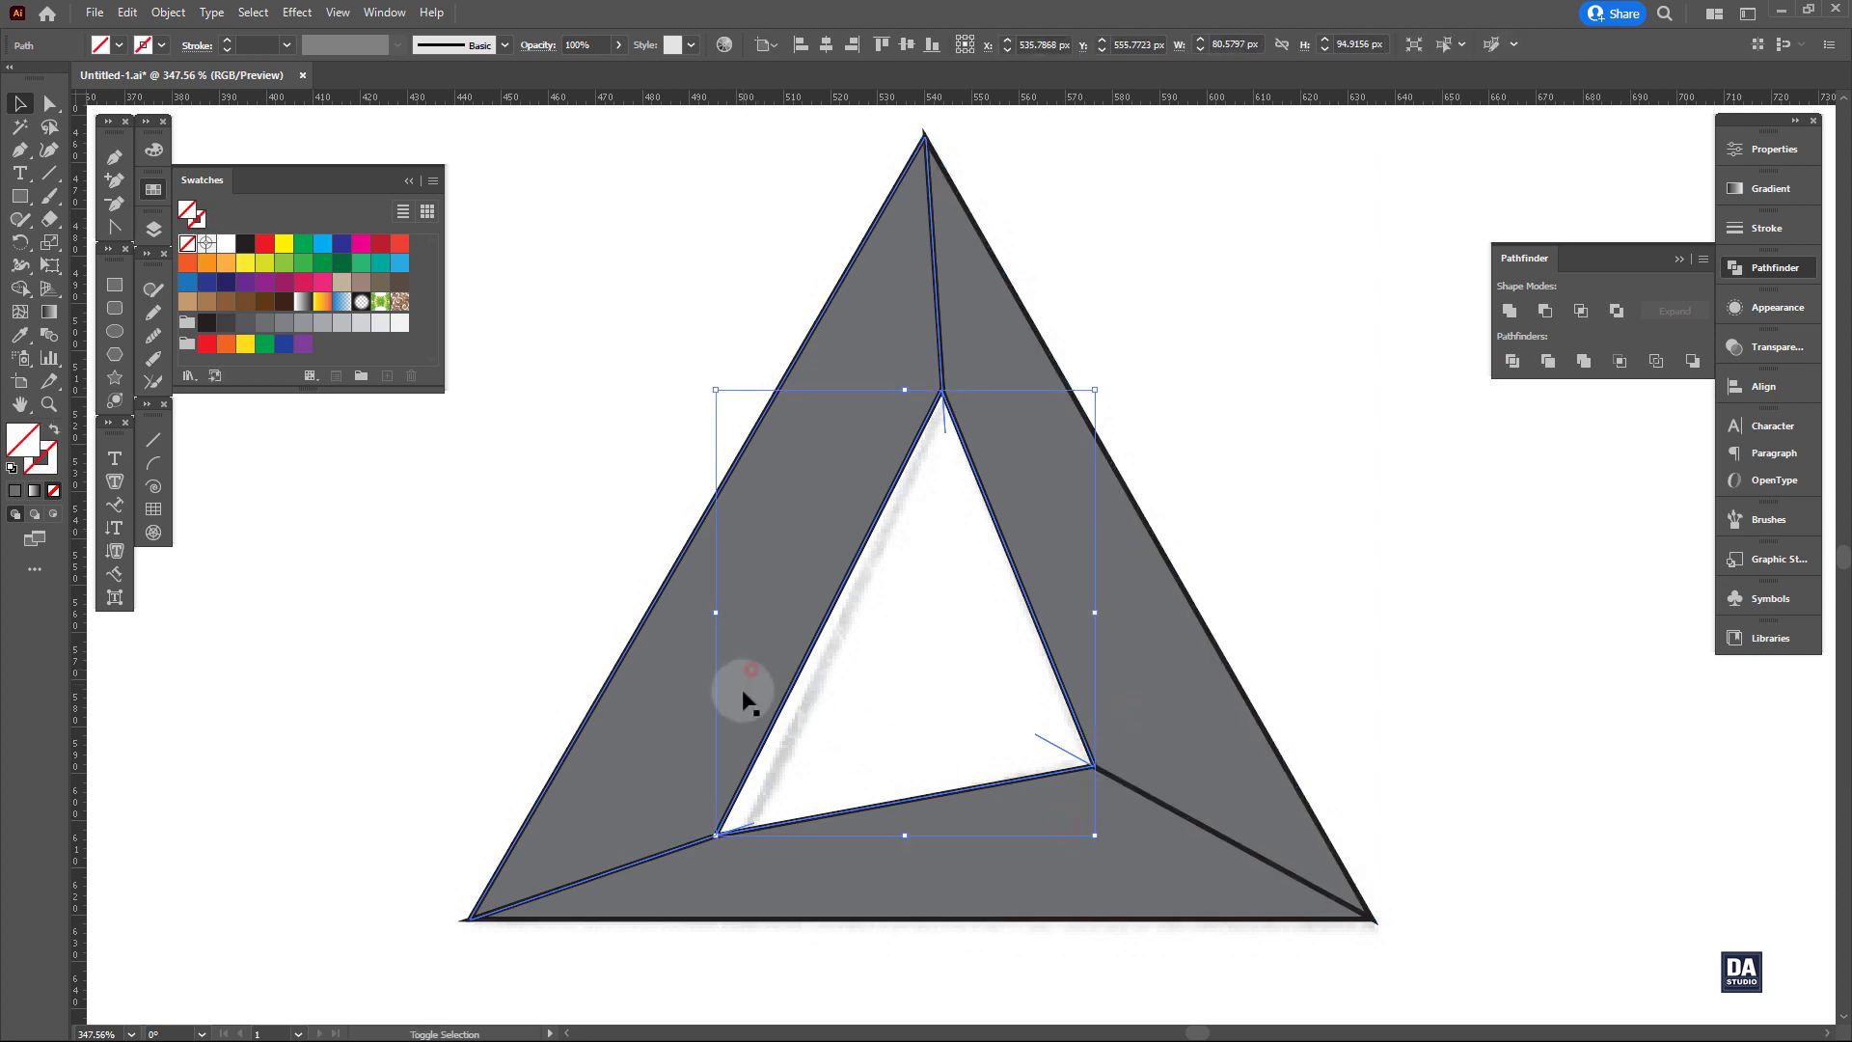
{"action": "left_click_drag", "start_coordinate": [1039, 728], "coordinate": [1291, 629]}
{"action": "key", "text": "Delete"}
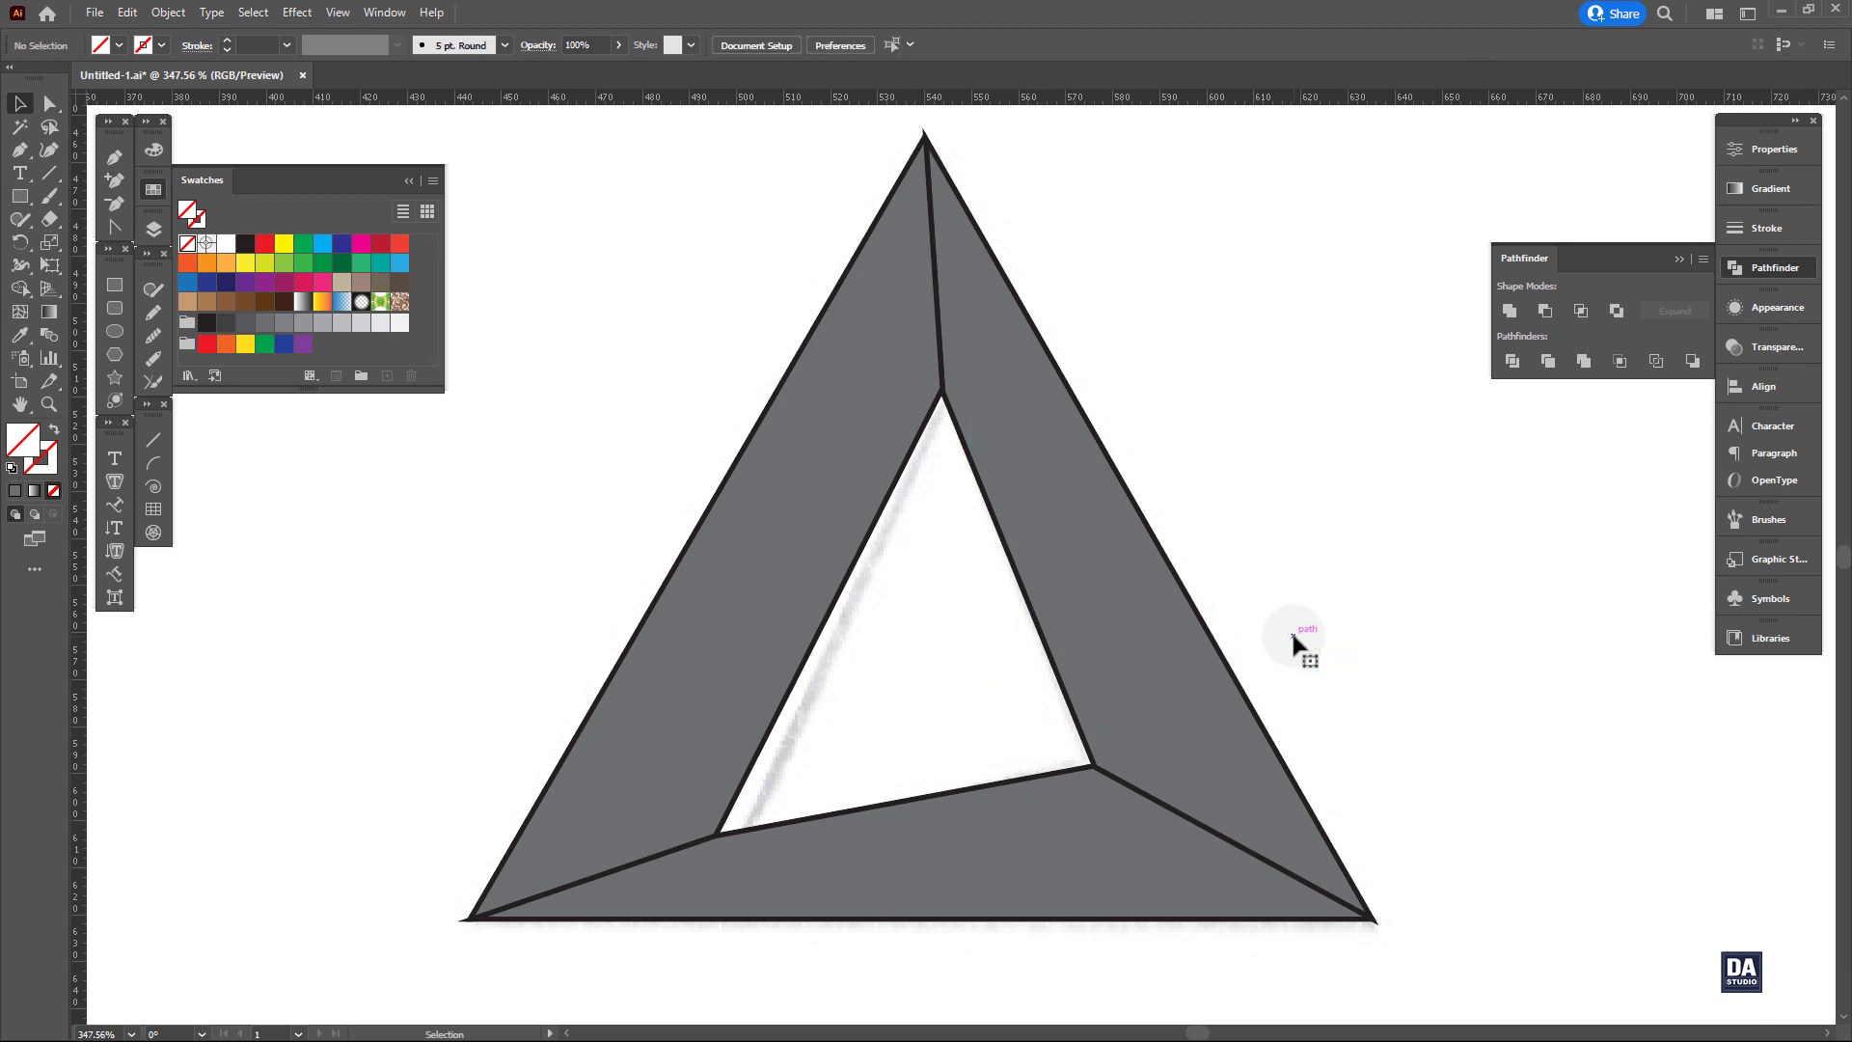
Test that the three gray pieces are separate by moving each one away and undoing each move.
{"action": "left_click_drag", "start_coordinate": [1142, 658], "coordinate": [1295, 622]}
{"action": "key", "text": "ctrl+z"}
{"action": "left_click_drag", "start_coordinate": [1059, 781], "coordinate": [1027, 884]}
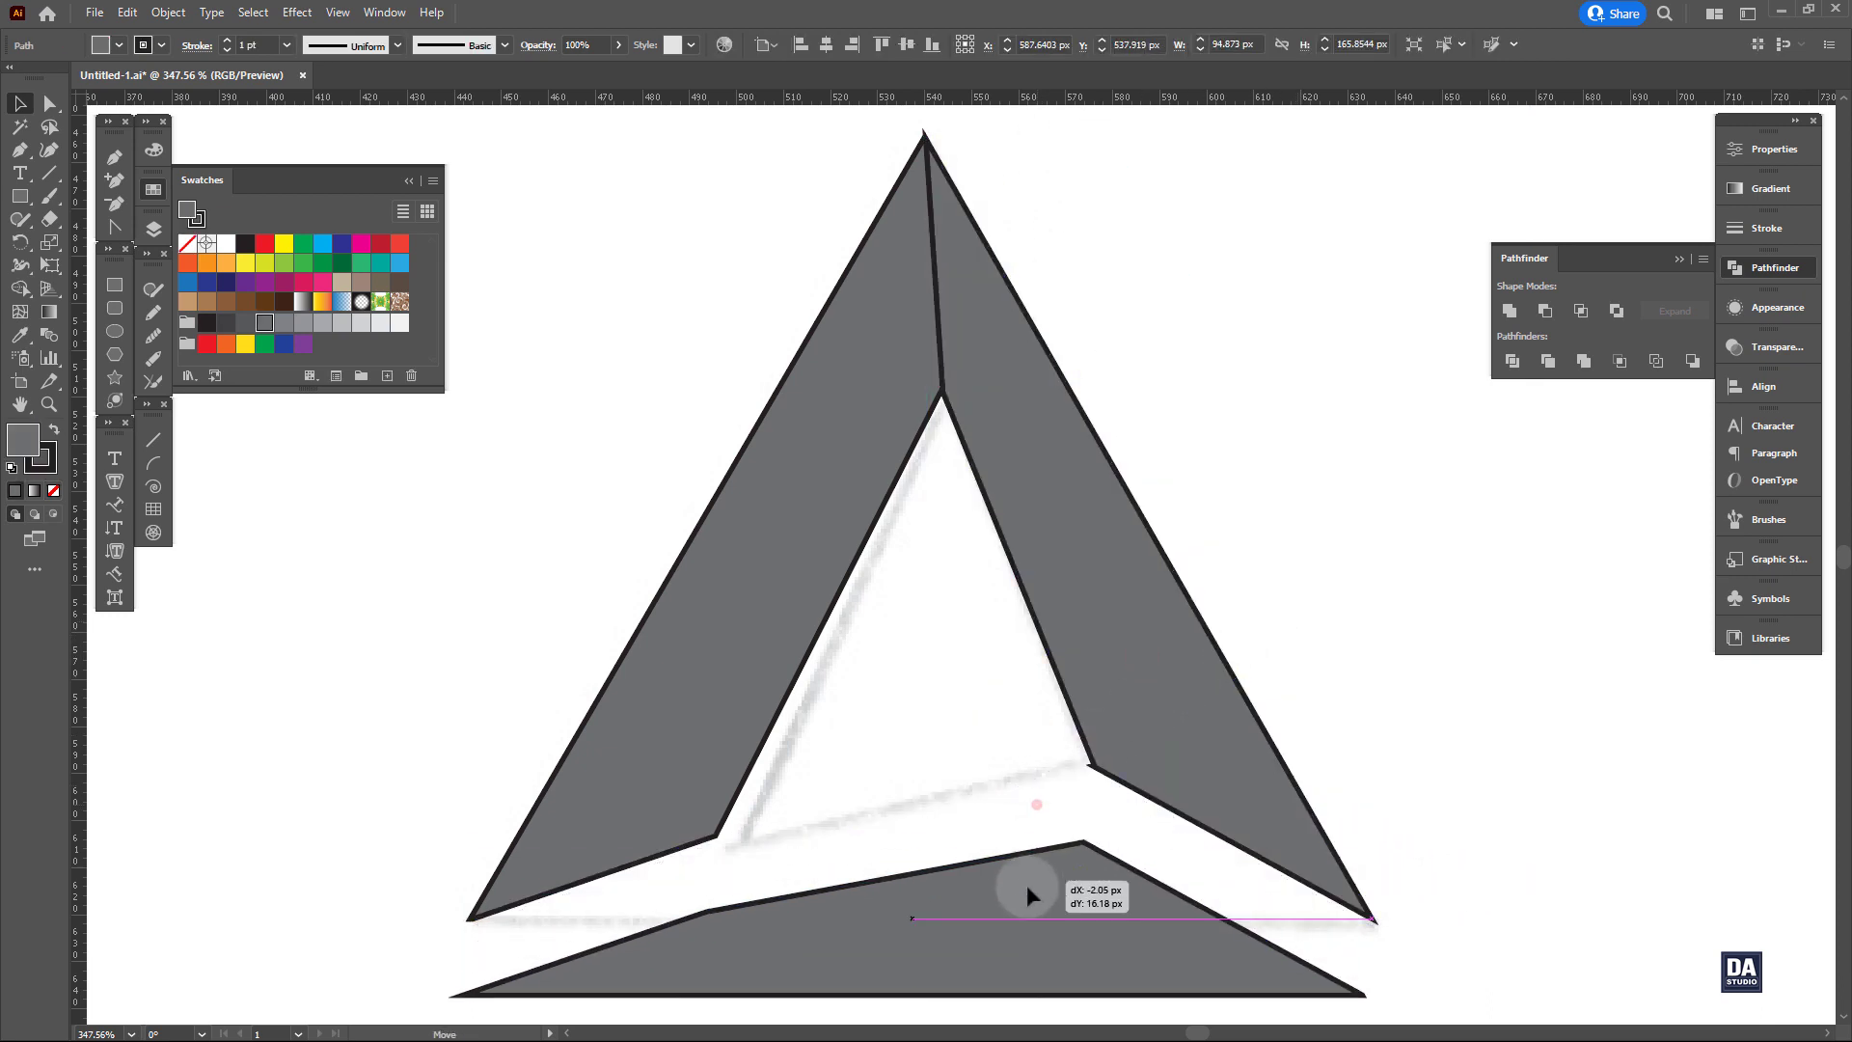
{"action": "key", "text": "ctrl+z"}
{"action": "left_click_drag", "start_coordinate": [740, 649], "coordinate": [646, 643]}
{"action": "key", "text": "ctrl+z"}
{"action": "key", "text": "v"}
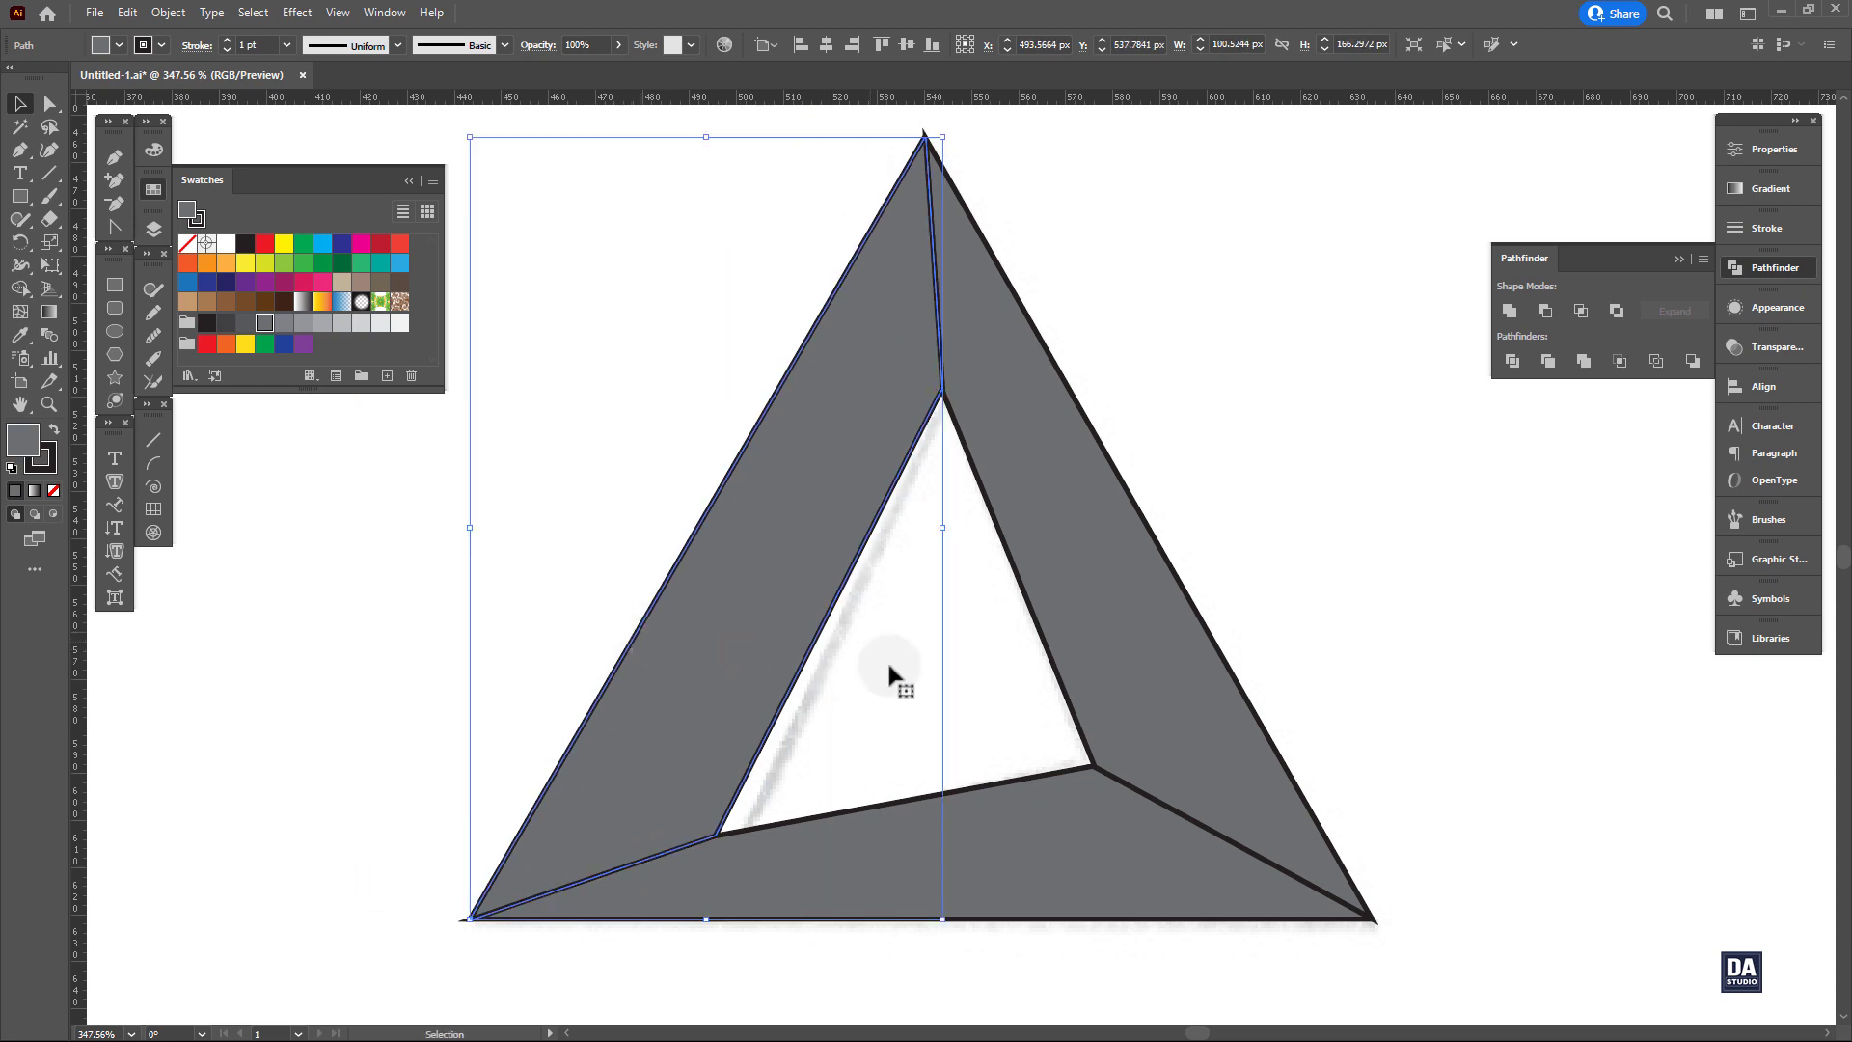
Fill the left, right and bottom pieces of the triangle with three different brown swatches and deselect them.
{"action": "left_click", "coordinate": [362, 285]}
{"action": "left_click", "coordinate": [993, 447]}
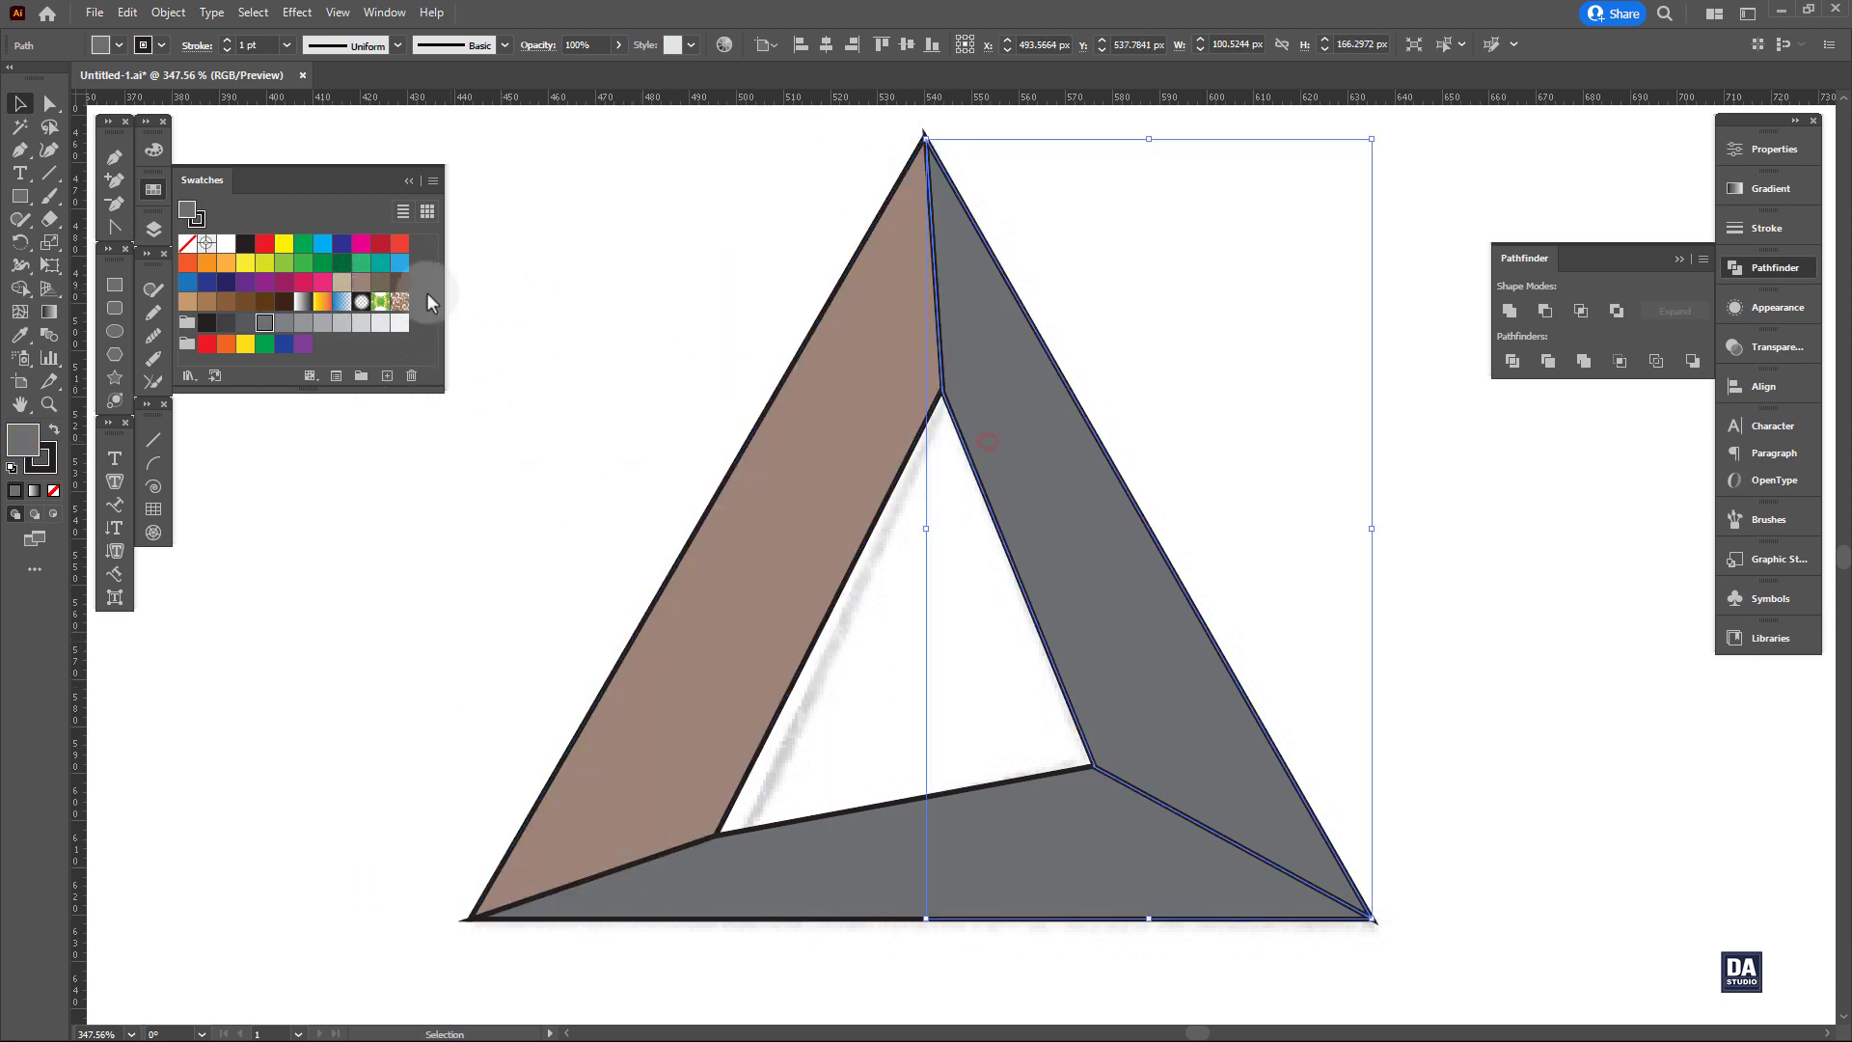
{"action": "left_click", "coordinate": [381, 283]}
{"action": "left_click", "coordinate": [851, 878]}
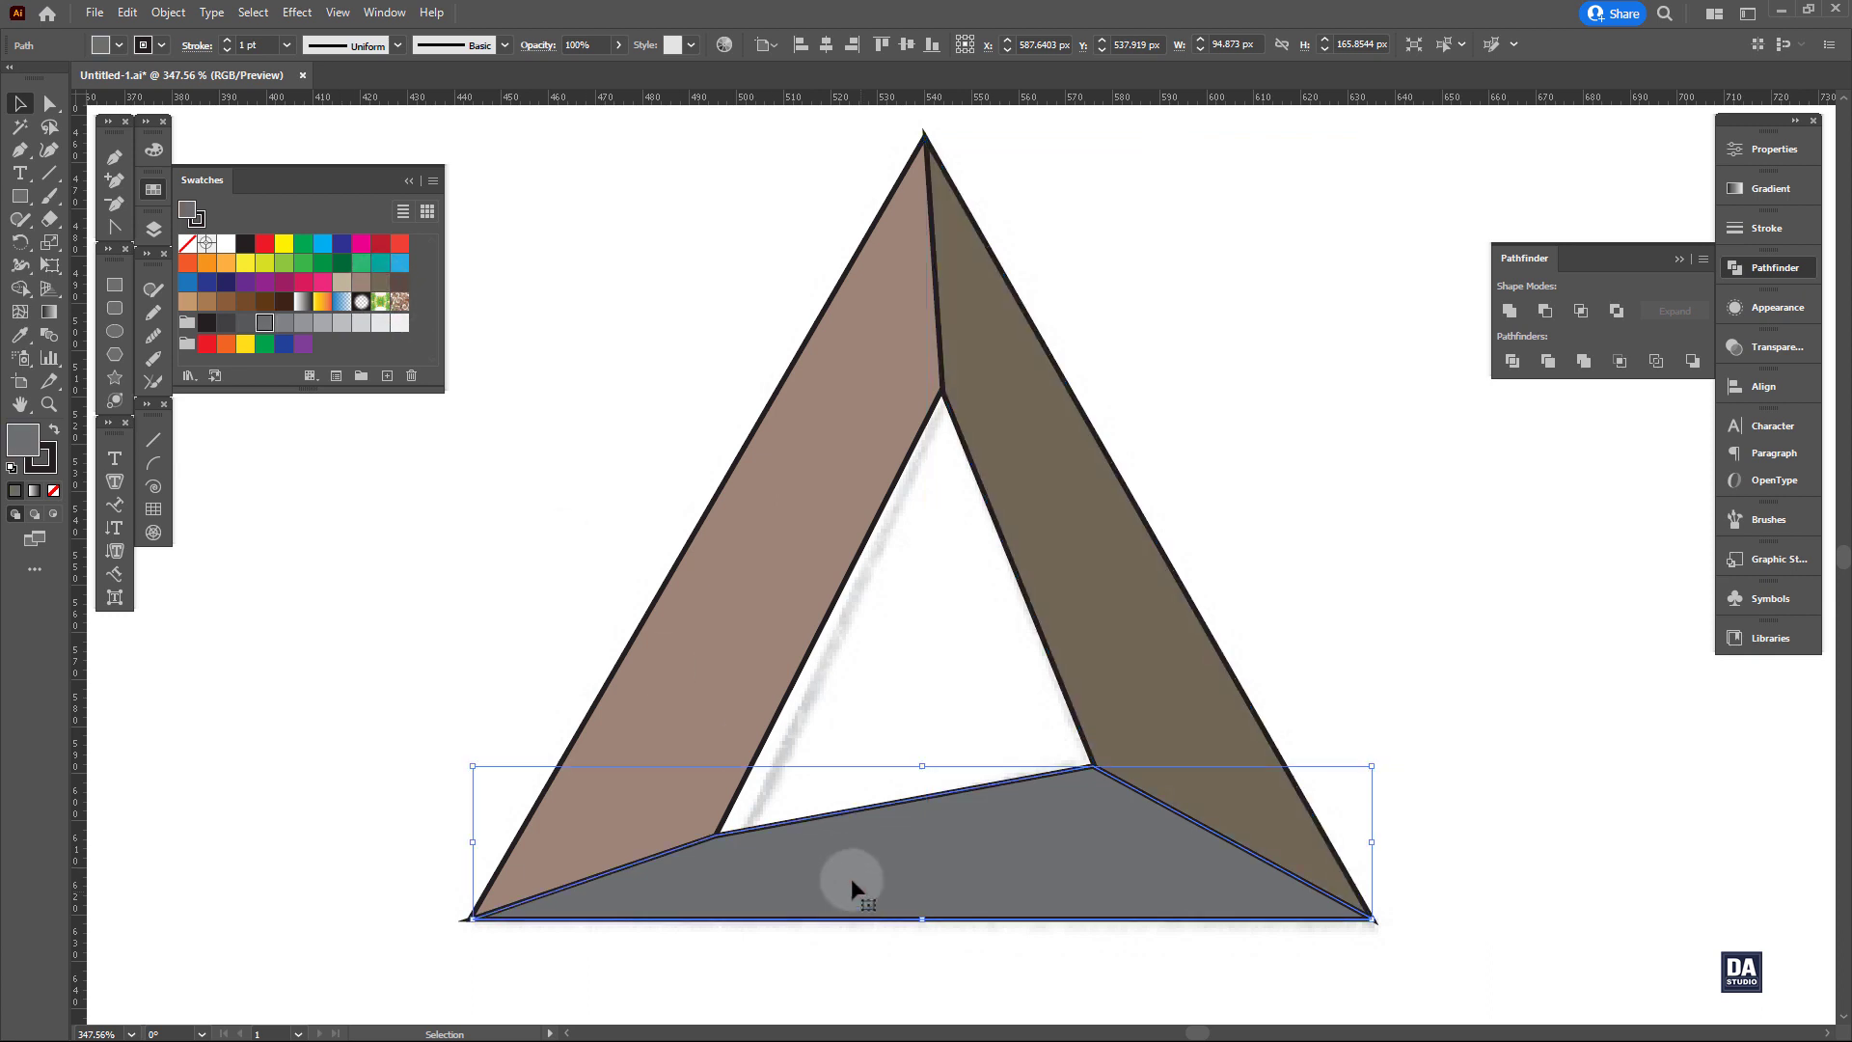
{"action": "left_click", "coordinate": [400, 281]}
{"action": "left_click", "coordinate": [583, 521]}
{"action": "key", "text": "z"}
{"action": "left_click_drag", "start_coordinate": [908, 679], "coordinate": [765, 633]}
{"action": "left_click", "coordinate": [1745, 264]}
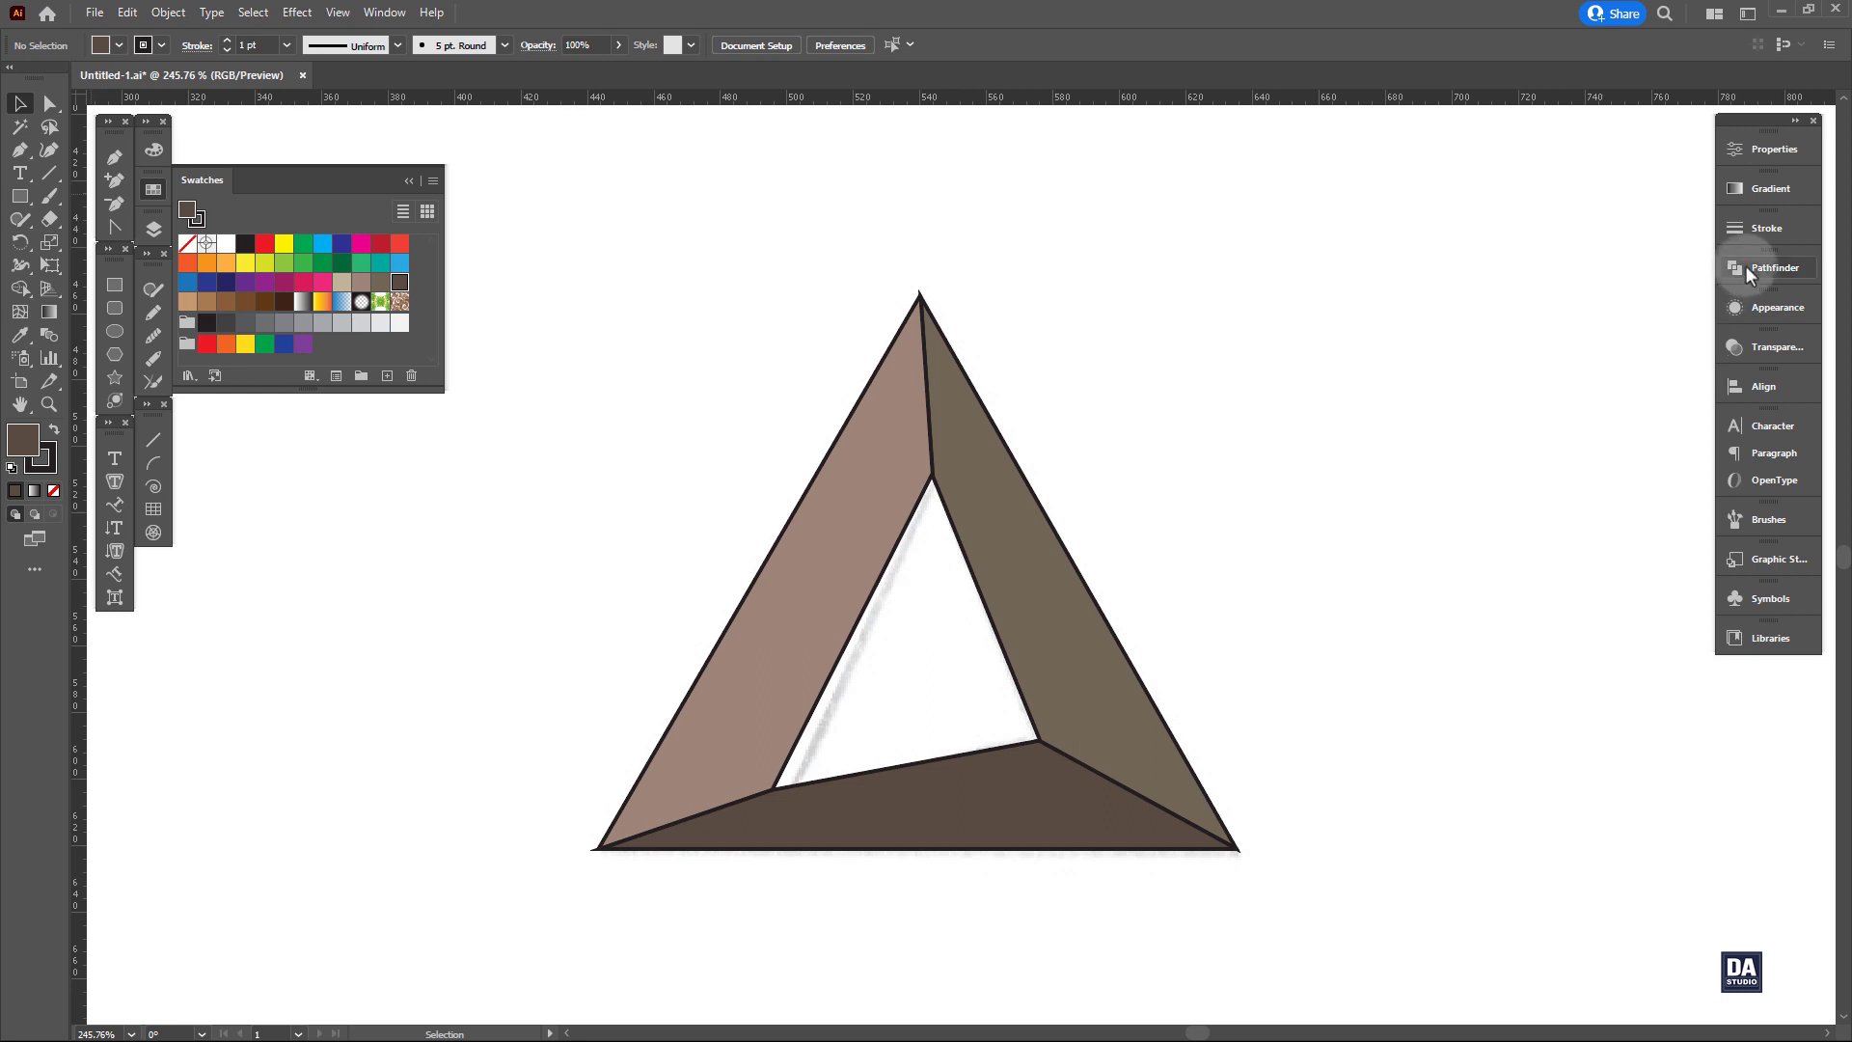
{"action": "left_click", "coordinate": [153, 189]}
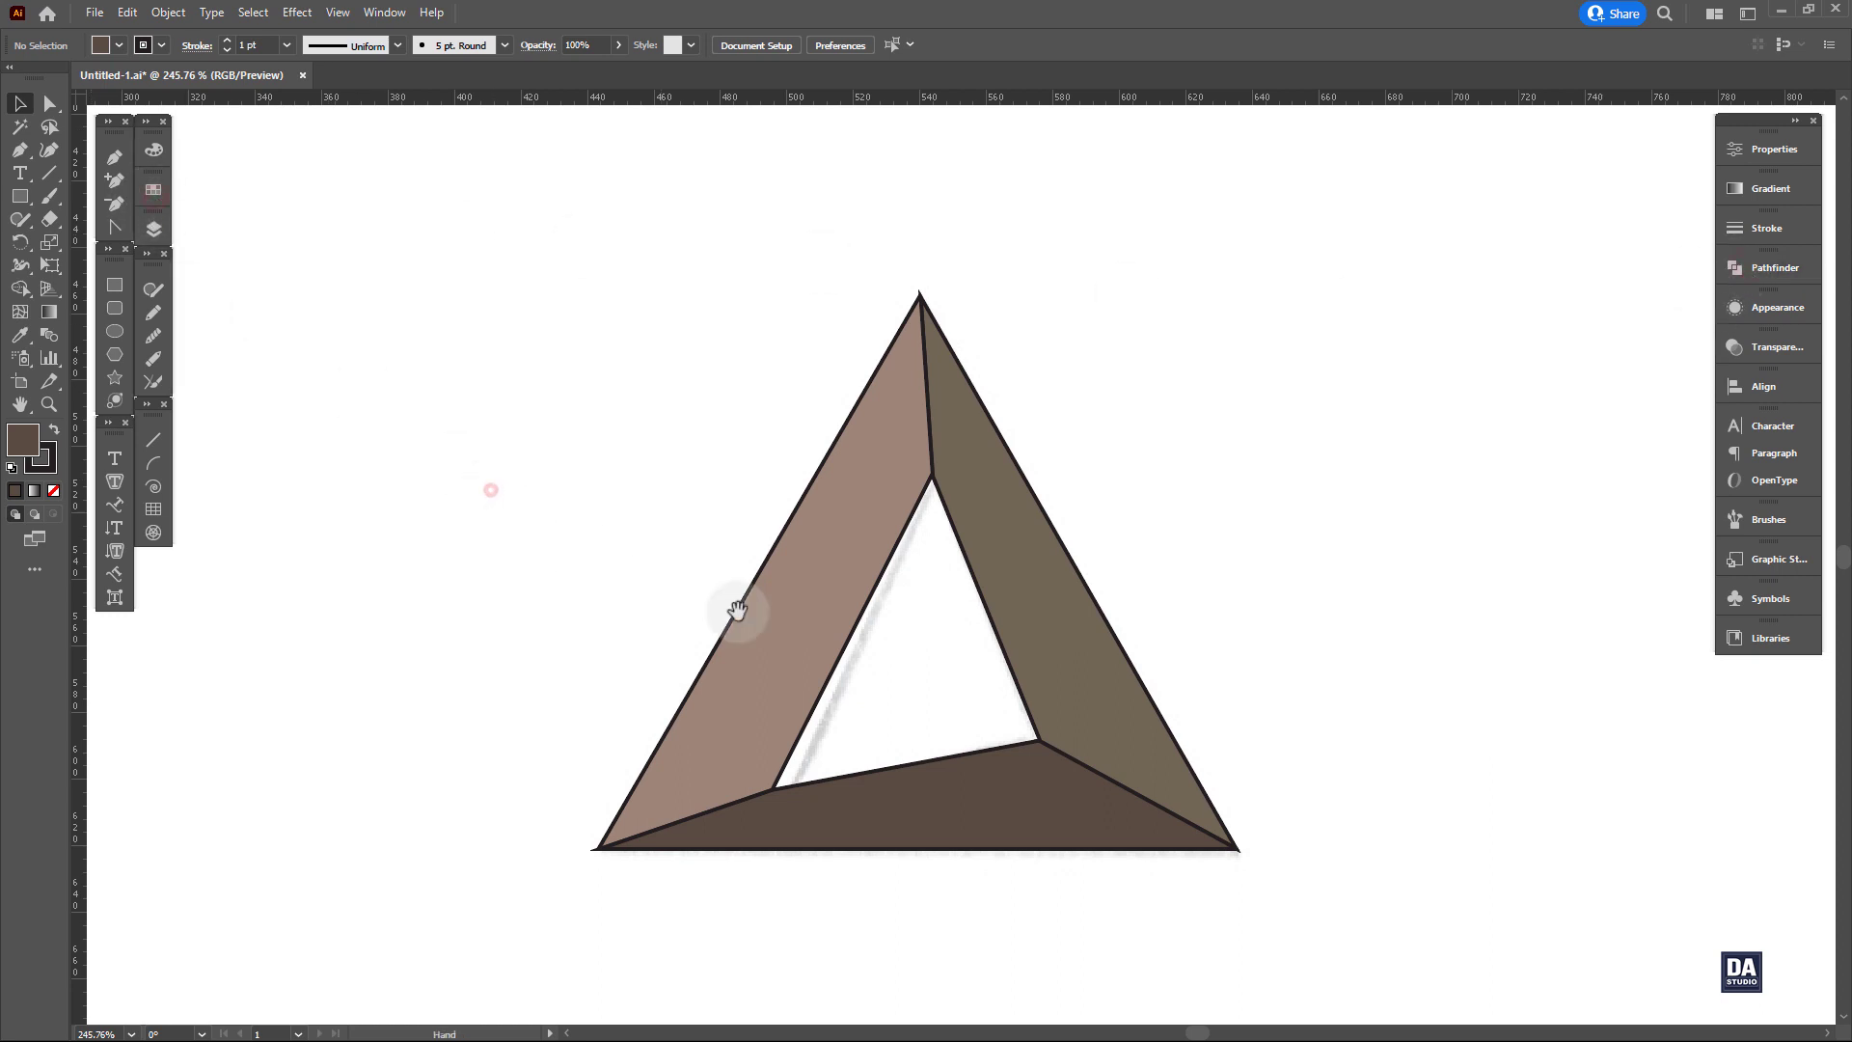
Scale all three pieces together from their centre to about 334 by 290 px and move them about 35 px to the right.
{"action": "left_click_drag", "start_coordinate": [965, 664], "coordinate": [653, 604]}
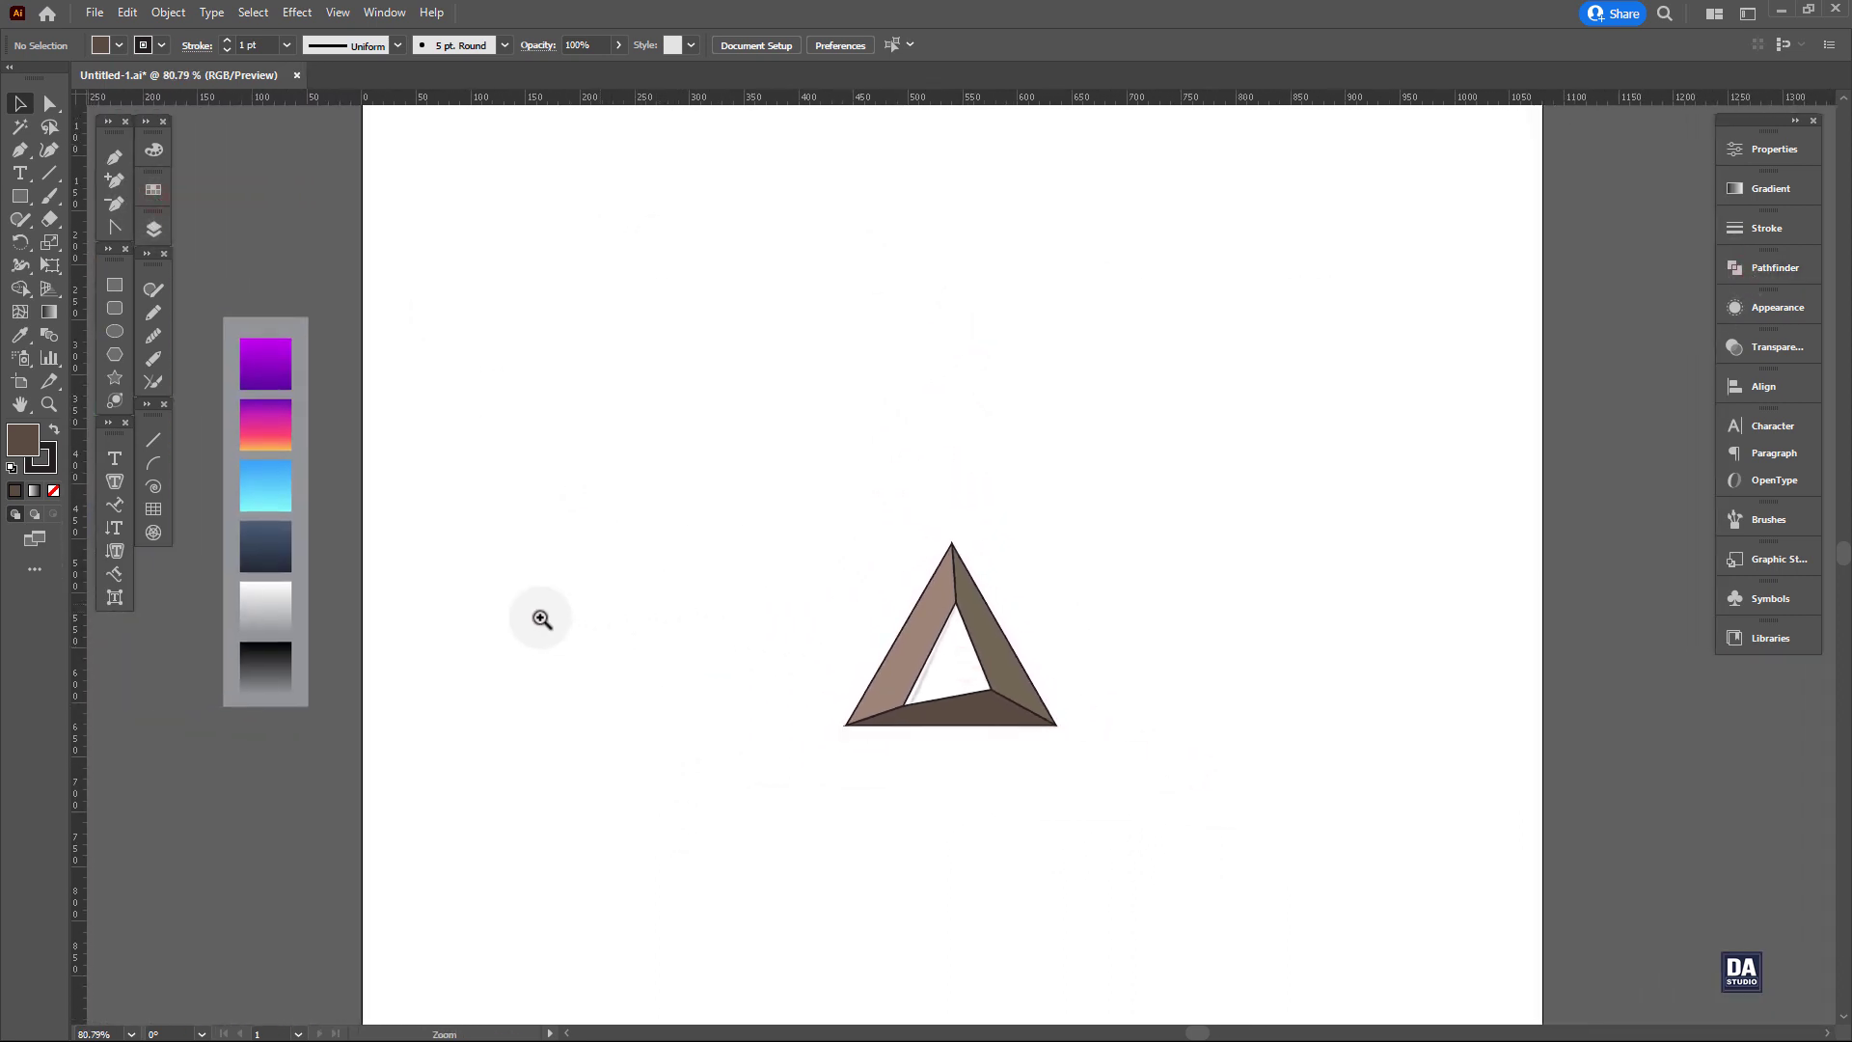
{"action": "left_click_drag", "start_coordinate": [281, 636], "coordinate": [977, 755]}
{"action": "left_click_drag", "start_coordinate": [1224, 521], "coordinate": [877, 720]}
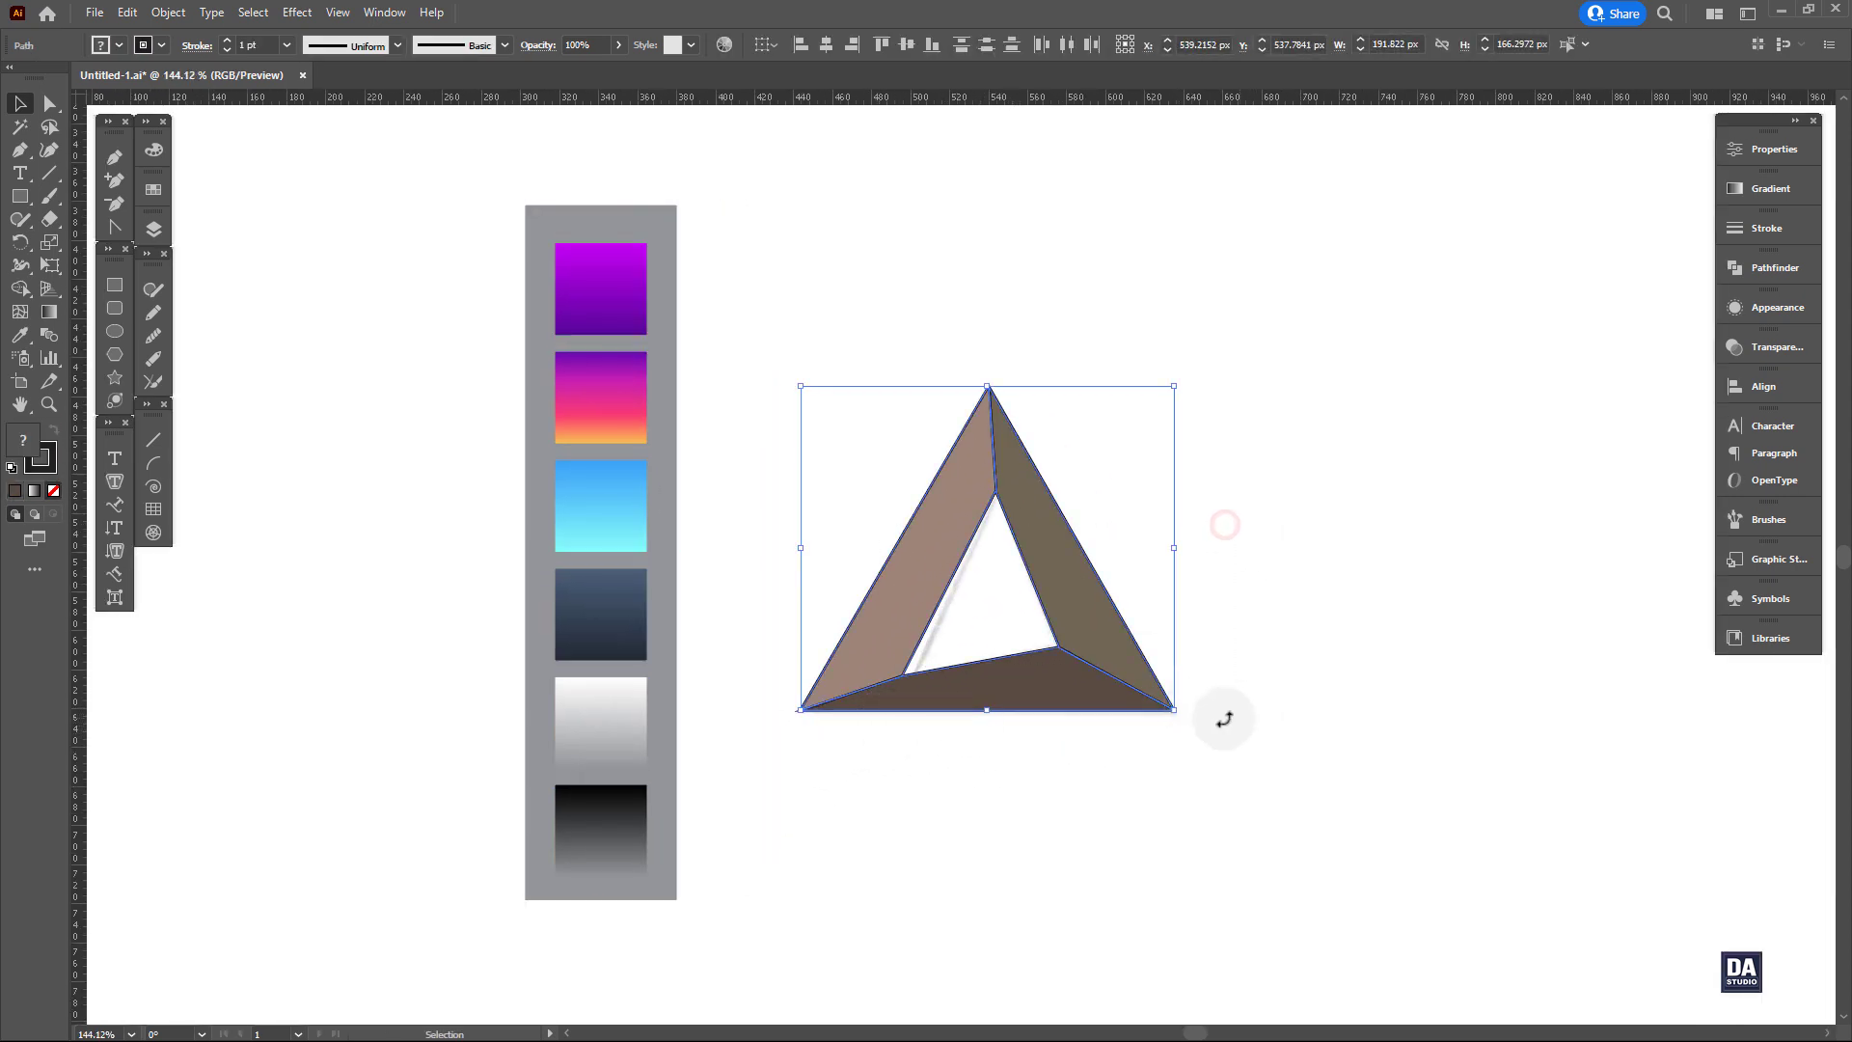
{"action": "left_click_drag", "start_coordinate": [1178, 709], "coordinate": [1348, 827]}
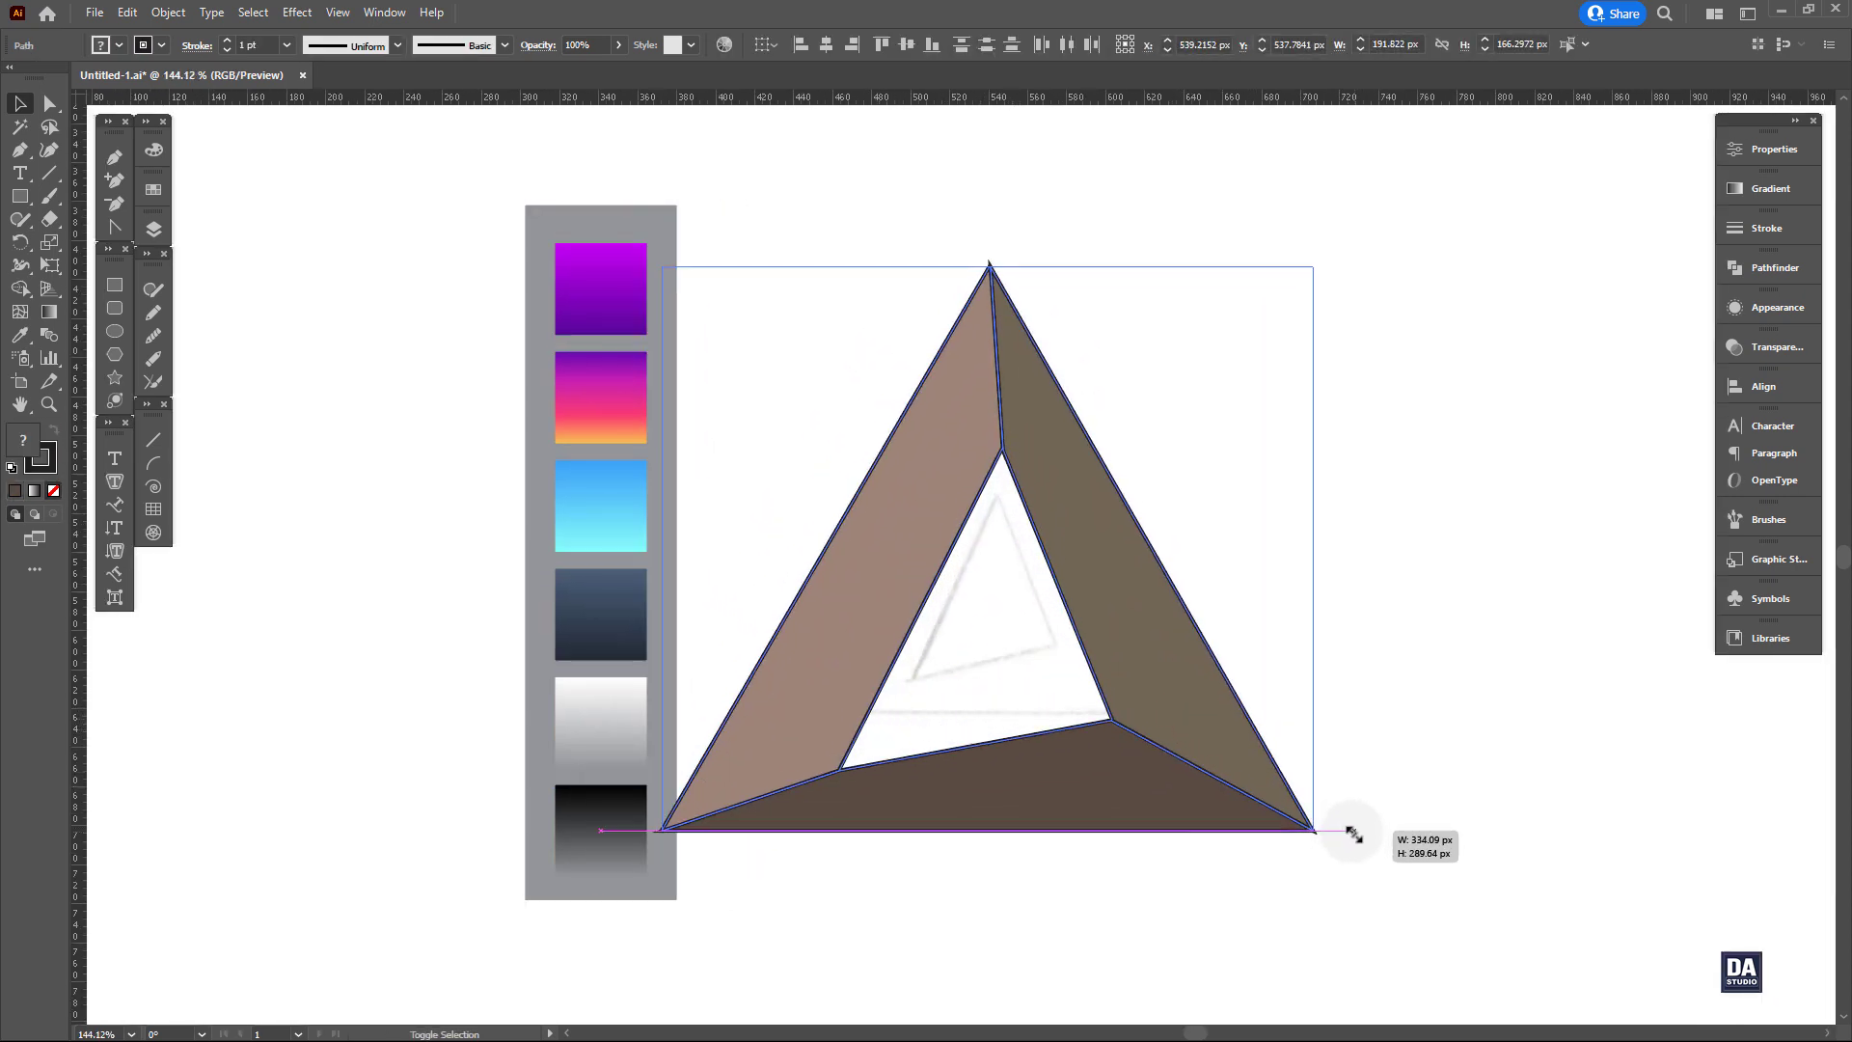
{"action": "left_click_drag", "start_coordinate": [1162, 762], "coordinate": [1213, 760]}
Hide the sketch image behind the artwork and set the stroke weight of the three pieces to 0 pt.
{"action": "left_click", "coordinate": [153, 229]}
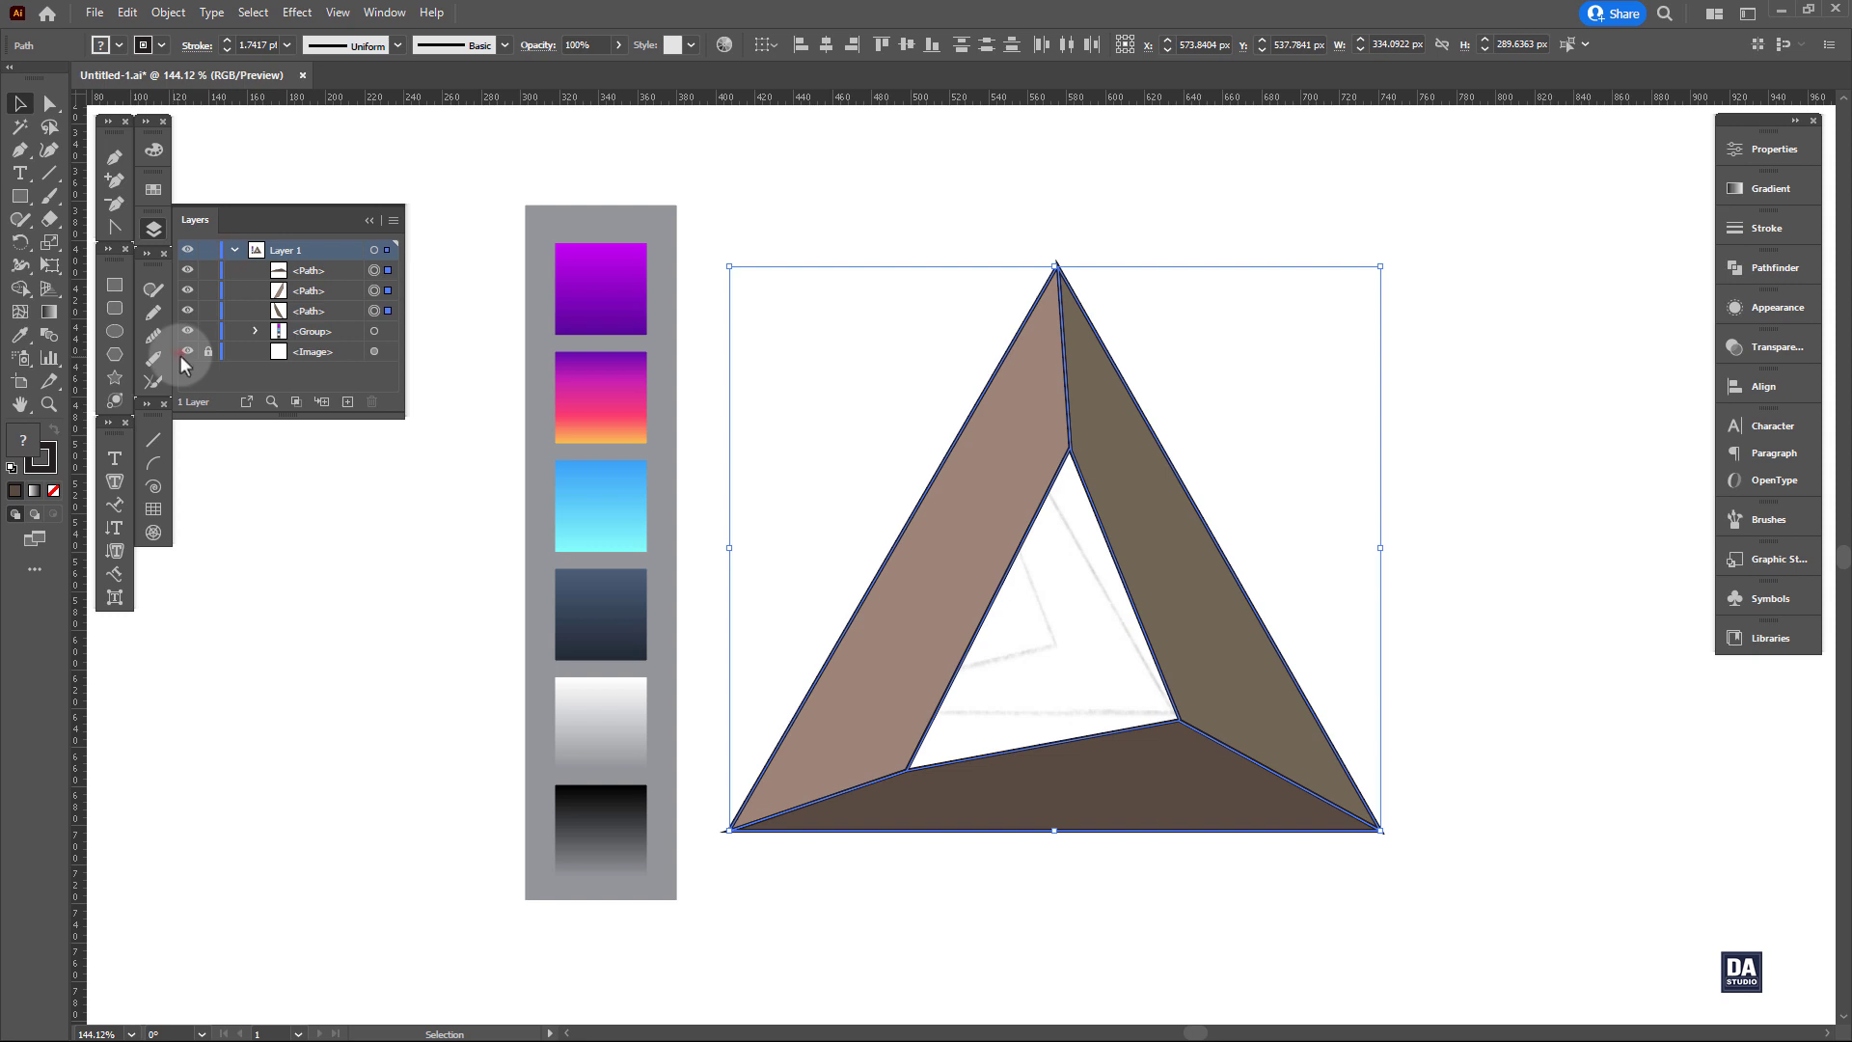
{"action": "left_click", "coordinate": [153, 229]}
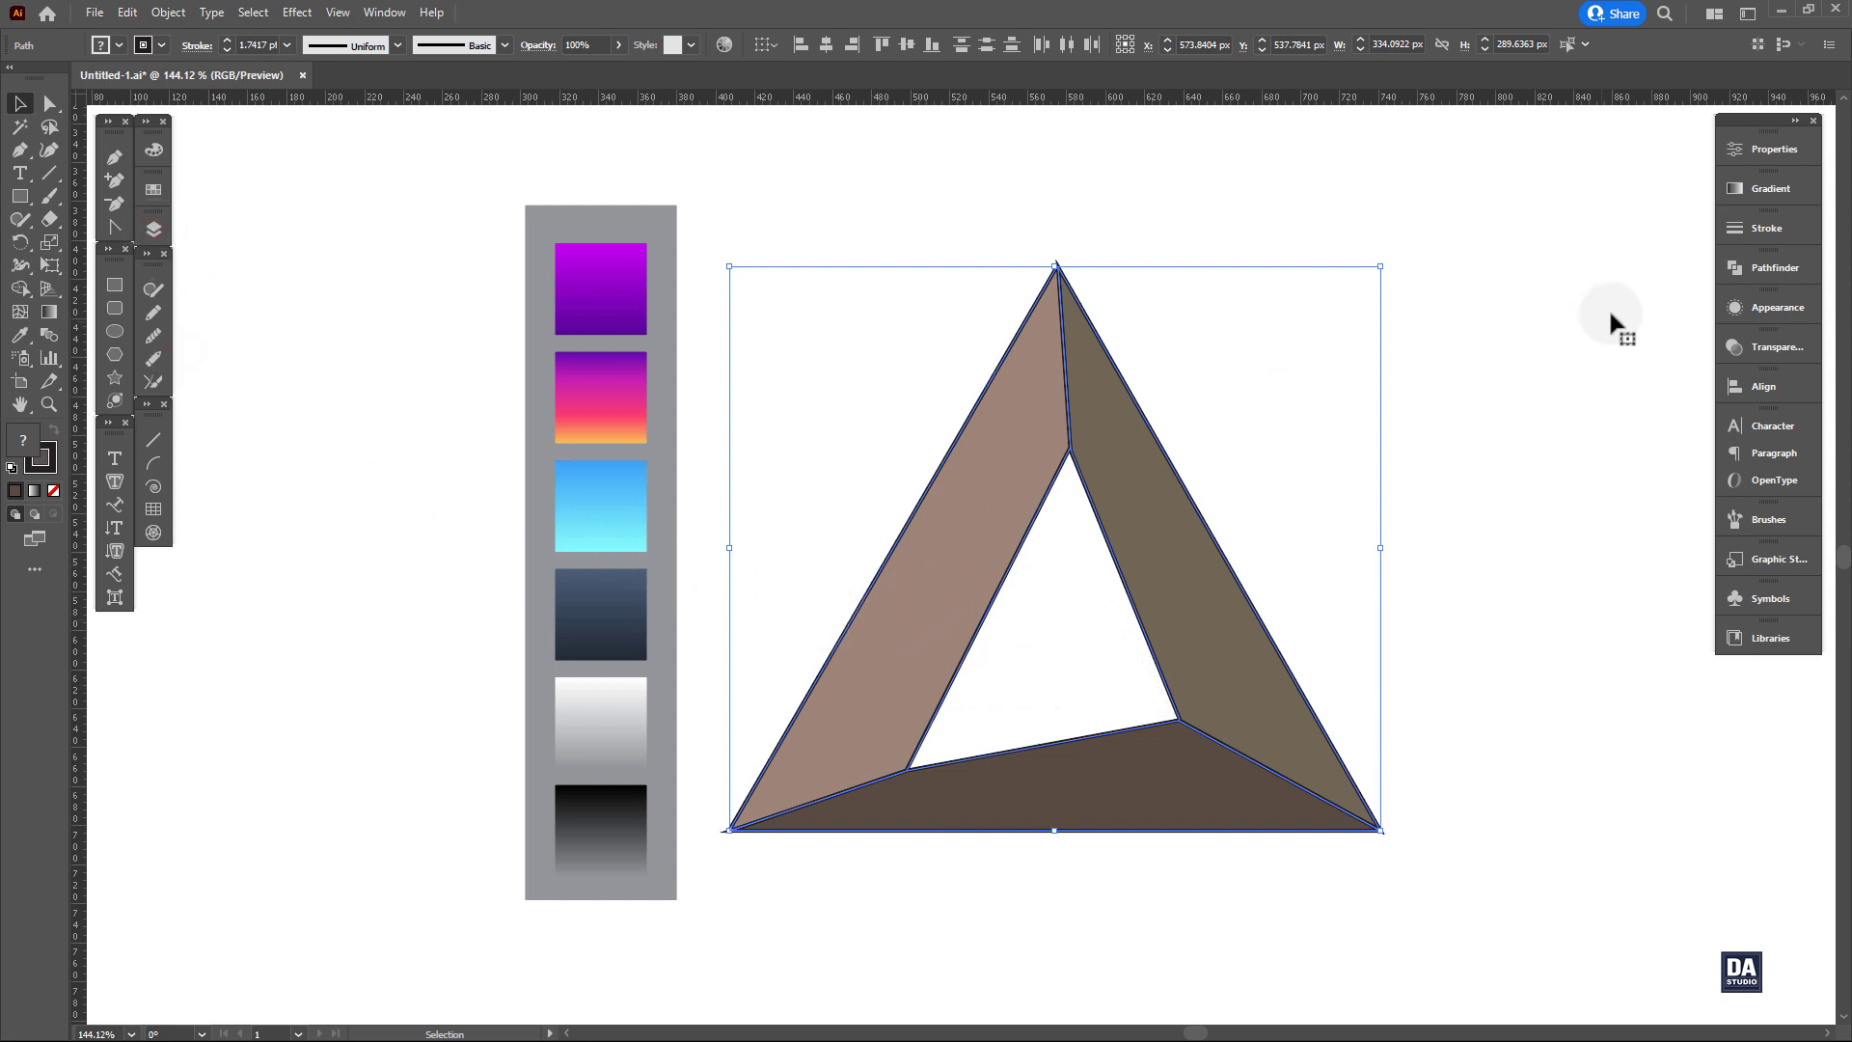
{"action": "left_click", "coordinate": [1771, 228]}
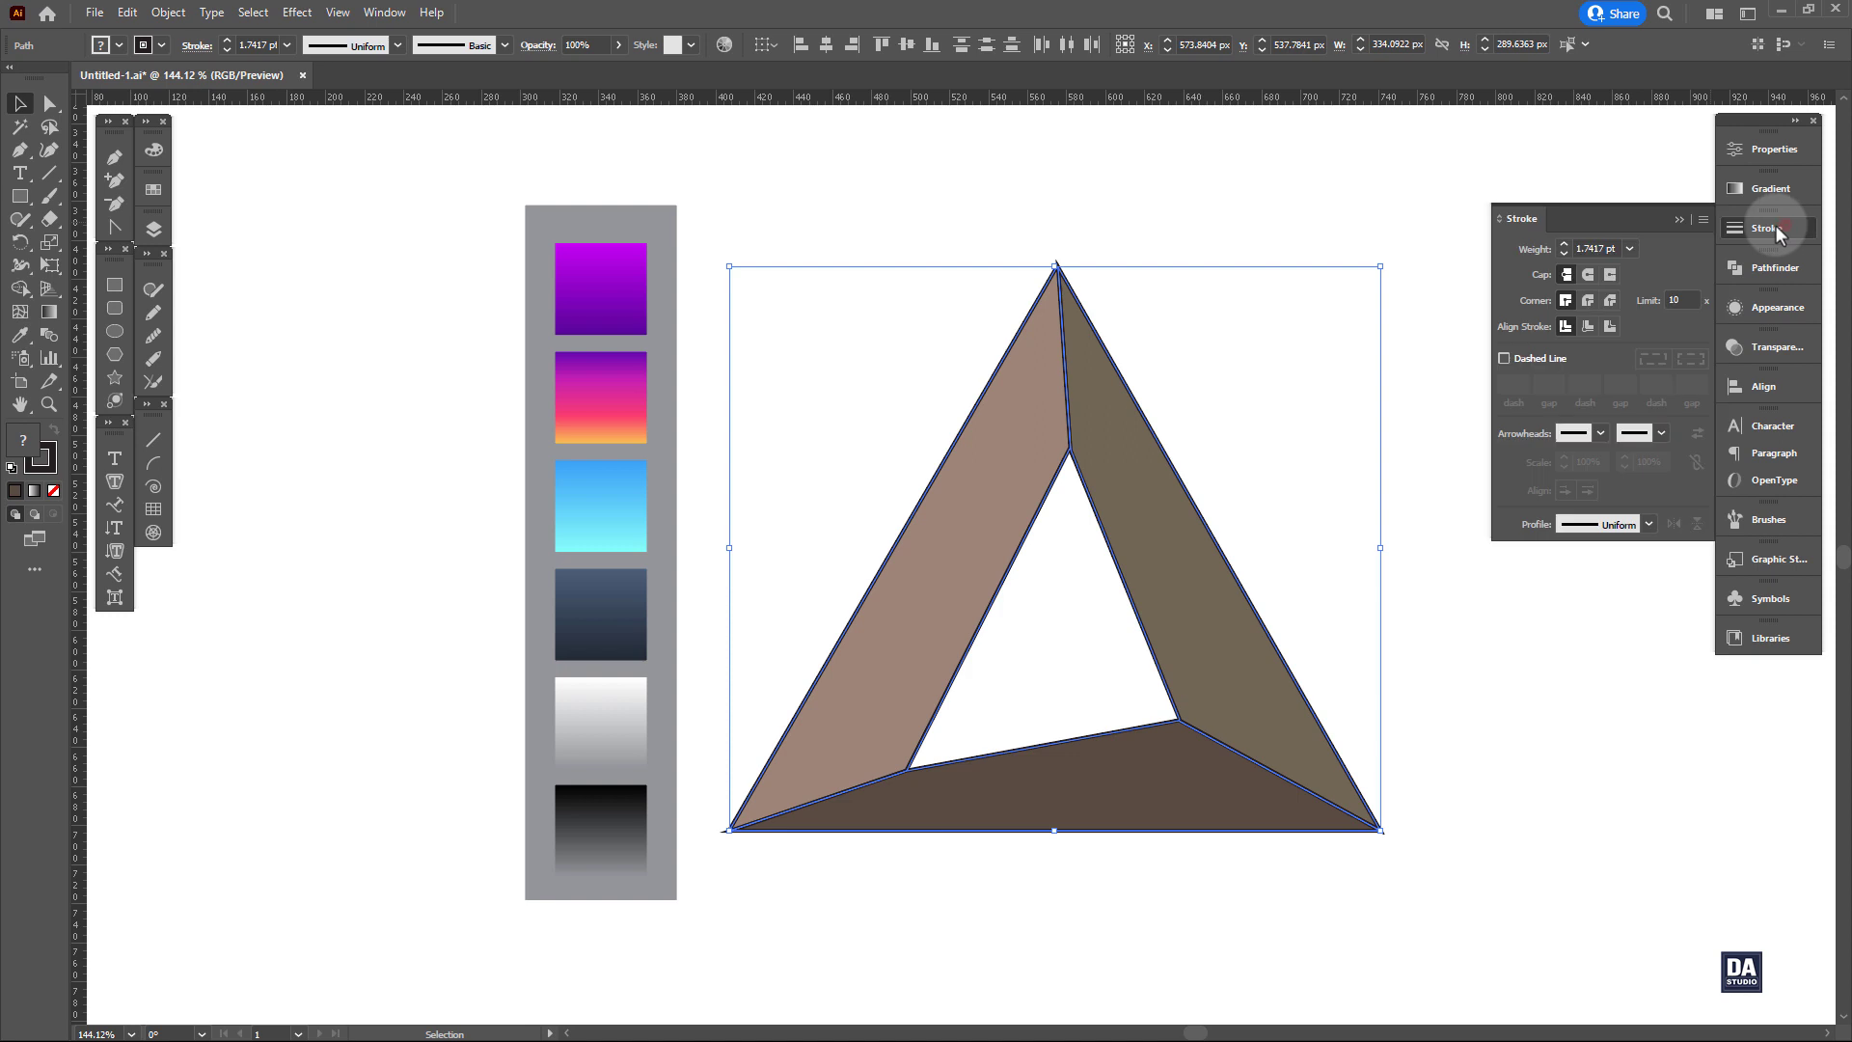
{"action": "left_click", "coordinate": [1565, 253]}
{"action": "left_click", "coordinate": [1565, 254]}
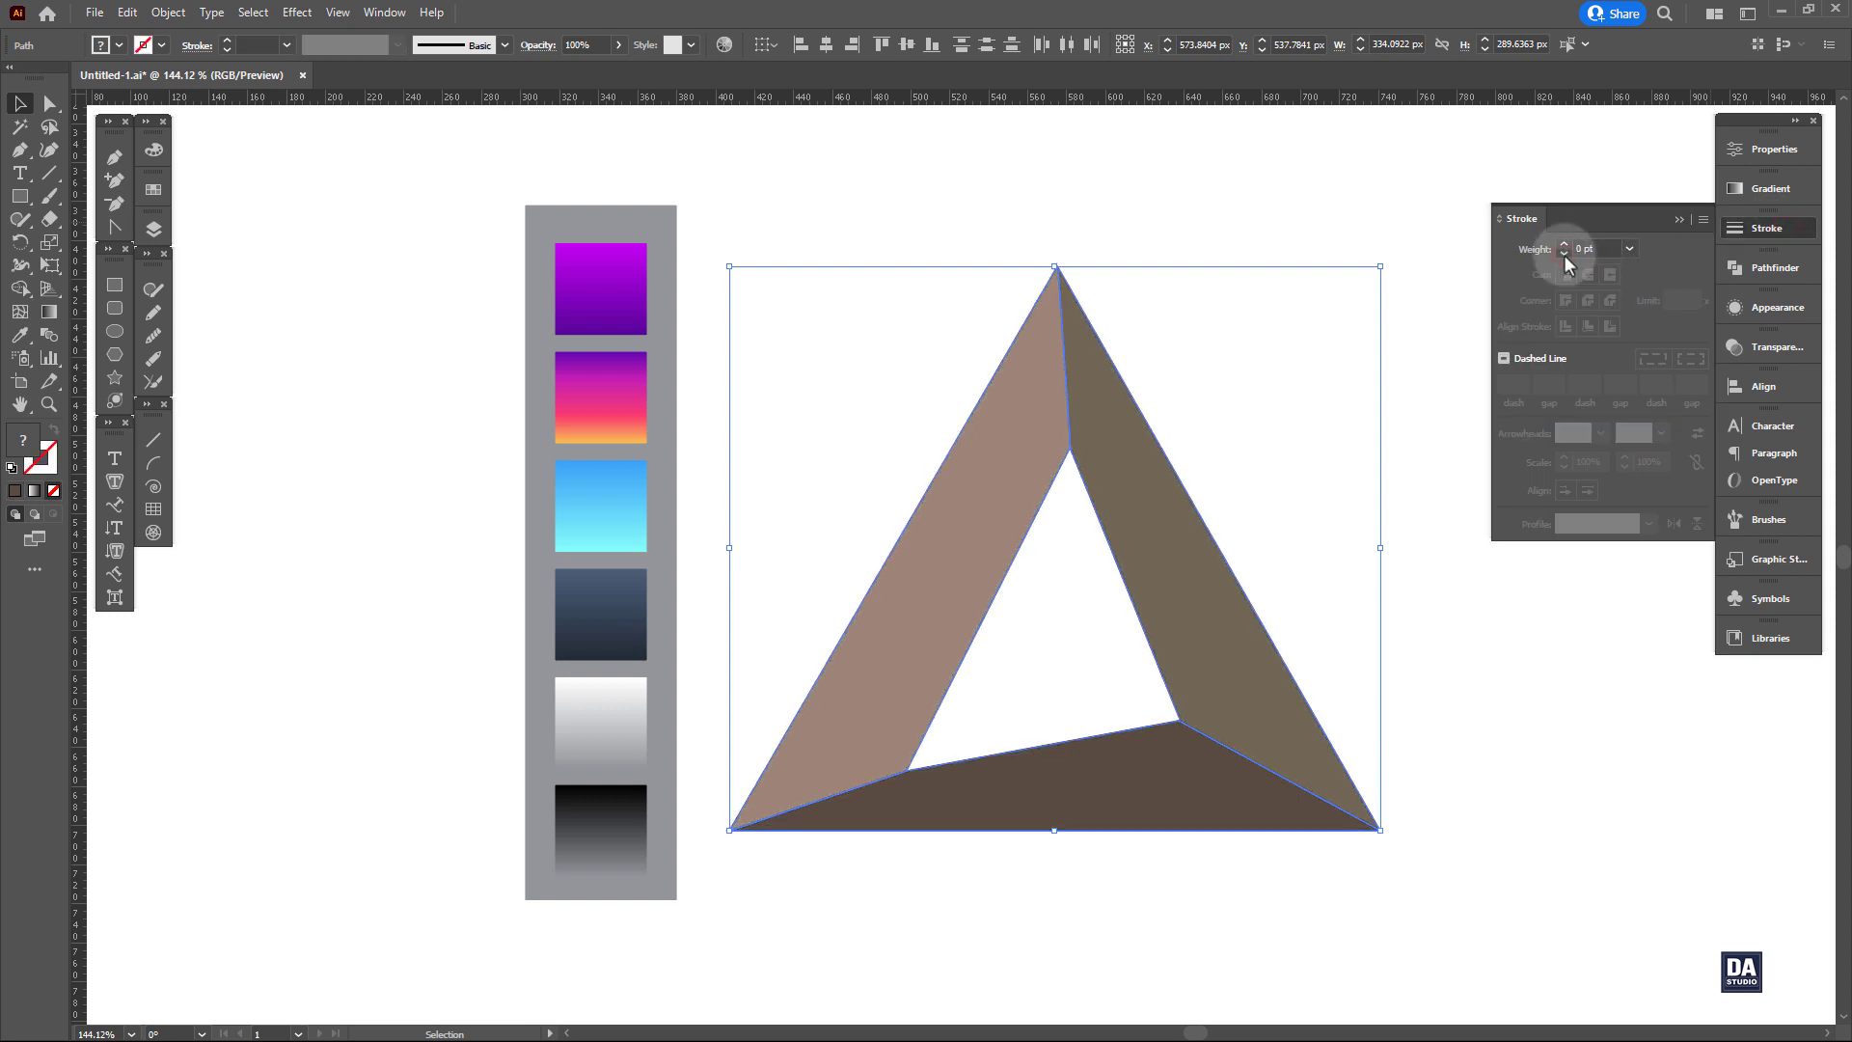
{"action": "left_click", "coordinate": [1292, 386]}
{"action": "left_click_drag", "start_coordinate": [1157, 501], "coordinate": [1207, 503]}
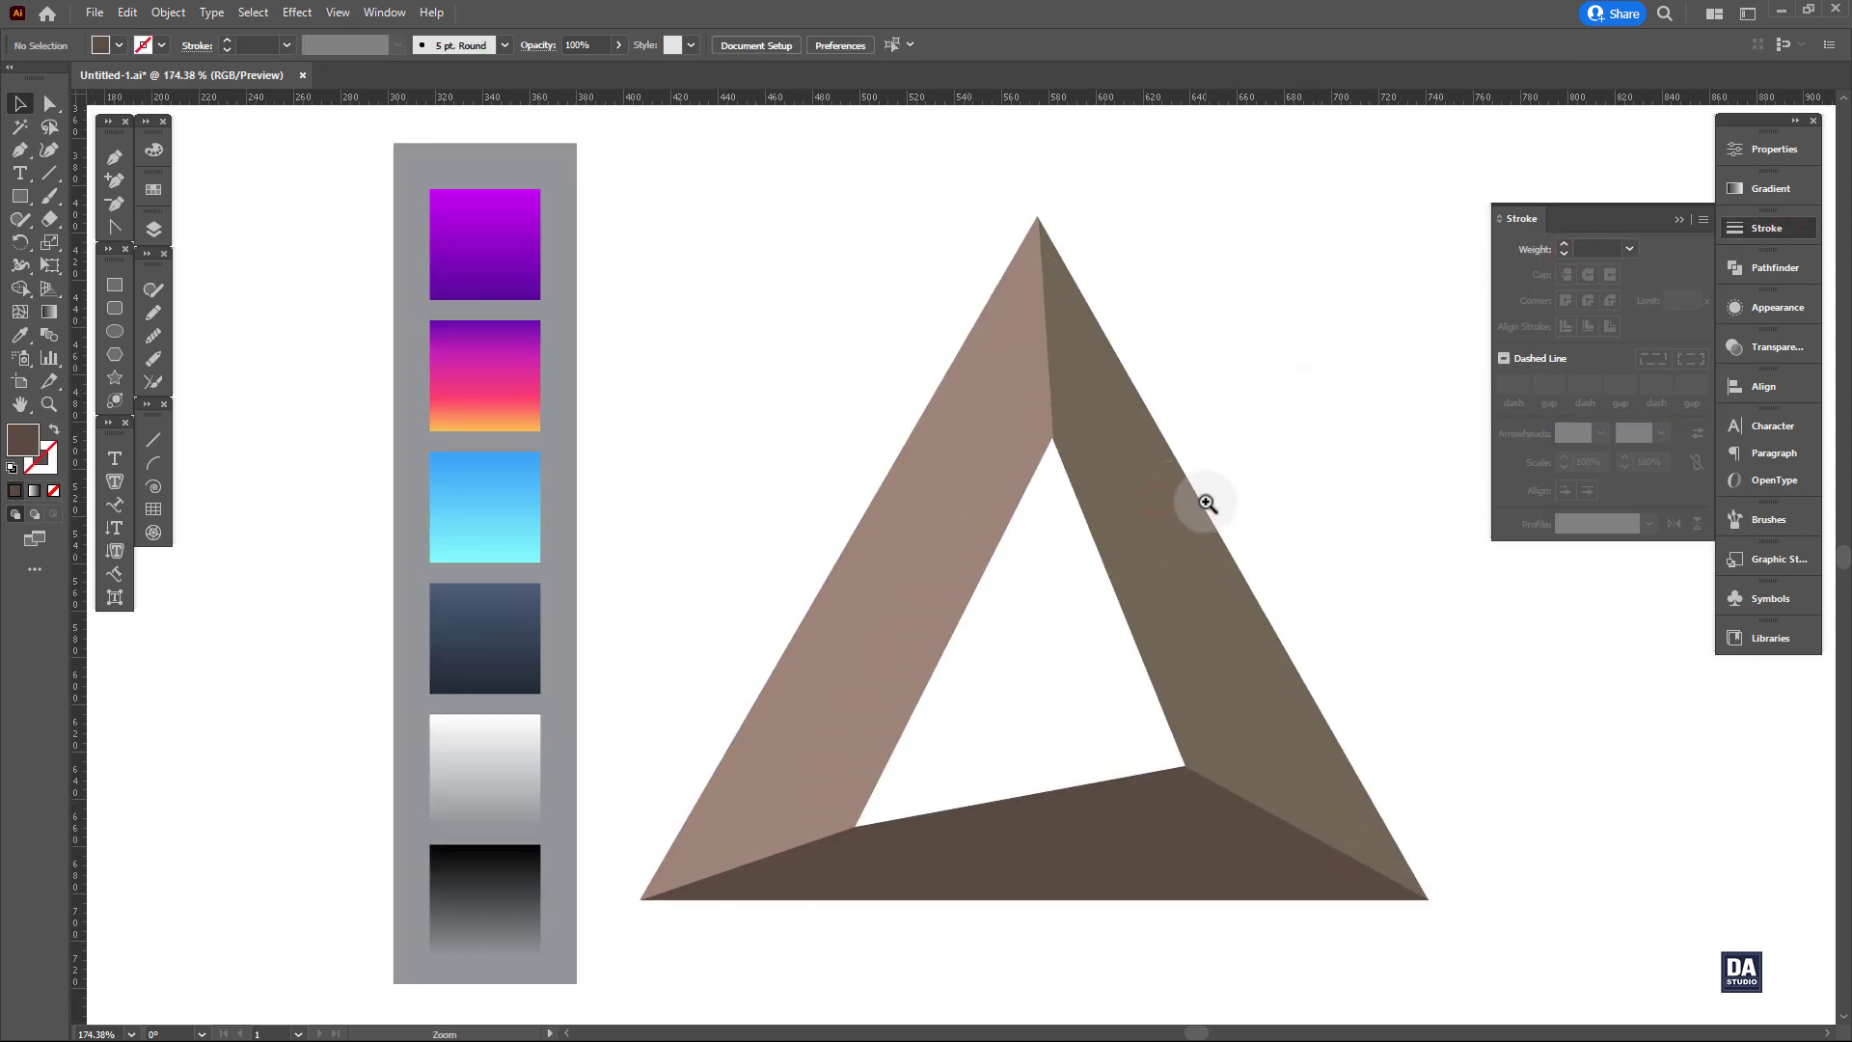
{"action": "left_click_drag", "start_coordinate": [1219, 605], "coordinate": [1179, 604]}
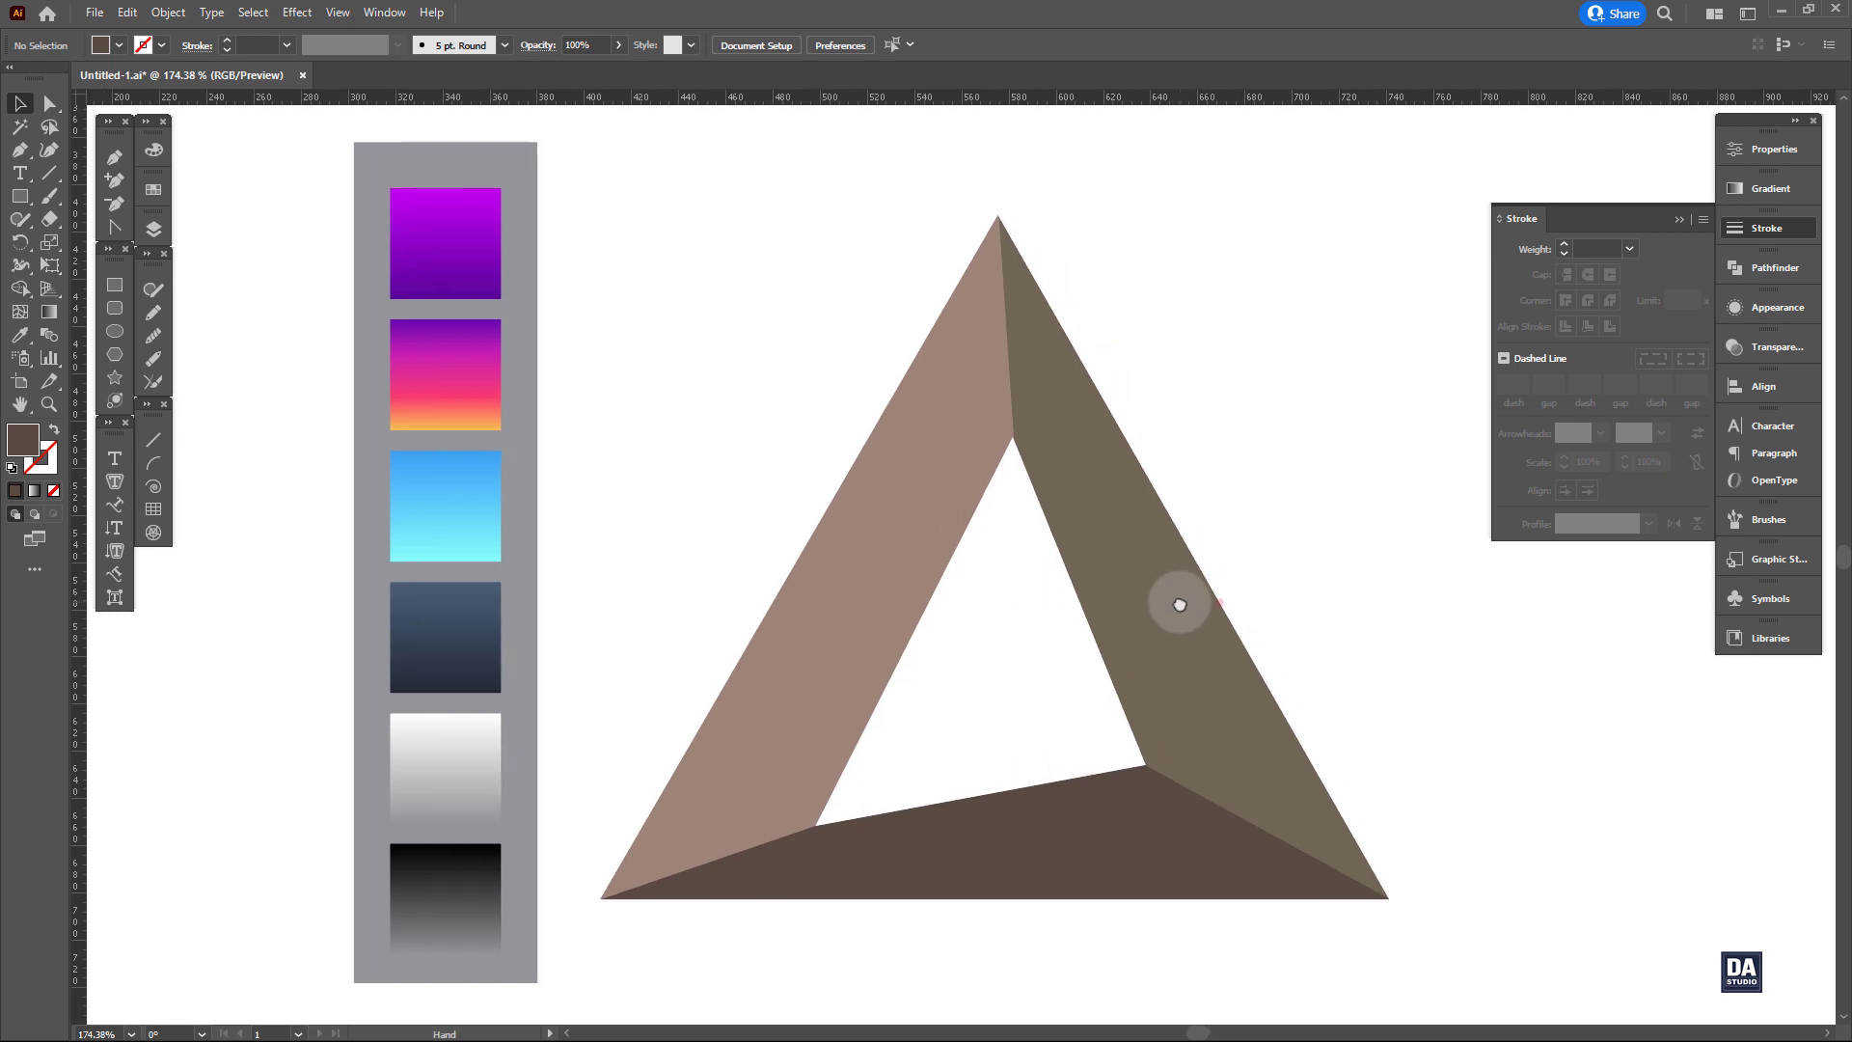
Apply the palette's purple gradient to the left piece and the purple-pink-orange gradient to the right piece with the Eyedropper tool.
{"action": "left_click", "coordinate": [1094, 582]}
{"action": "left_click", "coordinate": [853, 527]}
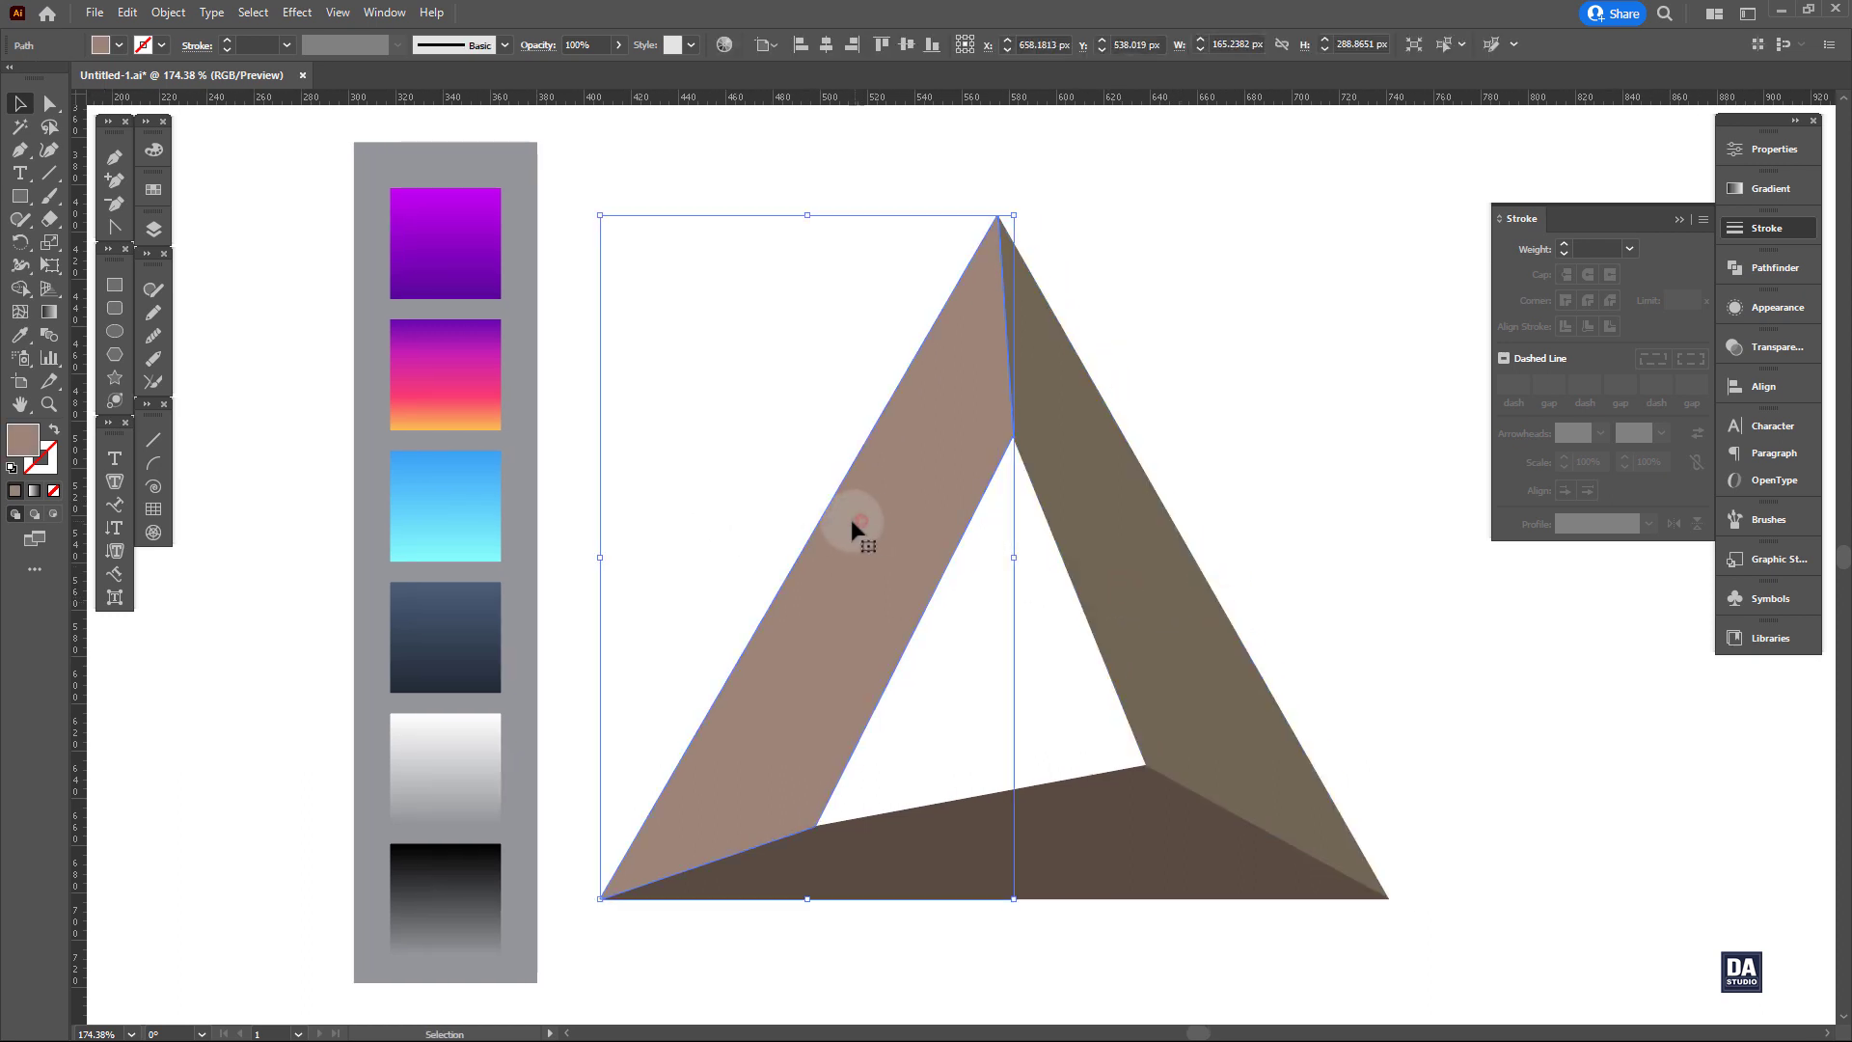
{"action": "left_click", "coordinate": [20, 335]}
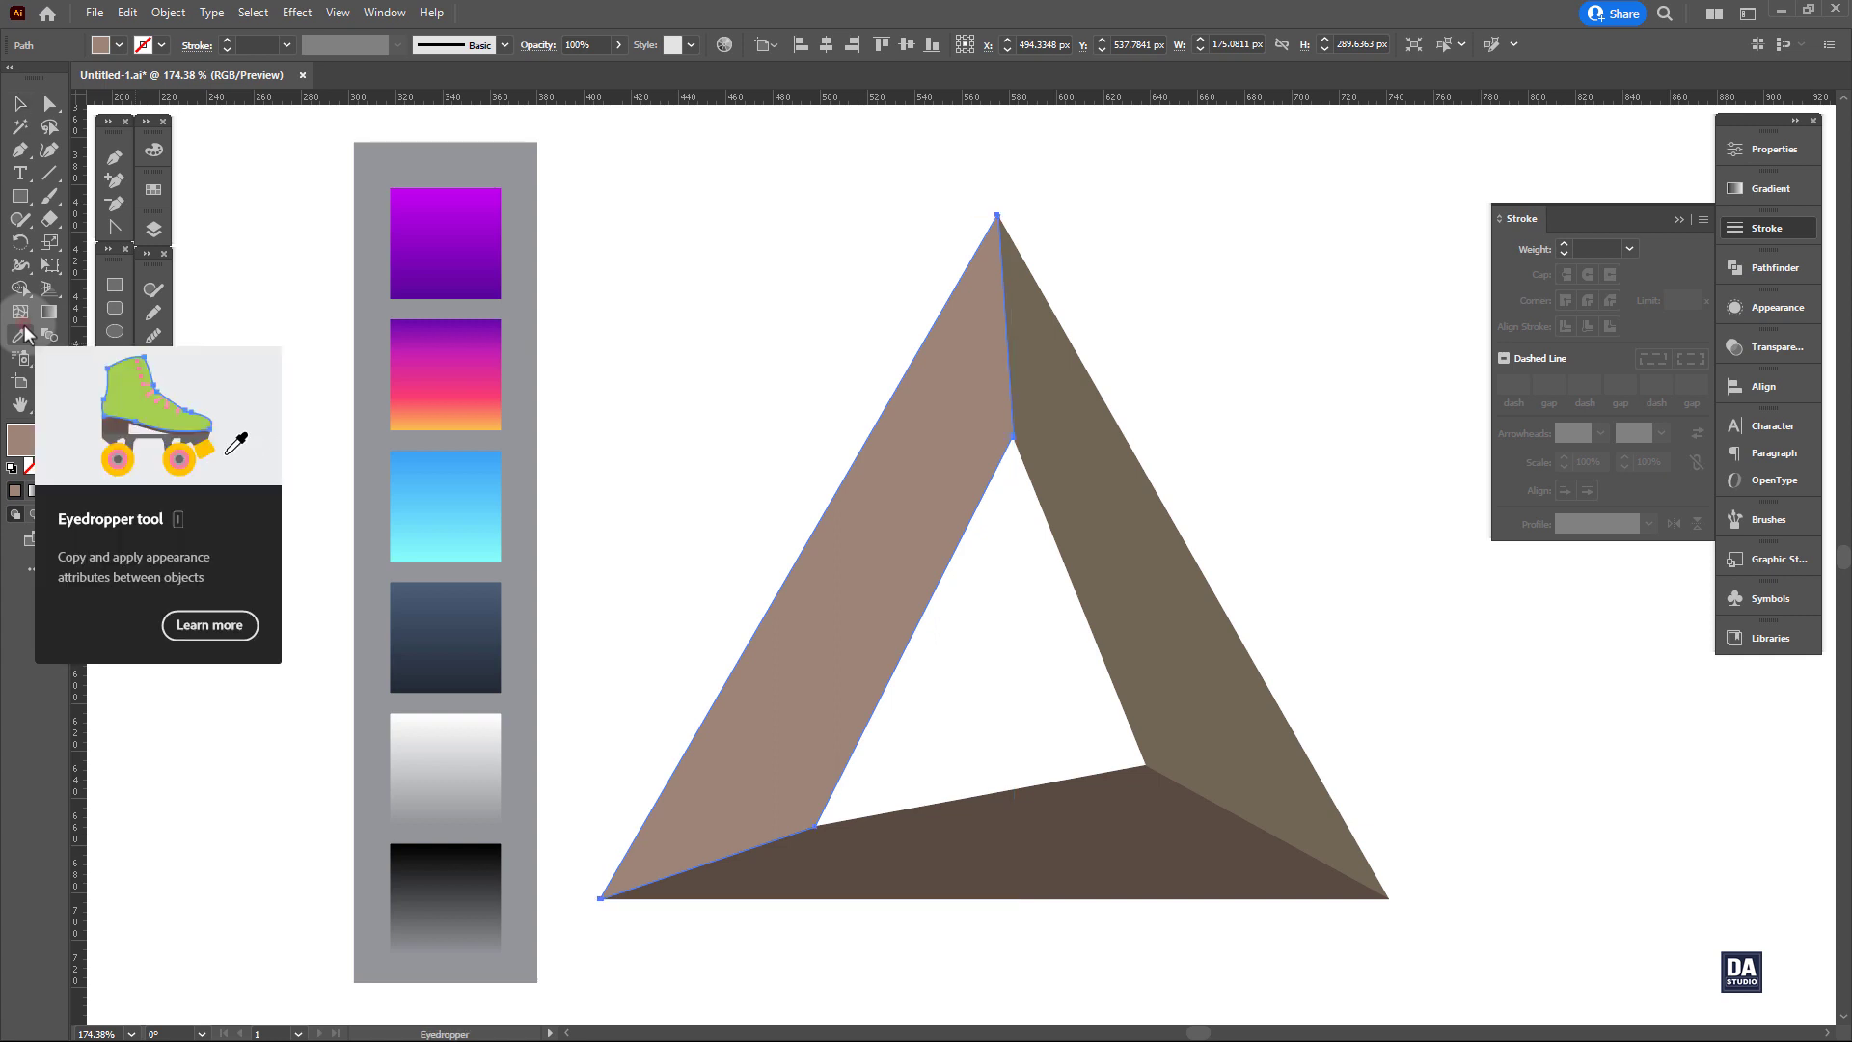
{"action": "left_click", "coordinate": [445, 276]}
{"action": "left_click", "coordinate": [907, 815], "text": "ctrl"}
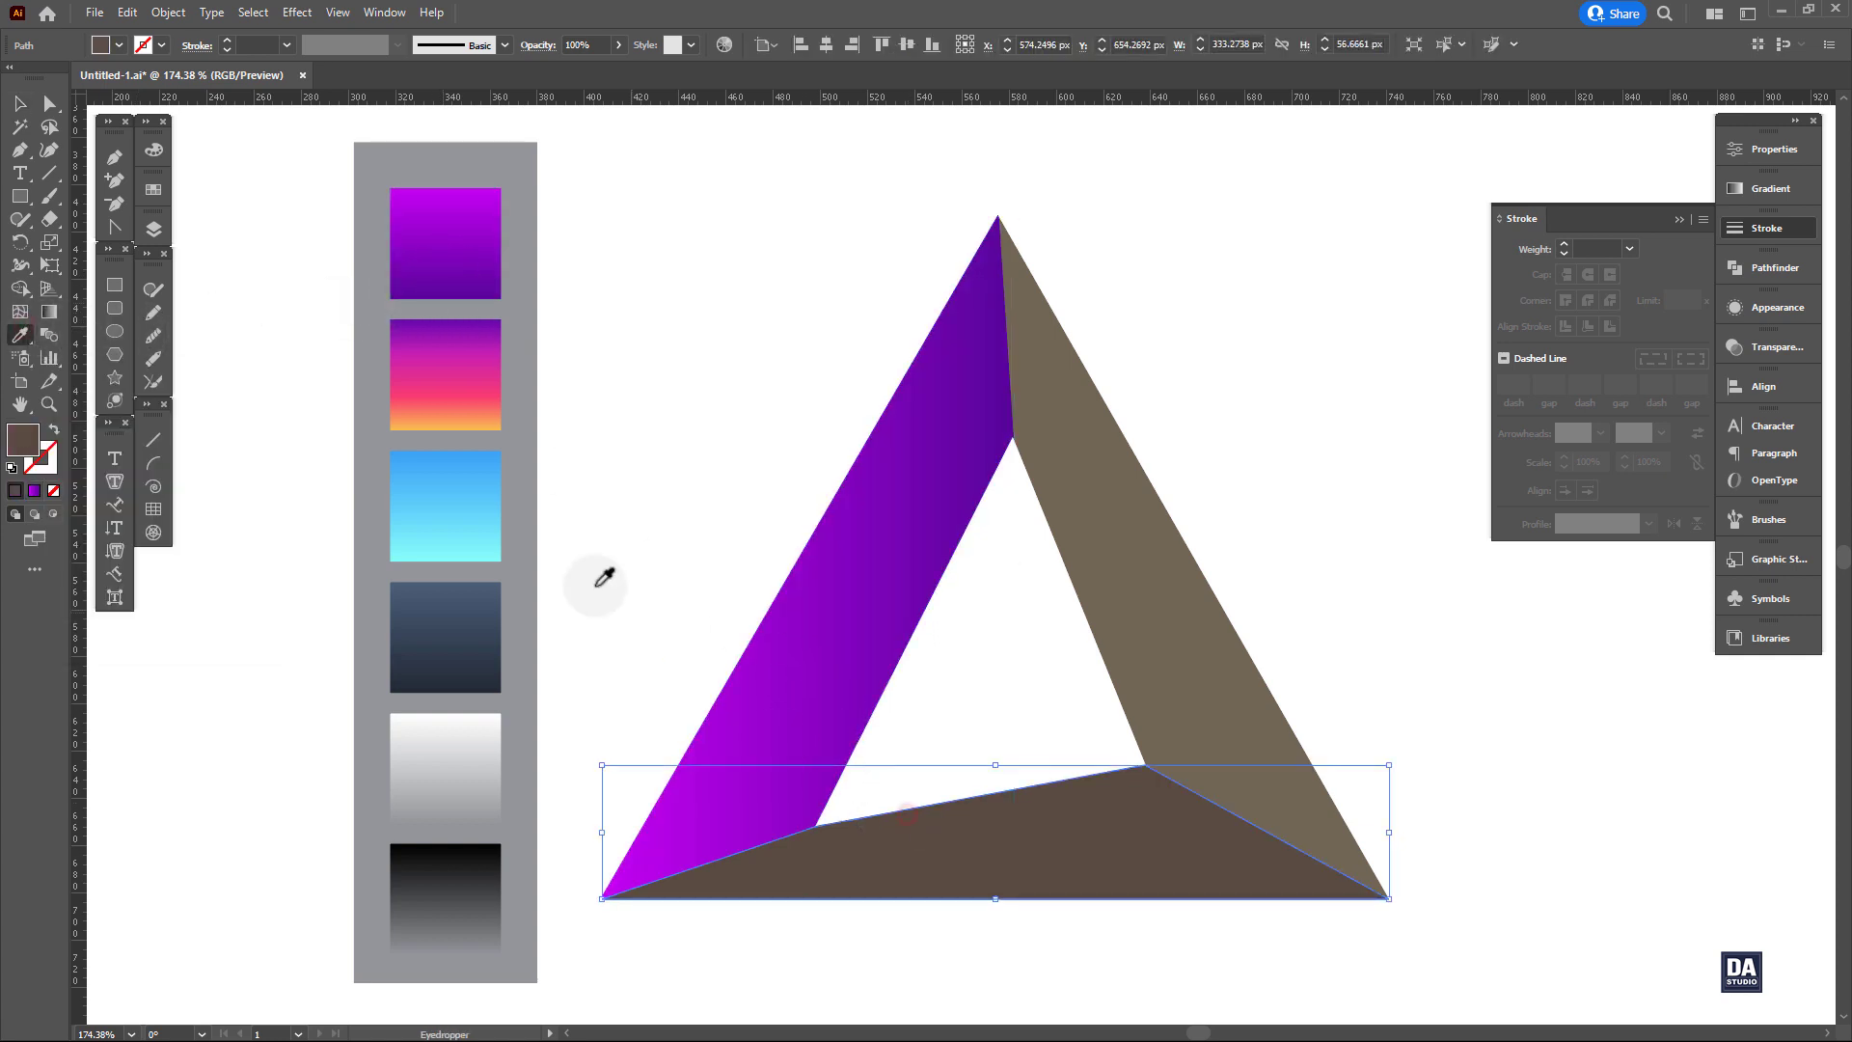
{"action": "left_click", "coordinate": [1148, 538], "text": "ctrl"}
{"action": "left_click", "coordinate": [459, 391]}
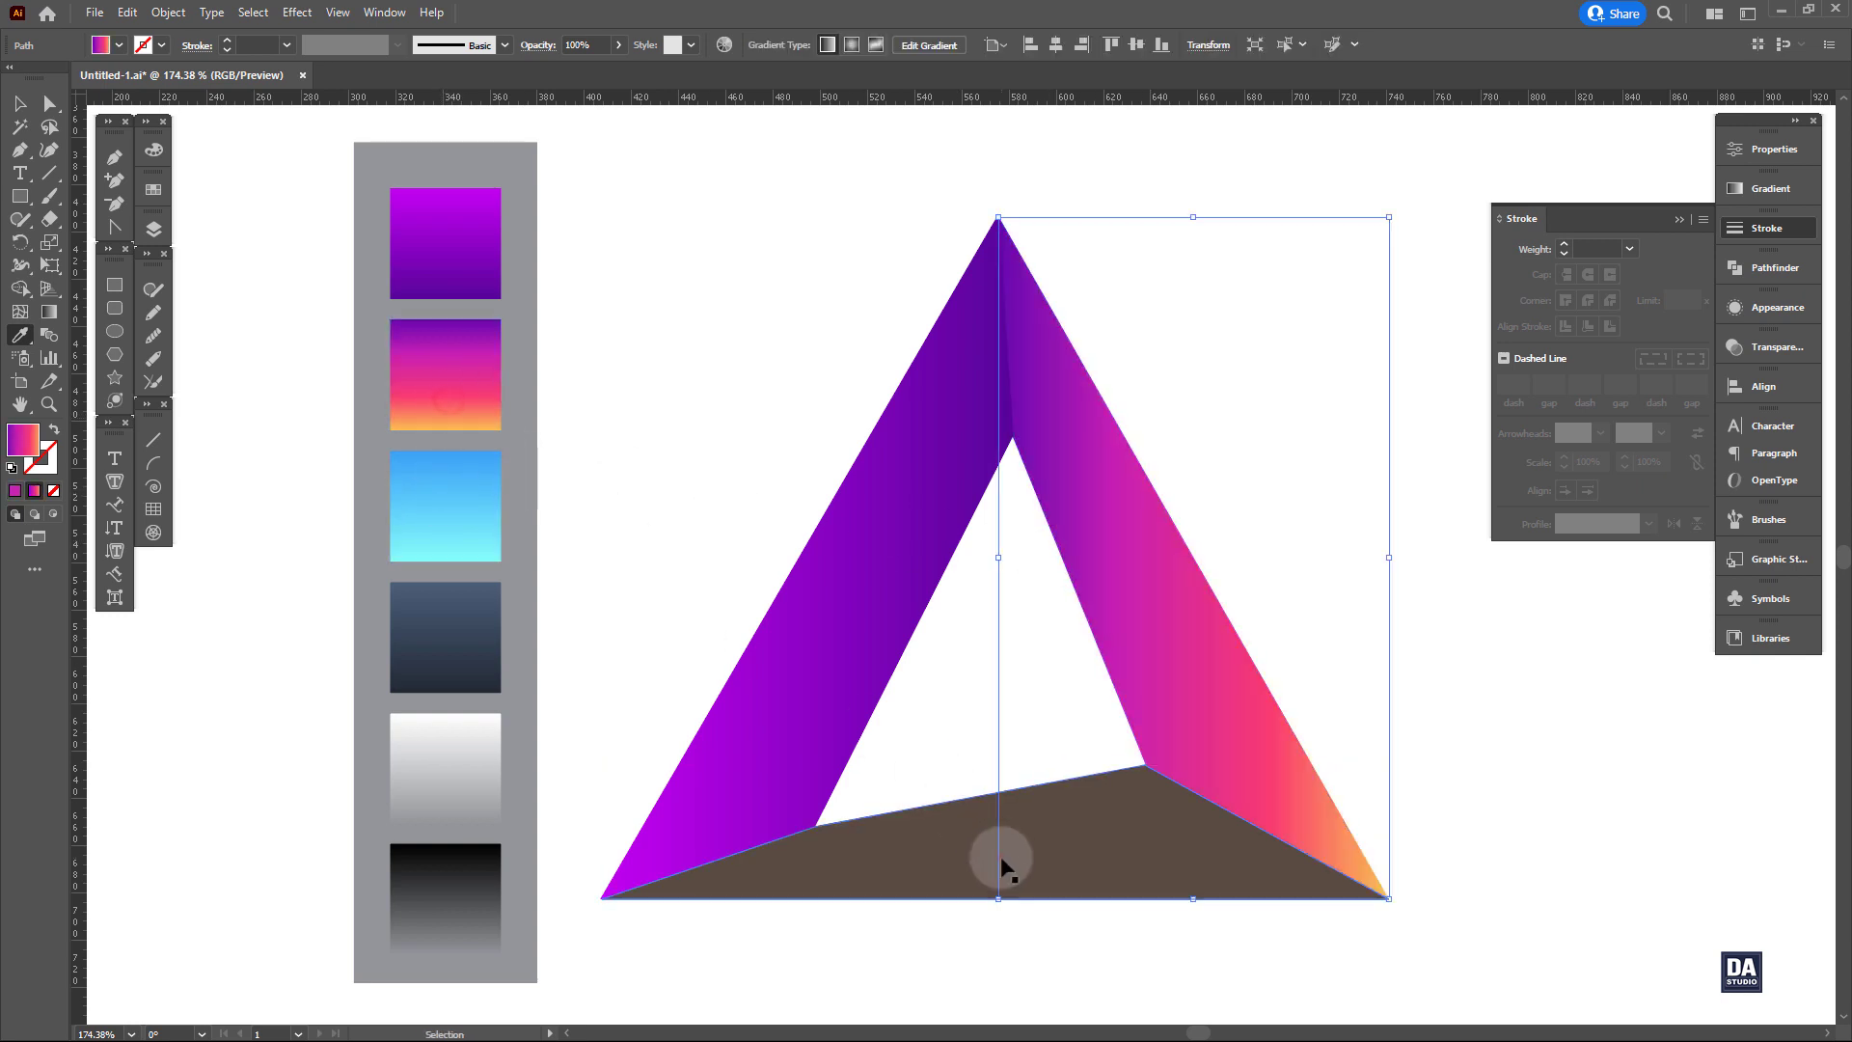
Apply the palette's light blue gradient to the bottom piece with the Eyedropper and deselect it.
{"action": "left_click", "coordinate": [1000, 855], "text": "ctrl"}
{"action": "left_click", "coordinate": [480, 479]}
{"action": "key", "text": "ctrl"}
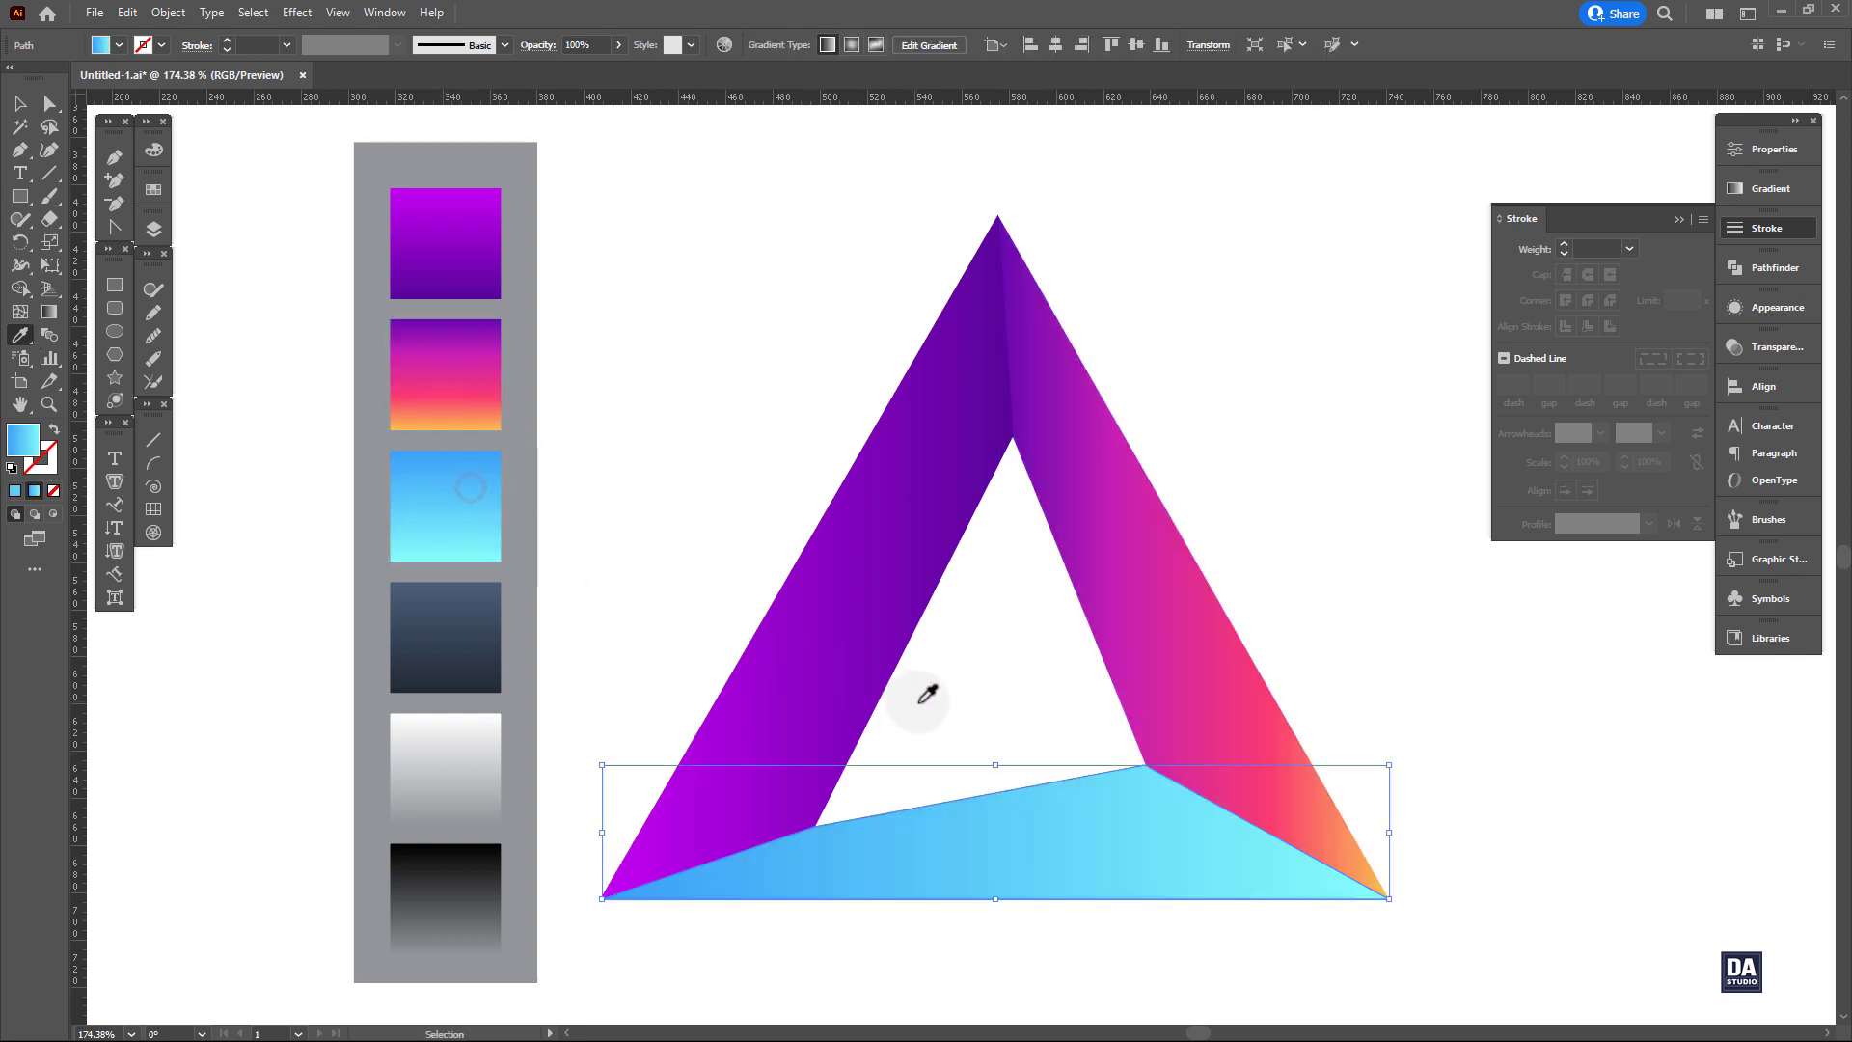
{"action": "left_click", "coordinate": [1418, 764], "text": "ctrl"}
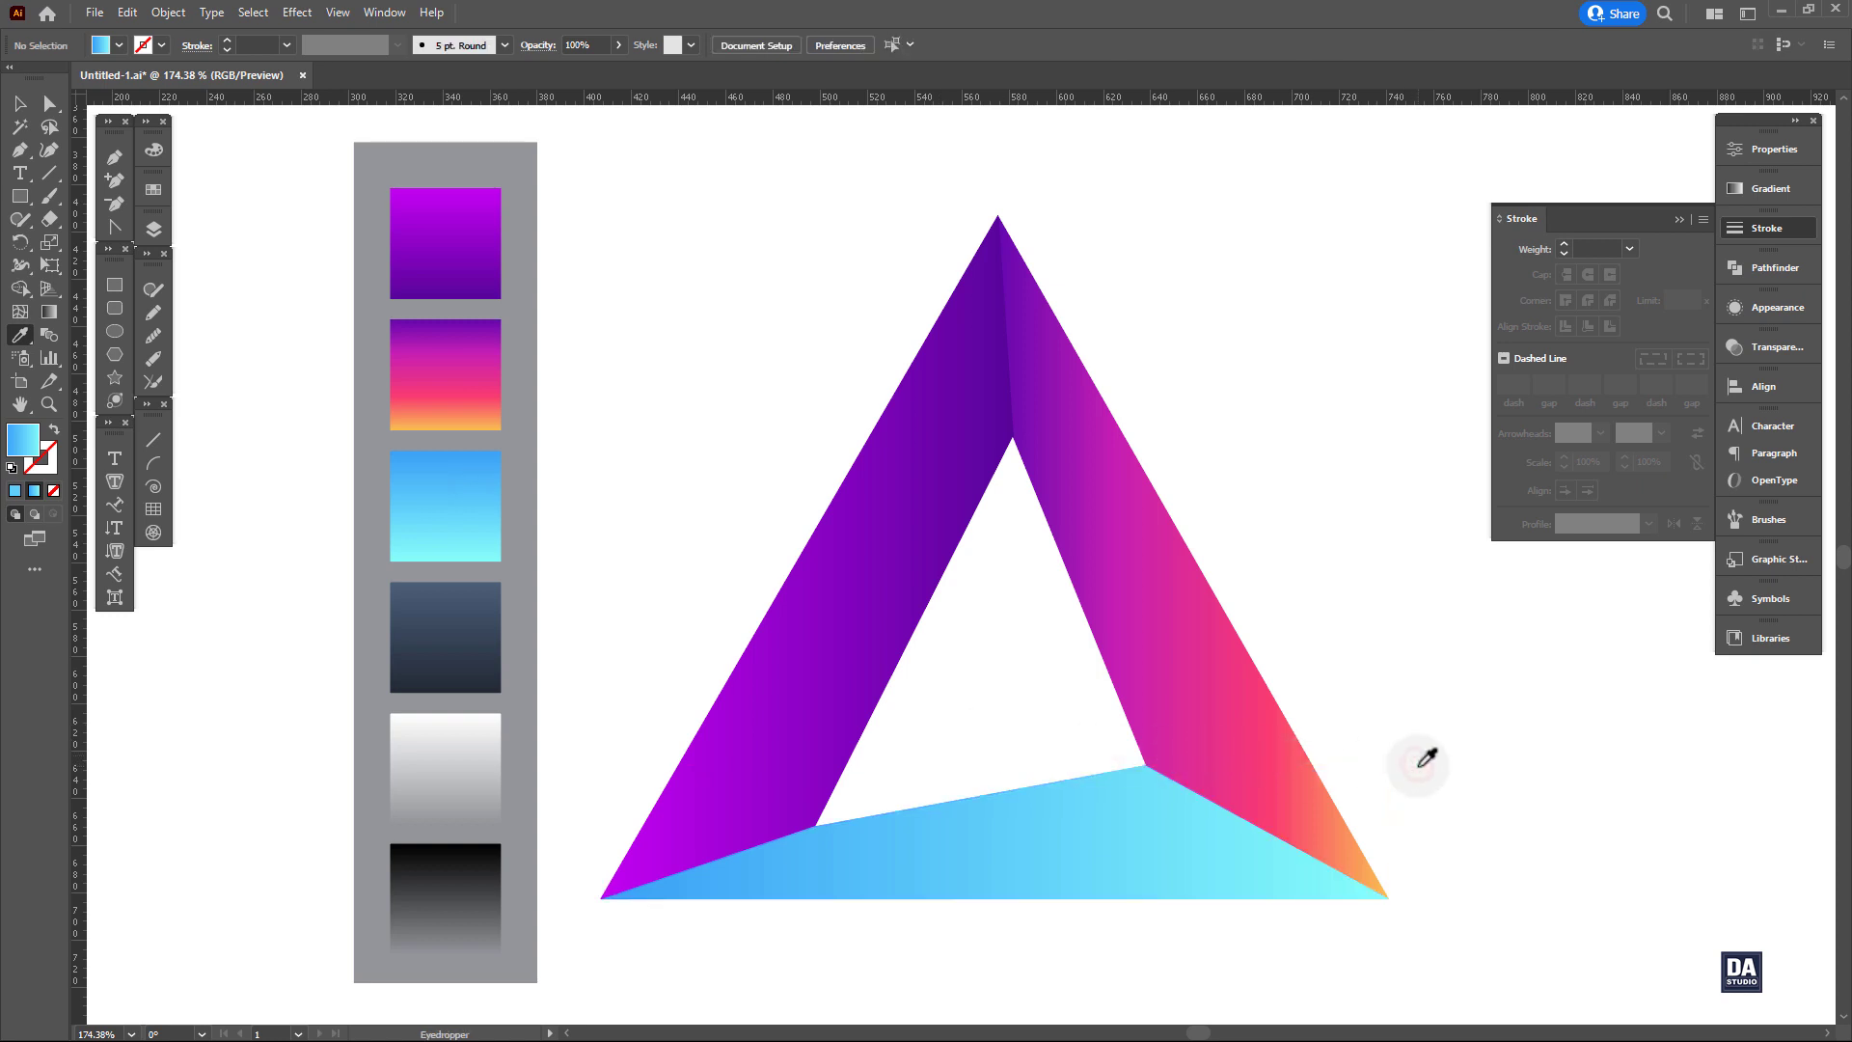
{"action": "left_click", "coordinate": [1418, 764]}
{"action": "left_click", "coordinate": [1742, 228]}
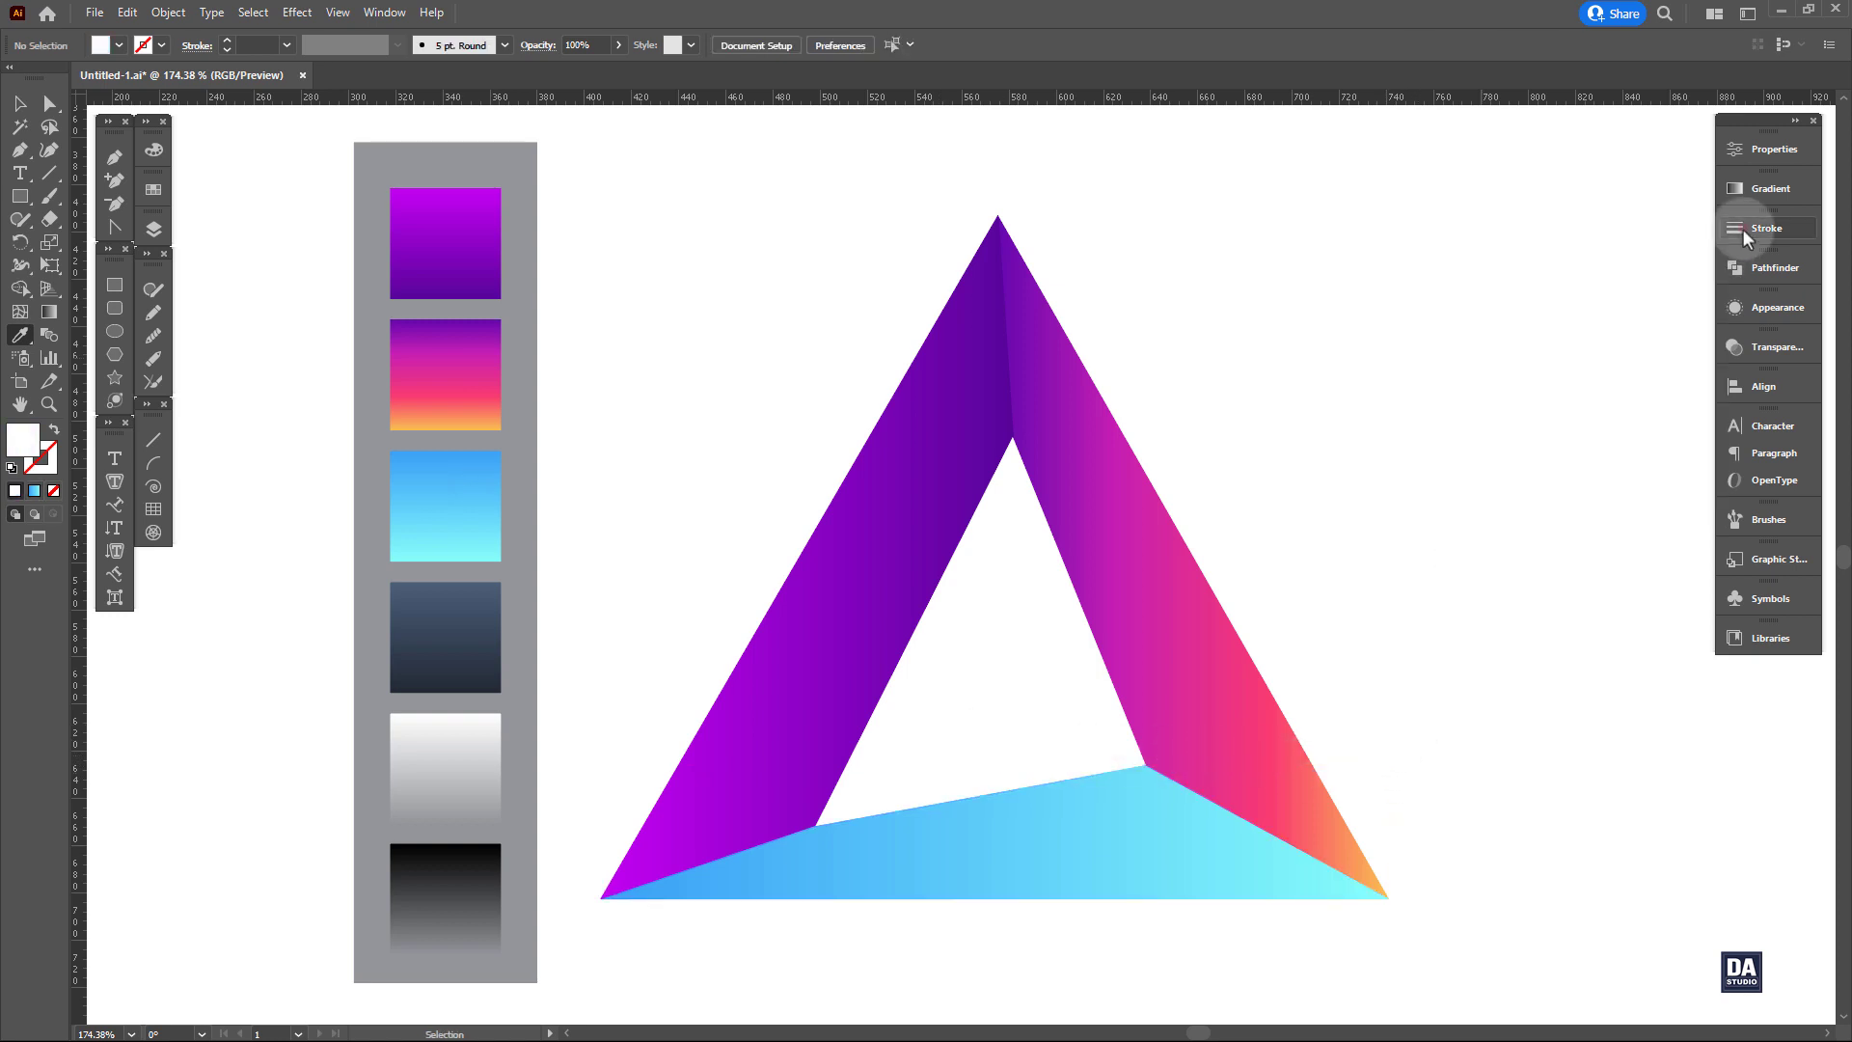
Redirect the right piece's gradient along its length, from dark purple at the apex to orange at the lower-right corner.
{"action": "key", "text": "ctrl+space"}
{"action": "left_click", "coordinate": [1066, 655]}
{"action": "left_click_drag", "start_coordinate": [1100, 650], "coordinate": [1108, 647]}
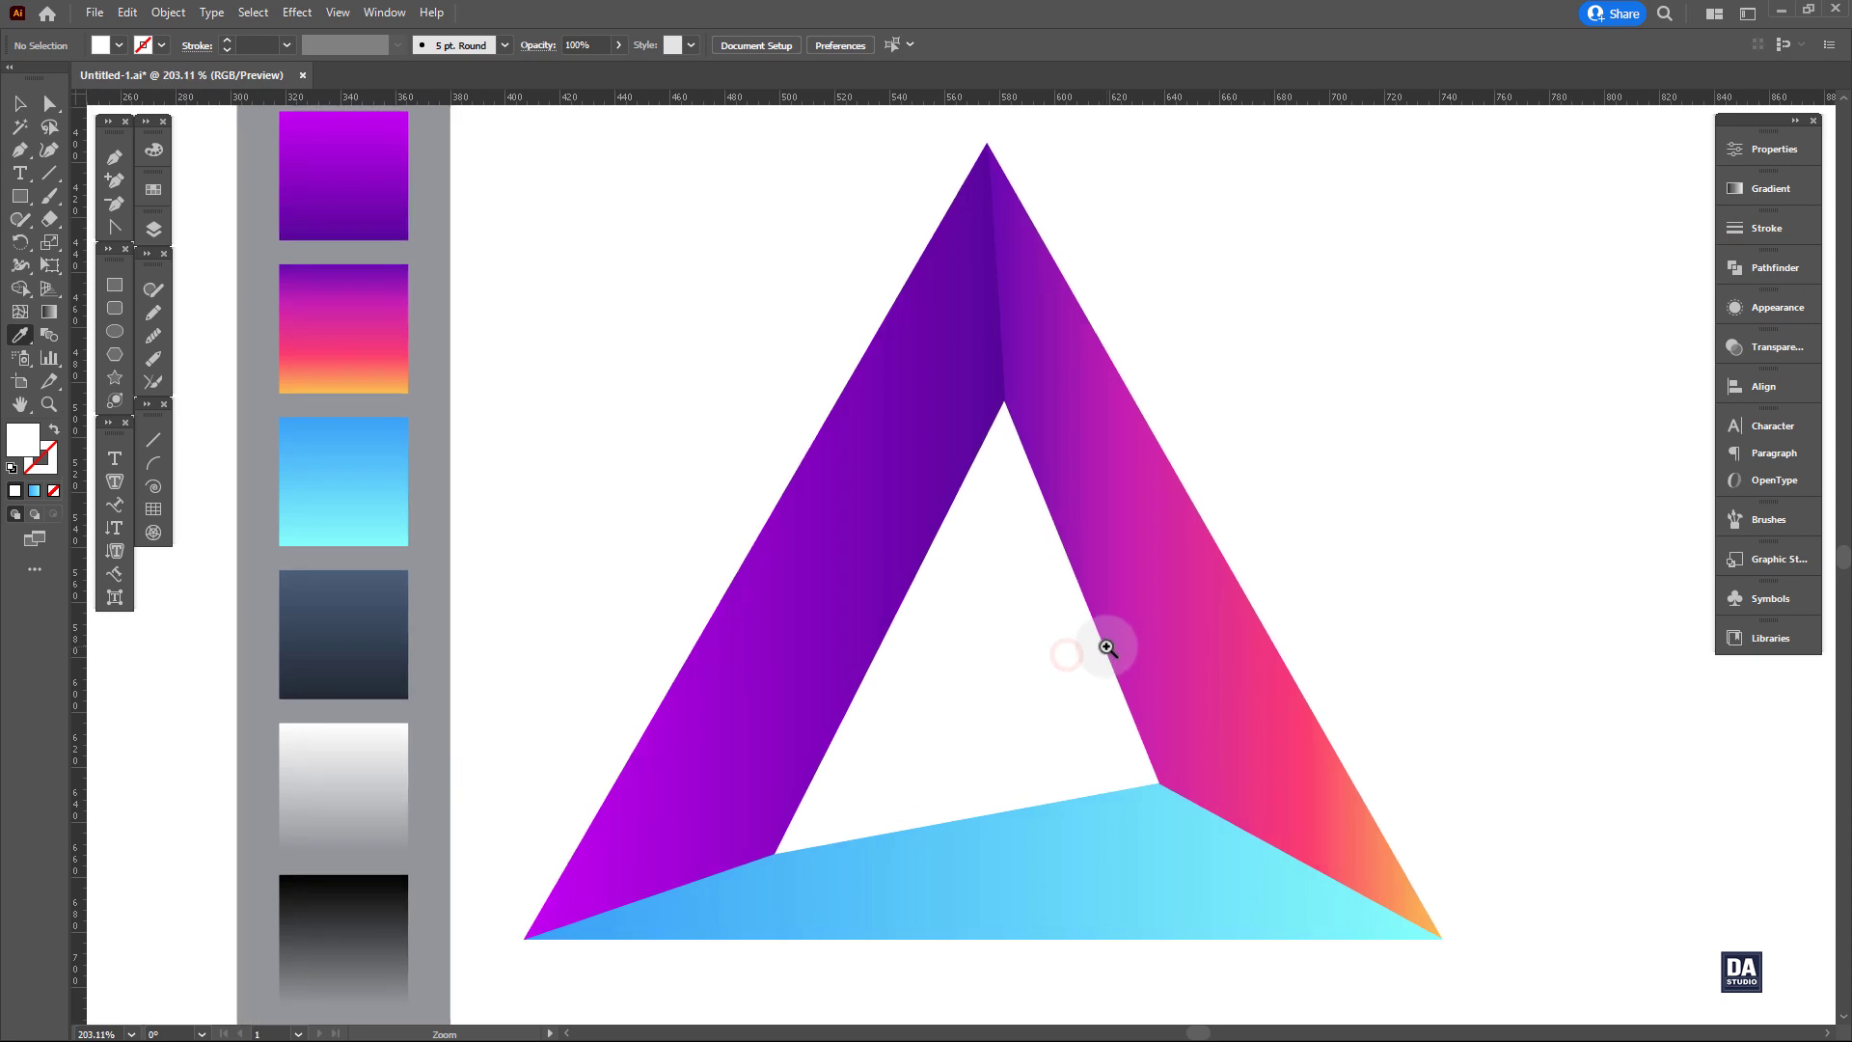
{"action": "key", "text": "space"}
{"action": "left_click_drag", "start_coordinate": [1133, 720], "coordinate": [1135, 706]}
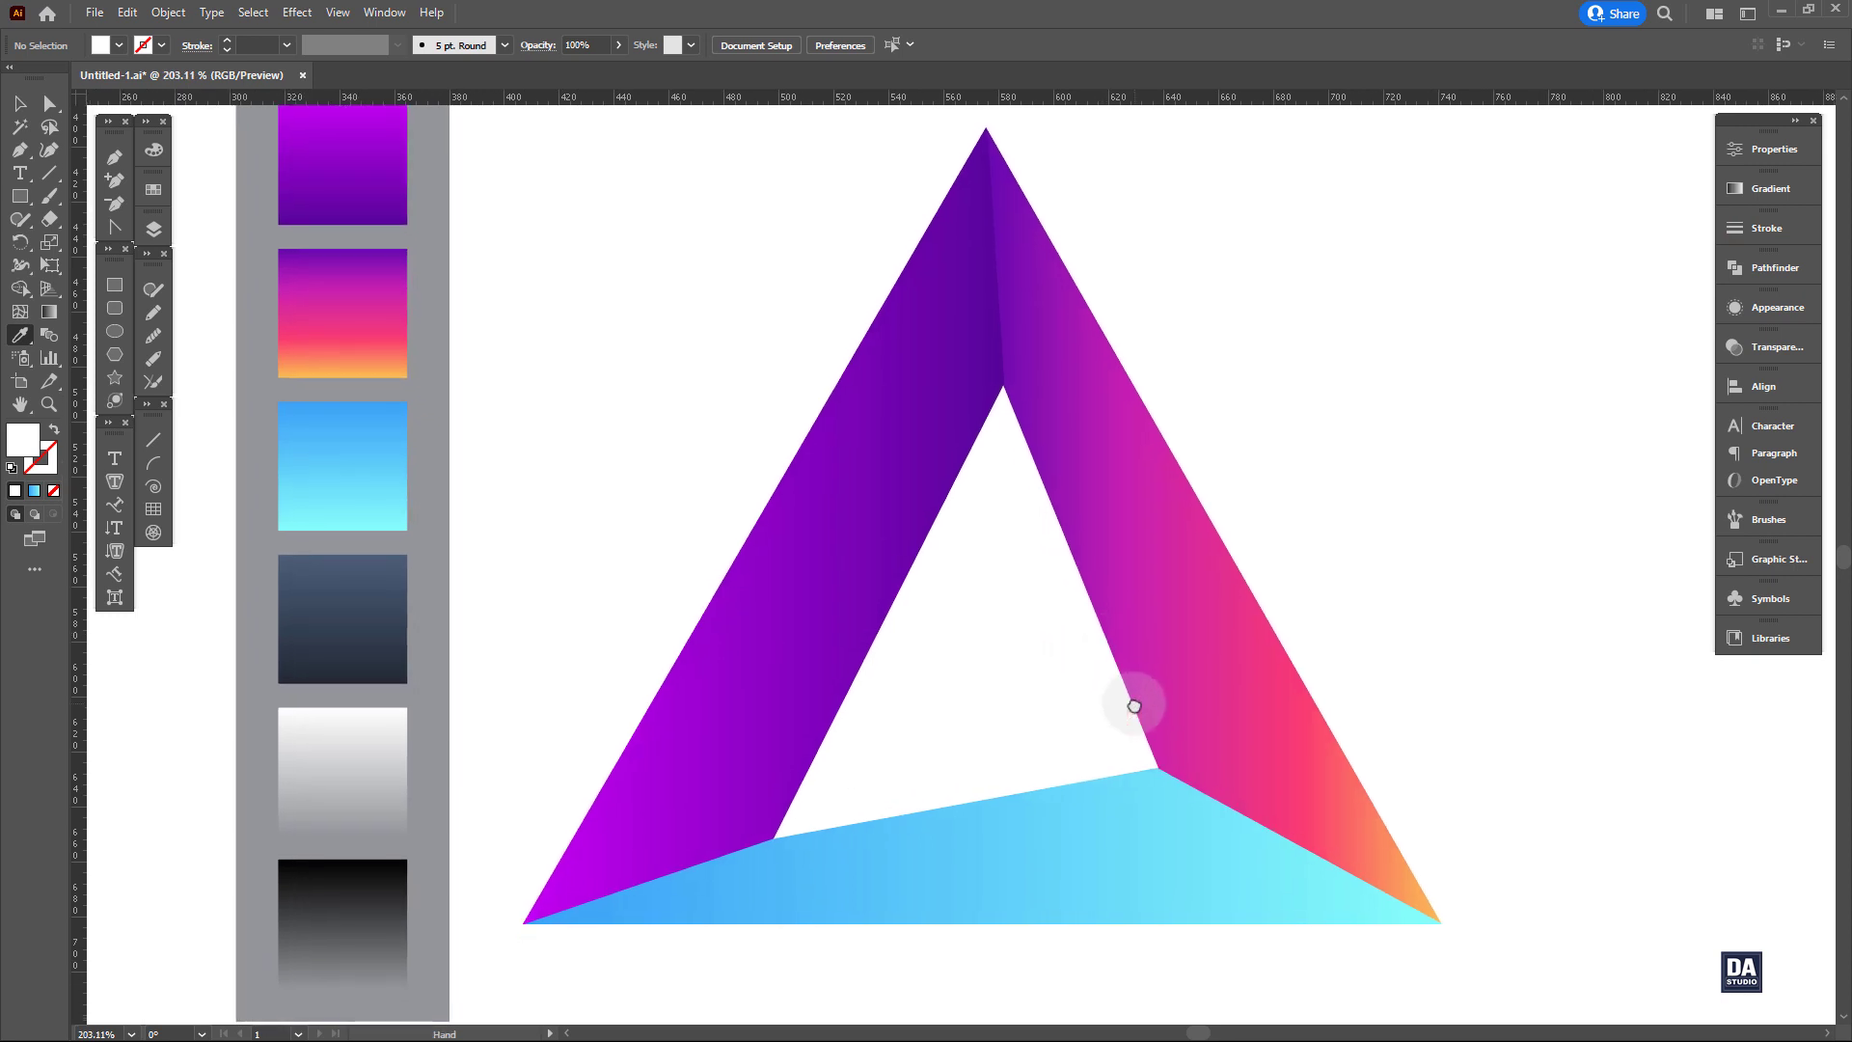
{"action": "left_click", "coordinate": [1183, 708]}
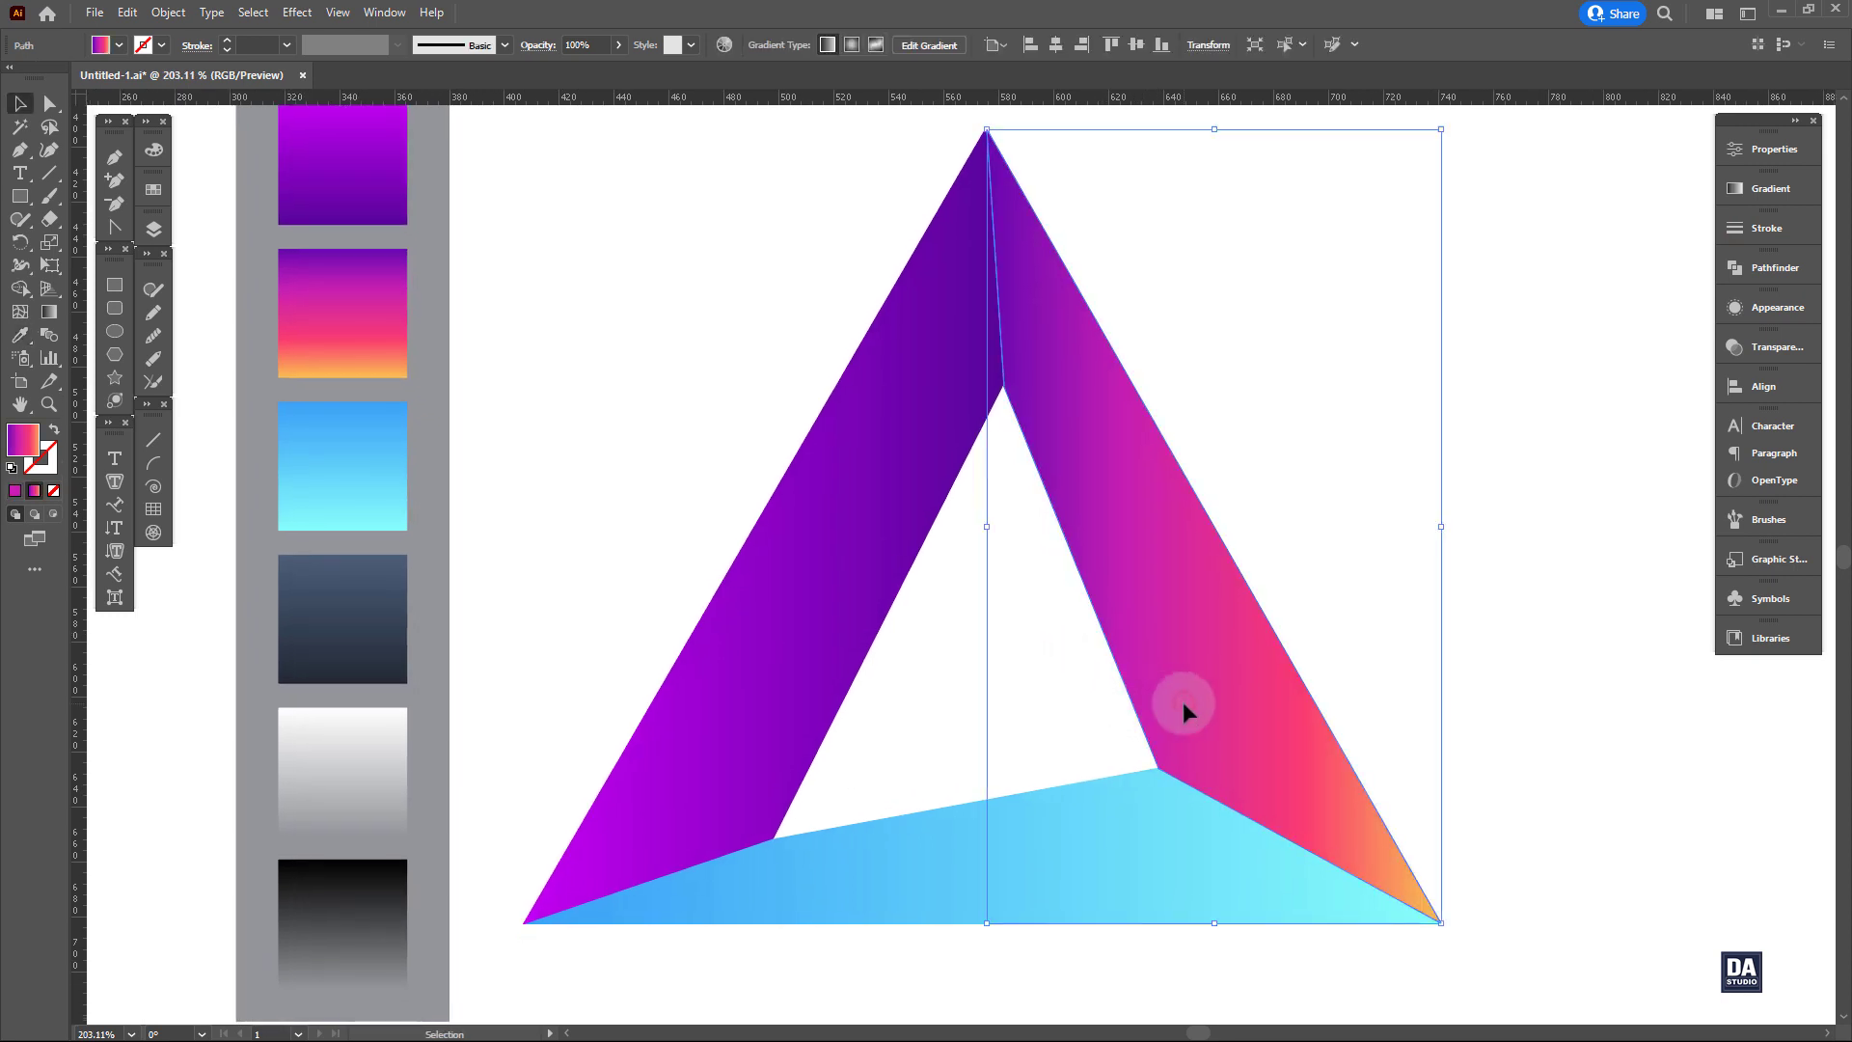
{"action": "key", "text": "g"}
{"action": "left_click_drag", "start_coordinate": [1307, 874], "coordinate": [1099, 455]}
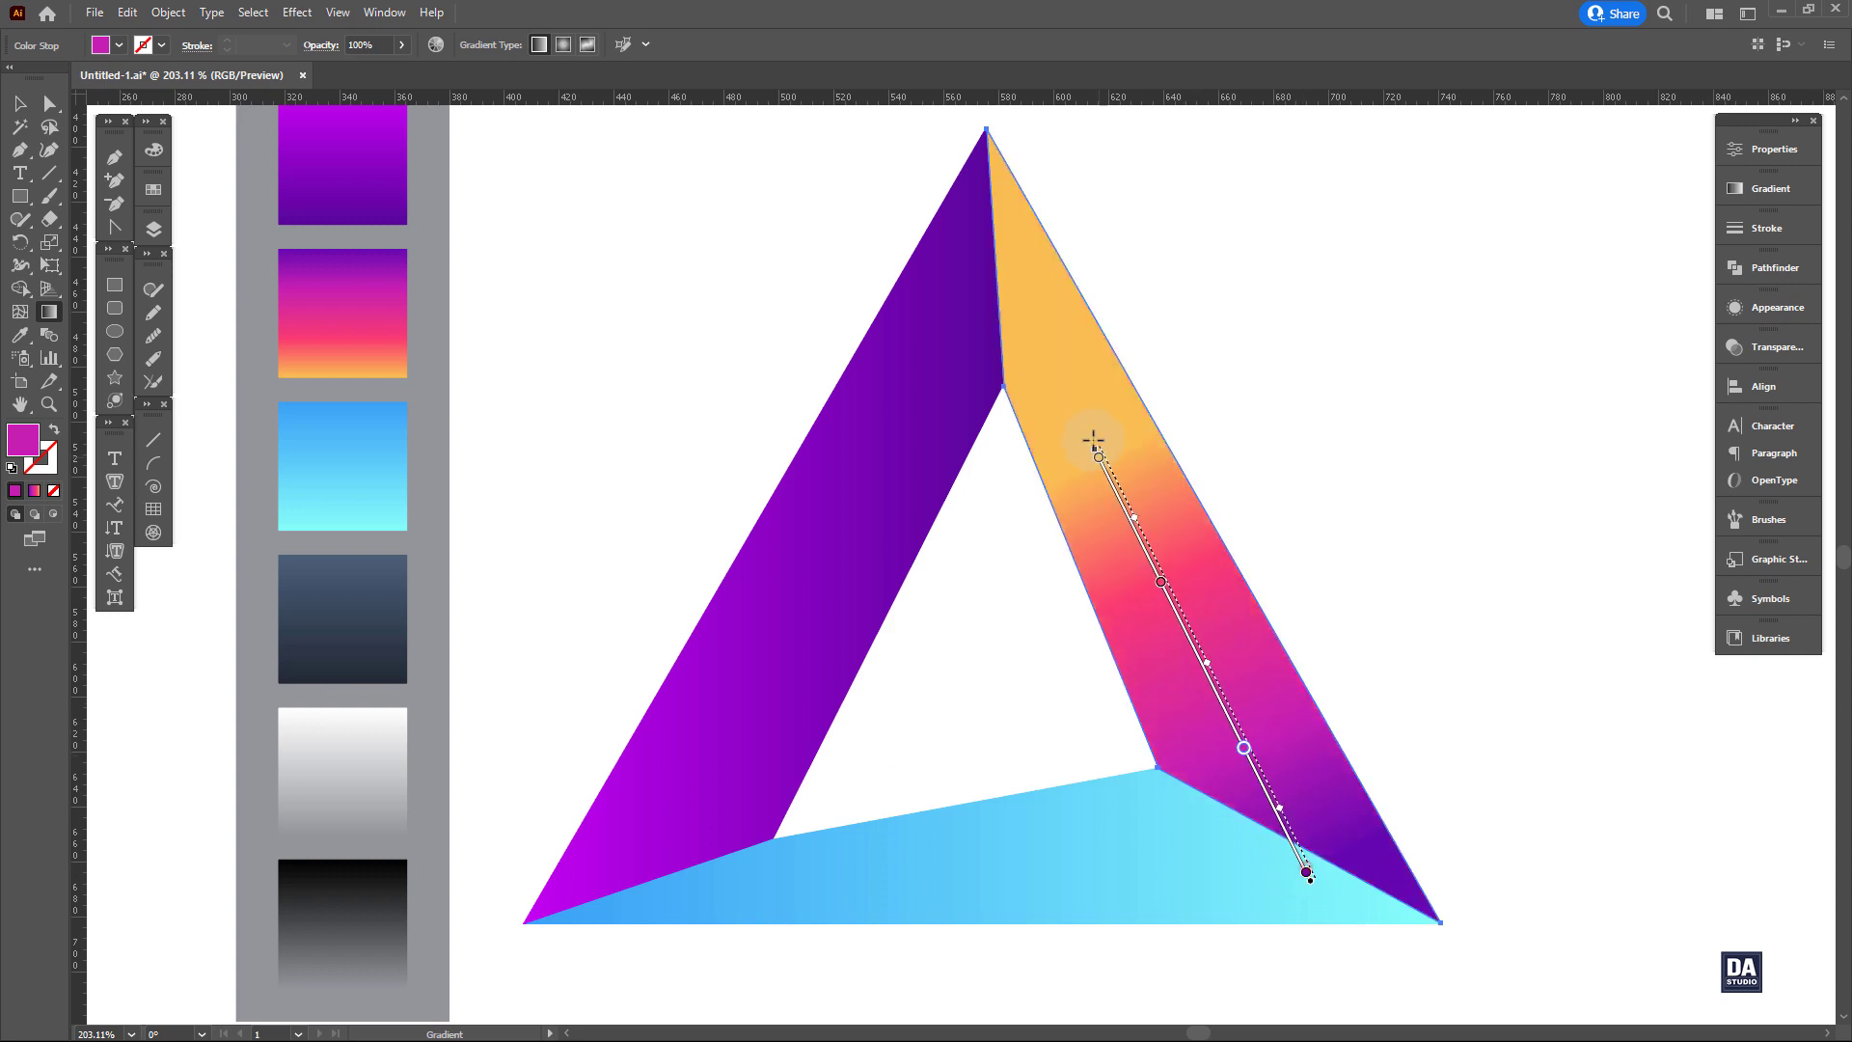
{"action": "mouse_move", "coordinate": [1008, 225]}
{"action": "left_mouse_down"}
{"action": "mouse_move", "coordinate": [1344, 848]}
{"action": "mouse_move", "coordinate": [1322, 889]}
{"action": "left_mouse_up"}
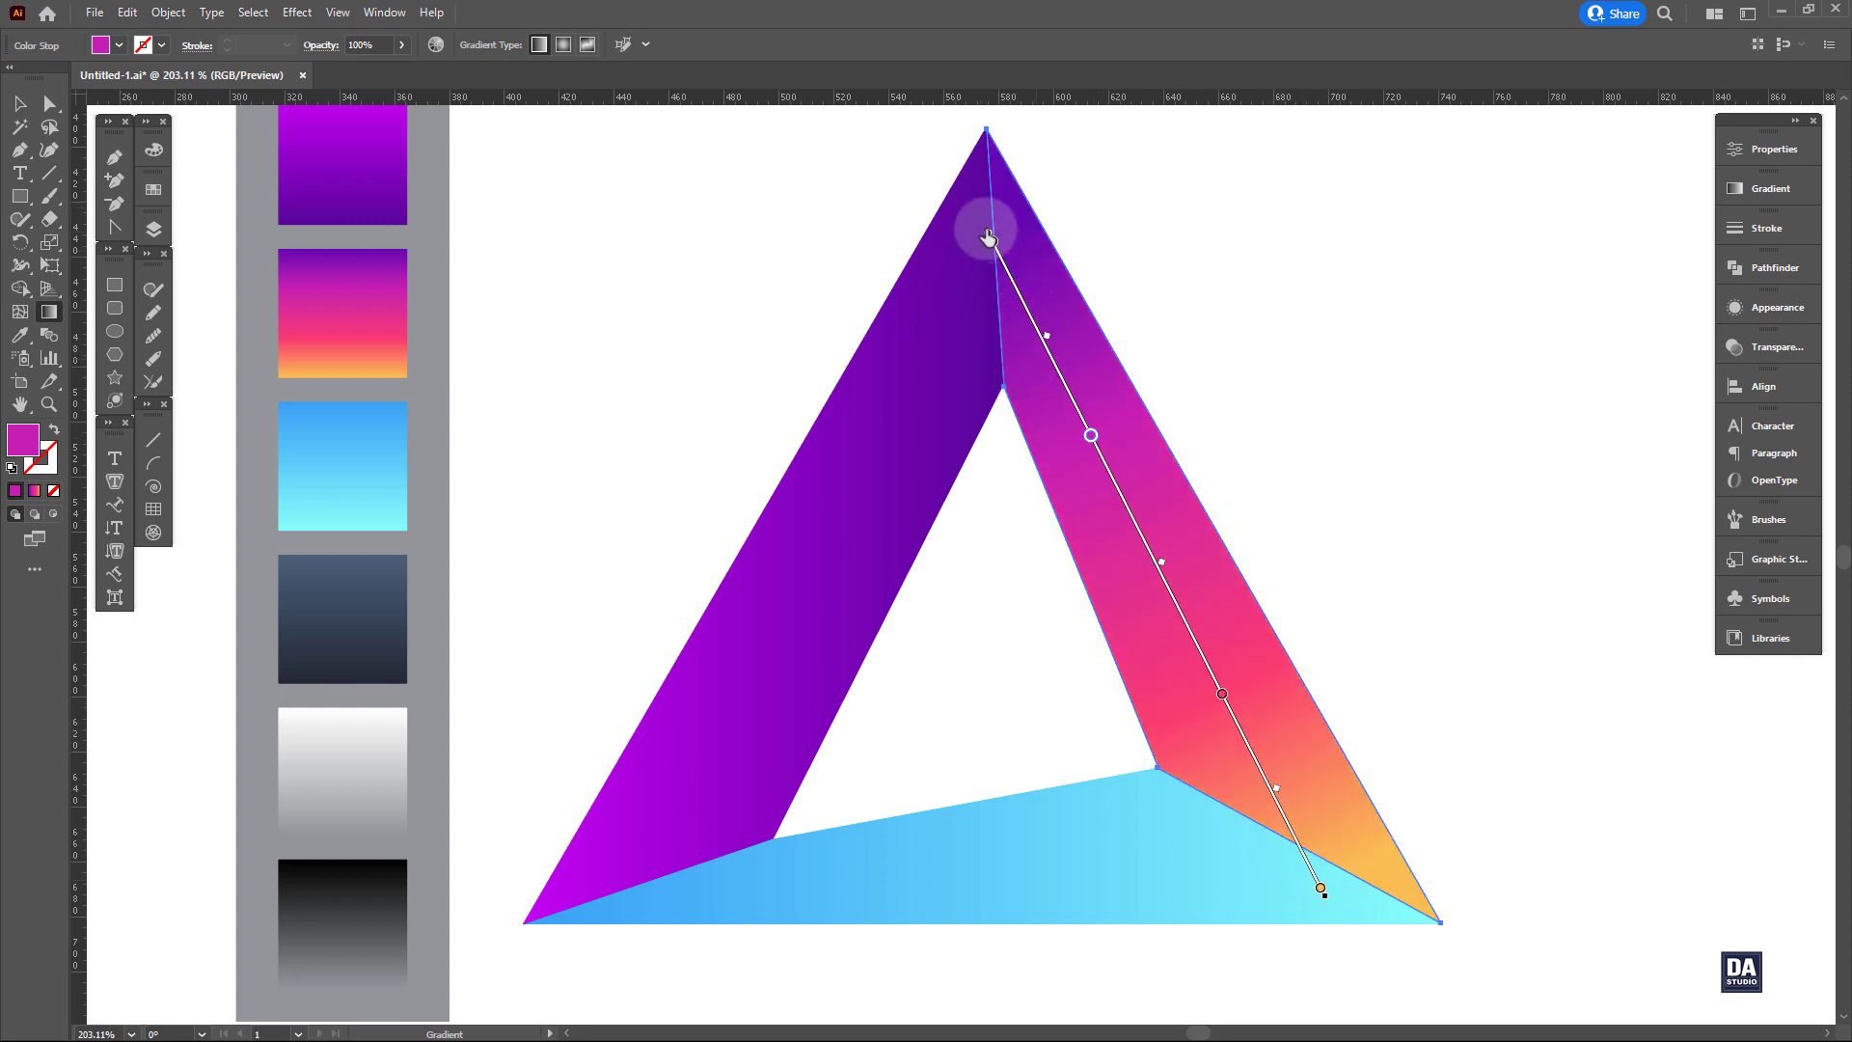
{"action": "left_click_drag", "start_coordinate": [989, 237], "coordinate": [963, 199]}
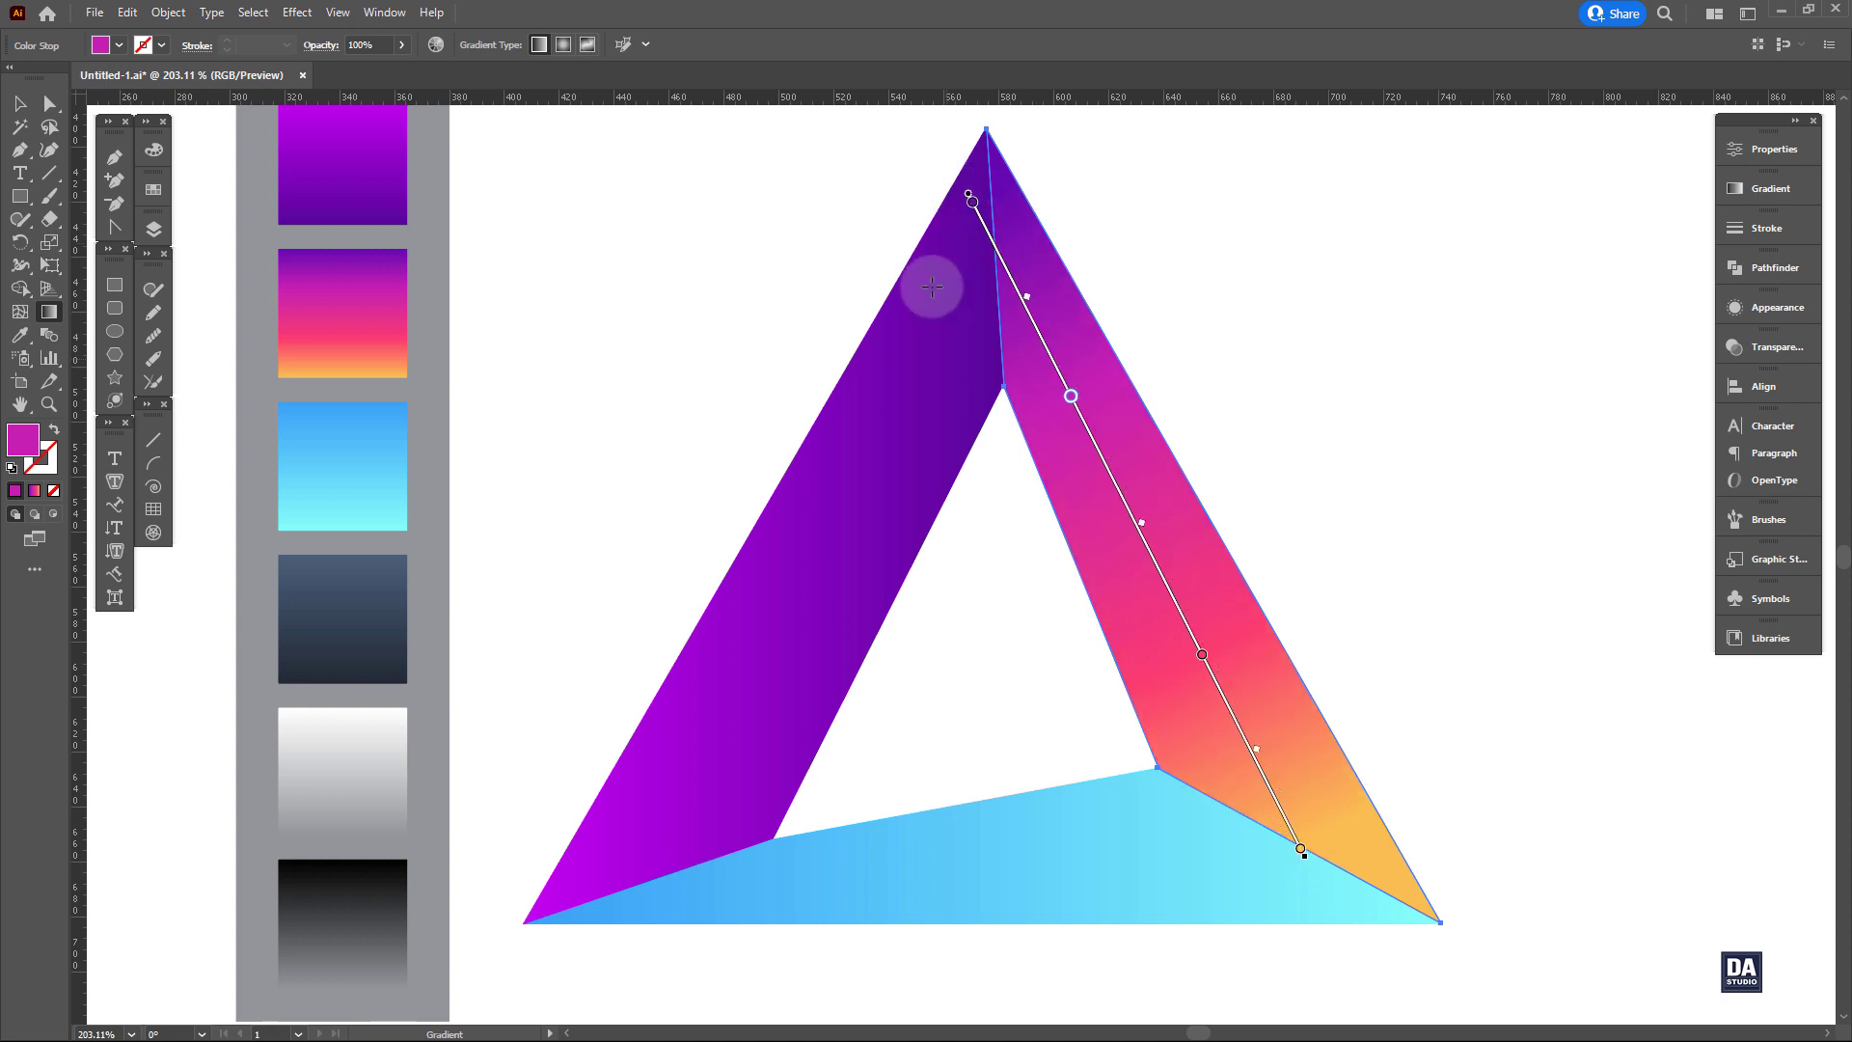
Redirect the left piece's gradient along its length, from bright purple at the lower-left corner to dark purple at the apex.
{"action": "left_click", "coordinate": [904, 349]}
{"action": "mouse_move", "coordinate": [650, 876]}
{"action": "left_mouse_down"}
{"action": "mouse_move", "coordinate": [910, 322]}
{"action": "mouse_move", "coordinate": [975, 240]}
{"action": "mouse_move", "coordinate": [1005, 242]}
{"action": "left_mouse_up"}
{"action": "key", "text": "v"}
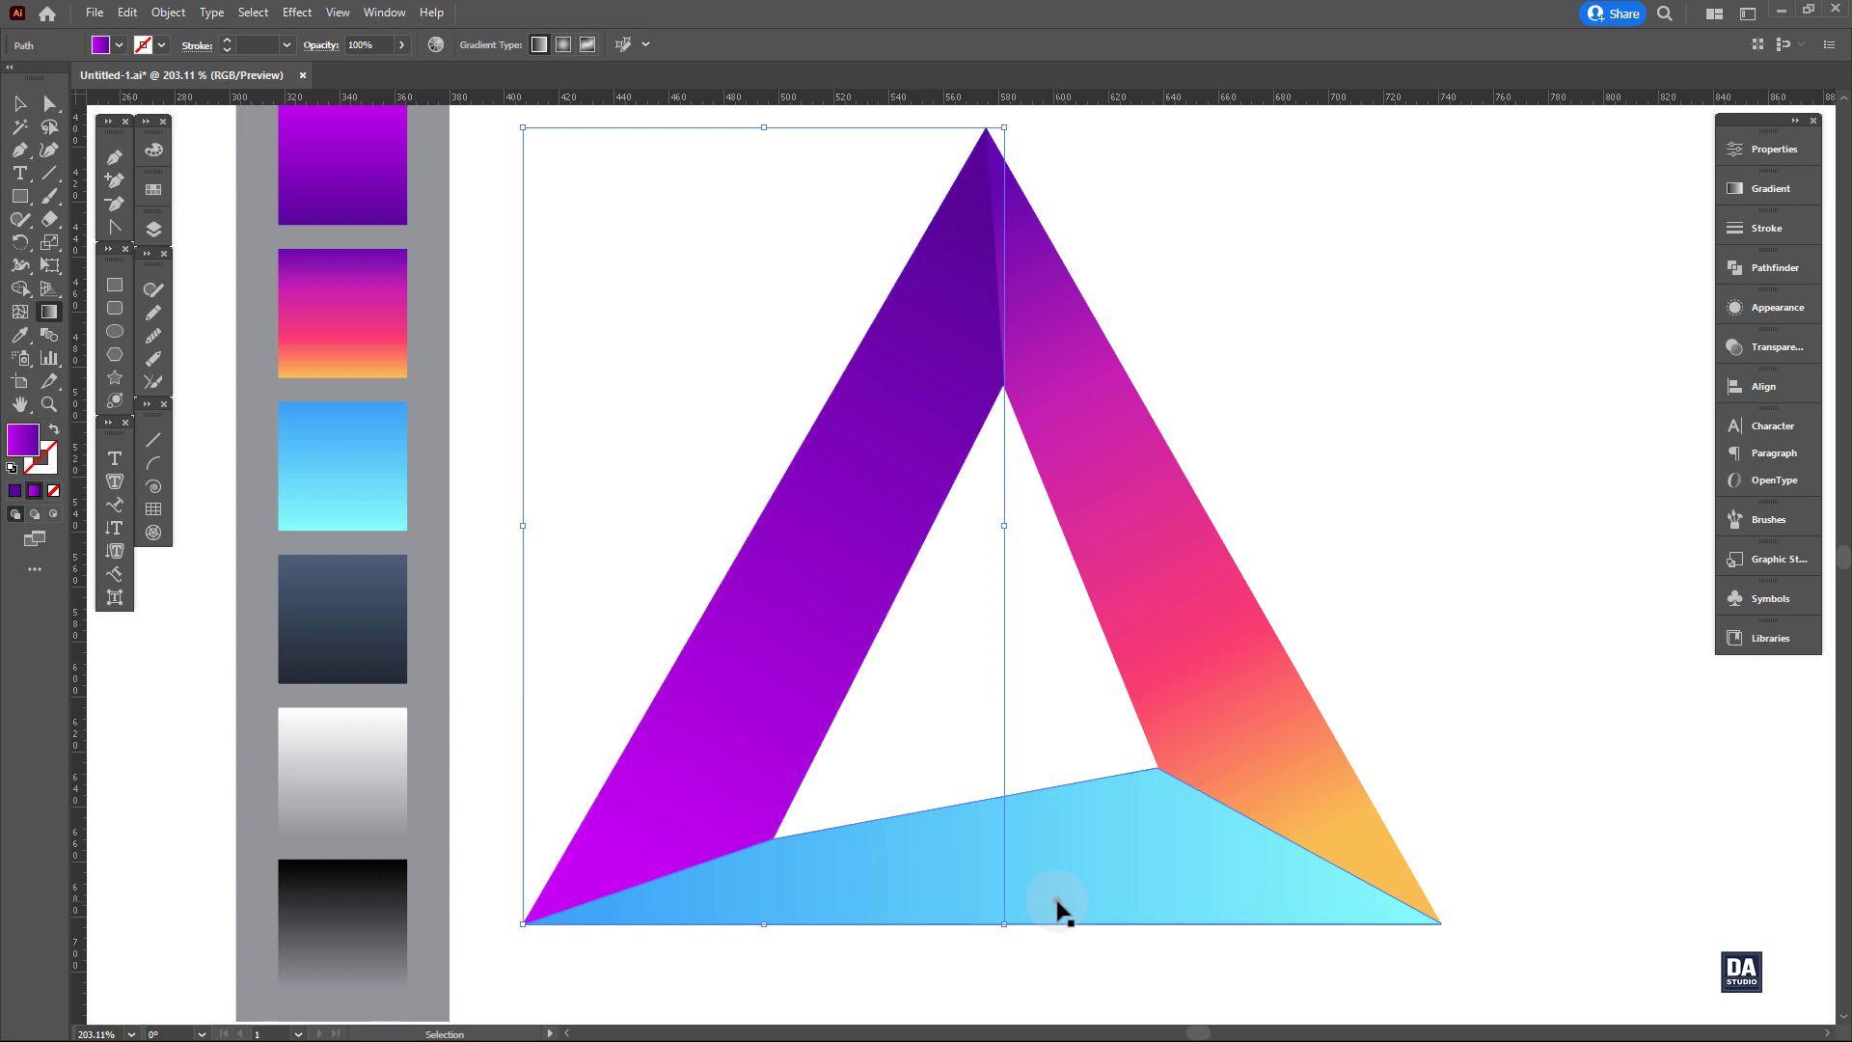
Redirect the bottom piece's blue gradient almost horizontally, rising slightly from its left corner to its right corner.
{"action": "left_click", "coordinate": [1058, 909]}
{"action": "key", "text": "g"}
{"action": "left_click_drag", "start_coordinate": [606, 913], "coordinate": [1406, 871]}
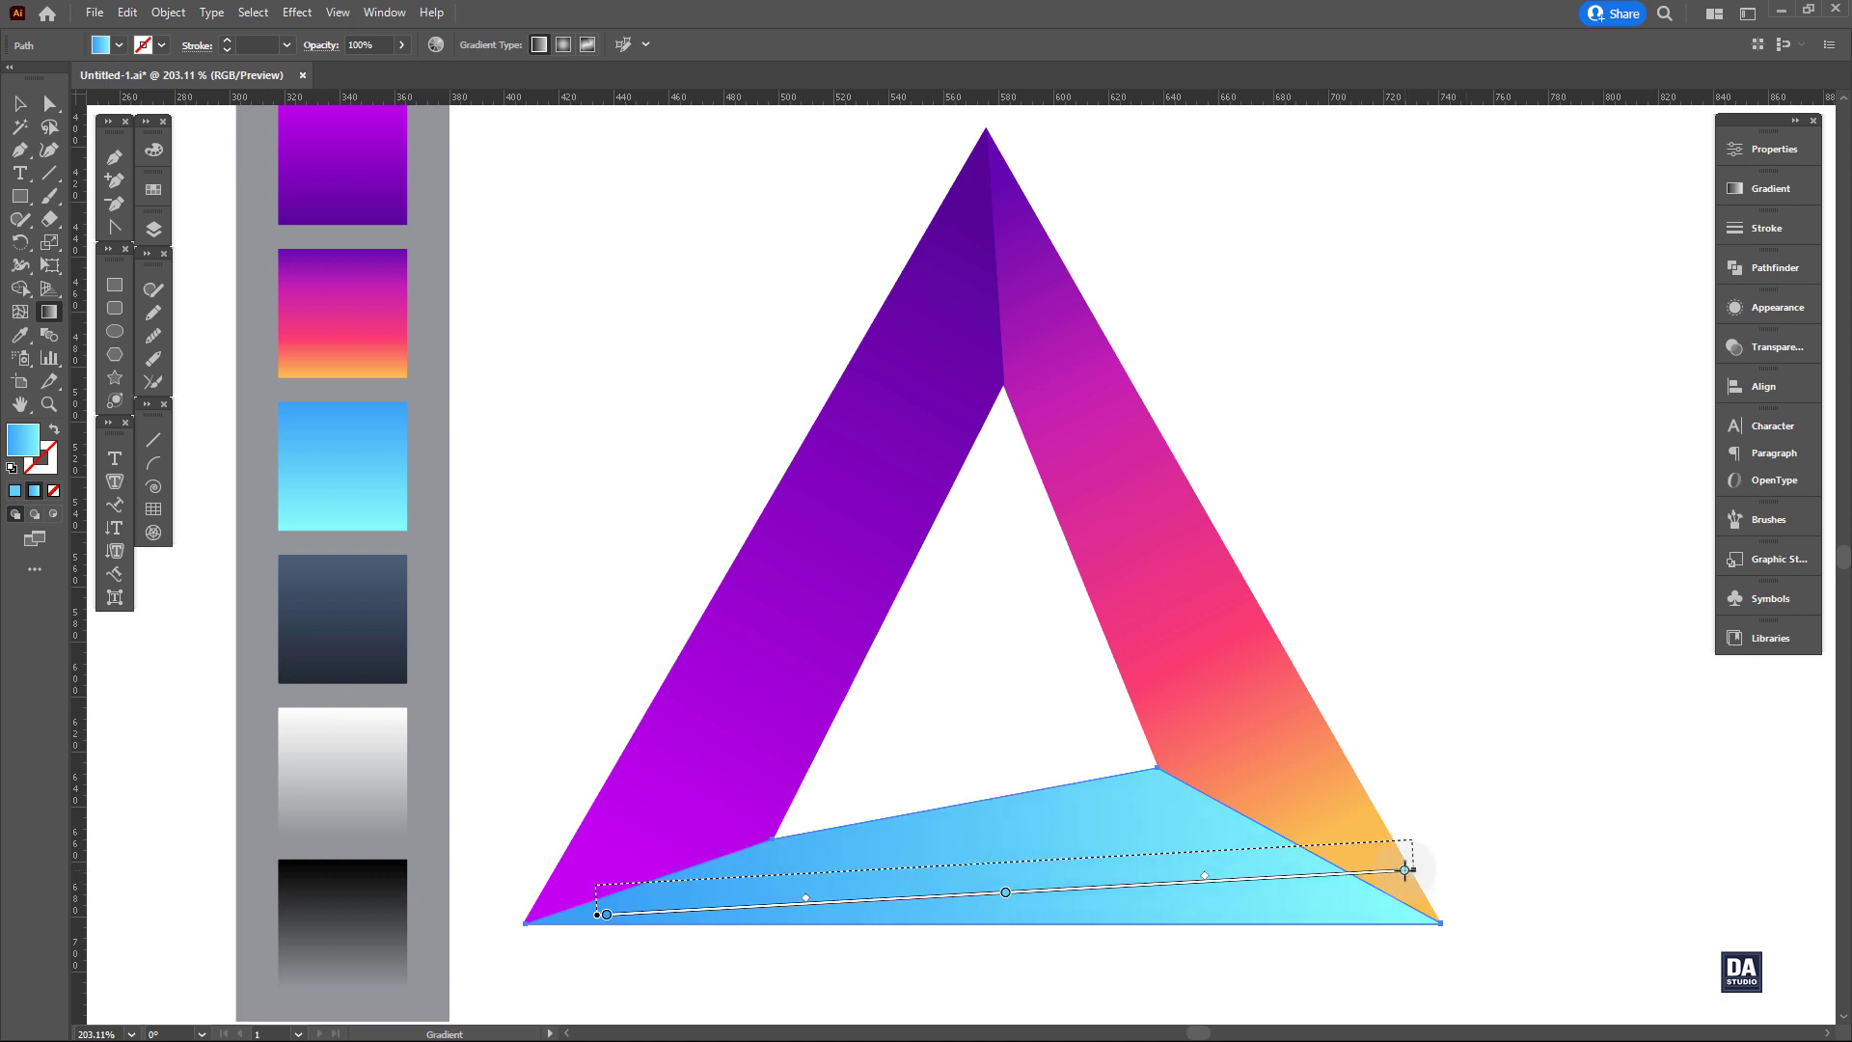
{"action": "mouse_move", "coordinate": [1297, 844]}
{"action": "left_mouse_down"}
{"action": "mouse_move", "coordinate": [1303, 820]}
{"action": "mouse_move", "coordinate": [1305, 835]}
{"action": "left_mouse_up"}
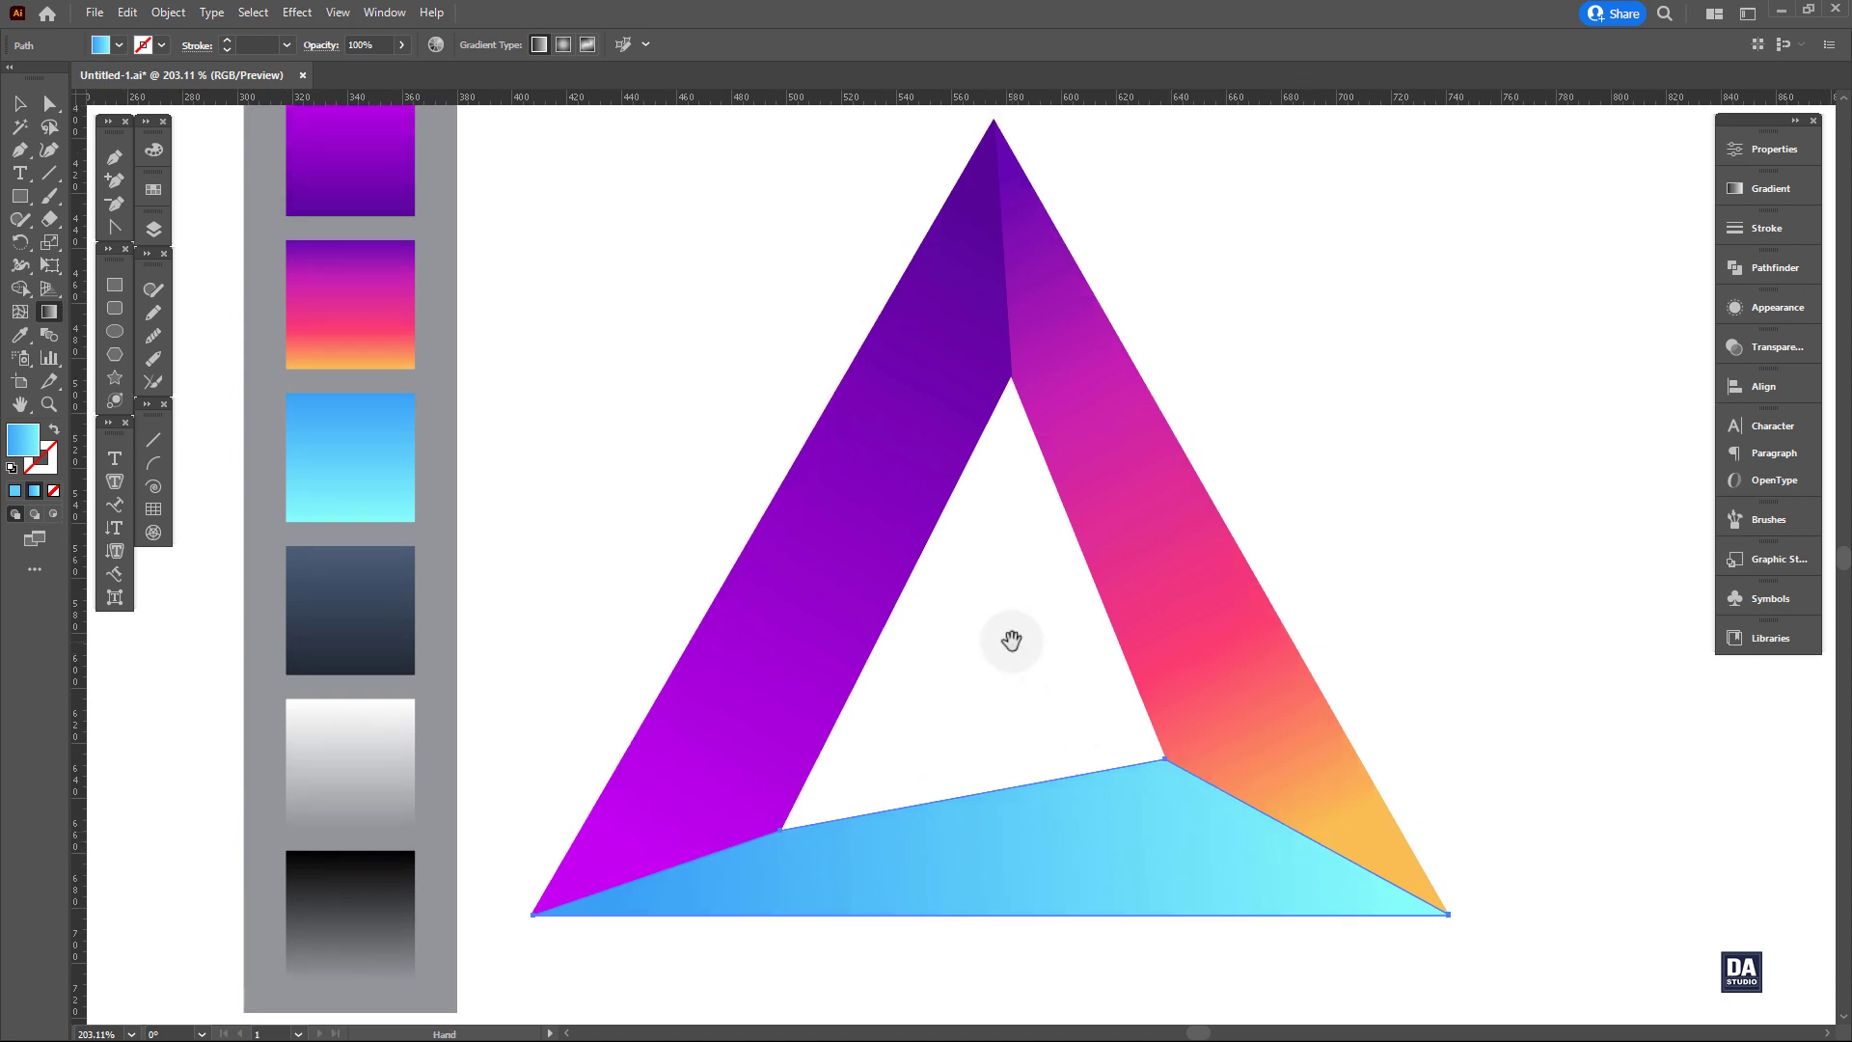
Draw a thin Pen triangle about 100 px long over the purple-blue seam at the lower-left corner and fill it with the palette's black gradient.
{"action": "left_click_drag", "start_coordinate": [1155, 867], "coordinate": [1136, 747]}
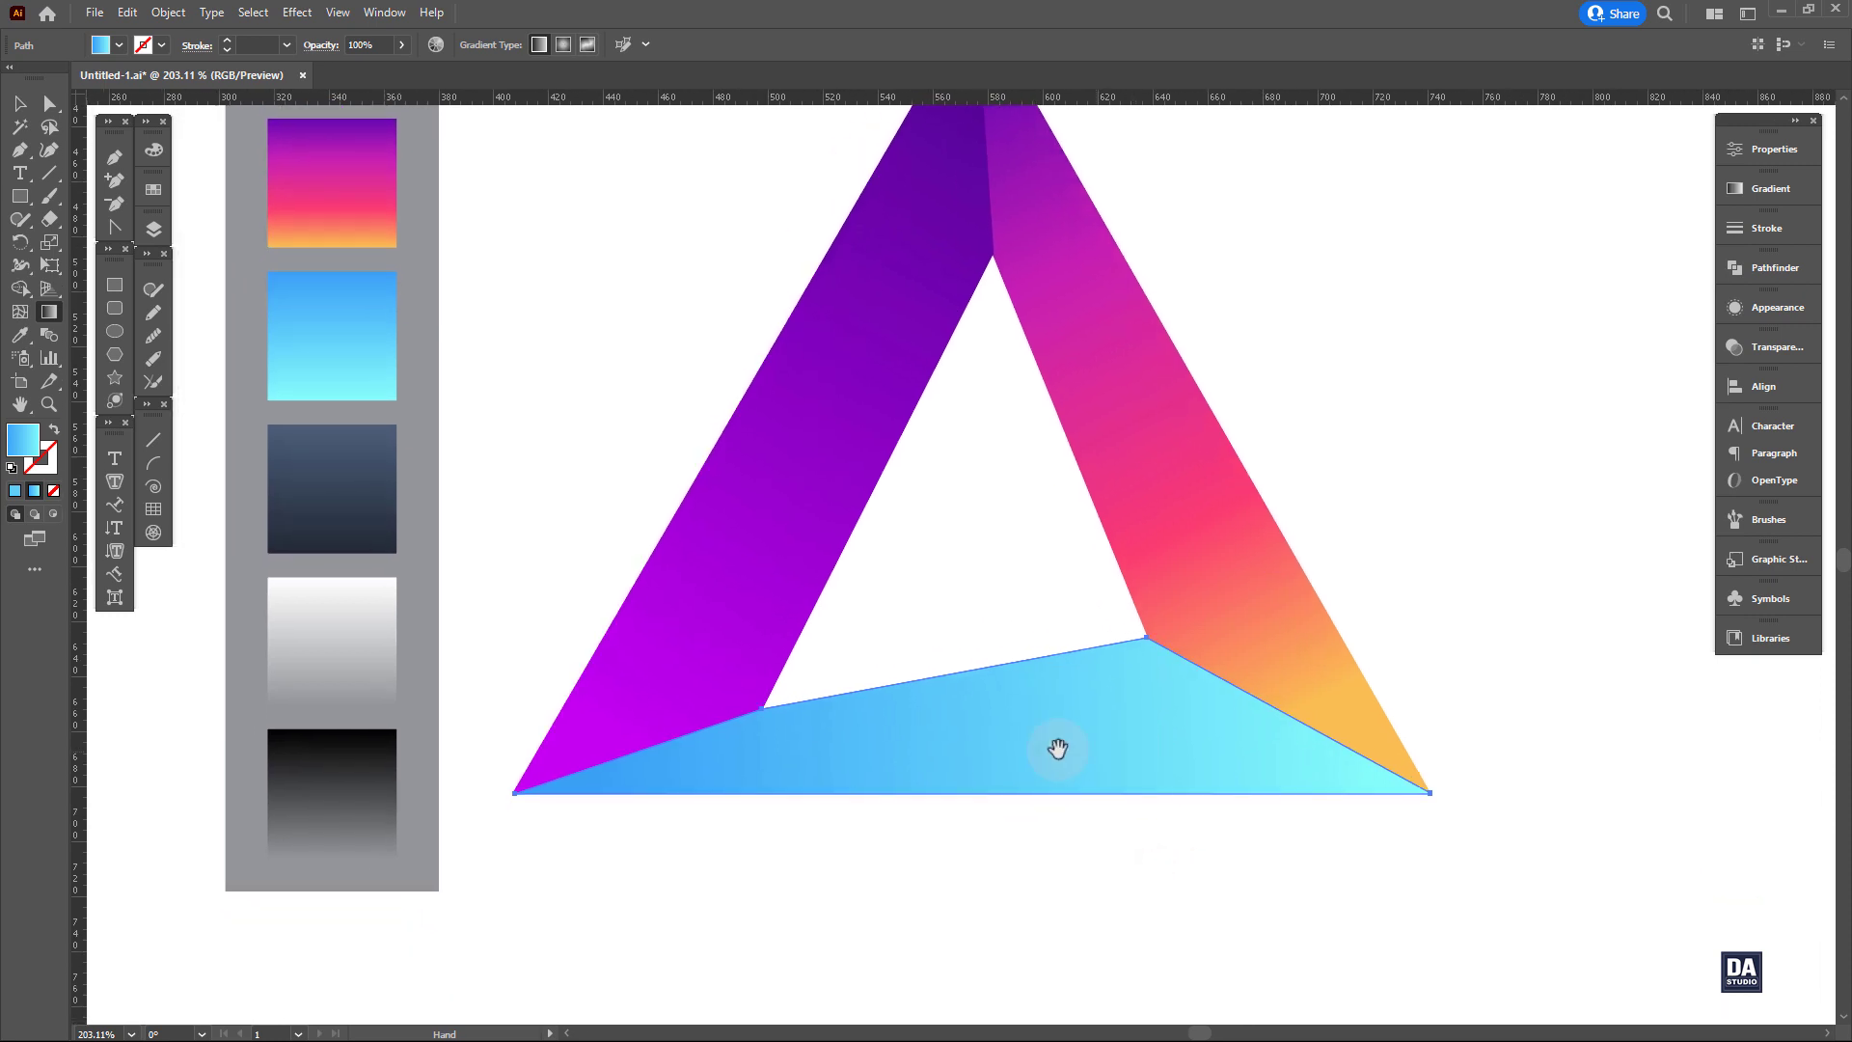
{"action": "left_click_drag", "start_coordinate": [570, 759], "coordinate": [810, 736]}
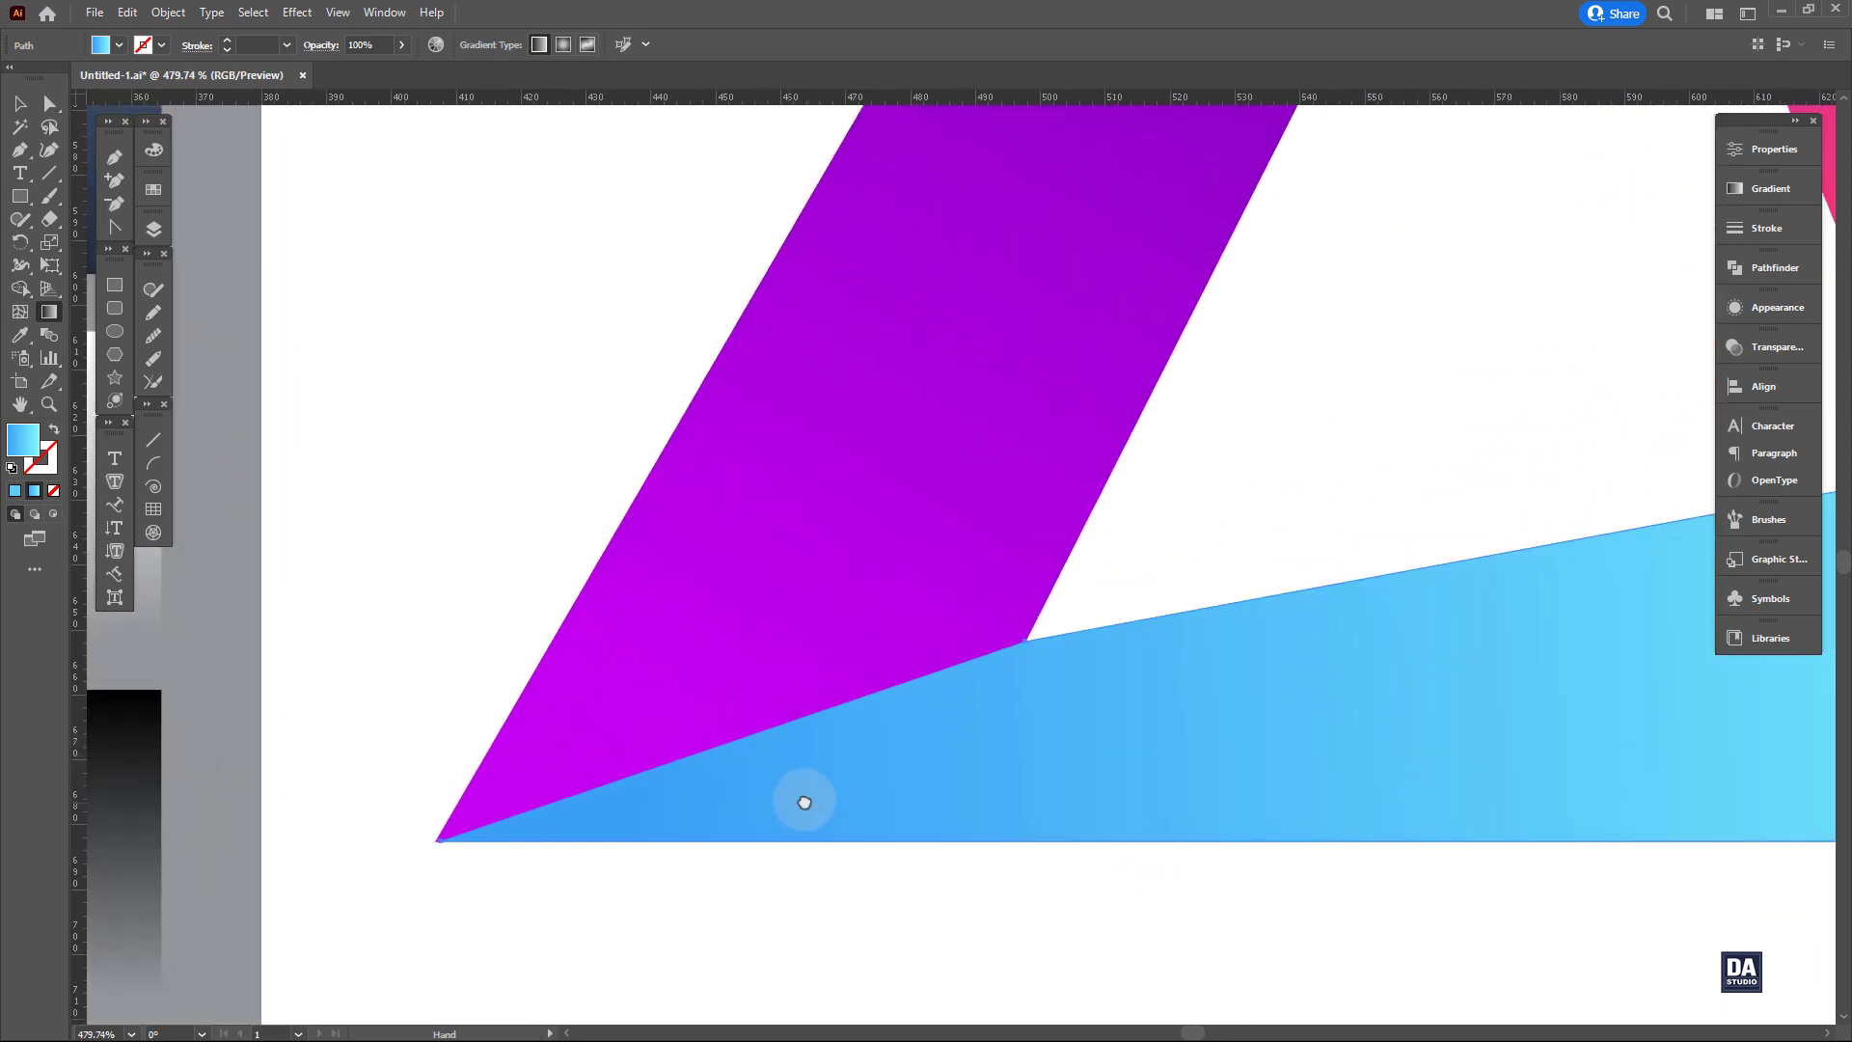
{"action": "left_click_drag", "start_coordinate": [804, 803], "coordinate": [856, 760]}
{"action": "left_click", "coordinate": [804, 852]}
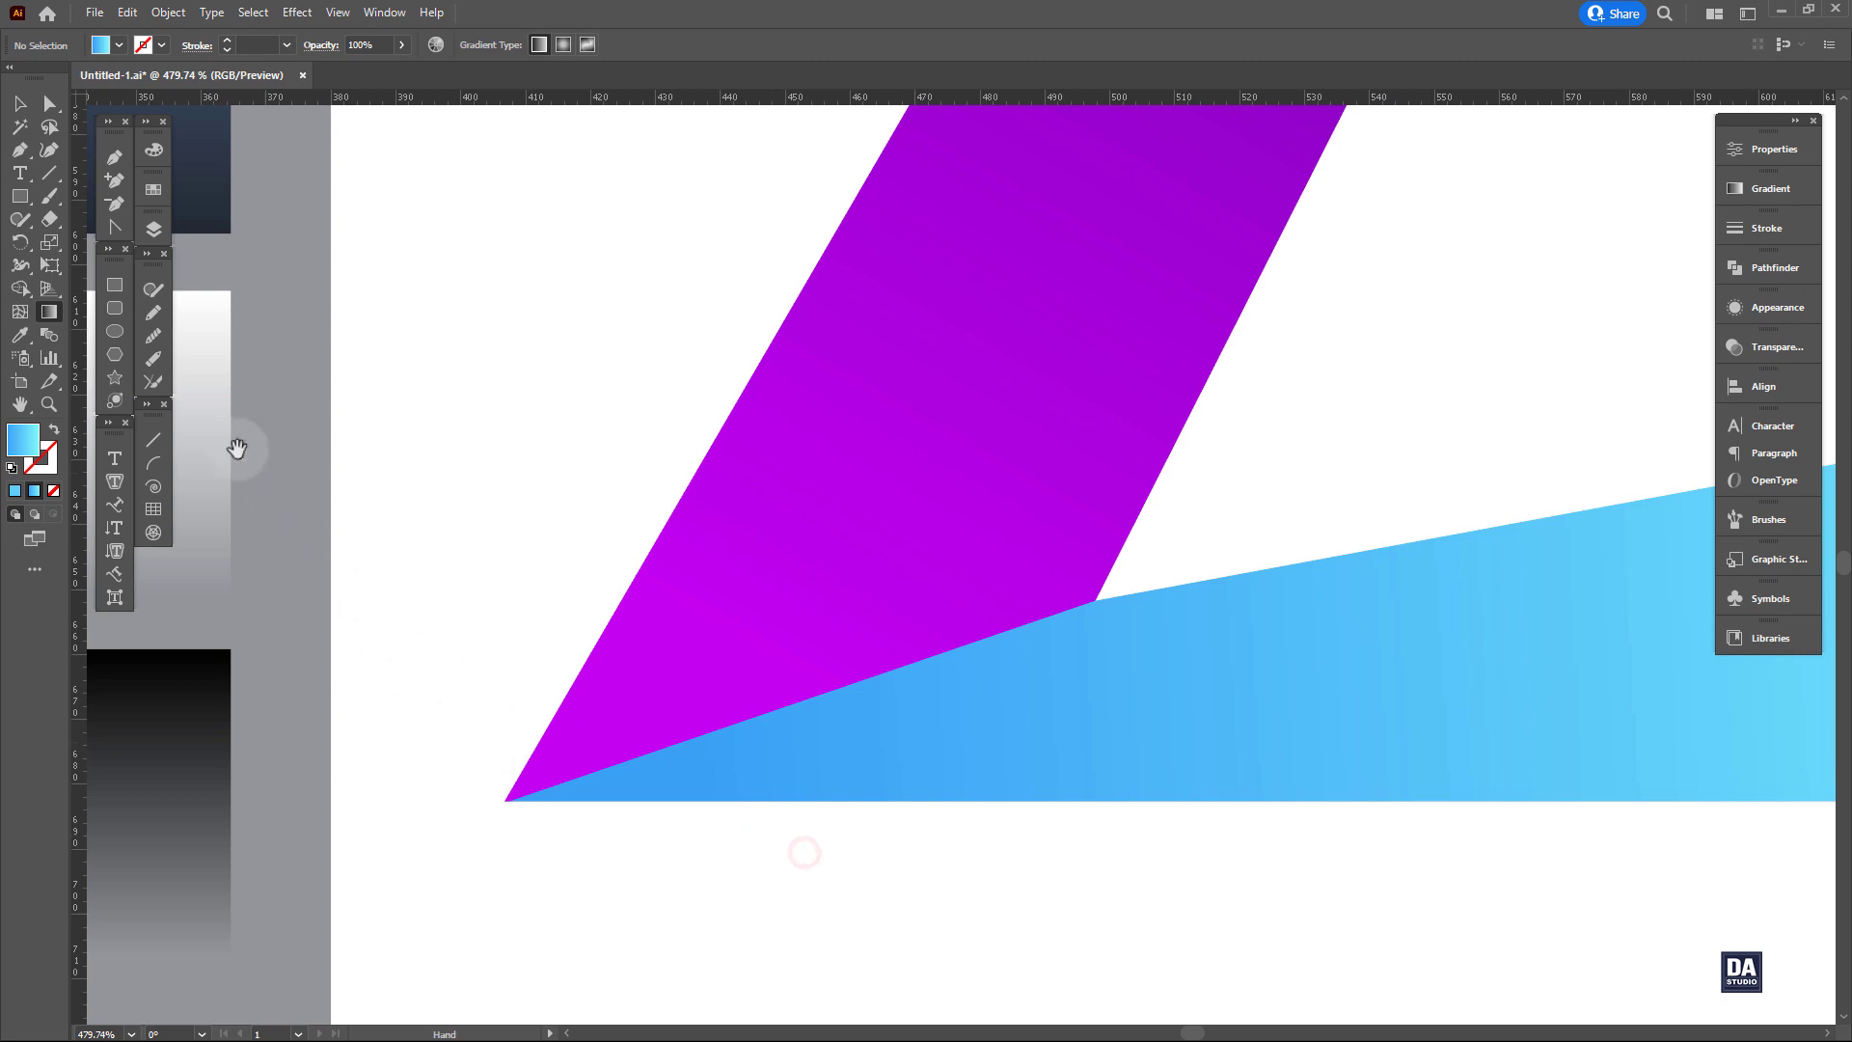
{"action": "left_click", "coordinate": [119, 152]}
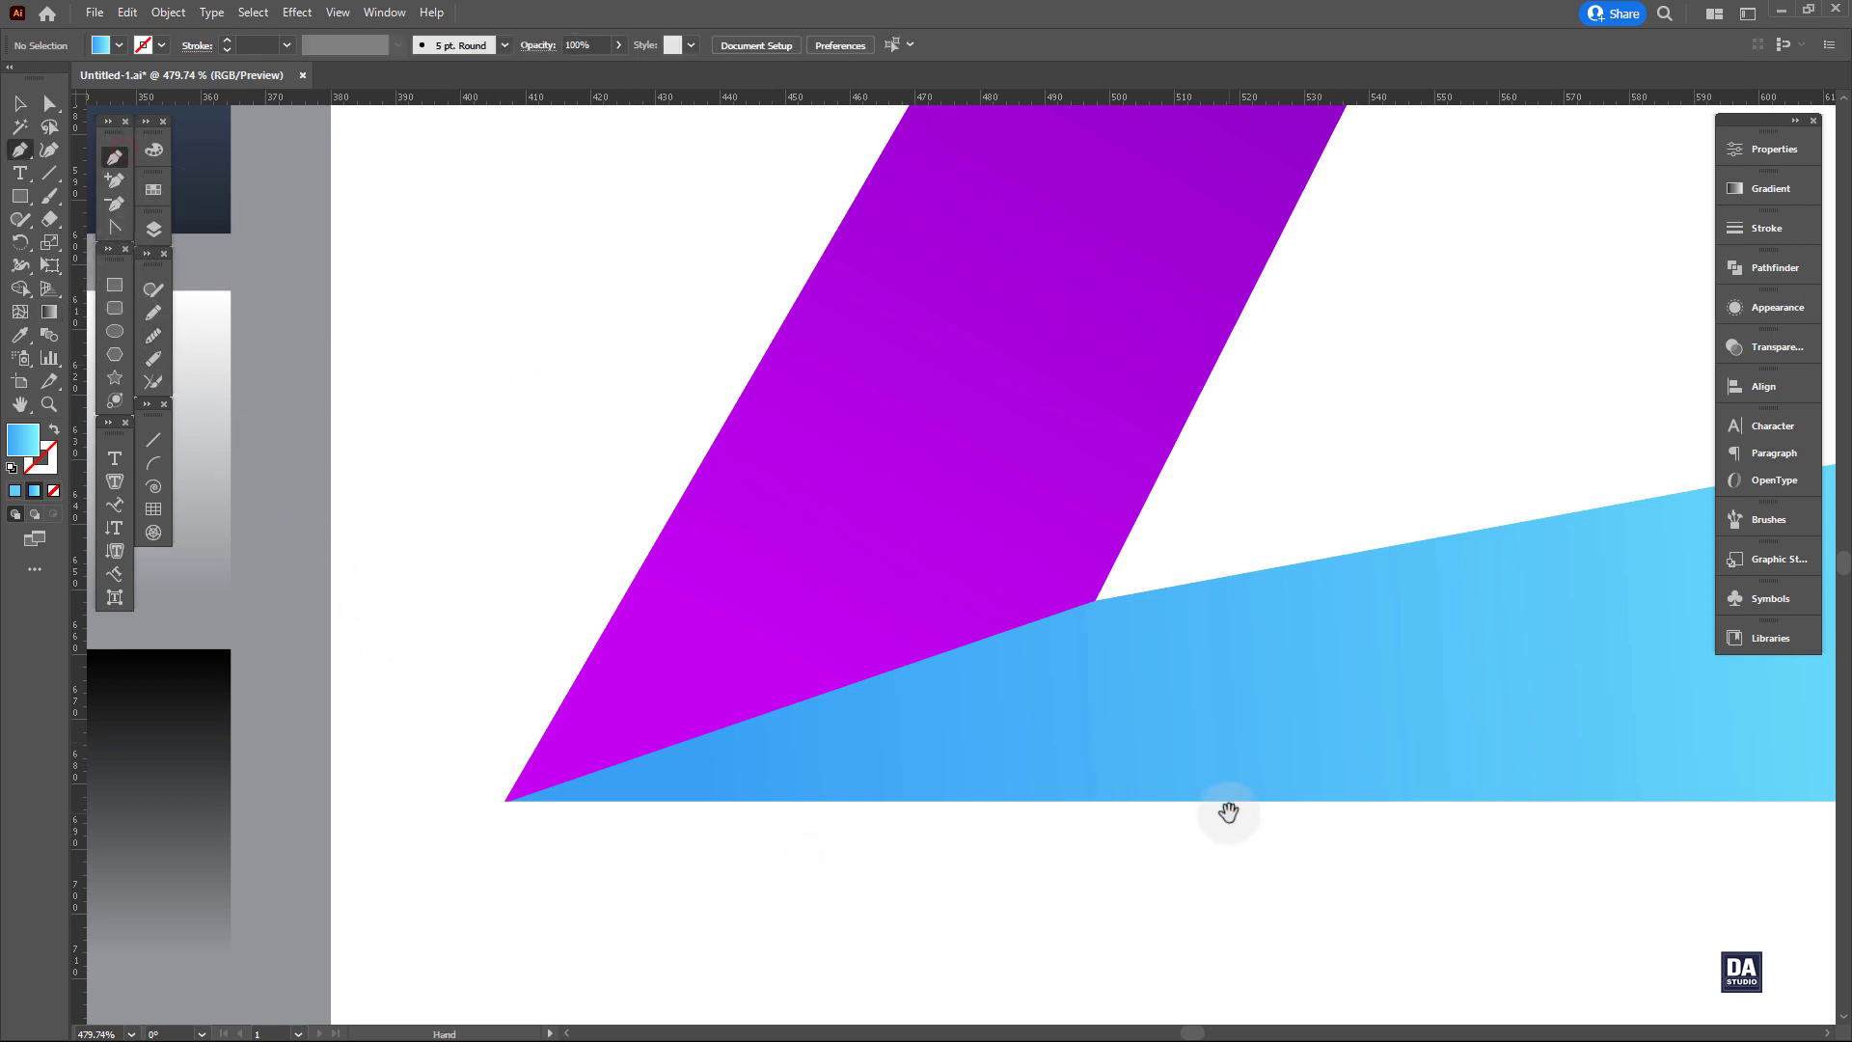
{"action": "left_click_drag", "start_coordinate": [1228, 808], "coordinate": [1224, 759]}
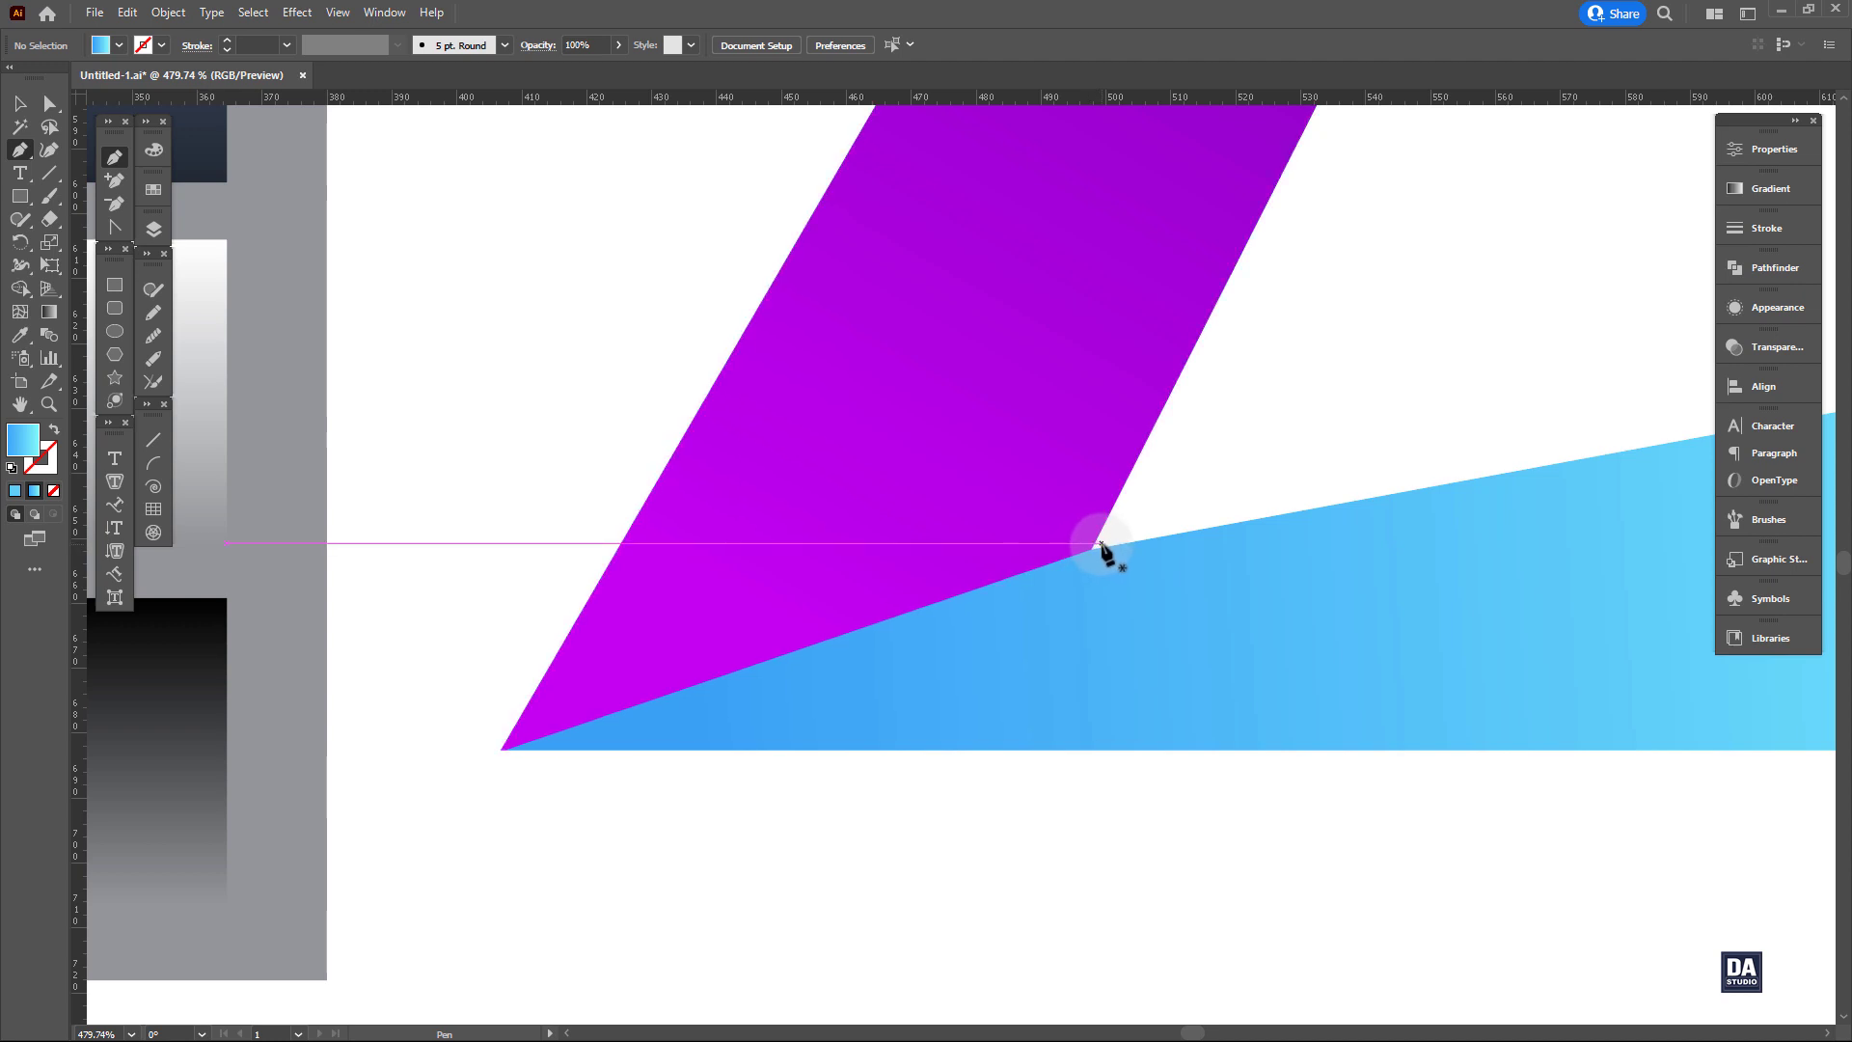
{"action": "left_click", "coordinate": [1101, 546]}
{"action": "left_click", "coordinate": [587, 797]}
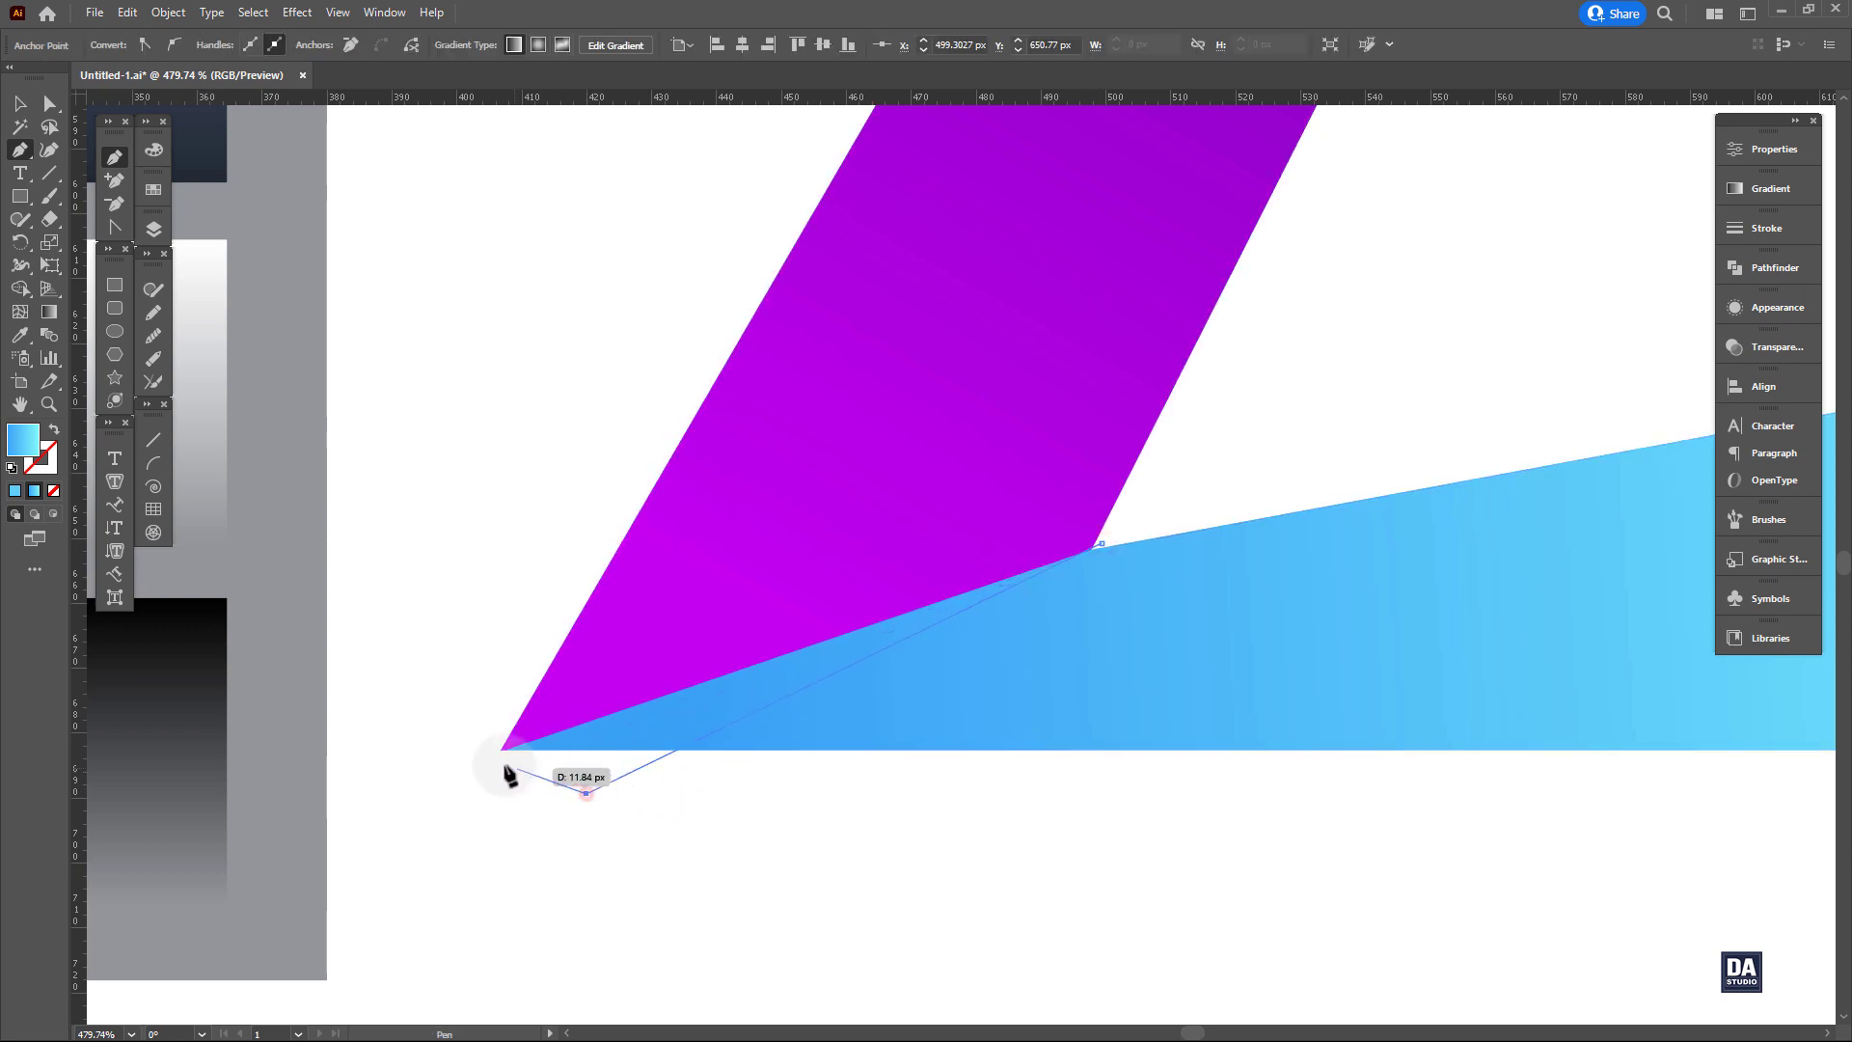
{"action": "left_click", "coordinate": [460, 748]}
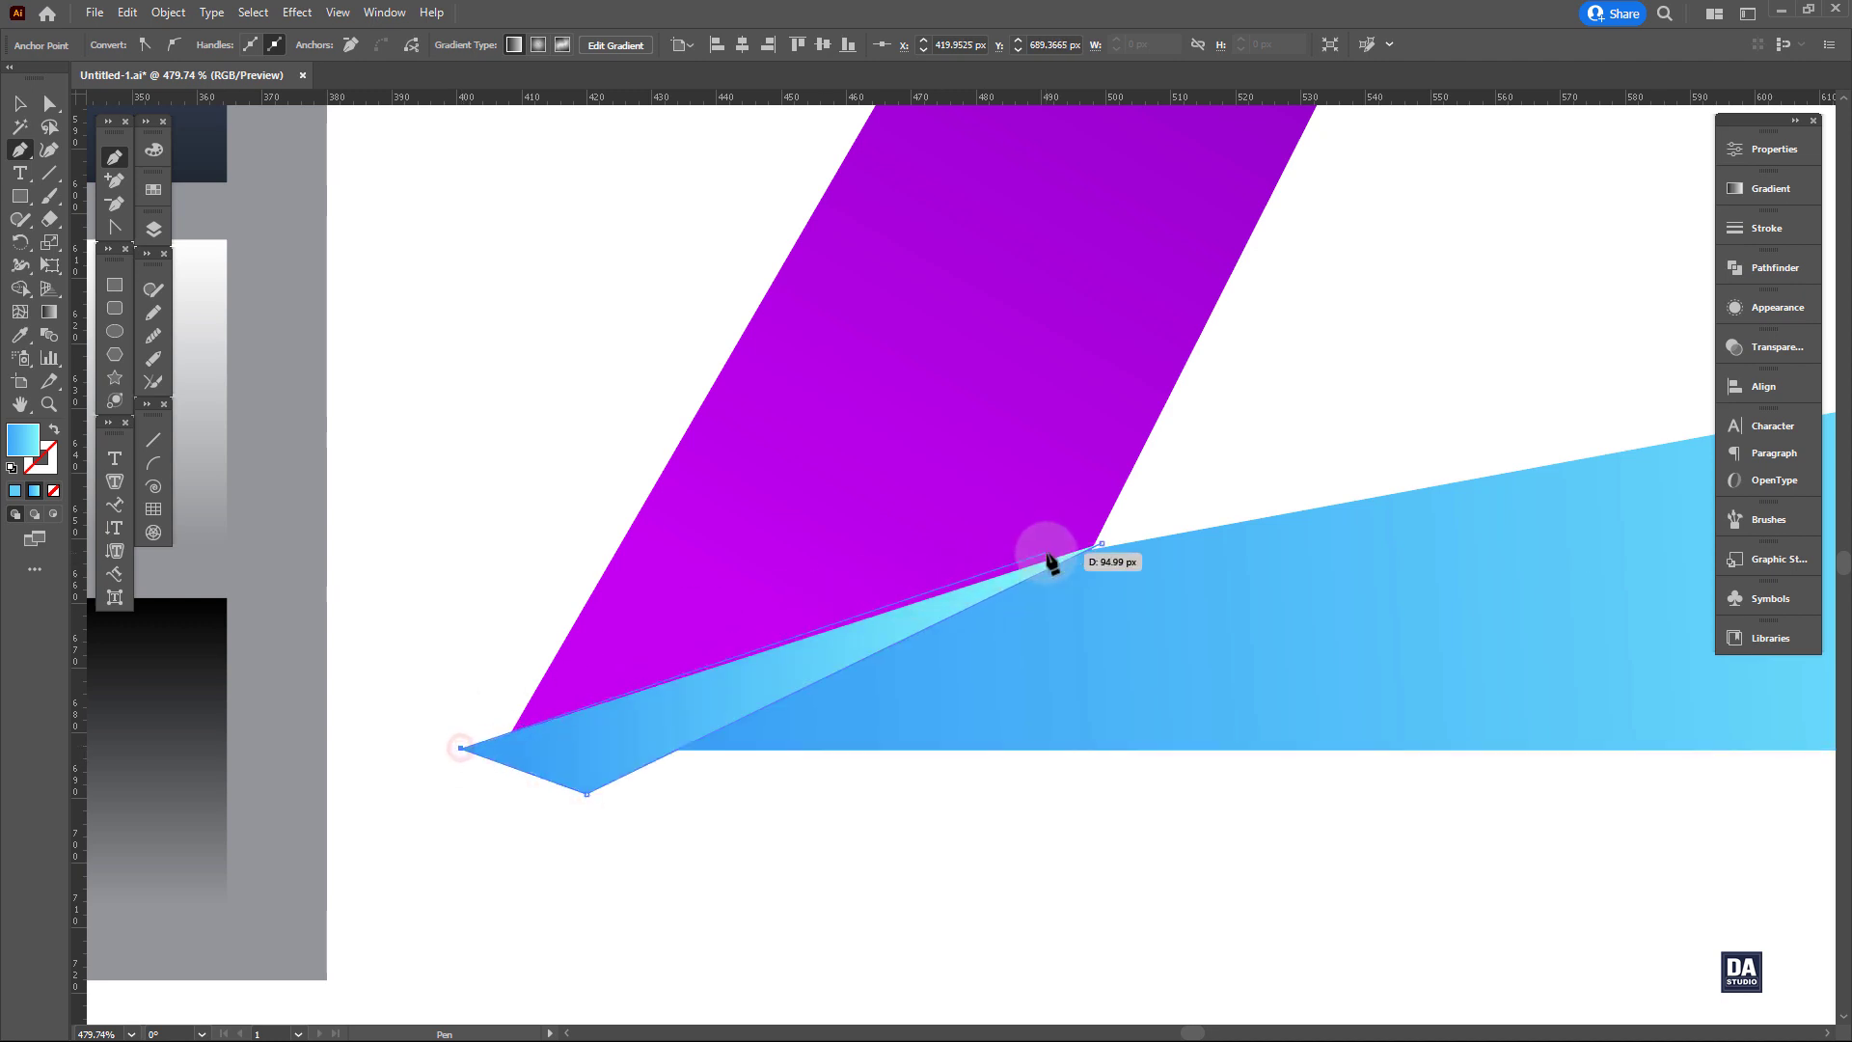
{"action": "left_click", "coordinate": [1101, 546]}
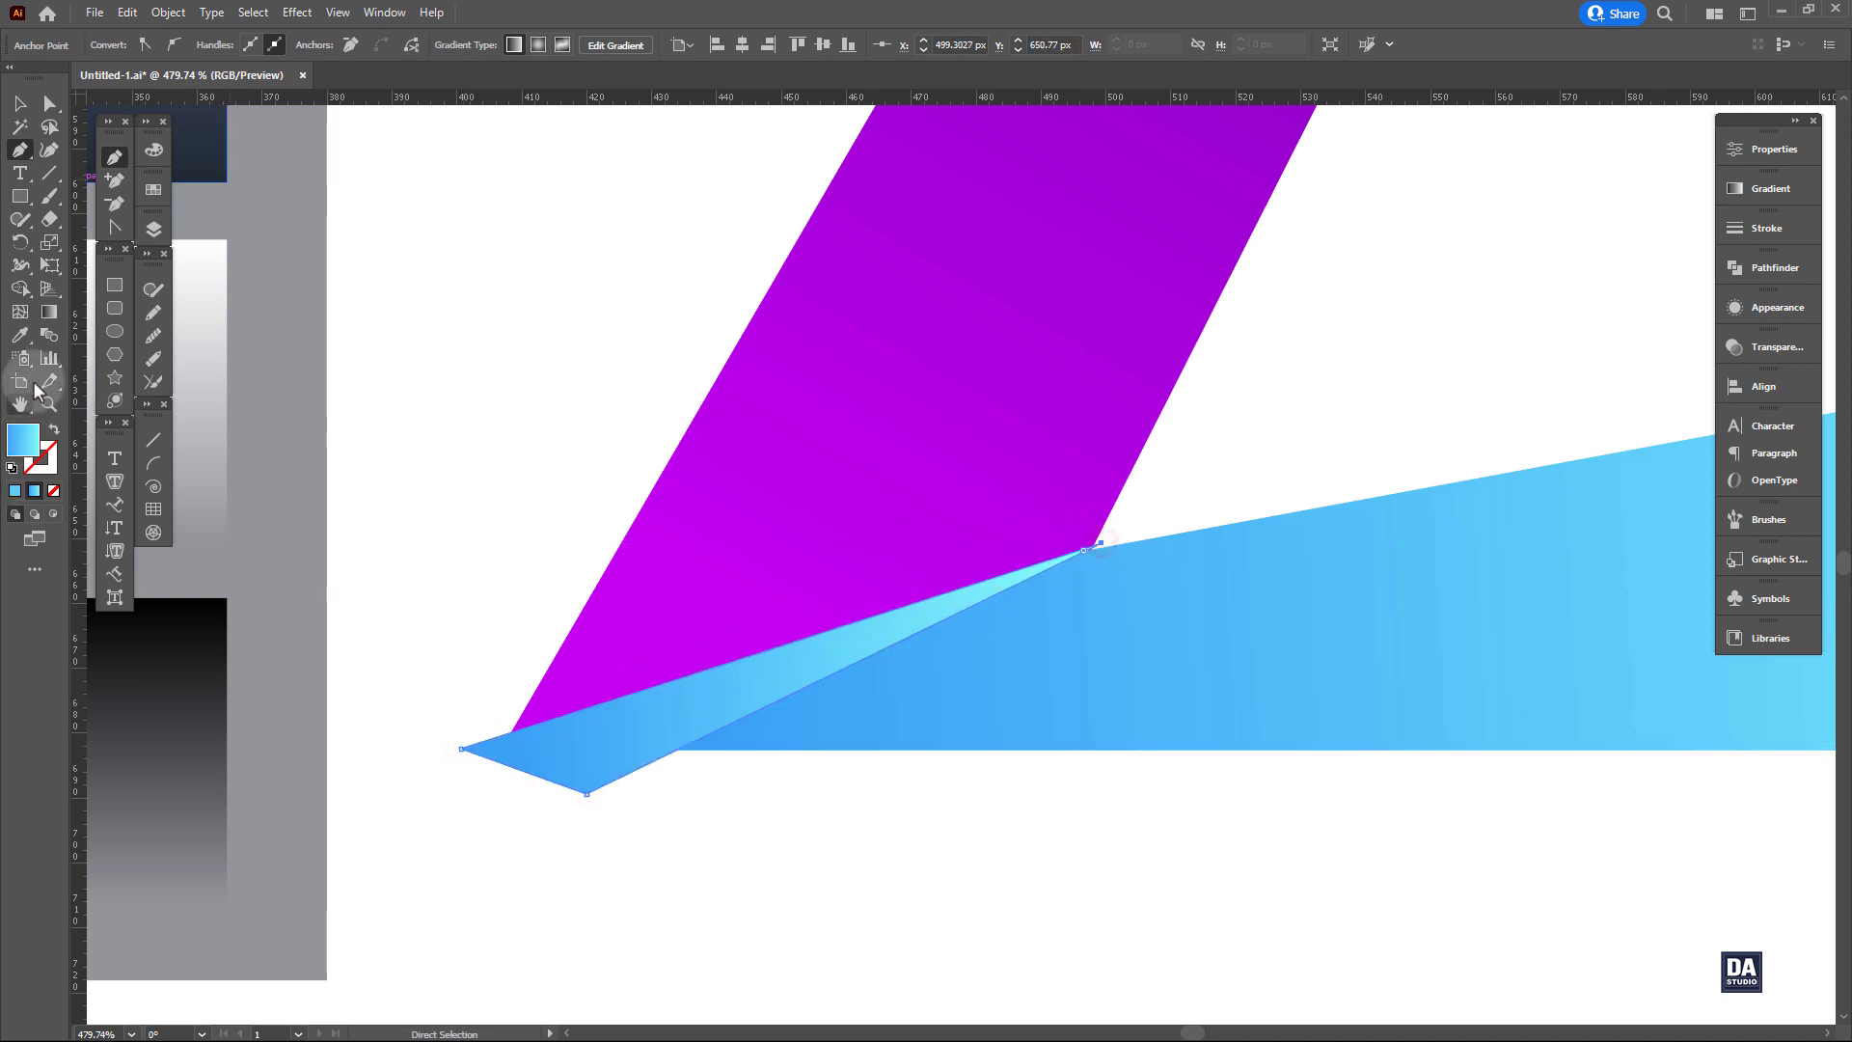
{"action": "left_click", "coordinate": [23, 336]}
{"action": "left_click", "coordinate": [222, 681]}
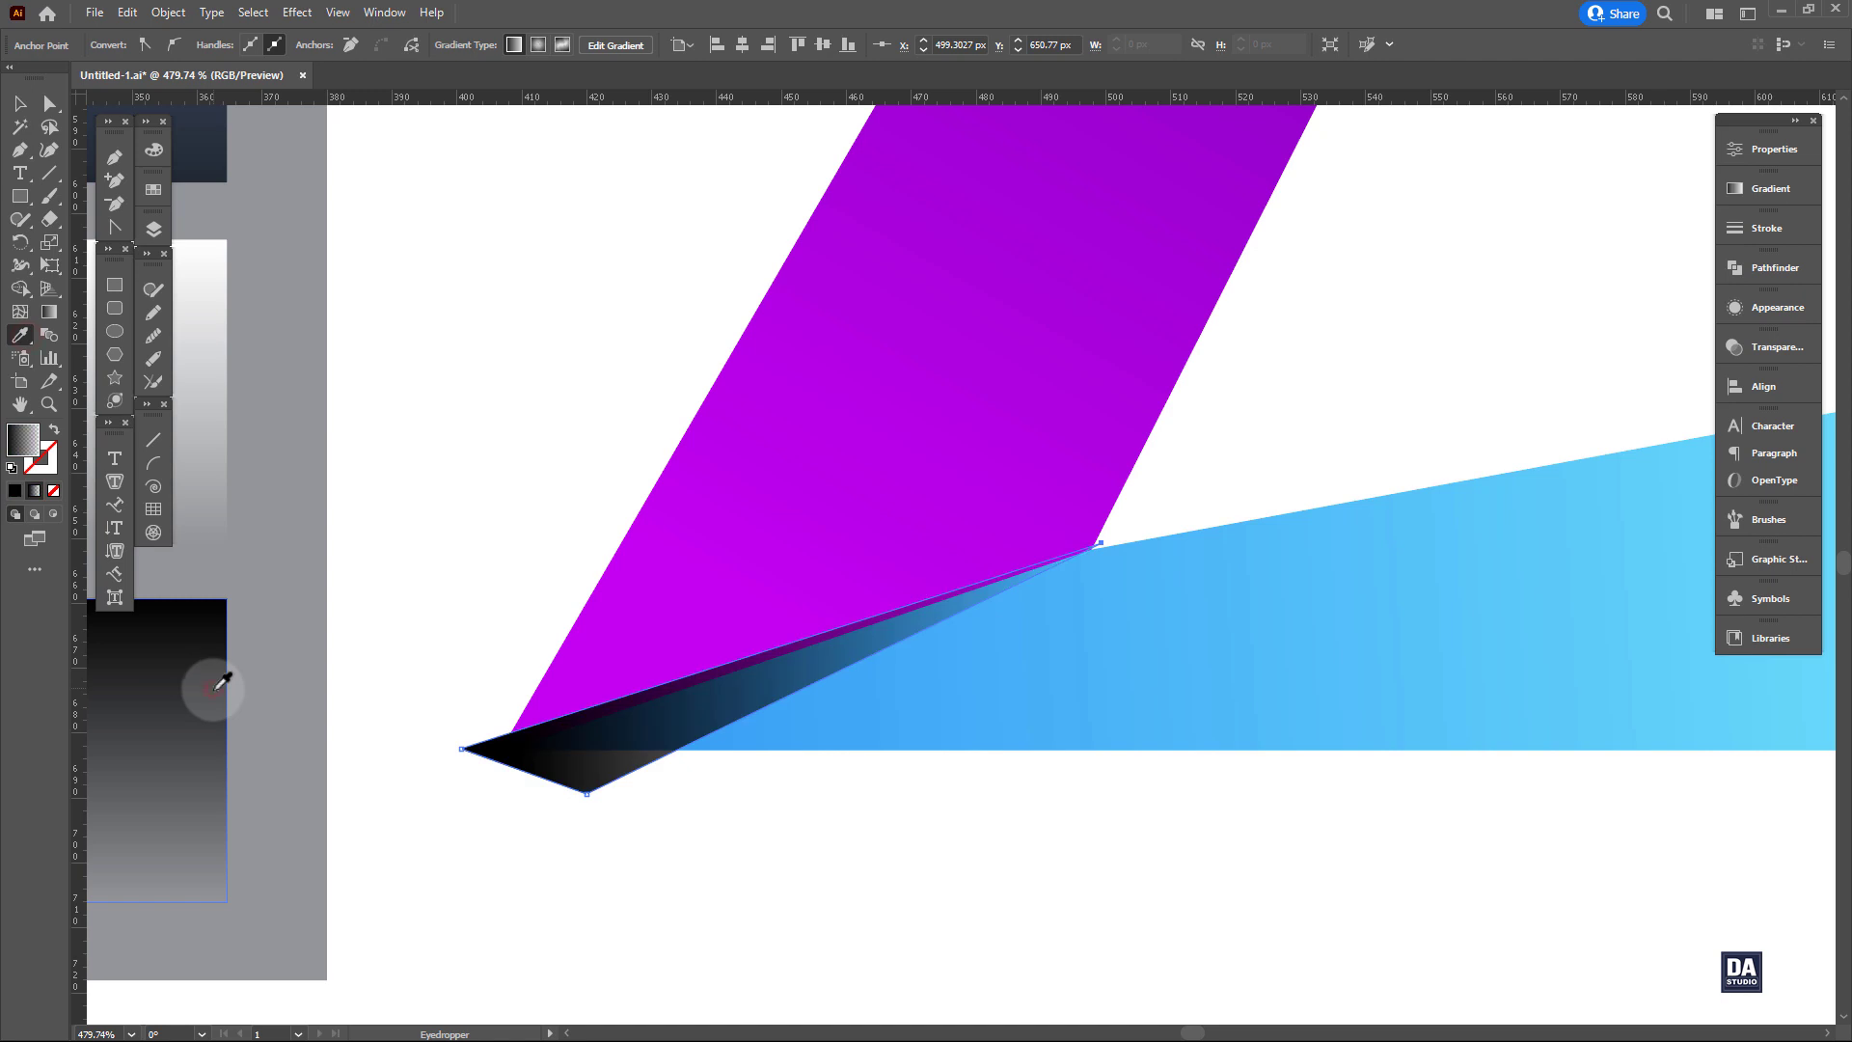
Trim the black triangle to the blue piece with the Shape Builder, removing the parts outside it, and deselect.
{"action": "scroll", "coordinate": [622, 757], "scroll_direction": "up", "scroll_amount": 3}
{"action": "left_click_drag", "start_coordinate": [888, 824], "coordinate": [828, 803]}
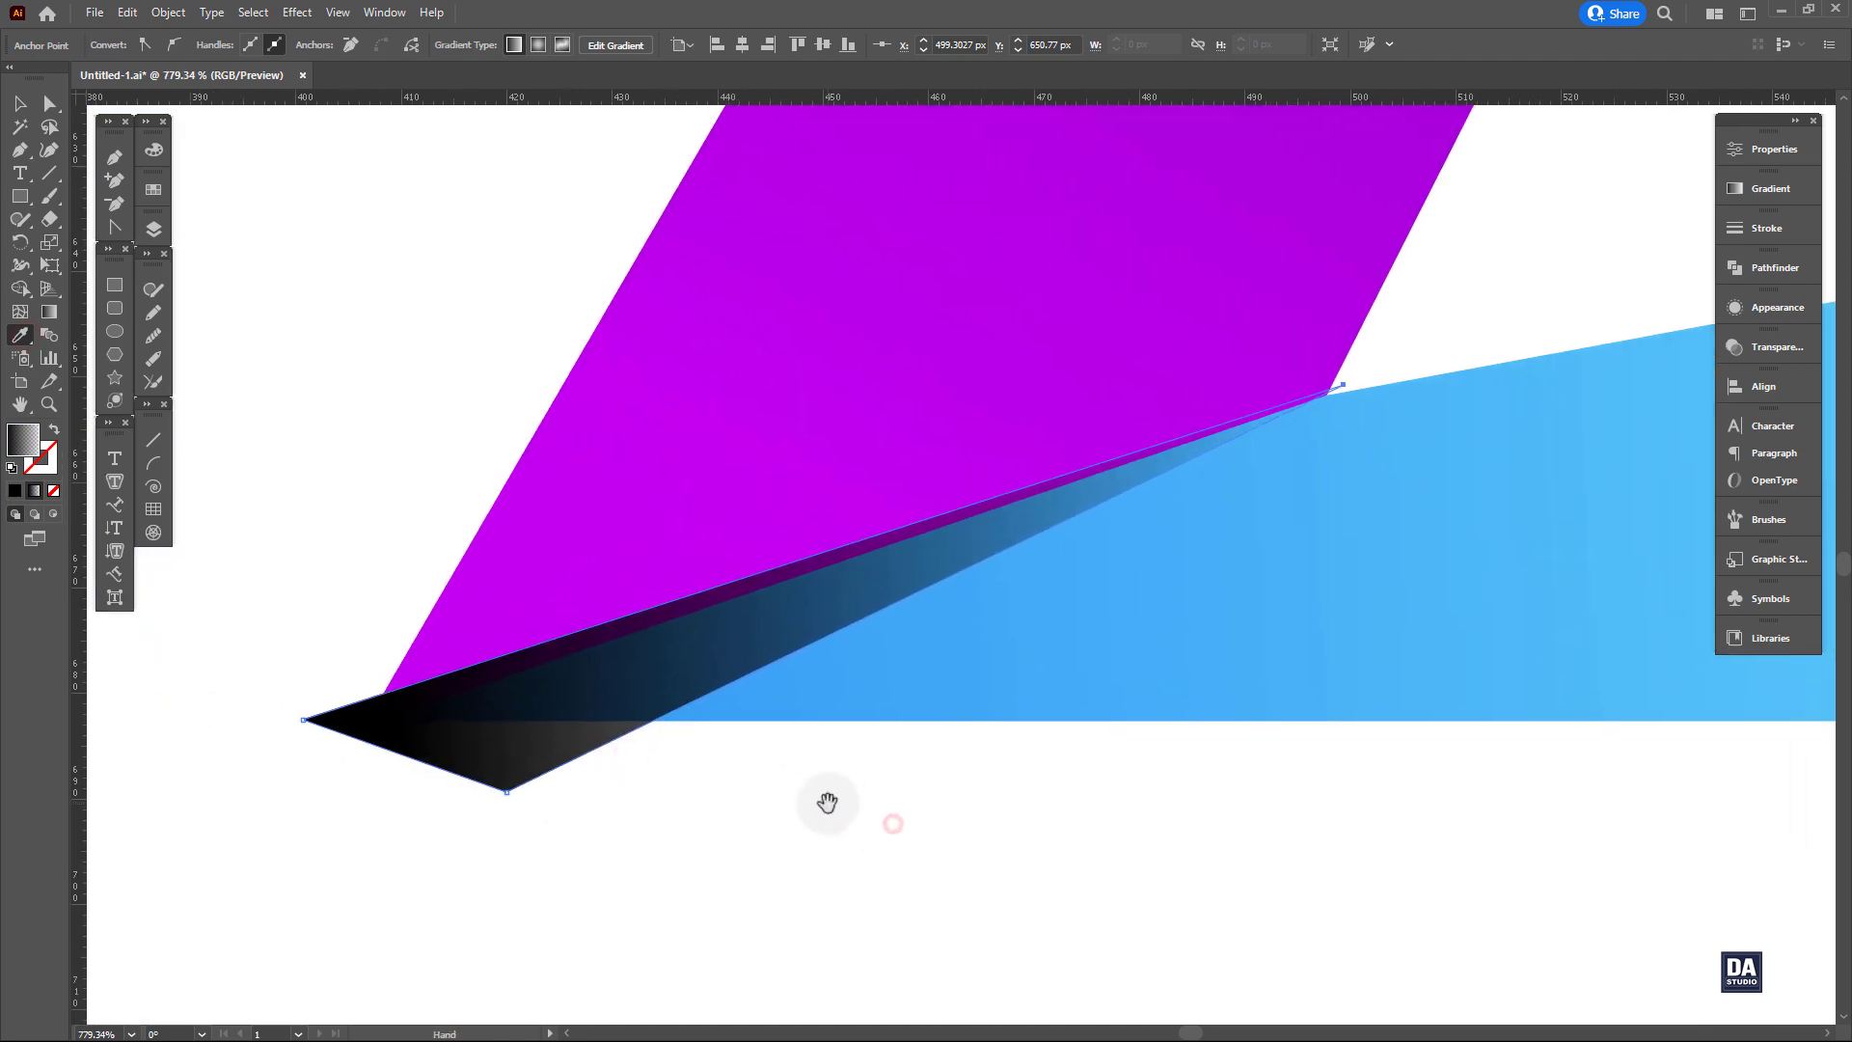
{"action": "key", "text": "v"}
{"action": "left_click", "coordinate": [831, 703], "text": "shift"}
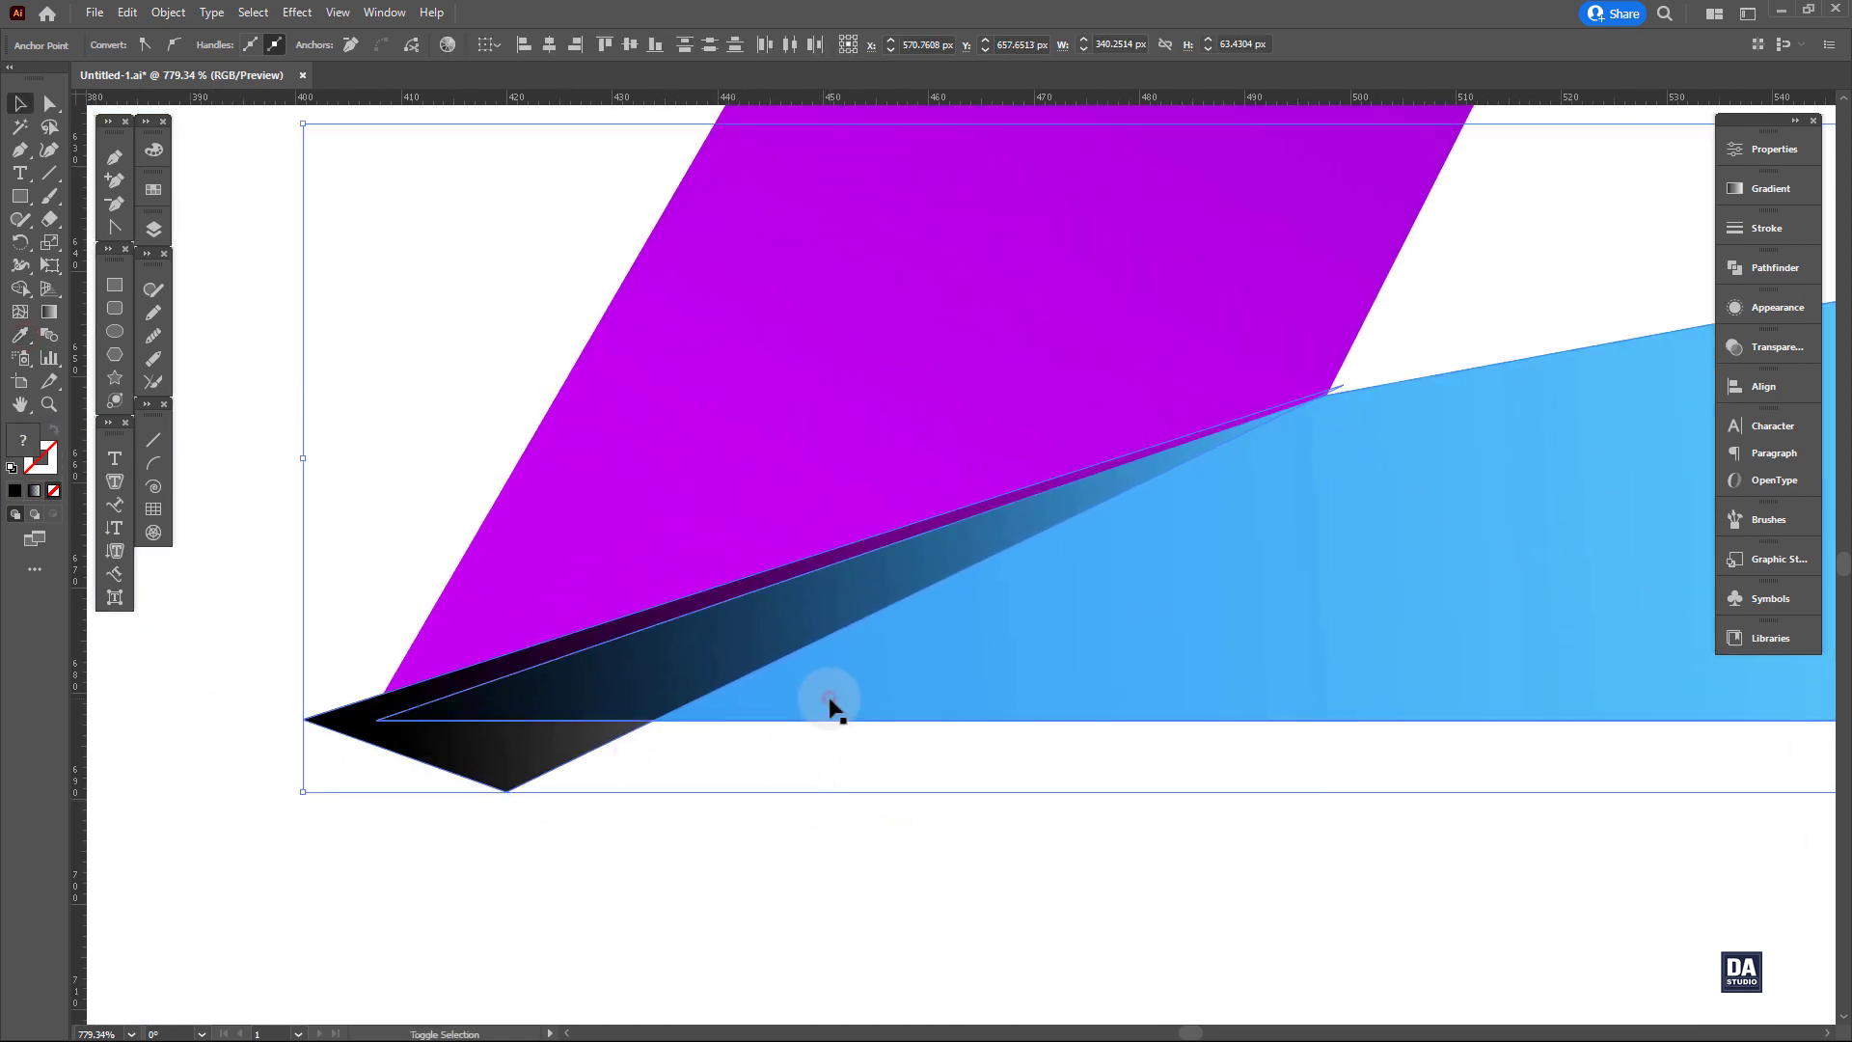
{"action": "left_click", "coordinate": [19, 287]}
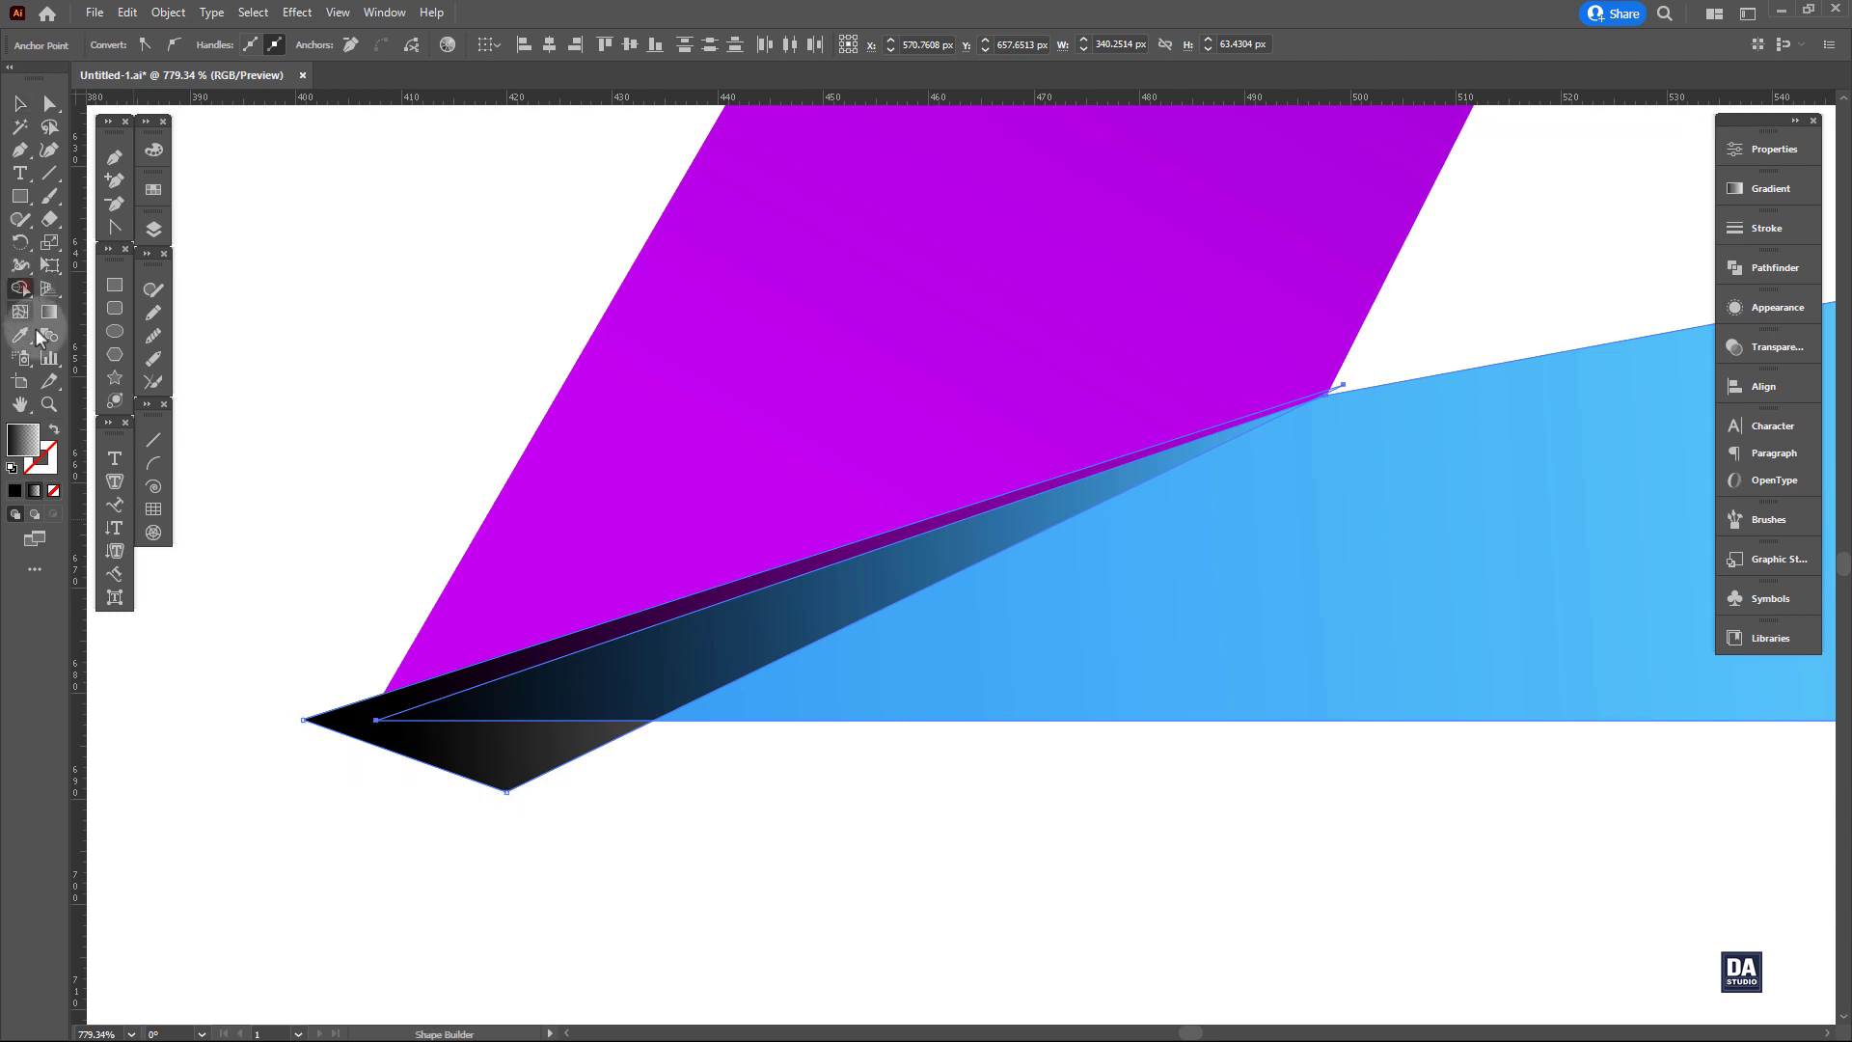
{"action": "left_click", "coordinate": [514, 774], "text": "alt"}
{"action": "left_click", "coordinate": [631, 674]}
{"action": "key", "text": "v"}
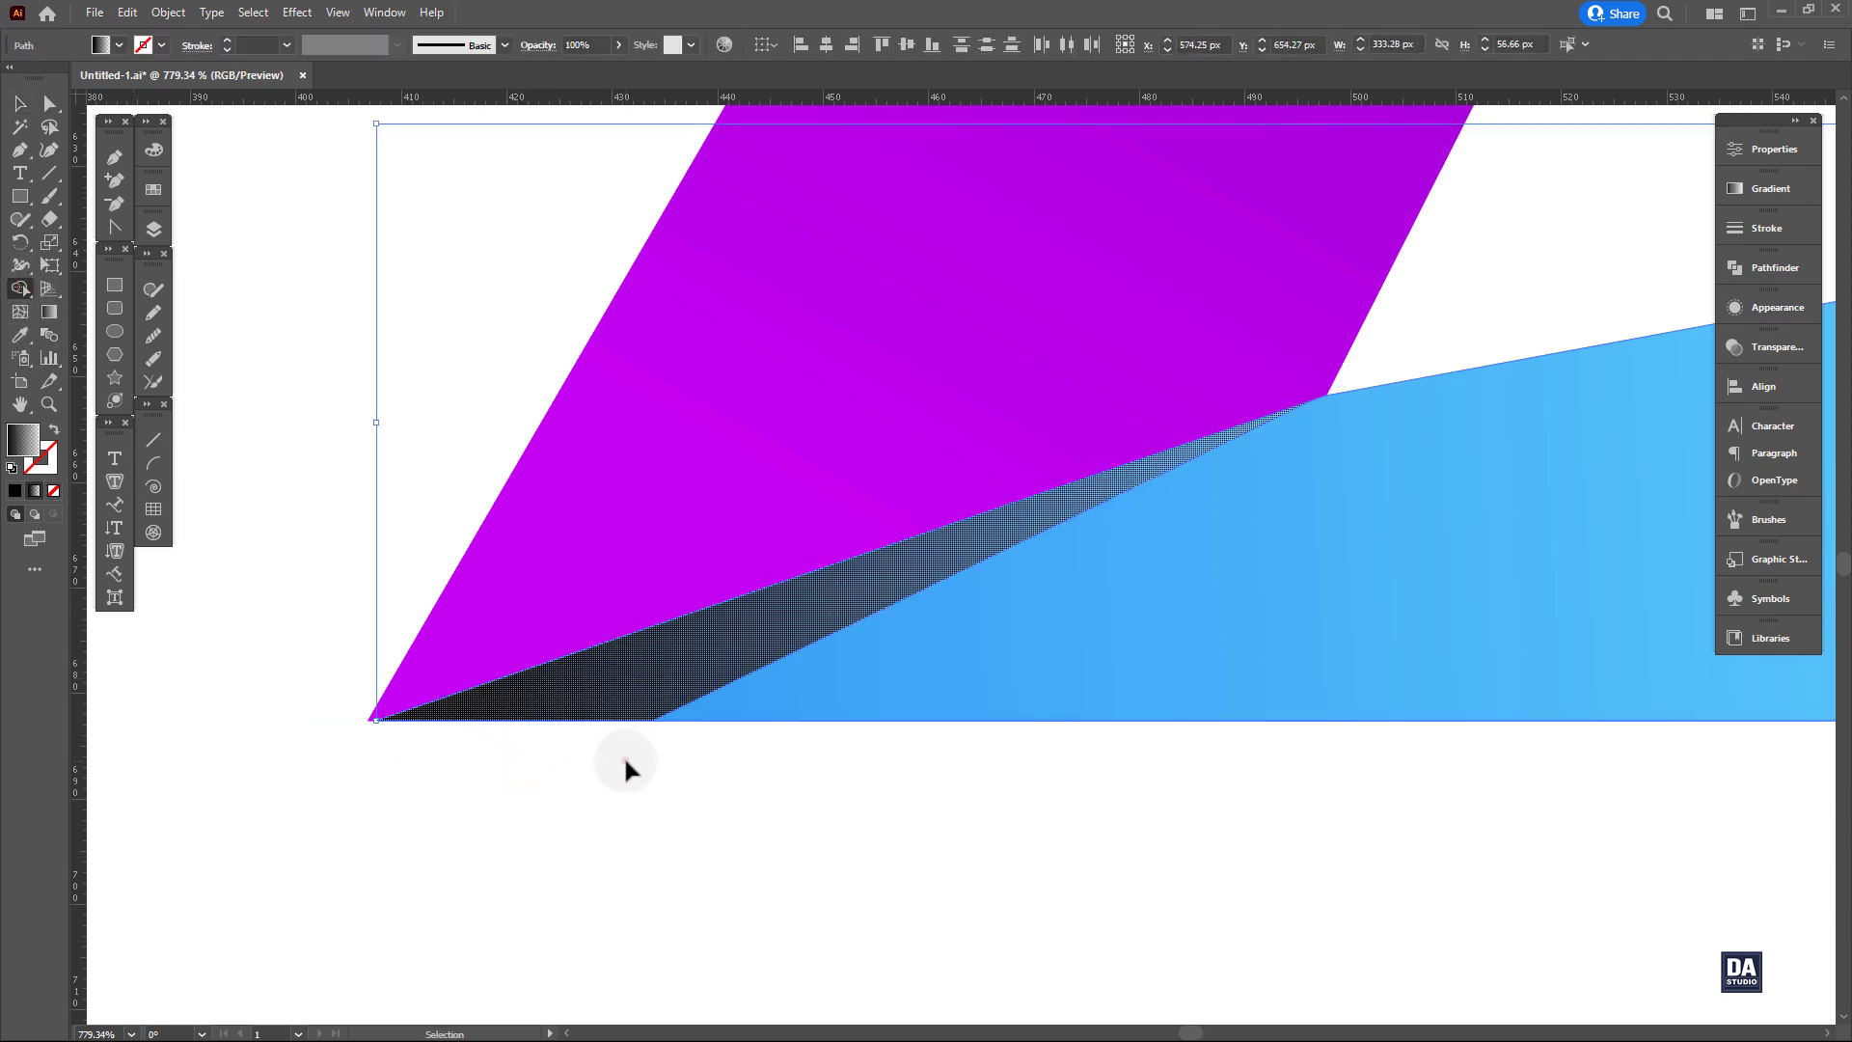
{"action": "left_click", "coordinate": [626, 761]}
Redirect the shadow's gradient diagonally down from the purple edge into the blue piece, dark at the seam, and deselect it.
{"action": "left_click", "coordinate": [629, 687]}
{"action": "key", "text": "shift+m"}
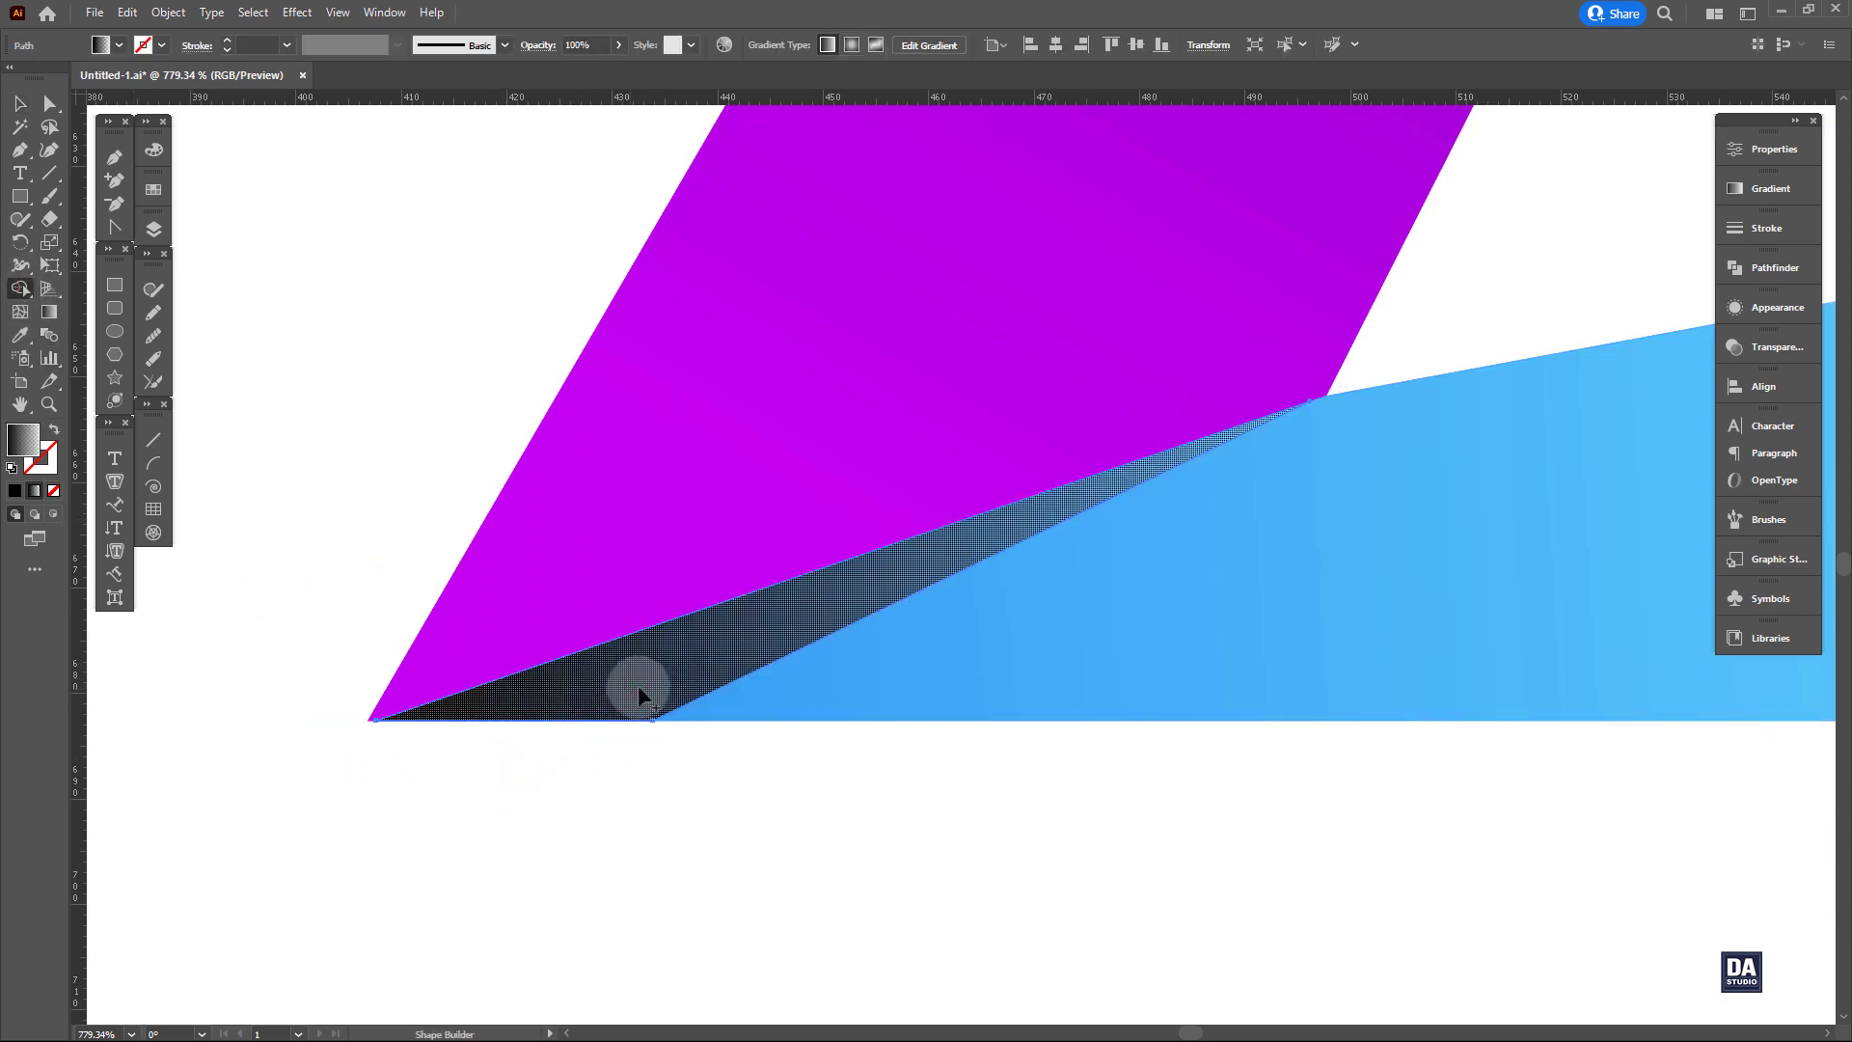
{"action": "key", "text": "g"}
{"action": "left_click_drag", "start_coordinate": [778, 496], "coordinate": [902, 705]}
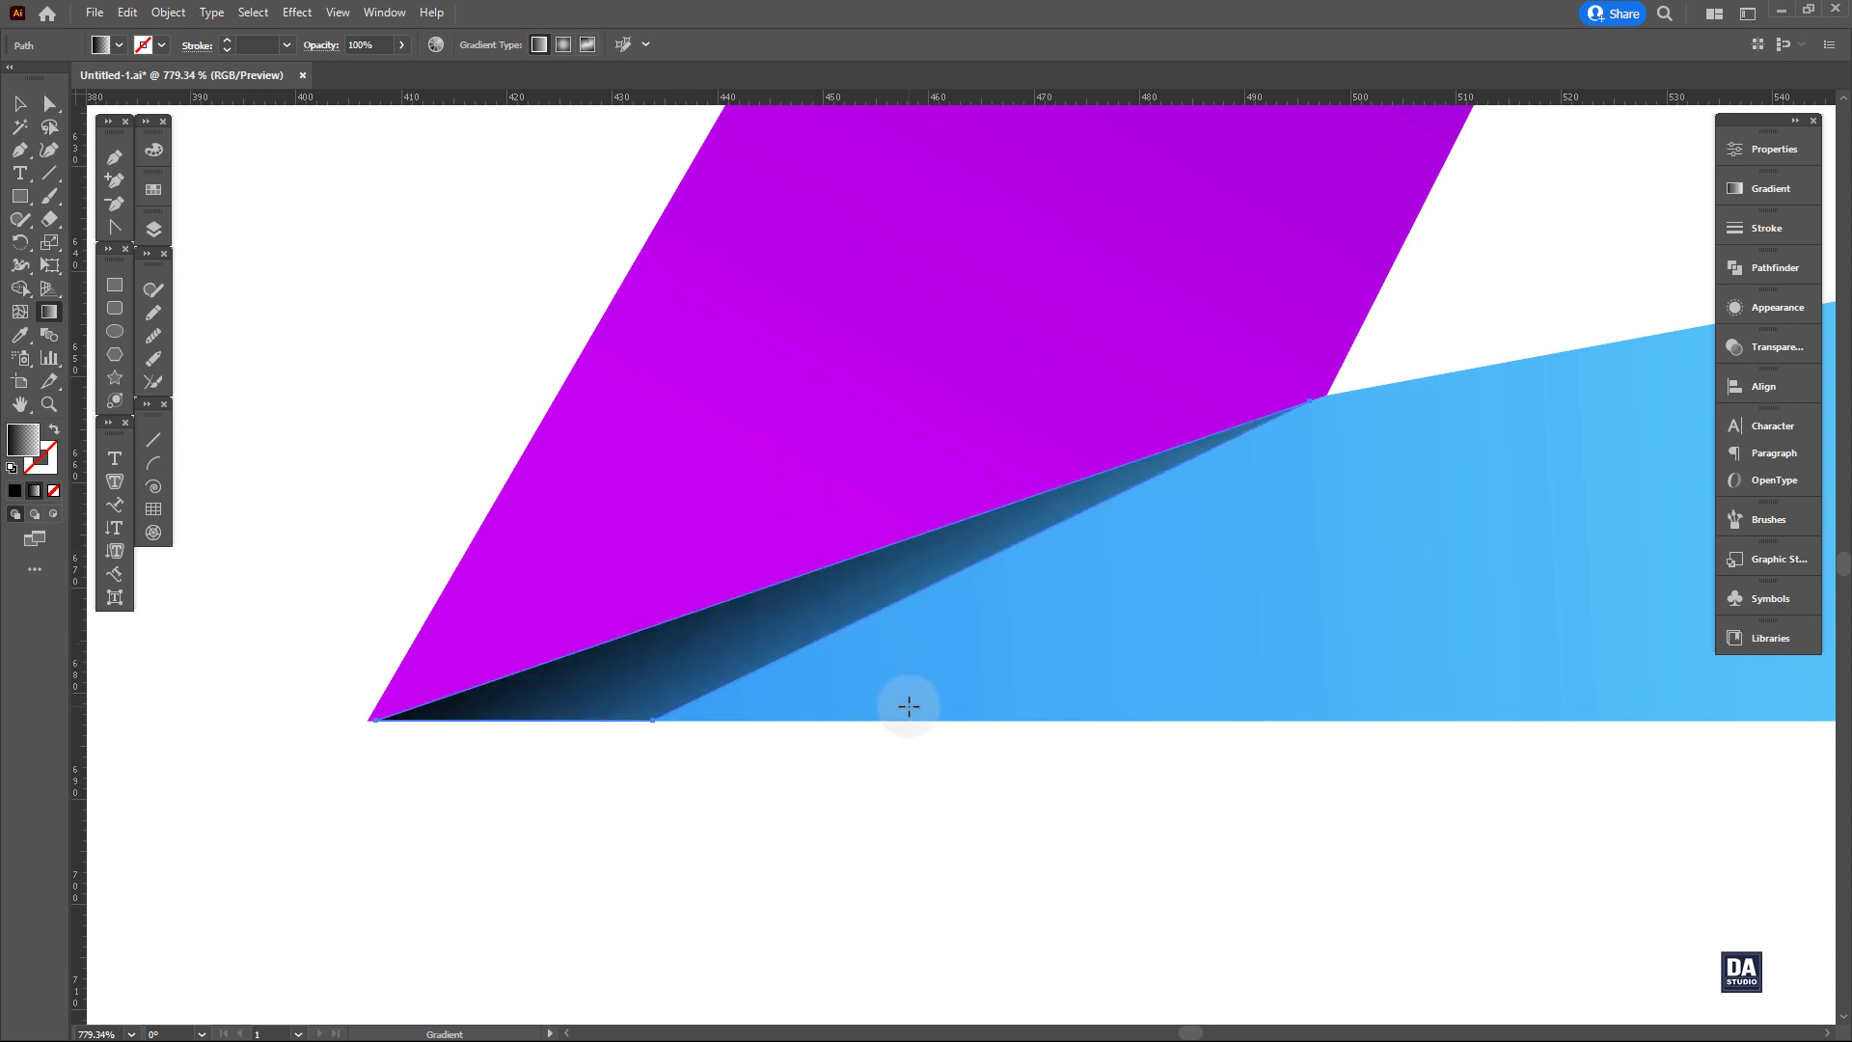
{"action": "key", "text": "v"}
{"action": "left_click", "coordinate": [918, 802], "text": "ctrl+alt"}
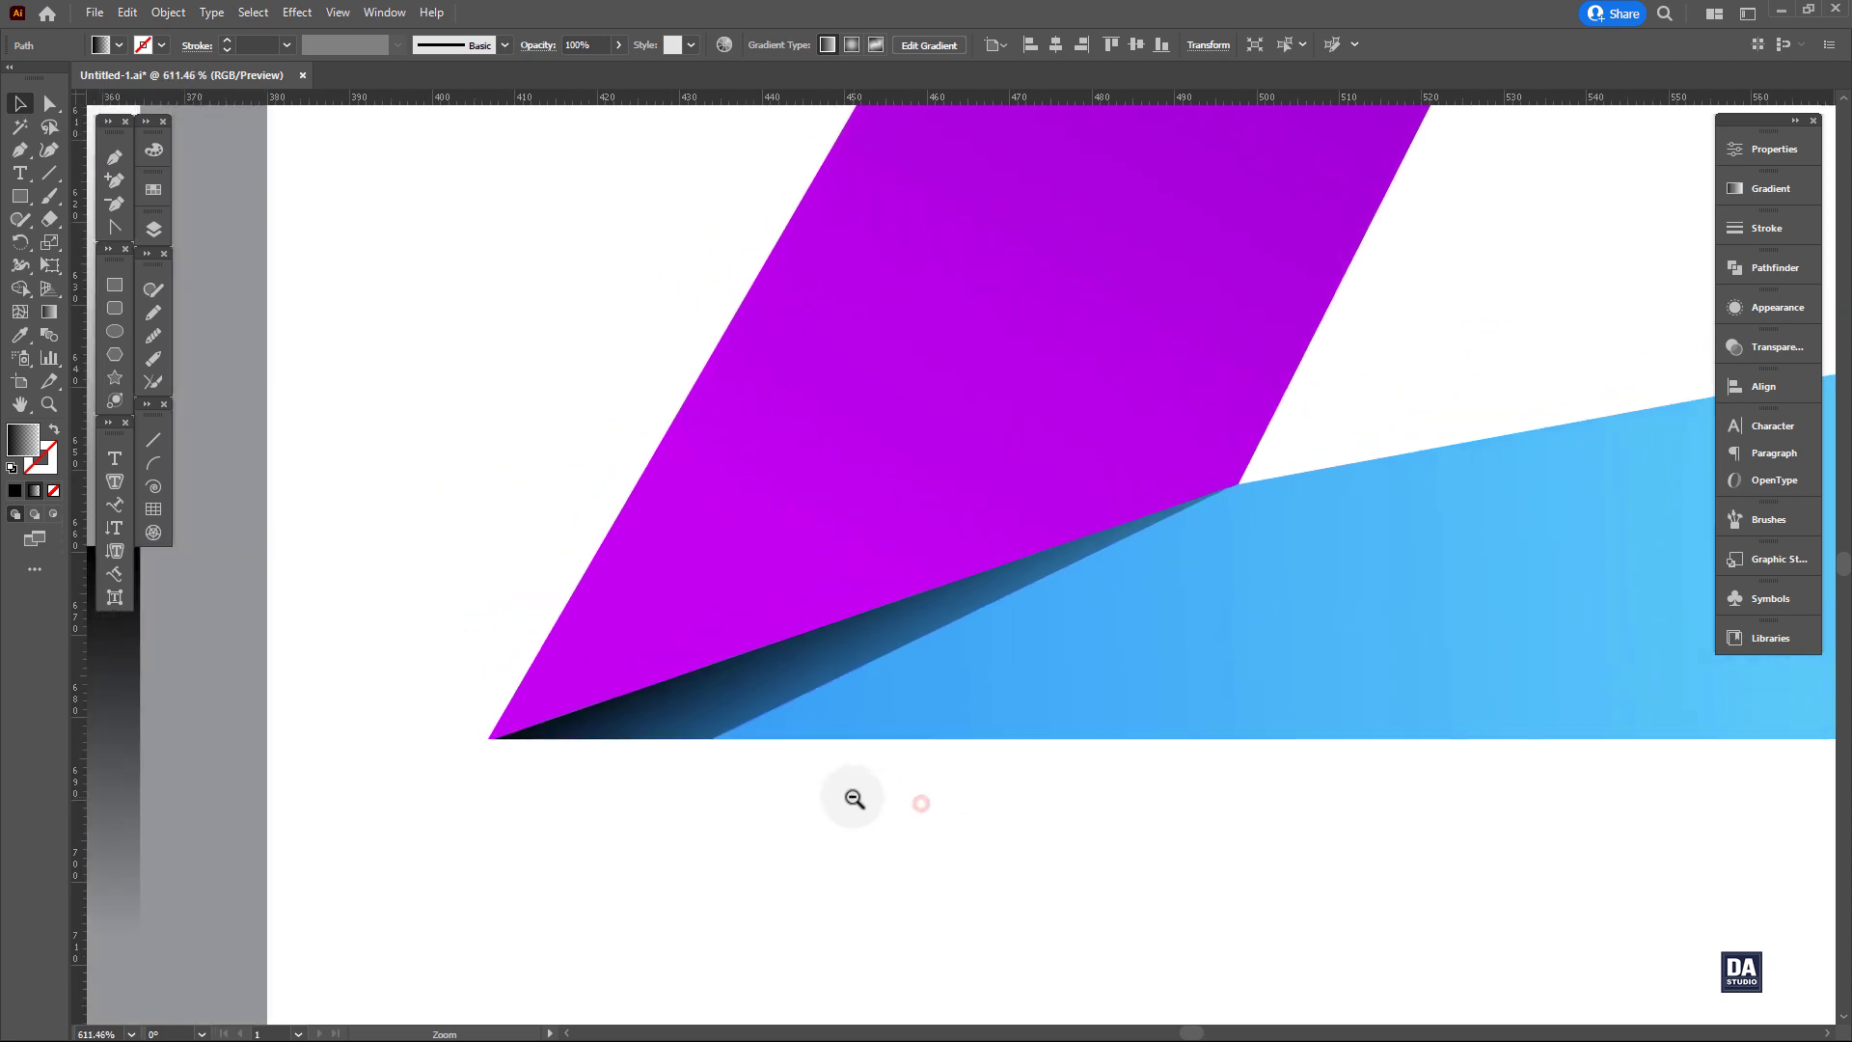
{"action": "left_click", "coordinate": [854, 807]}
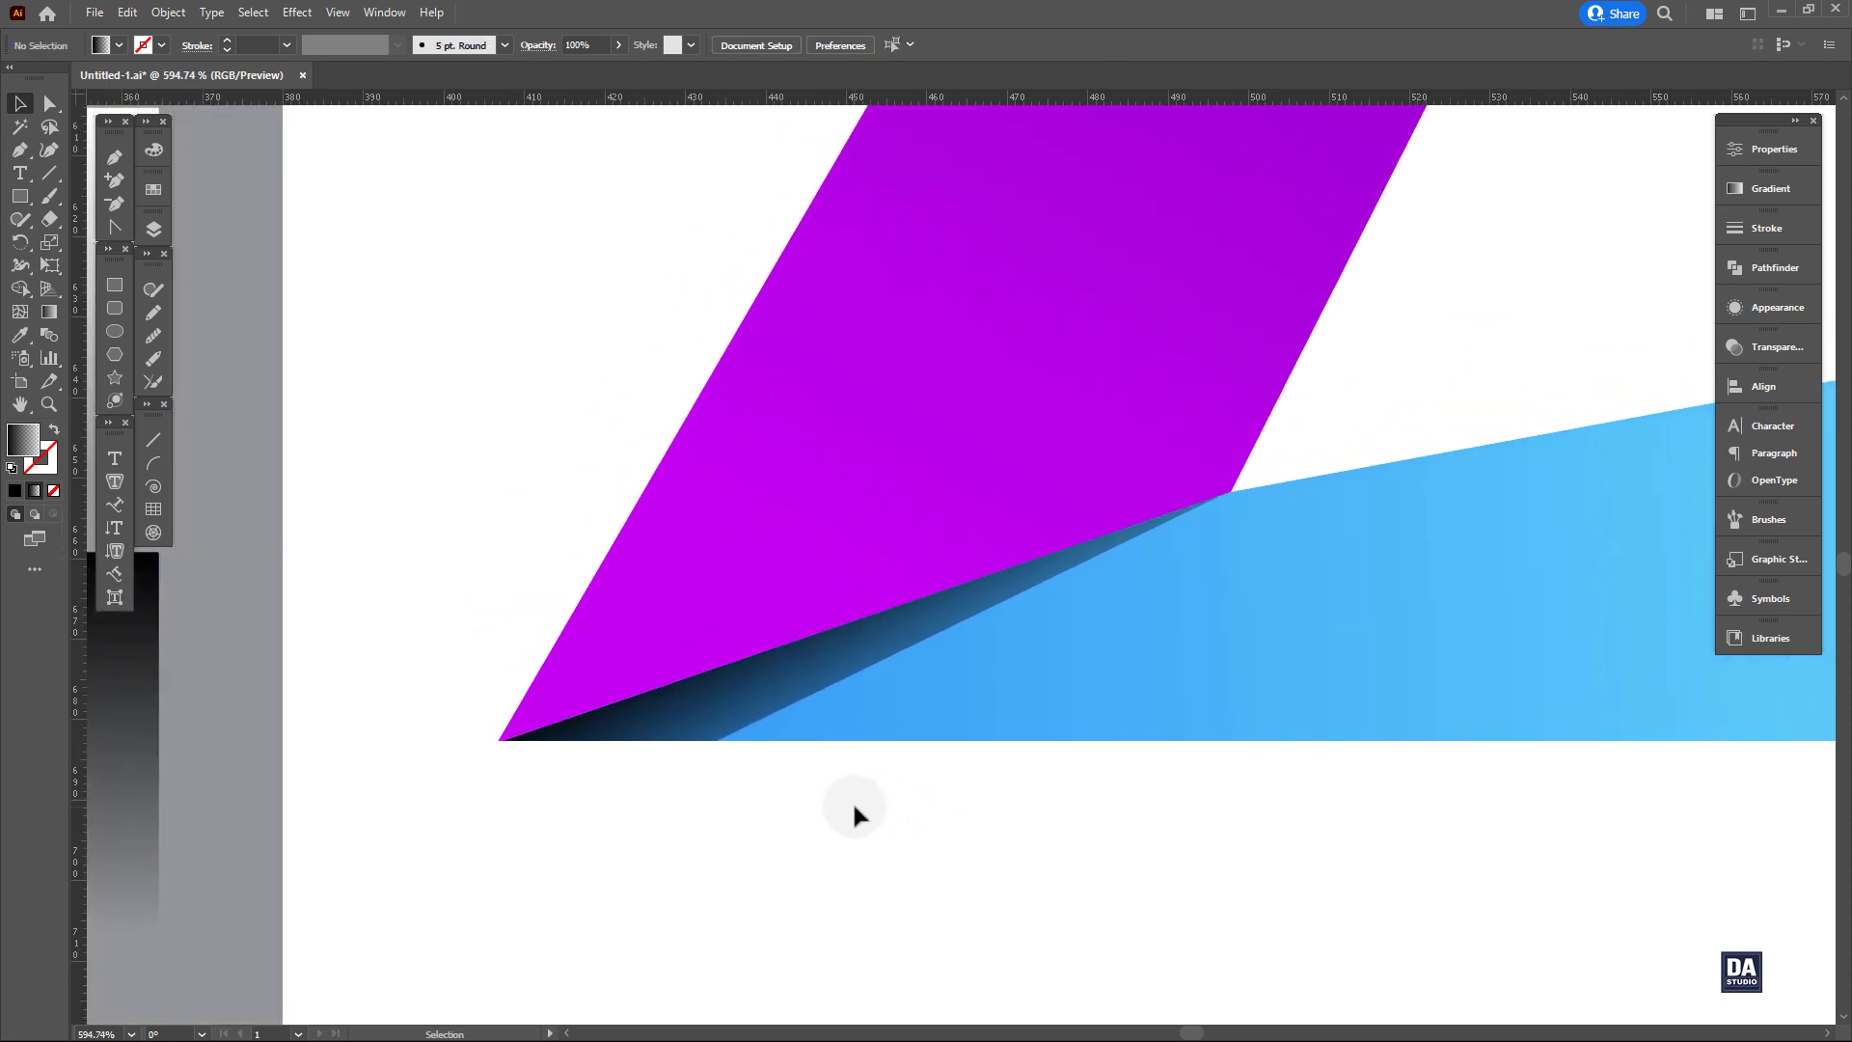
Set the shadow shape's blending mode to Overlay and deselect it.
{"action": "left_click", "coordinate": [786, 710]}
{"action": "left_click", "coordinate": [1774, 347]}
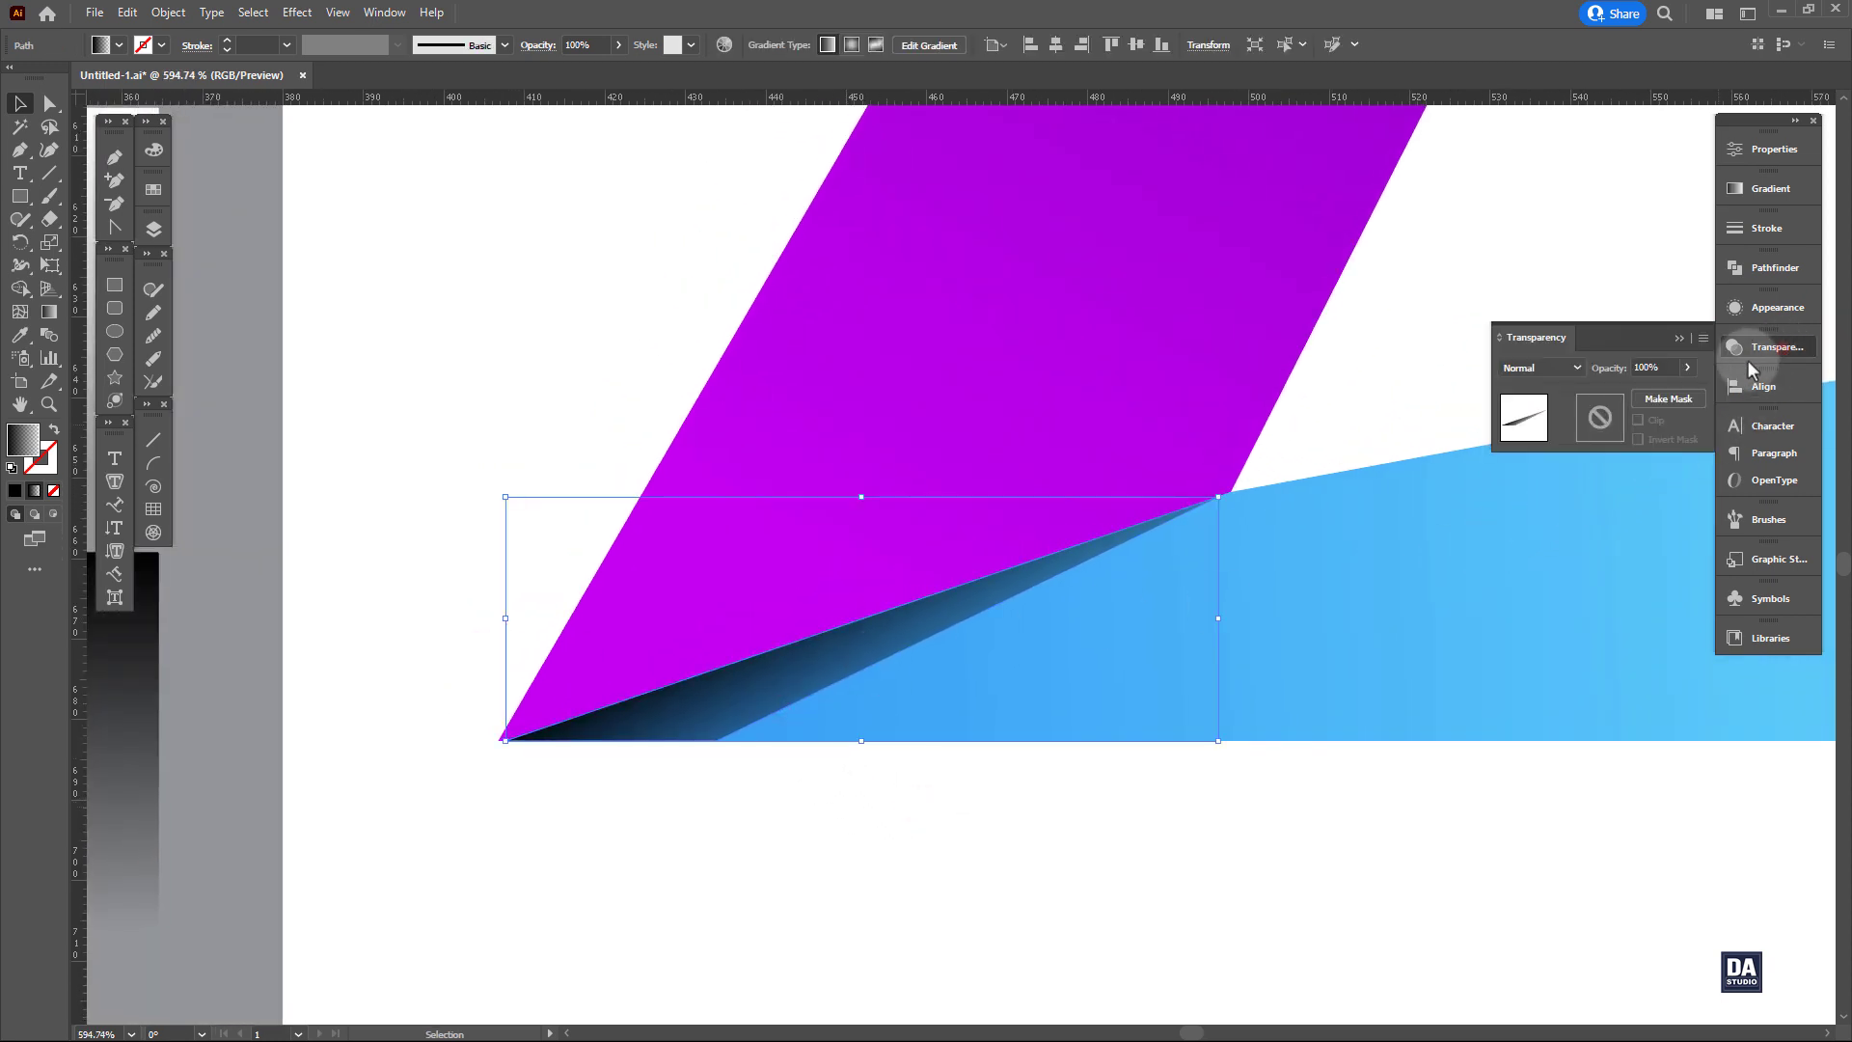
{"action": "left_click", "coordinate": [1577, 368]}
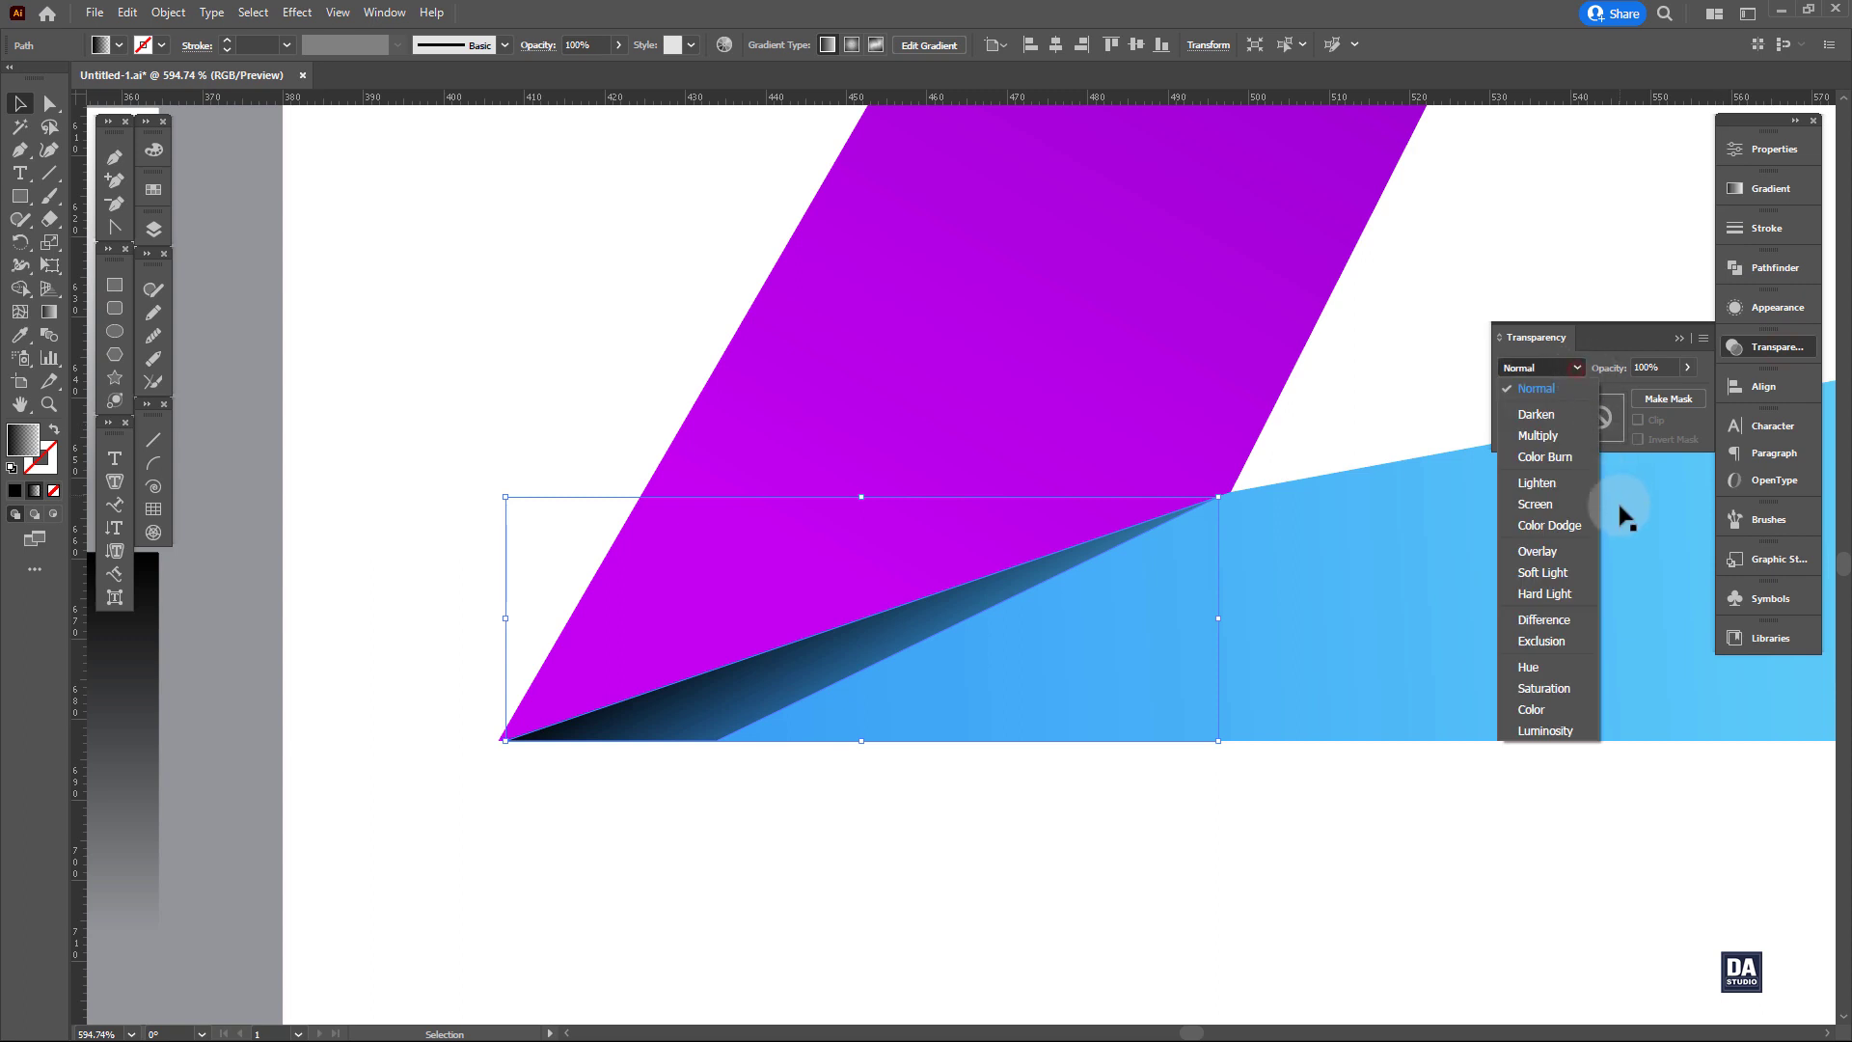
{"action": "left_click", "coordinate": [1572, 547]}
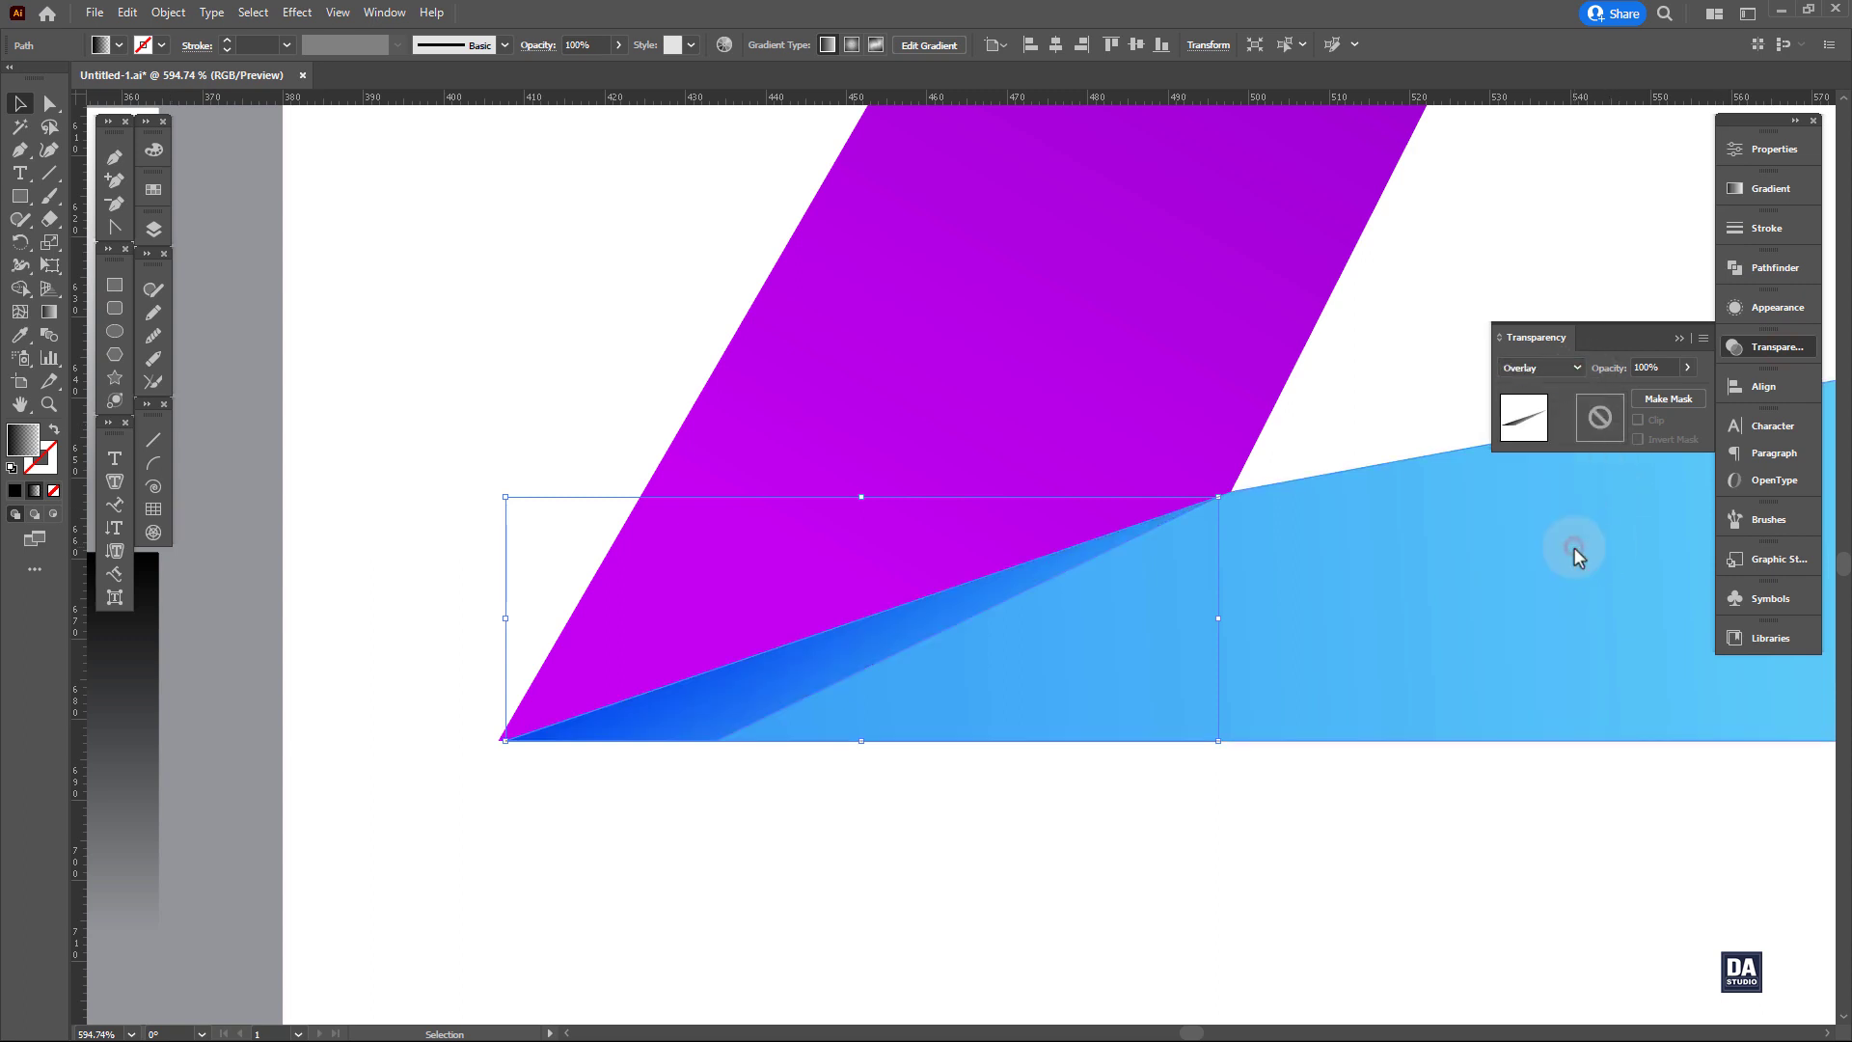
{"action": "left_click", "coordinate": [1304, 829]}
Shorten the Overlay shadow's gradient so it fades out from the purple edge to the shape's lower edge, and deselect it.
{"action": "key", "text": "ctrl+space"}
{"action": "left_click_drag", "start_coordinate": [1010, 800], "coordinate": [942, 760]}
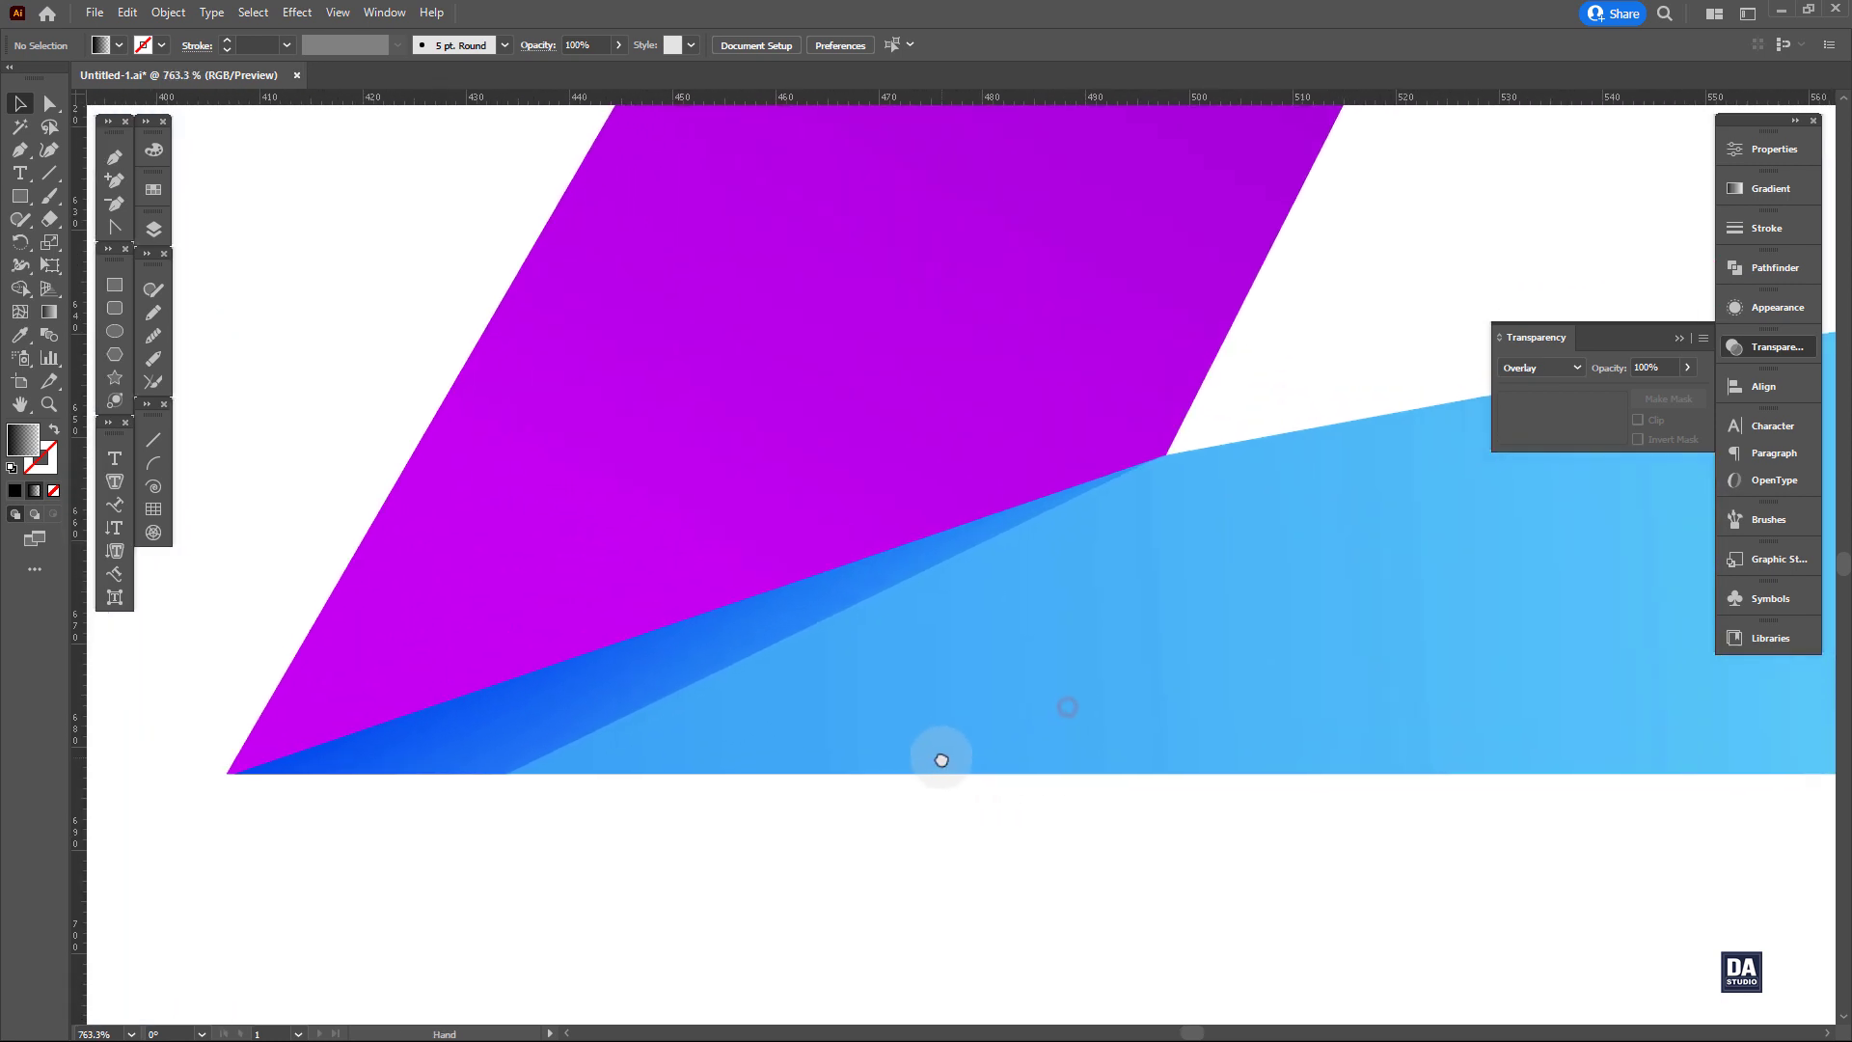
{"action": "scroll", "coordinate": [749, 682], "scroll_direction": "up", "scroll_amount": 2}
{"action": "left_click", "coordinate": [662, 644]}
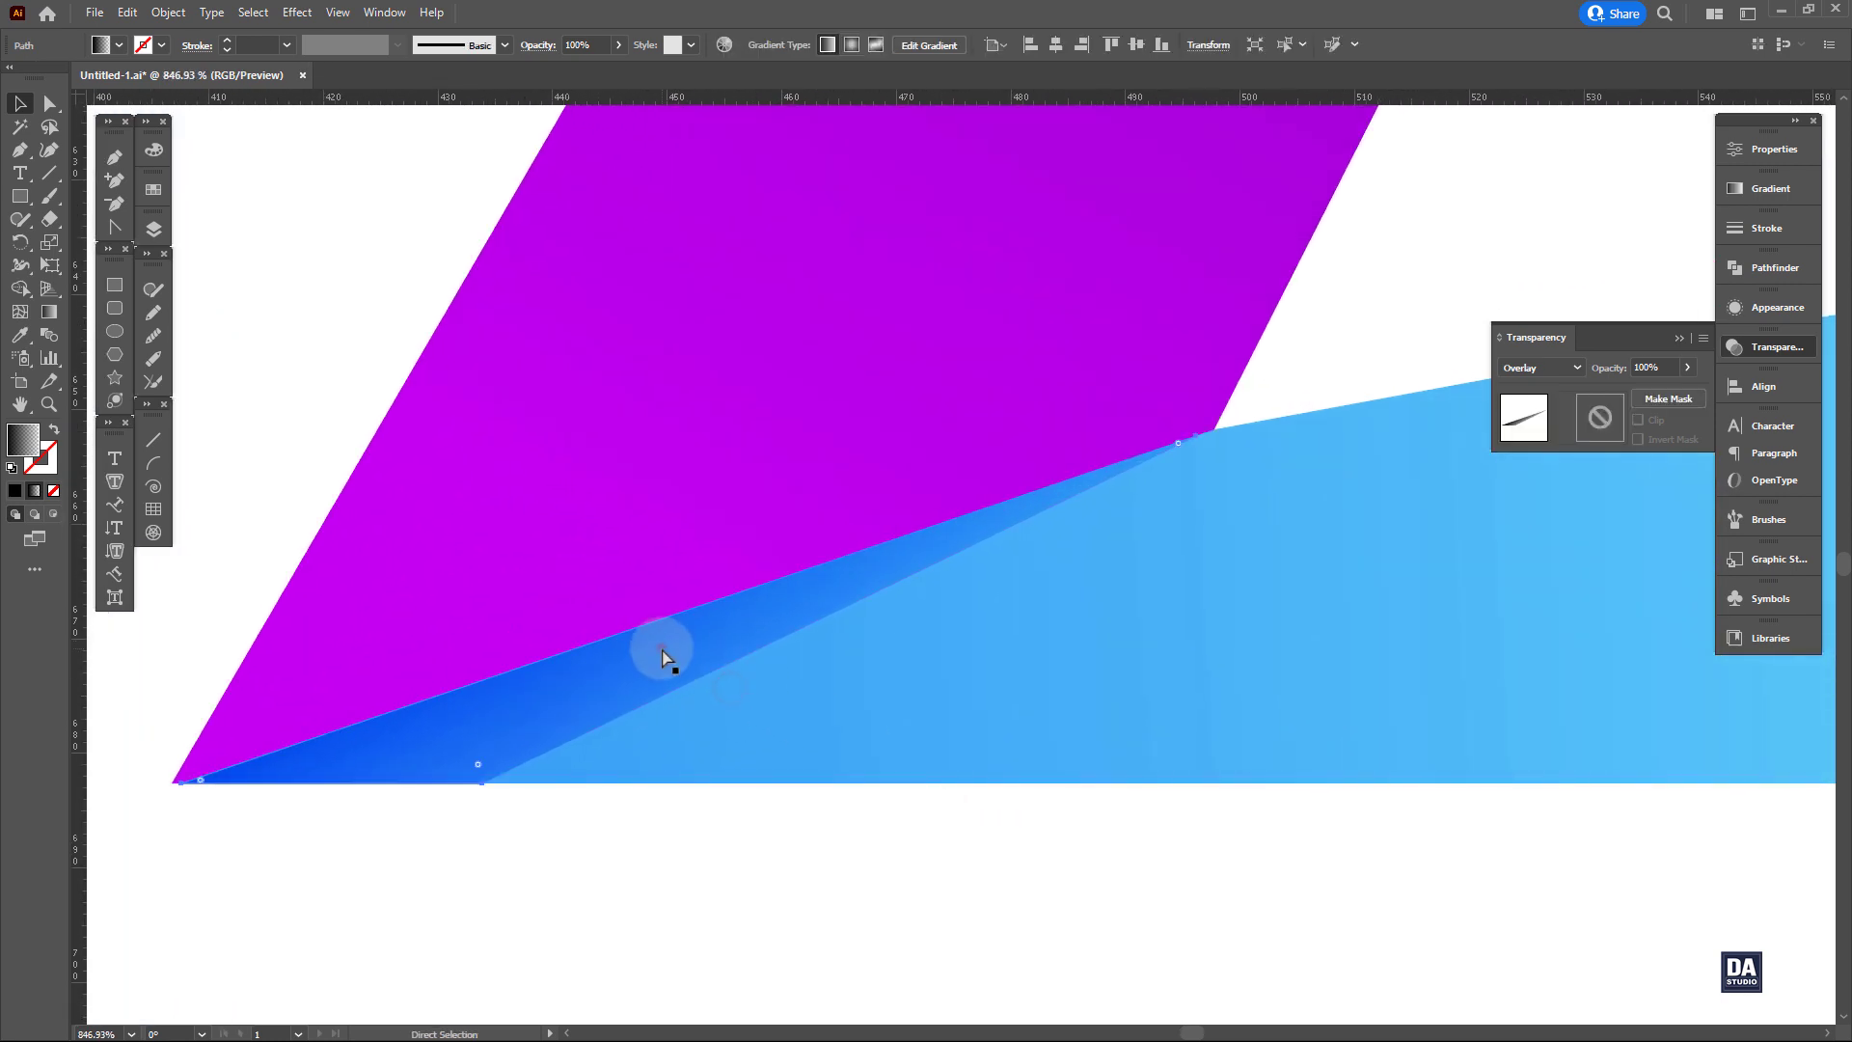
{"action": "key", "text": "g"}
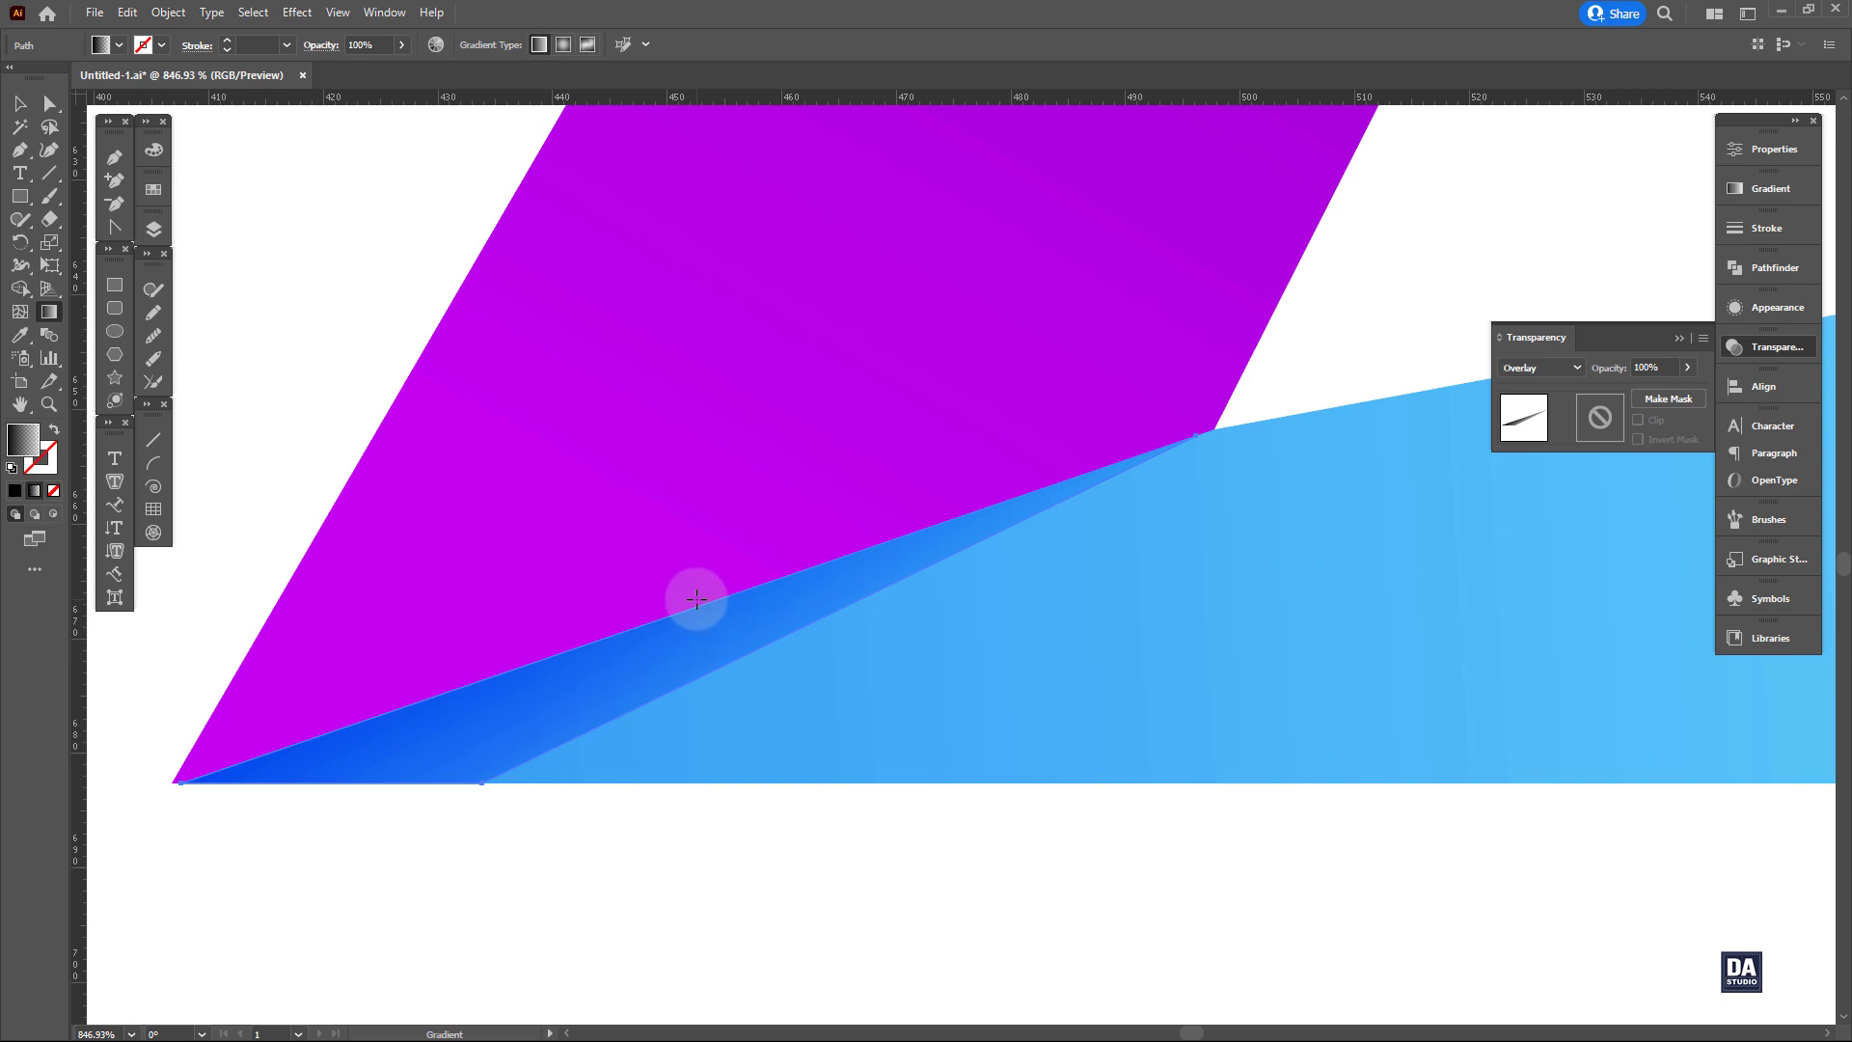
{"action": "left_click_drag", "start_coordinate": [696, 599], "coordinate": [725, 664]}
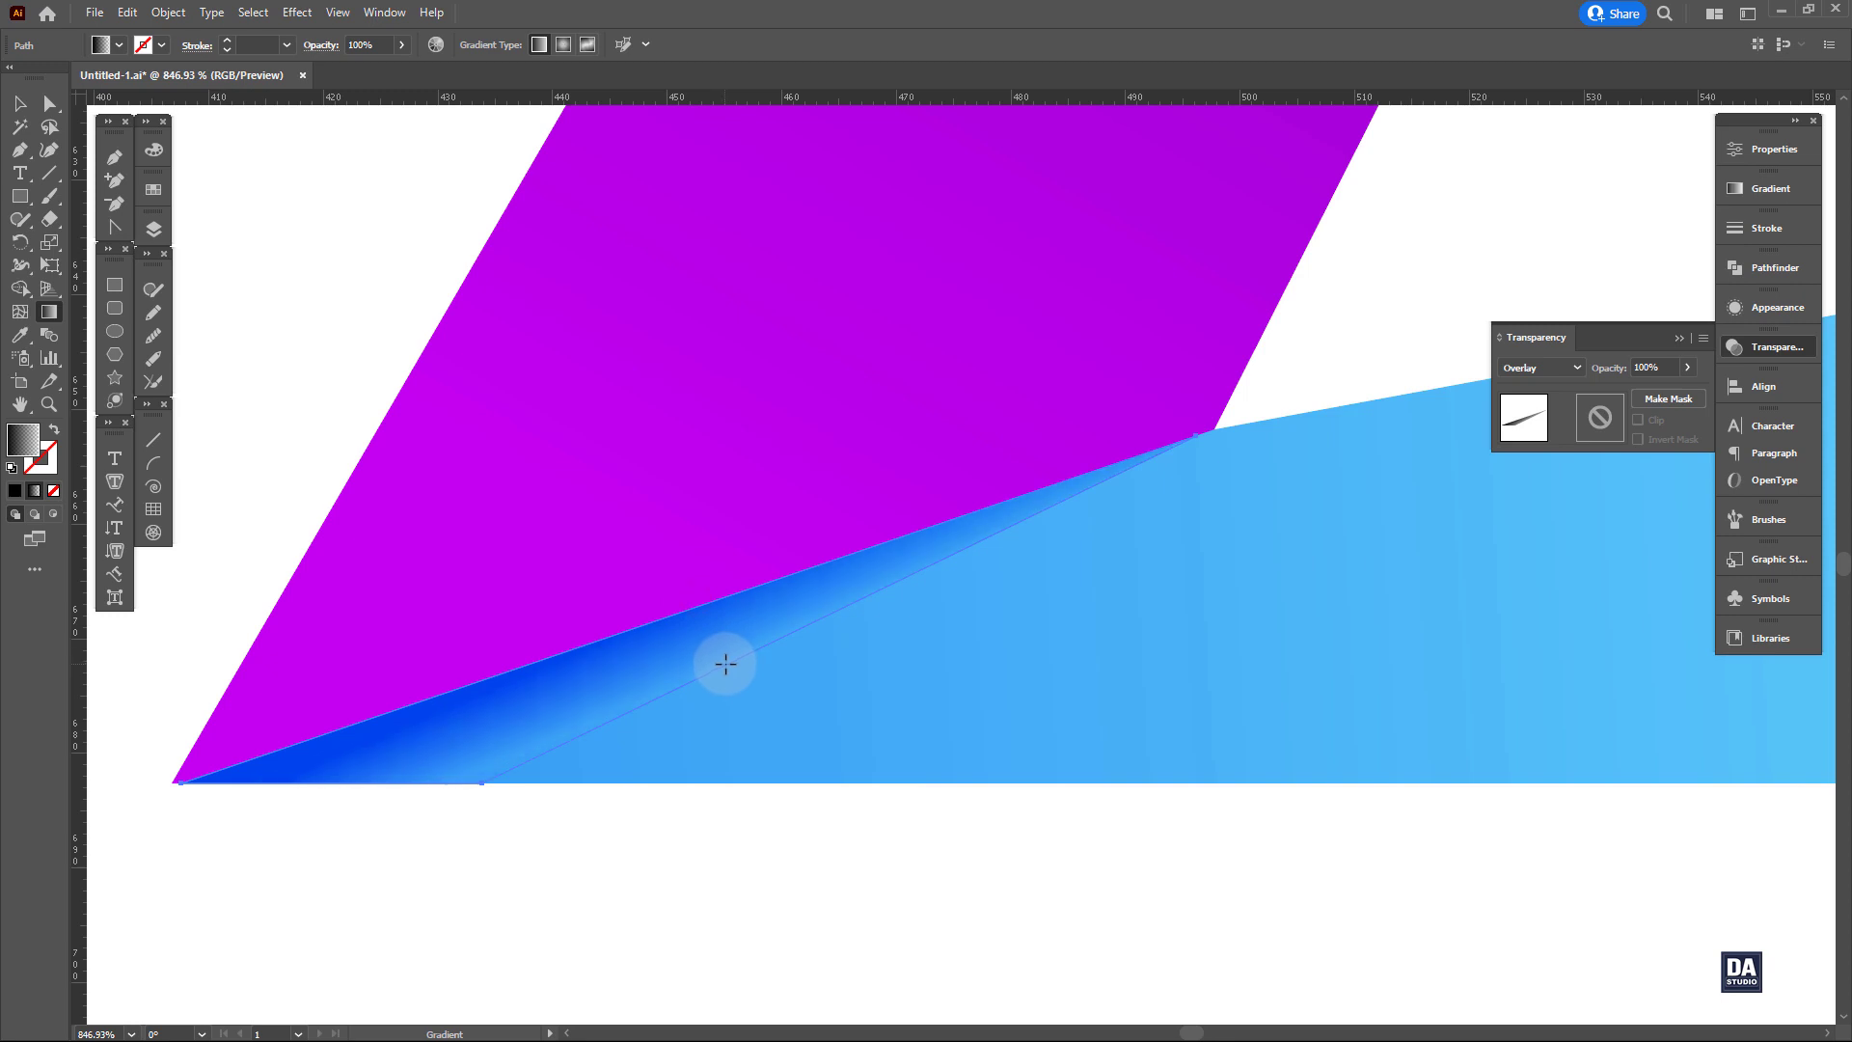
{"action": "left_click", "coordinate": [734, 915], "text": "ctrl"}
Draw a second thin Pen triangle about 100 px long over the purple piece's lower edge at the lower-left corner.
{"action": "key", "text": "ctrl+space"}
{"action": "left_click_drag", "start_coordinate": [1076, 820], "coordinate": [942, 823]}
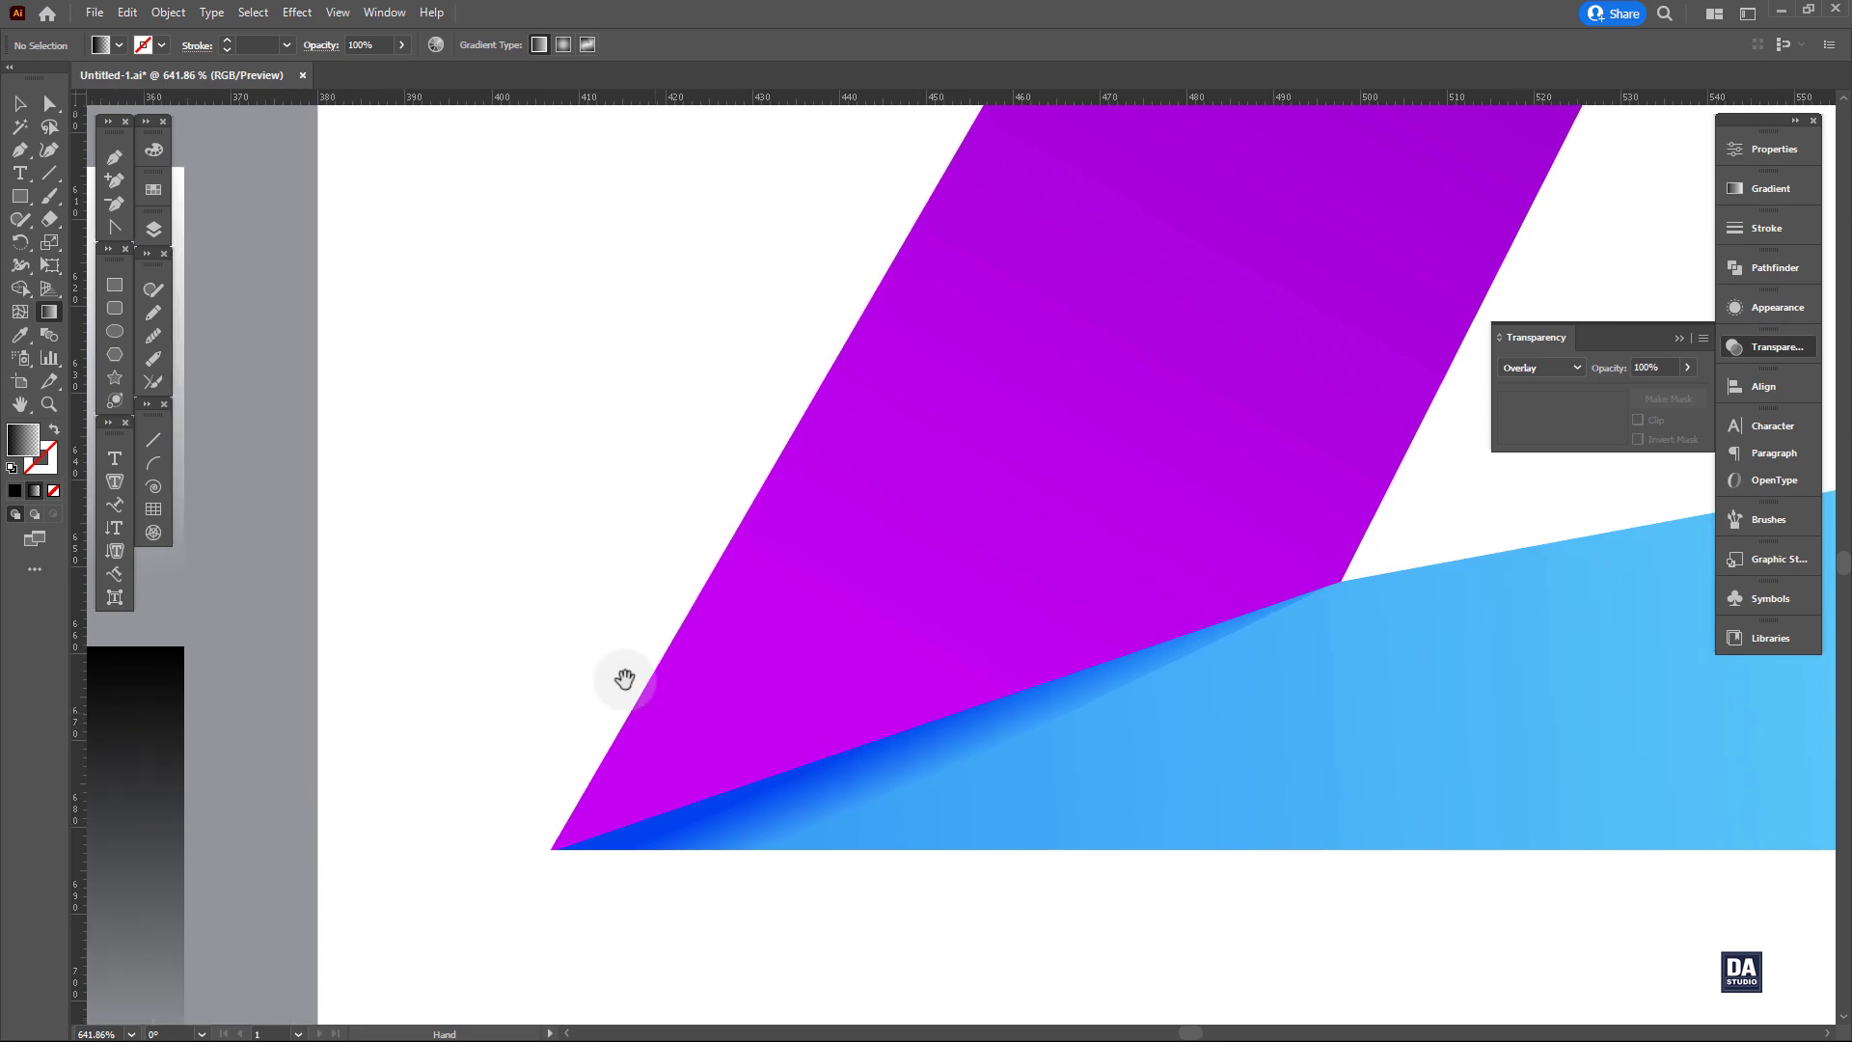
{"action": "left_click", "coordinate": [114, 157]}
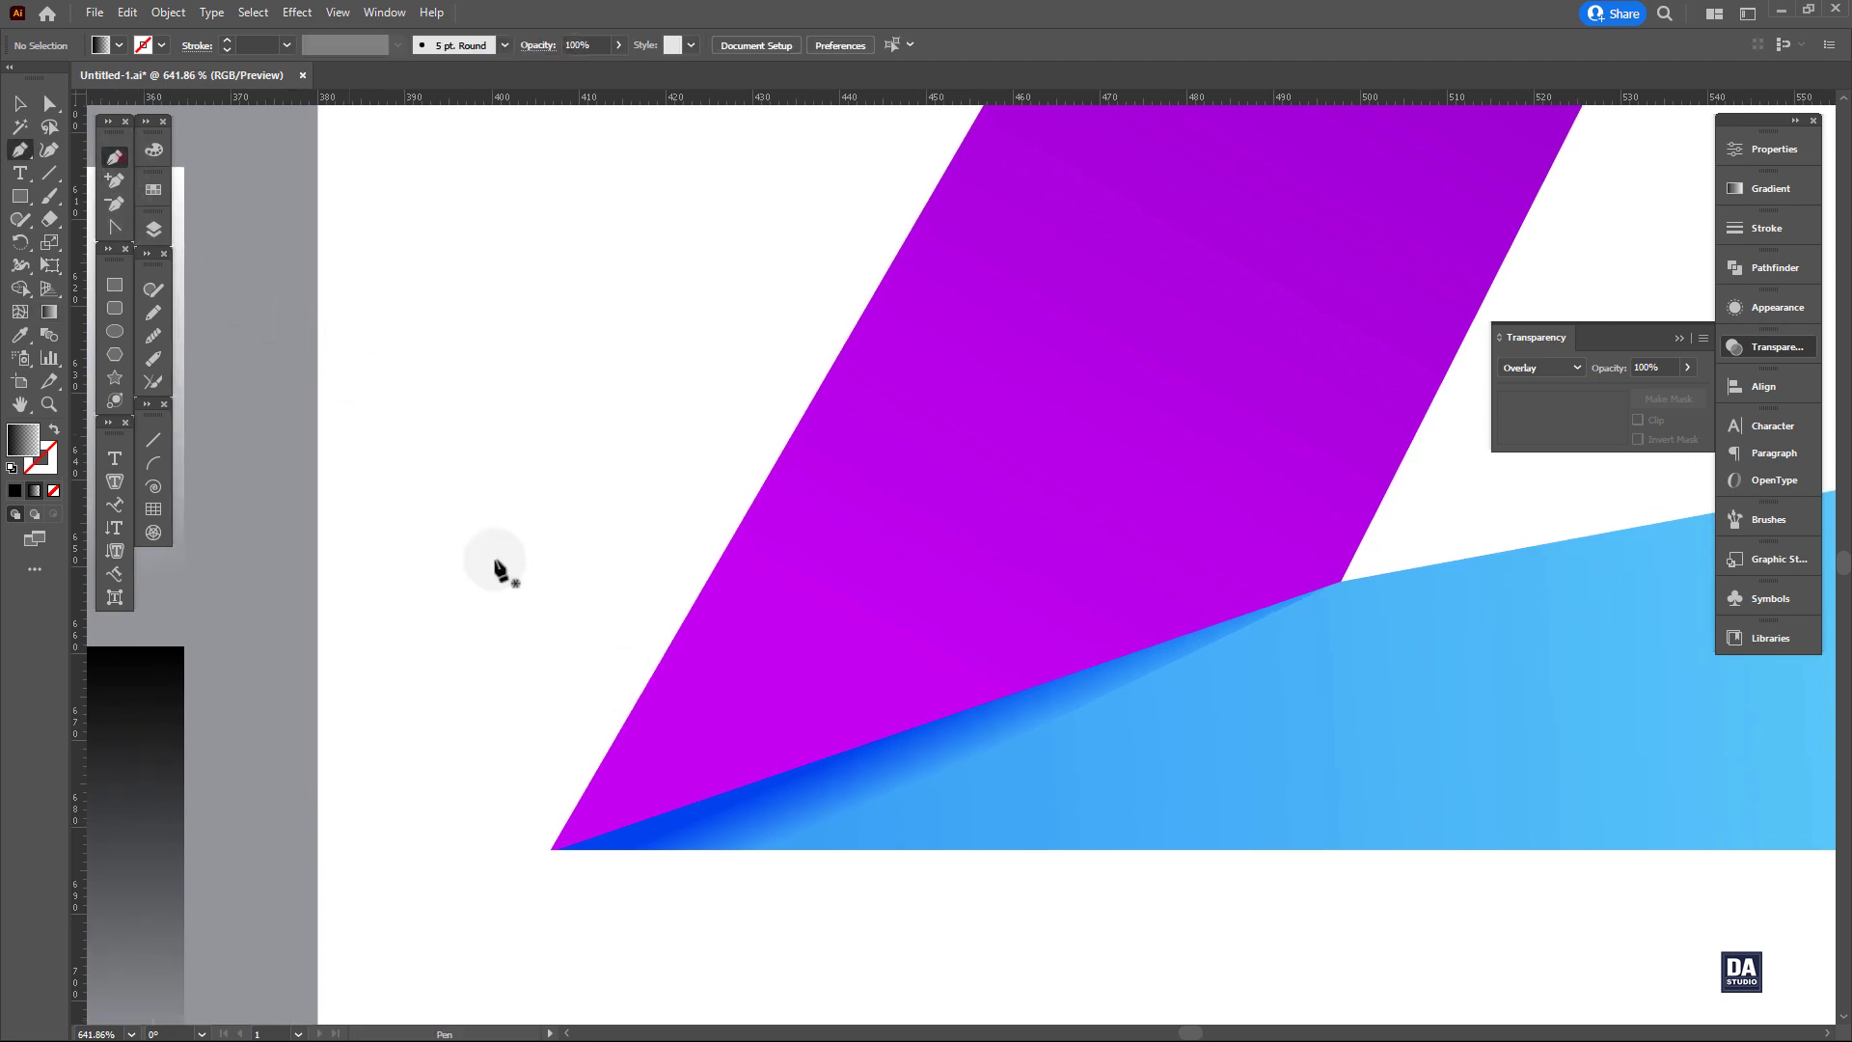
{"action": "left_click", "coordinate": [569, 741]}
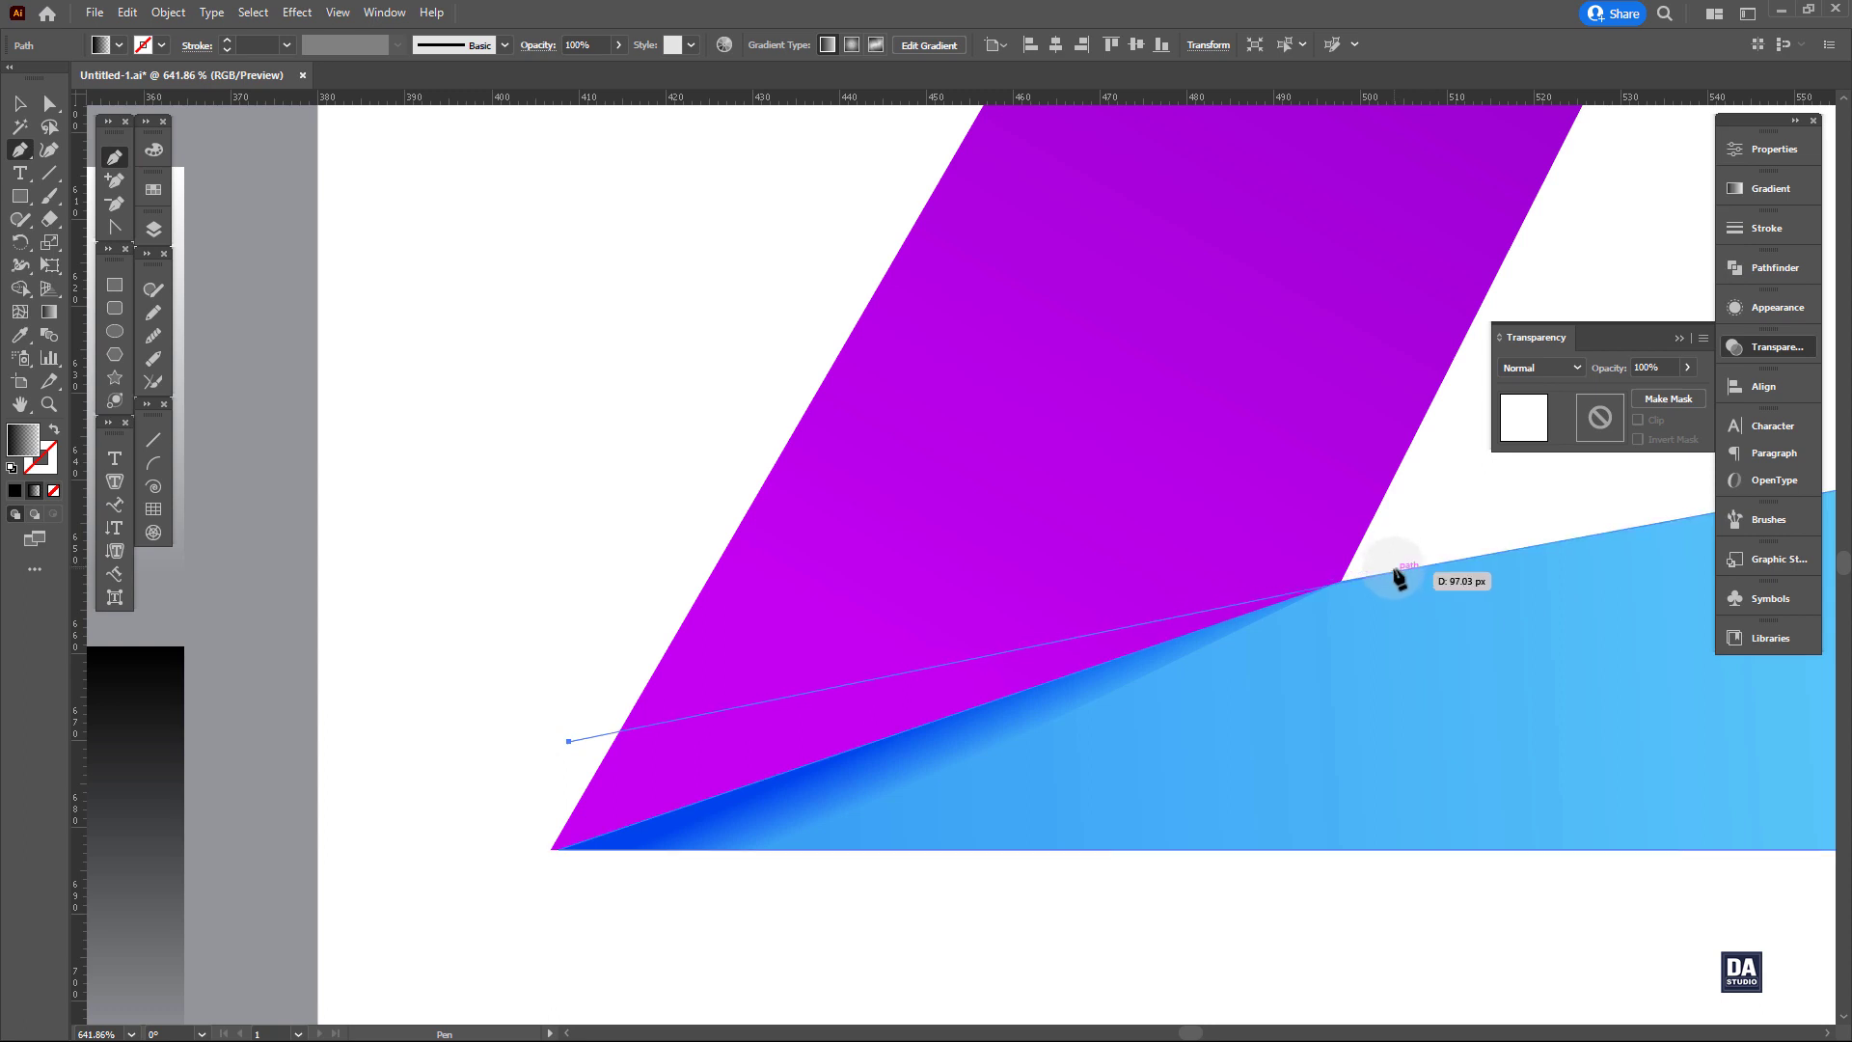
{"action": "left_click", "coordinate": [1396, 572]}
{"action": "left_click", "coordinate": [506, 916]}
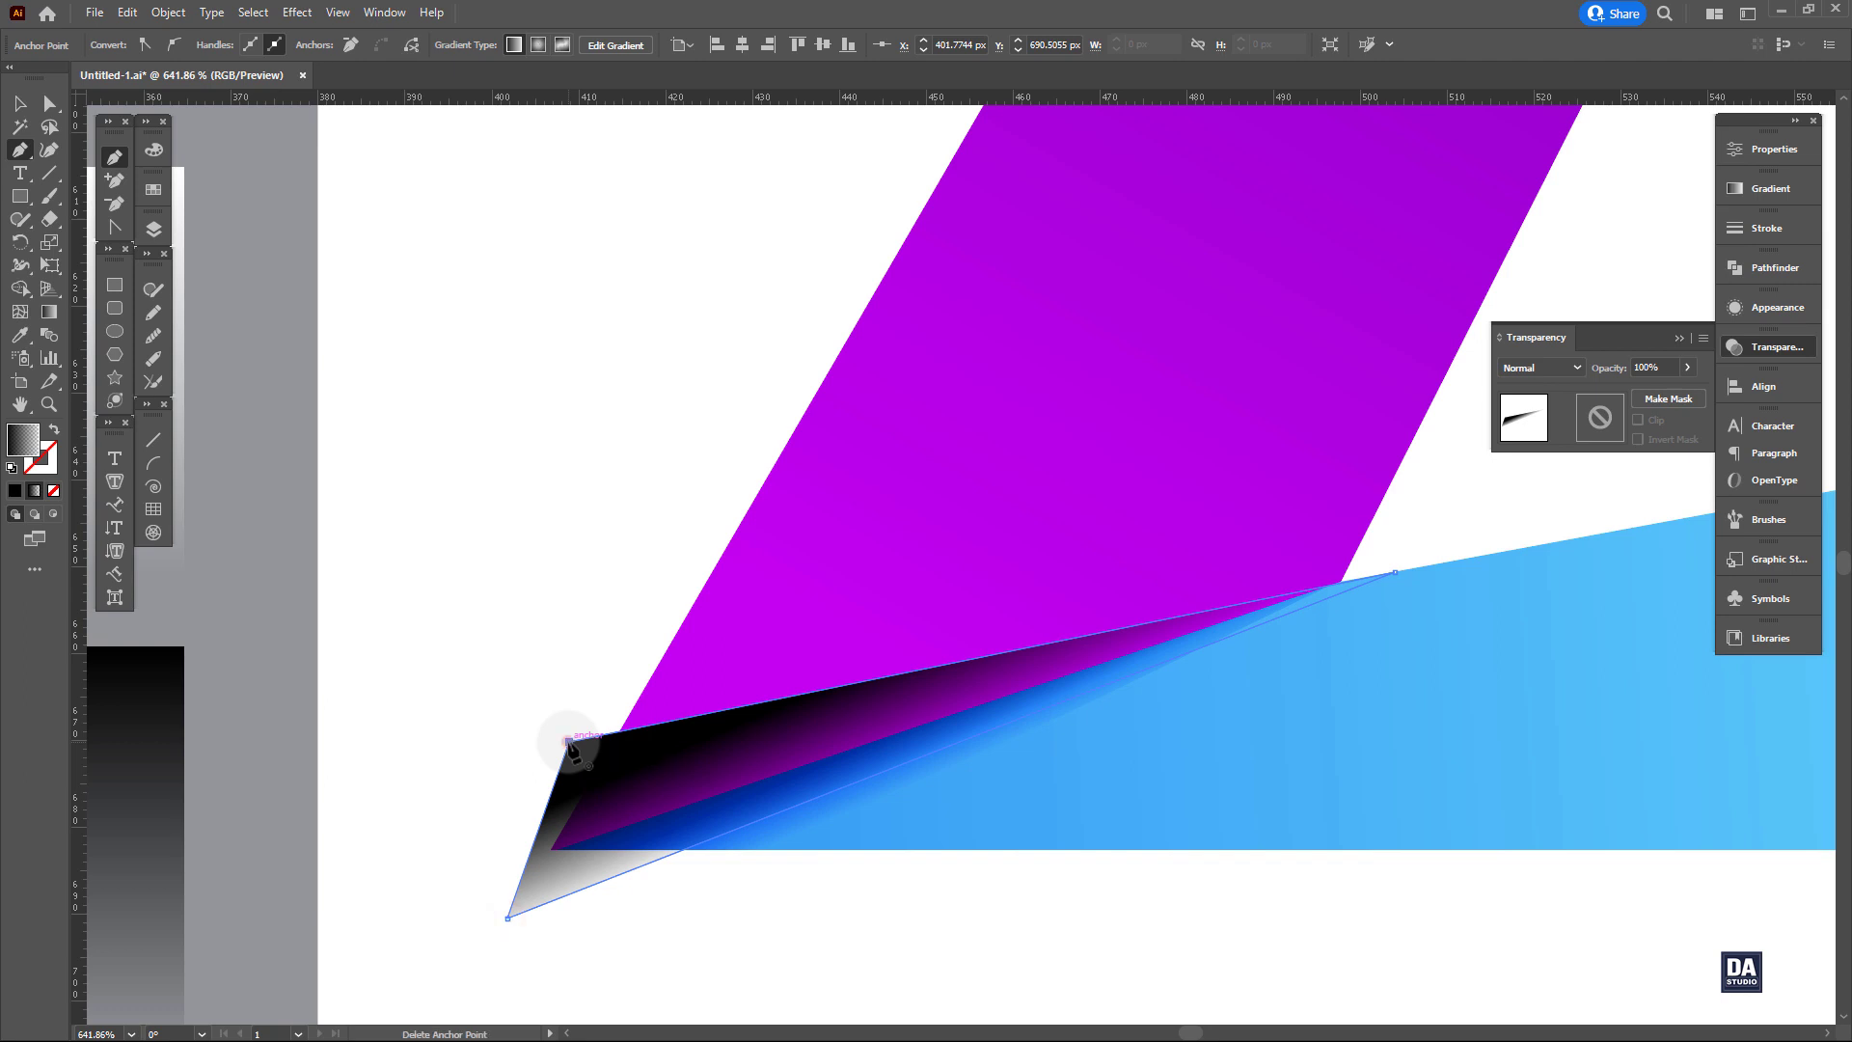
{"action": "left_click_drag", "start_coordinate": [570, 744], "coordinate": [569, 745]}
Trim the second triangle to the purple piece with the Shape Builder, removing the parts outside it.
{"action": "key", "text": "v"}
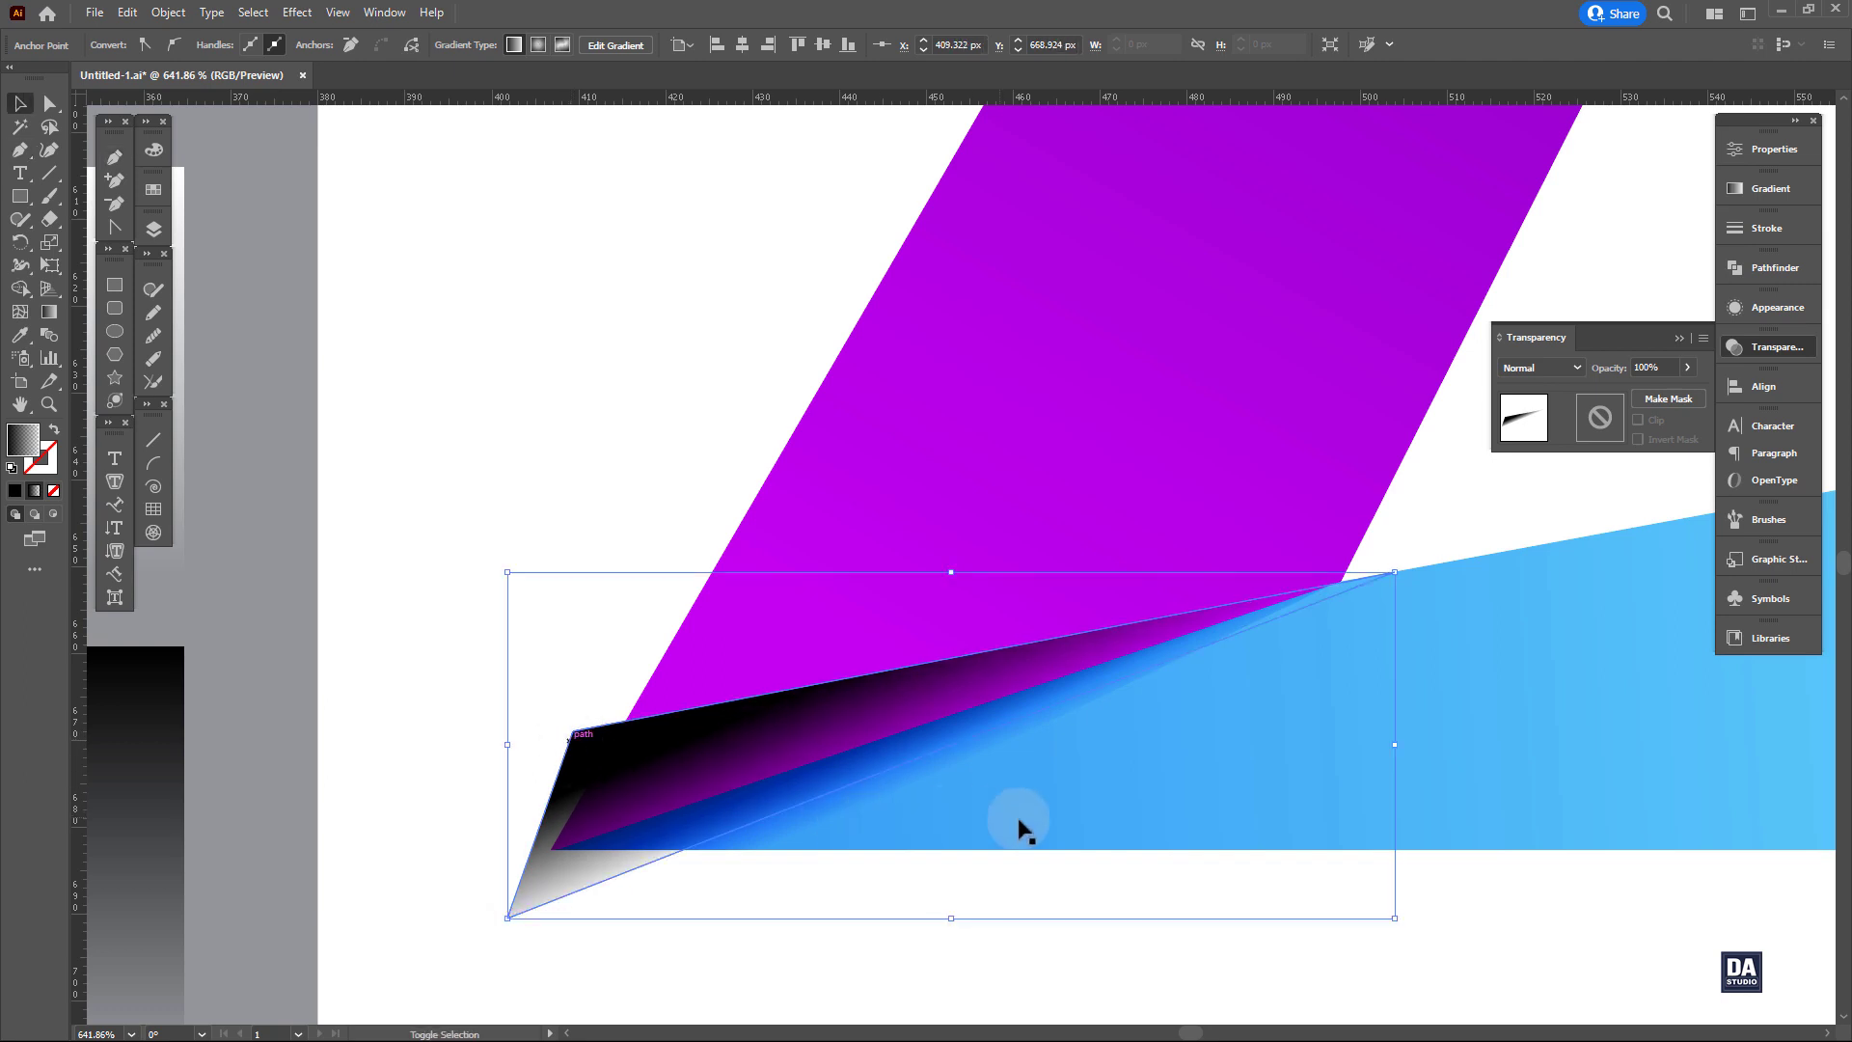
{"action": "left_click", "coordinate": [1045, 823], "text": "shift"}
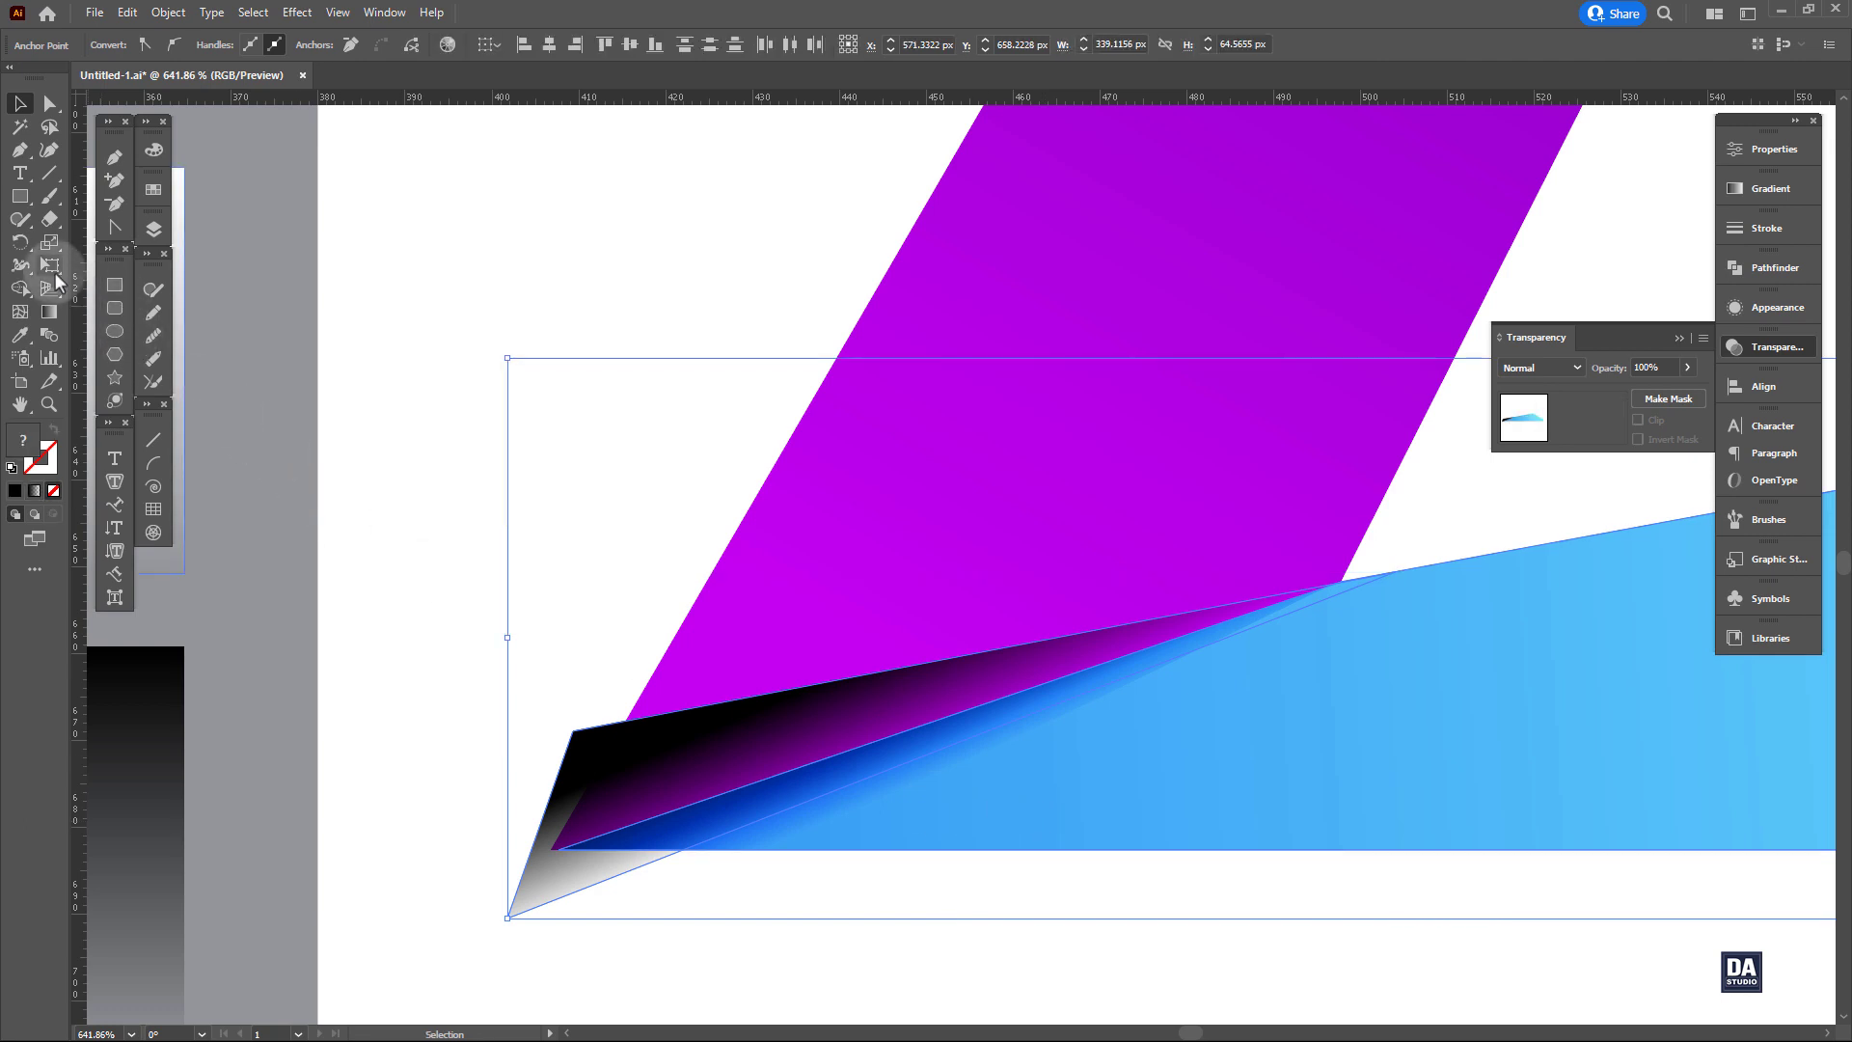
{"action": "left_click", "coordinate": [20, 288]}
{"action": "left_click_drag", "start_coordinate": [556, 842], "coordinate": [574, 871]}
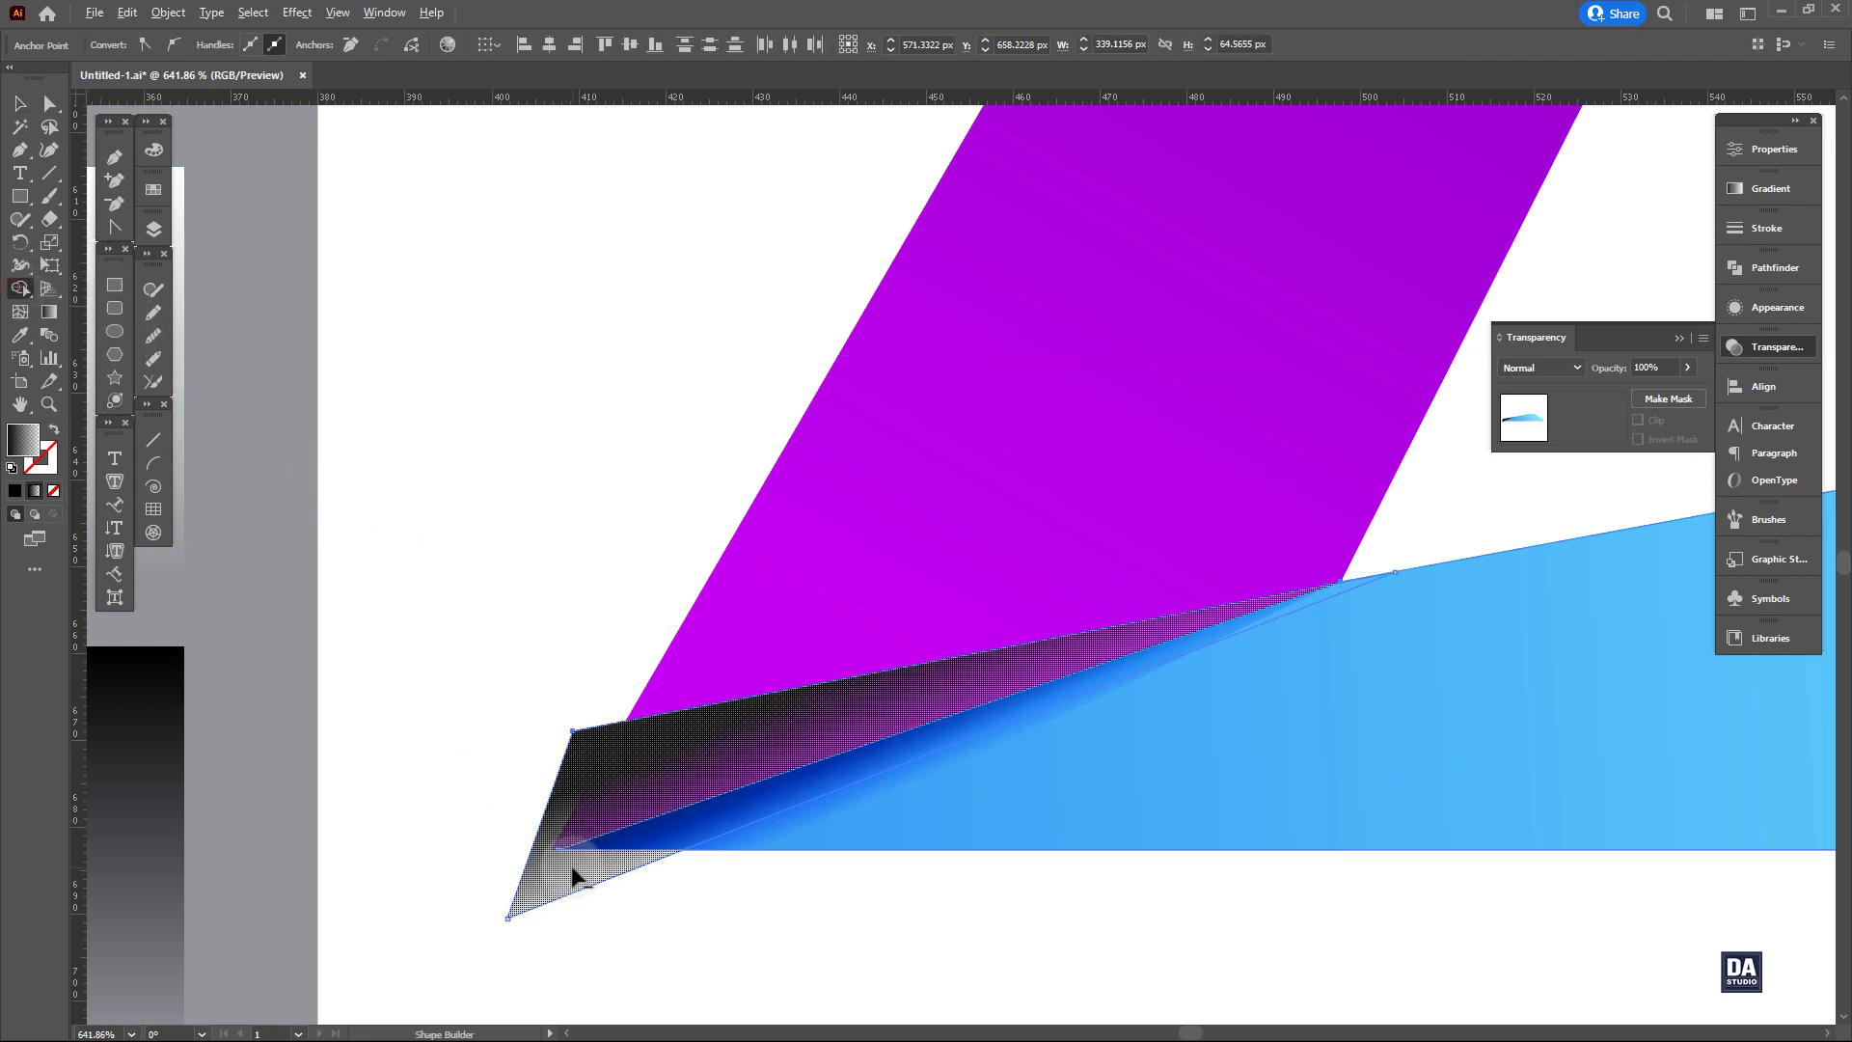
{"action": "left_click", "coordinate": [727, 915], "text": "ctrl"}
{"action": "left_click", "coordinate": [702, 751], "text": "ctrl"}
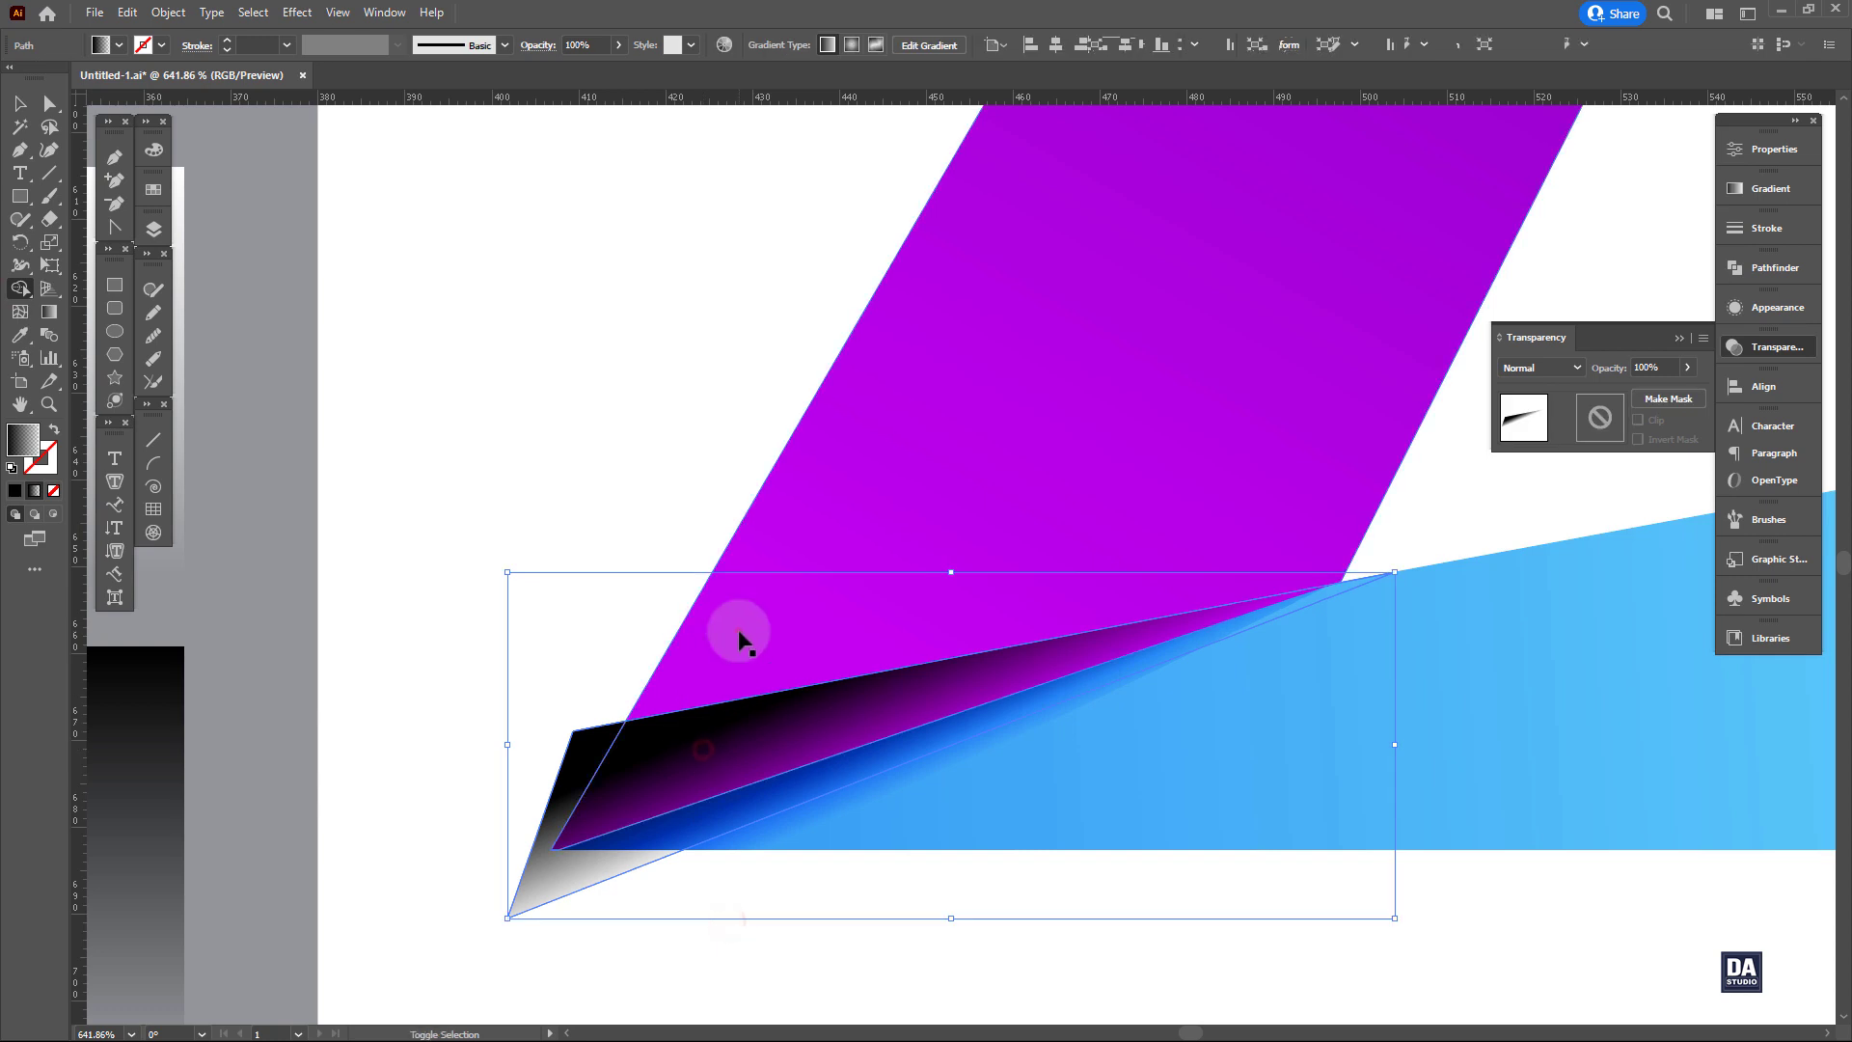
{"action": "left_click", "coordinate": [739, 632], "text": "ctrl+shift"}
{"action": "left_click", "coordinate": [648, 846], "text": "alt"}
Redirect the second shadow's gradient upward across its width, dark along the blue seam and transparent at its upper edge.
{"action": "left_click", "coordinate": [652, 768], "text": "ctrl"}
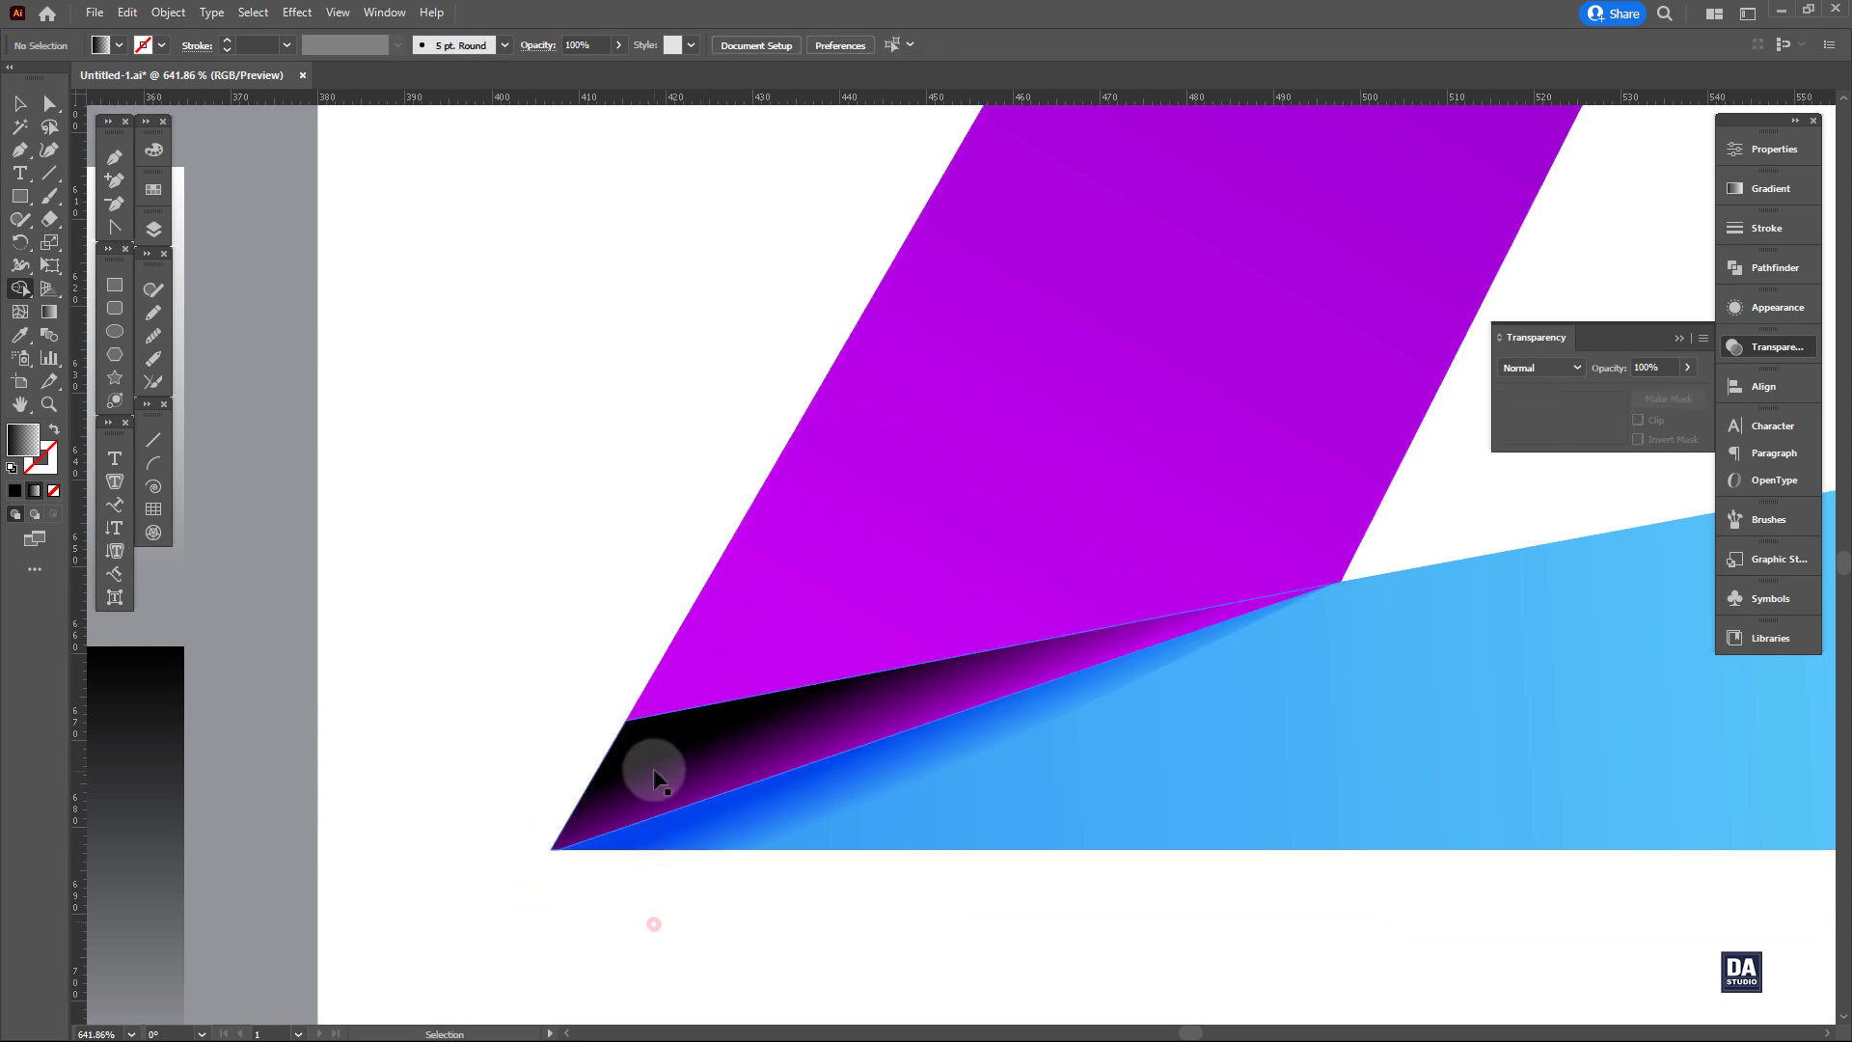
{"action": "key", "text": "g"}
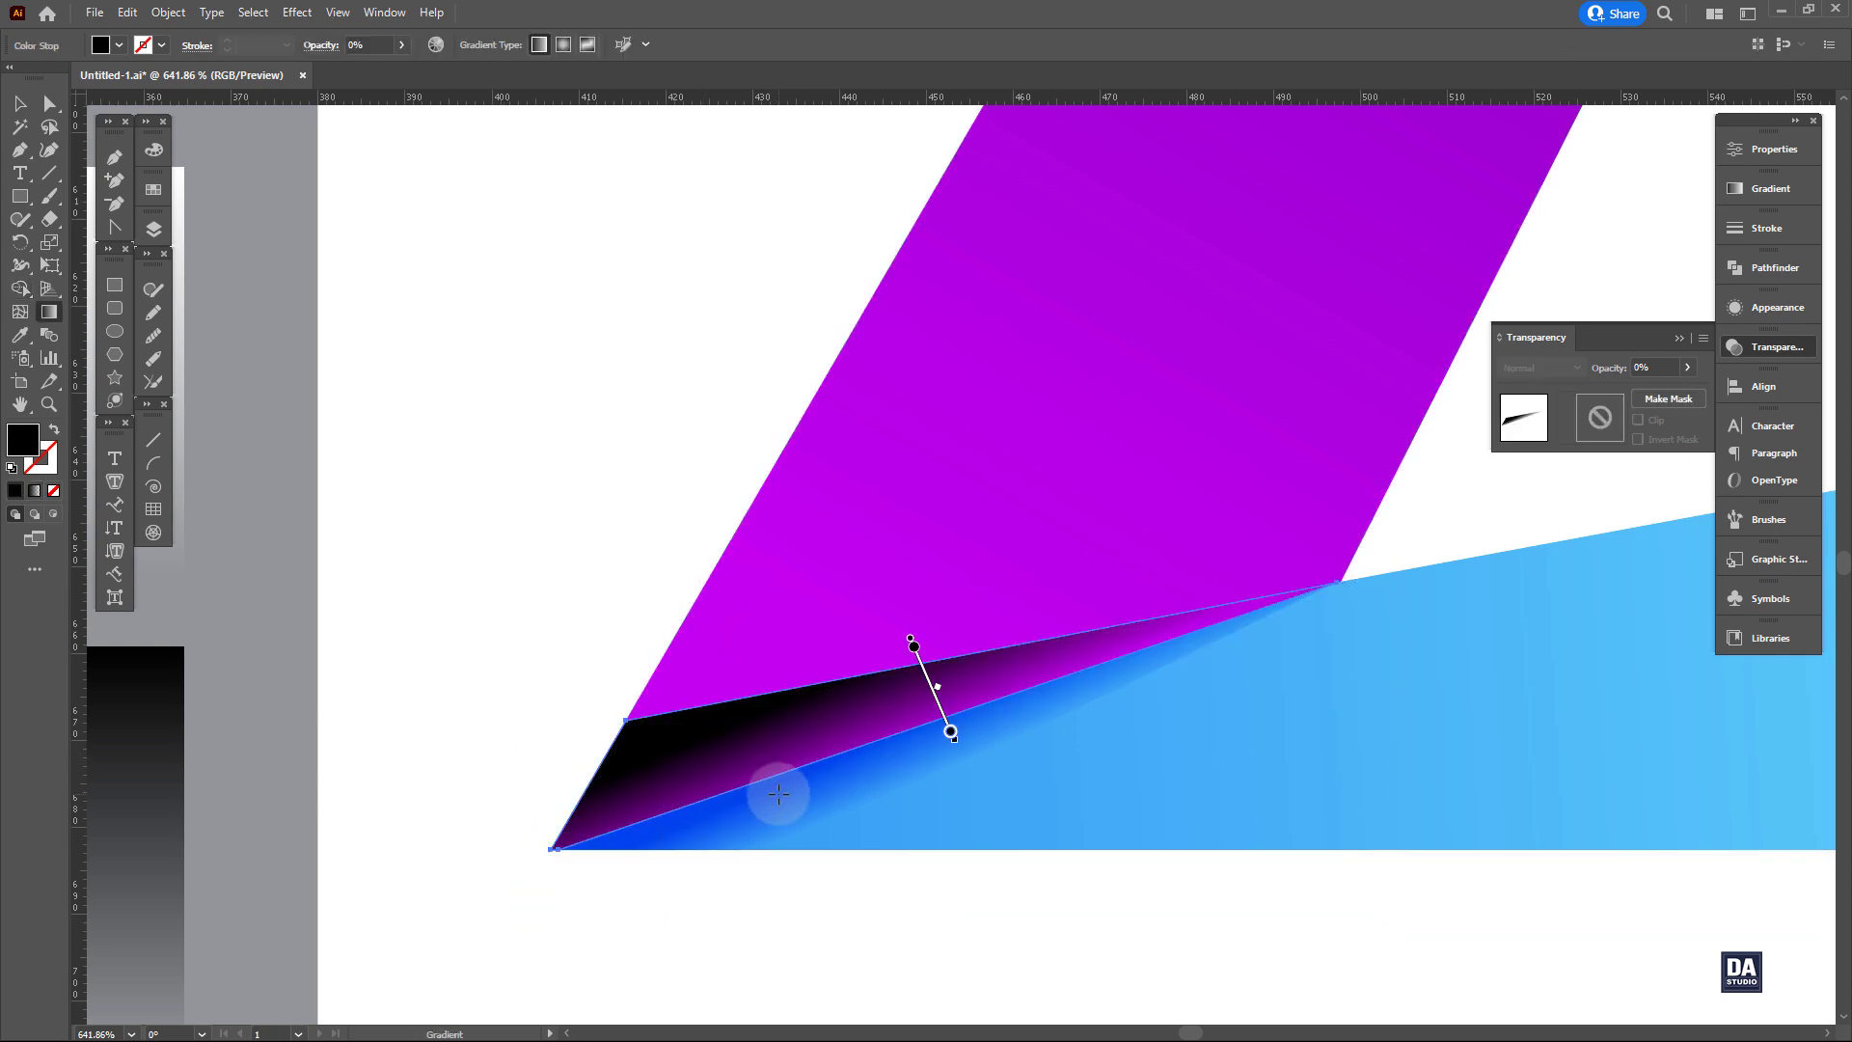
{"action": "left_click_drag", "start_coordinate": [778, 785], "coordinate": [764, 704]}
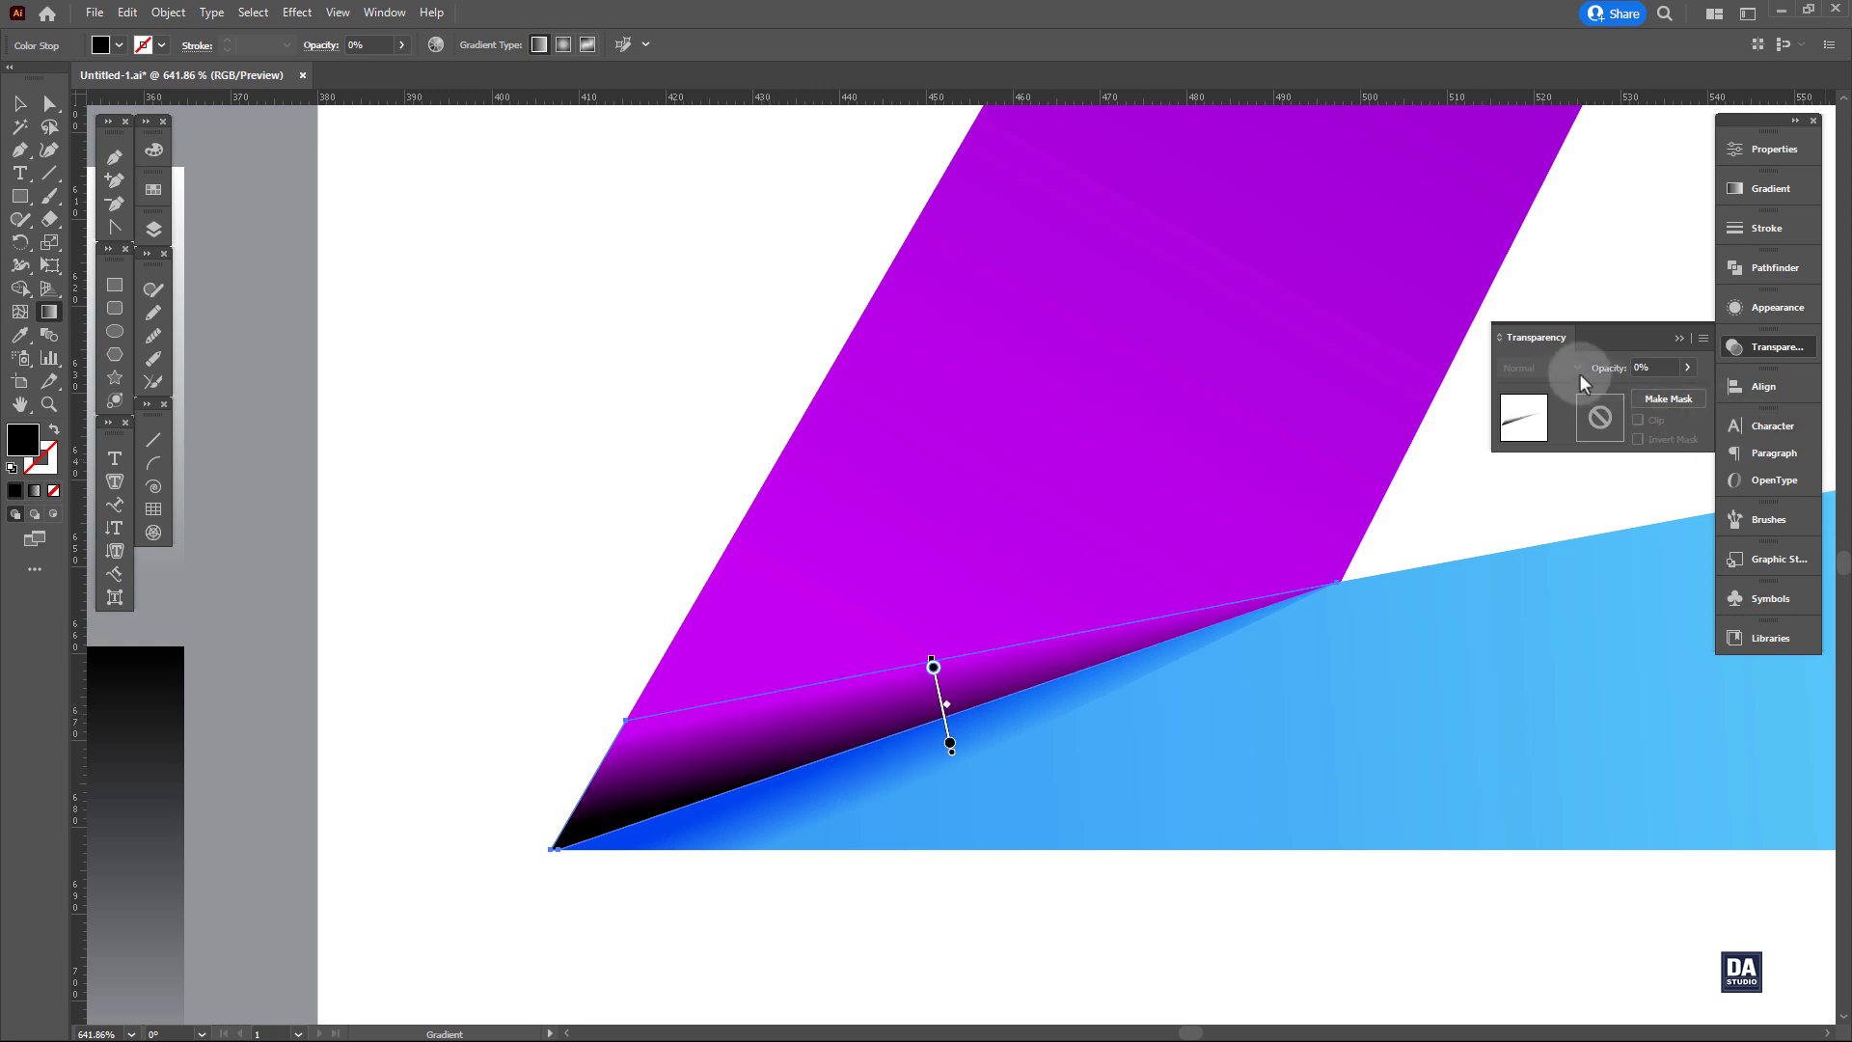
Set the blend mode of the purple piece's lower-corner shadow to Overlay.
{"action": "key", "text": "v"}
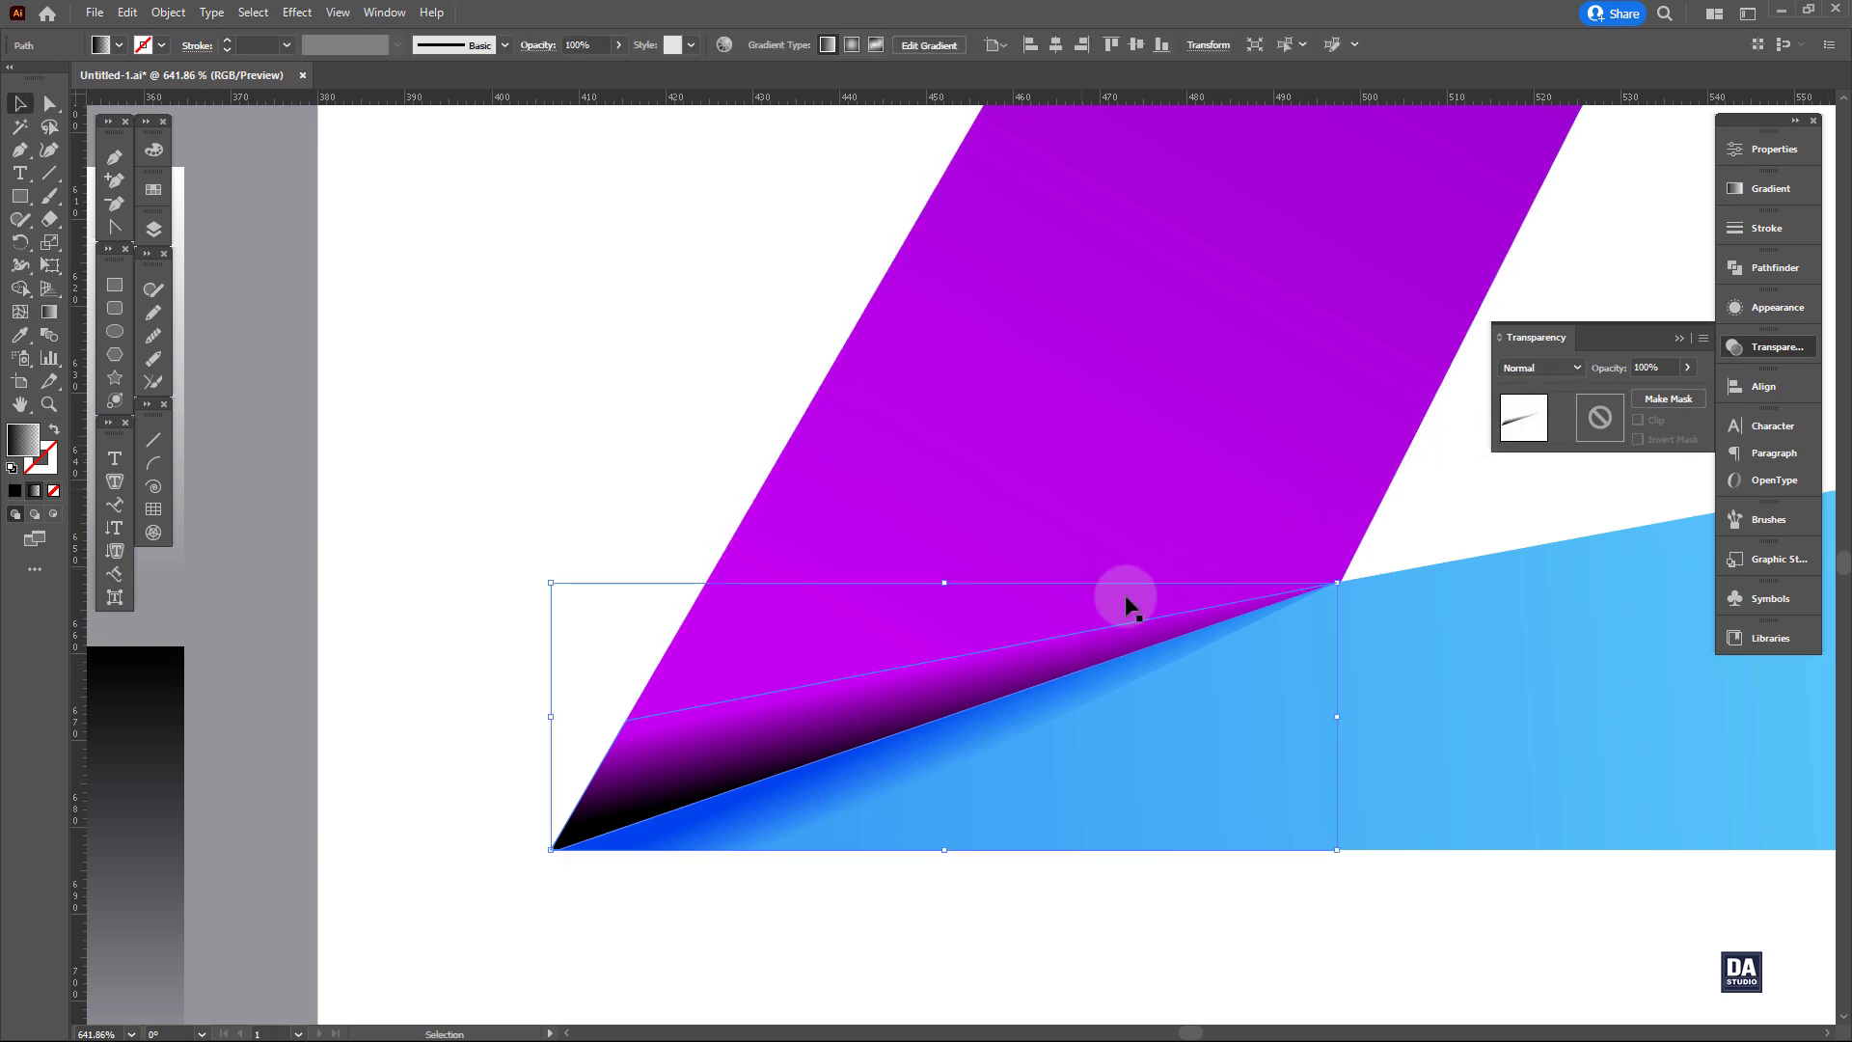
{"action": "left_click", "coordinate": [1554, 372]}
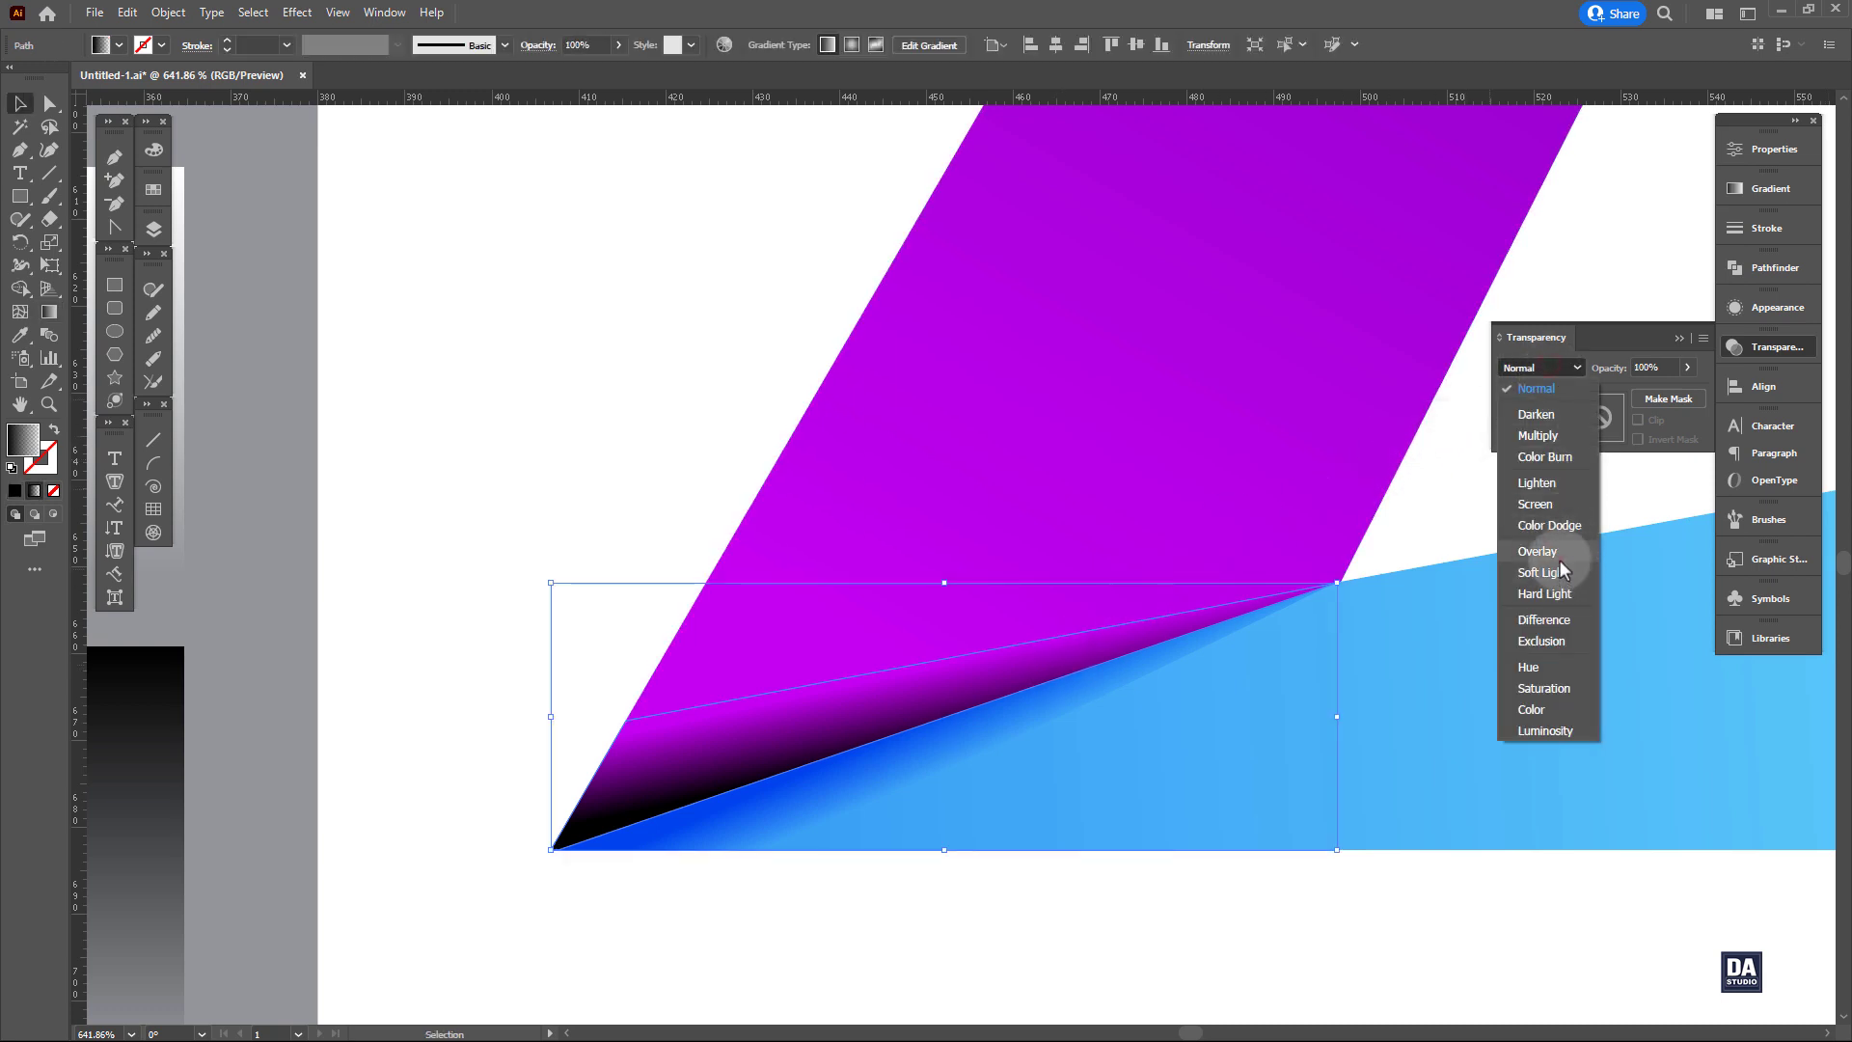
{"action": "left_click", "coordinate": [1561, 558]}
{"action": "left_click", "coordinate": [912, 934]}
{"action": "left_click", "coordinate": [767, 777]}
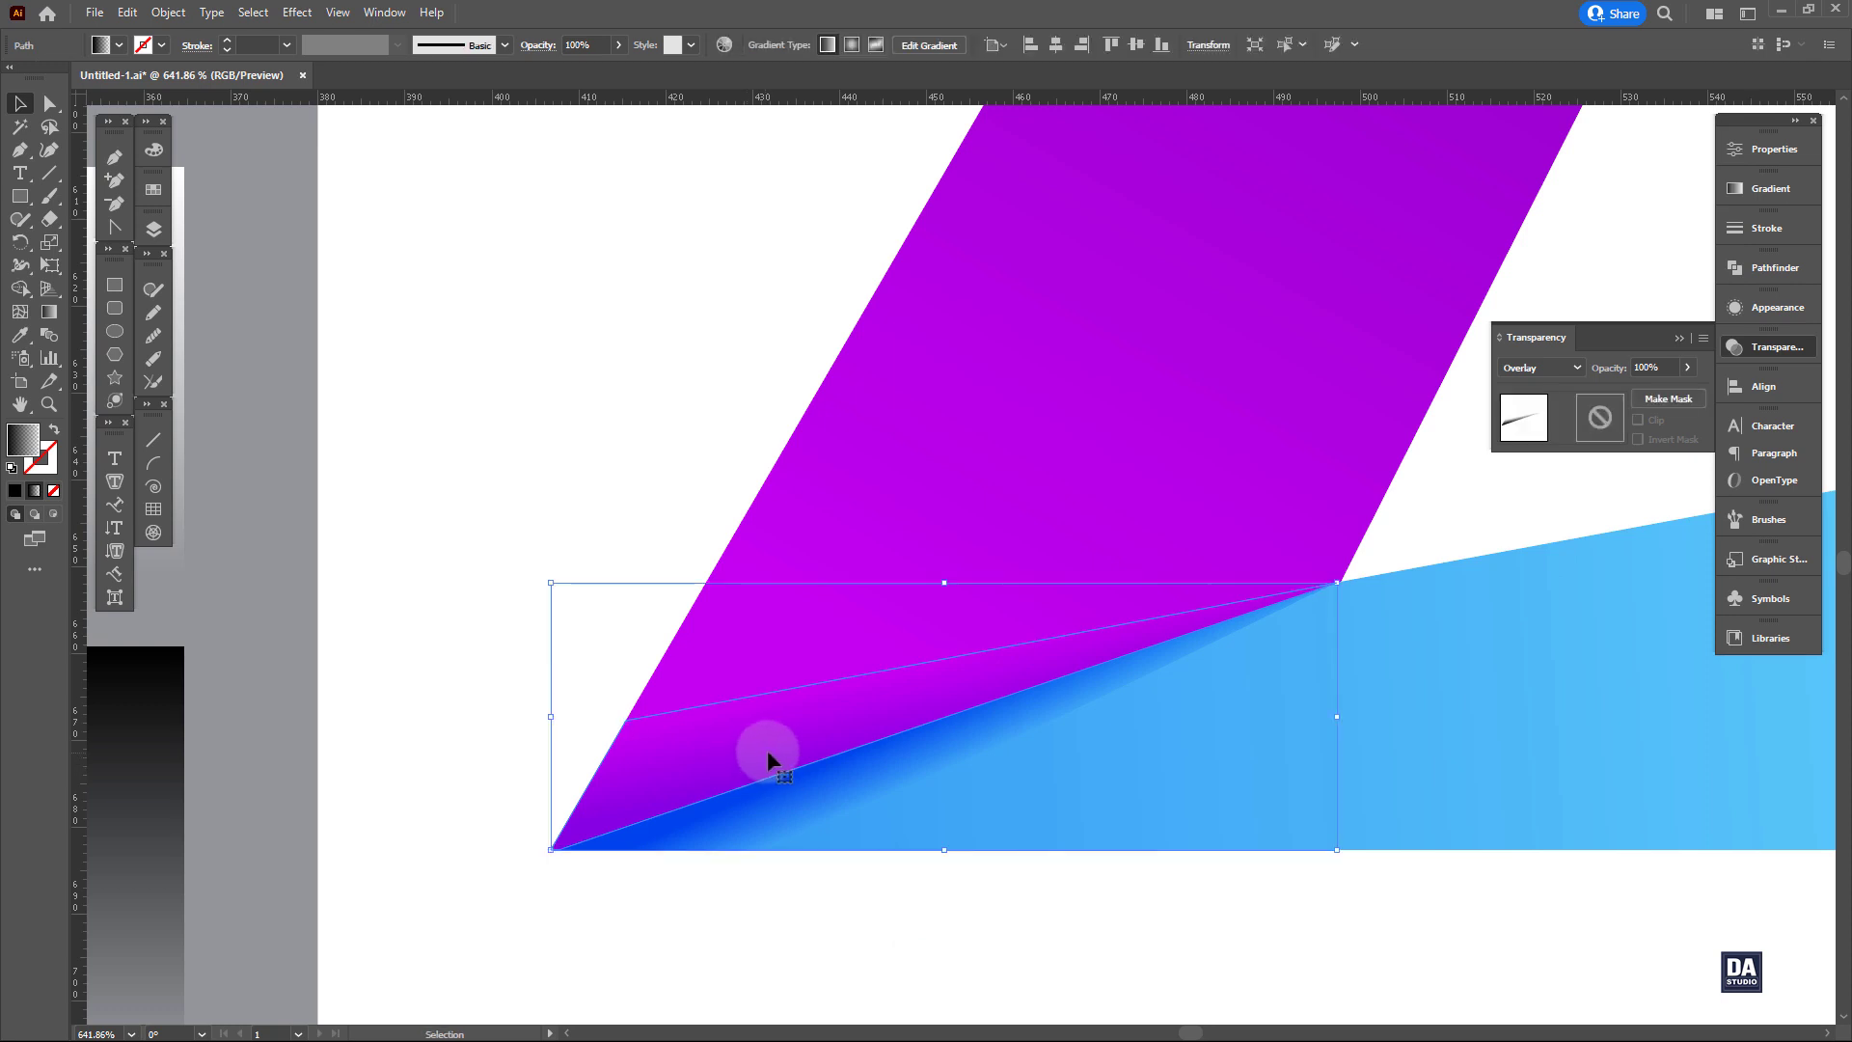
Copy the purple piece's Overlay shadow, paste the duplicate in front, set its opacity to 50%, and deselect it.
{"action": "right_click", "coordinate": [784, 749]}
{"action": "left_click", "coordinate": [761, 749]}
{"action": "left_click", "coordinate": [128, 12]}
{"action": "left_click", "coordinate": [159, 106]}
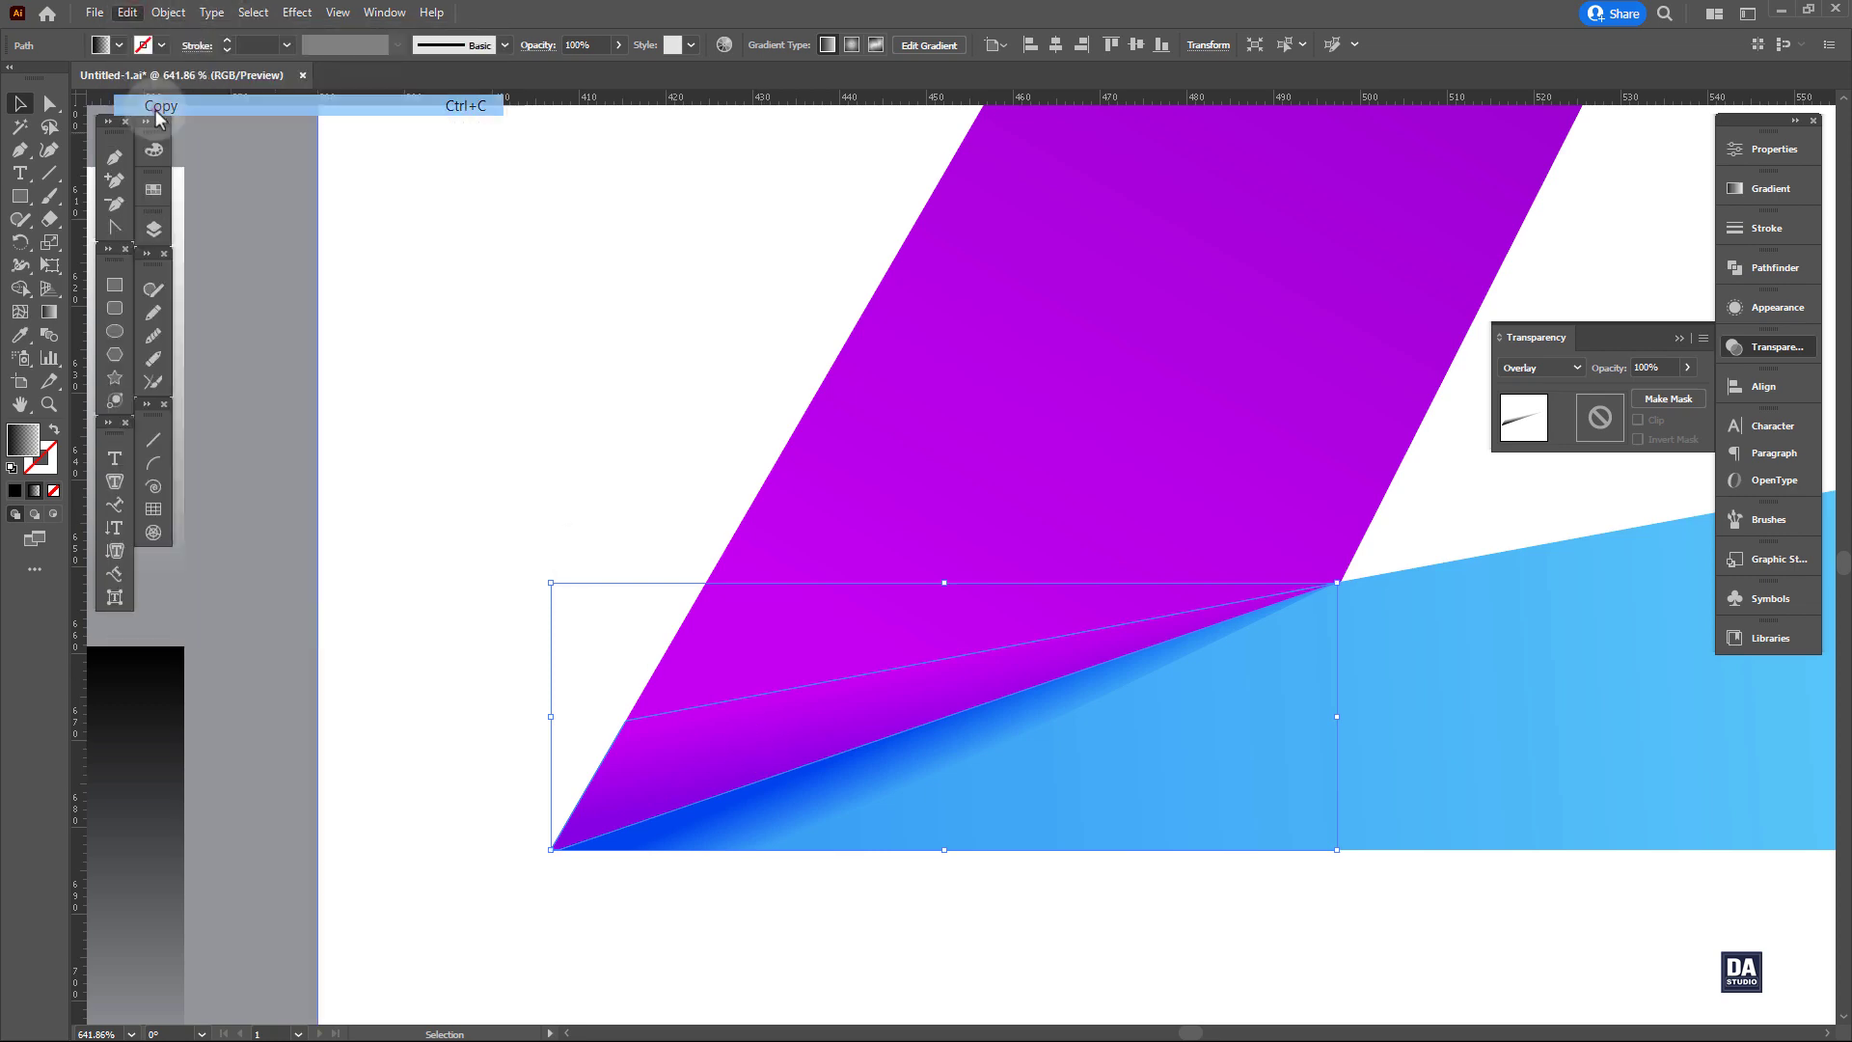
{"action": "left_click", "coordinate": [127, 11]}
{"action": "left_click", "coordinate": [162, 149]}
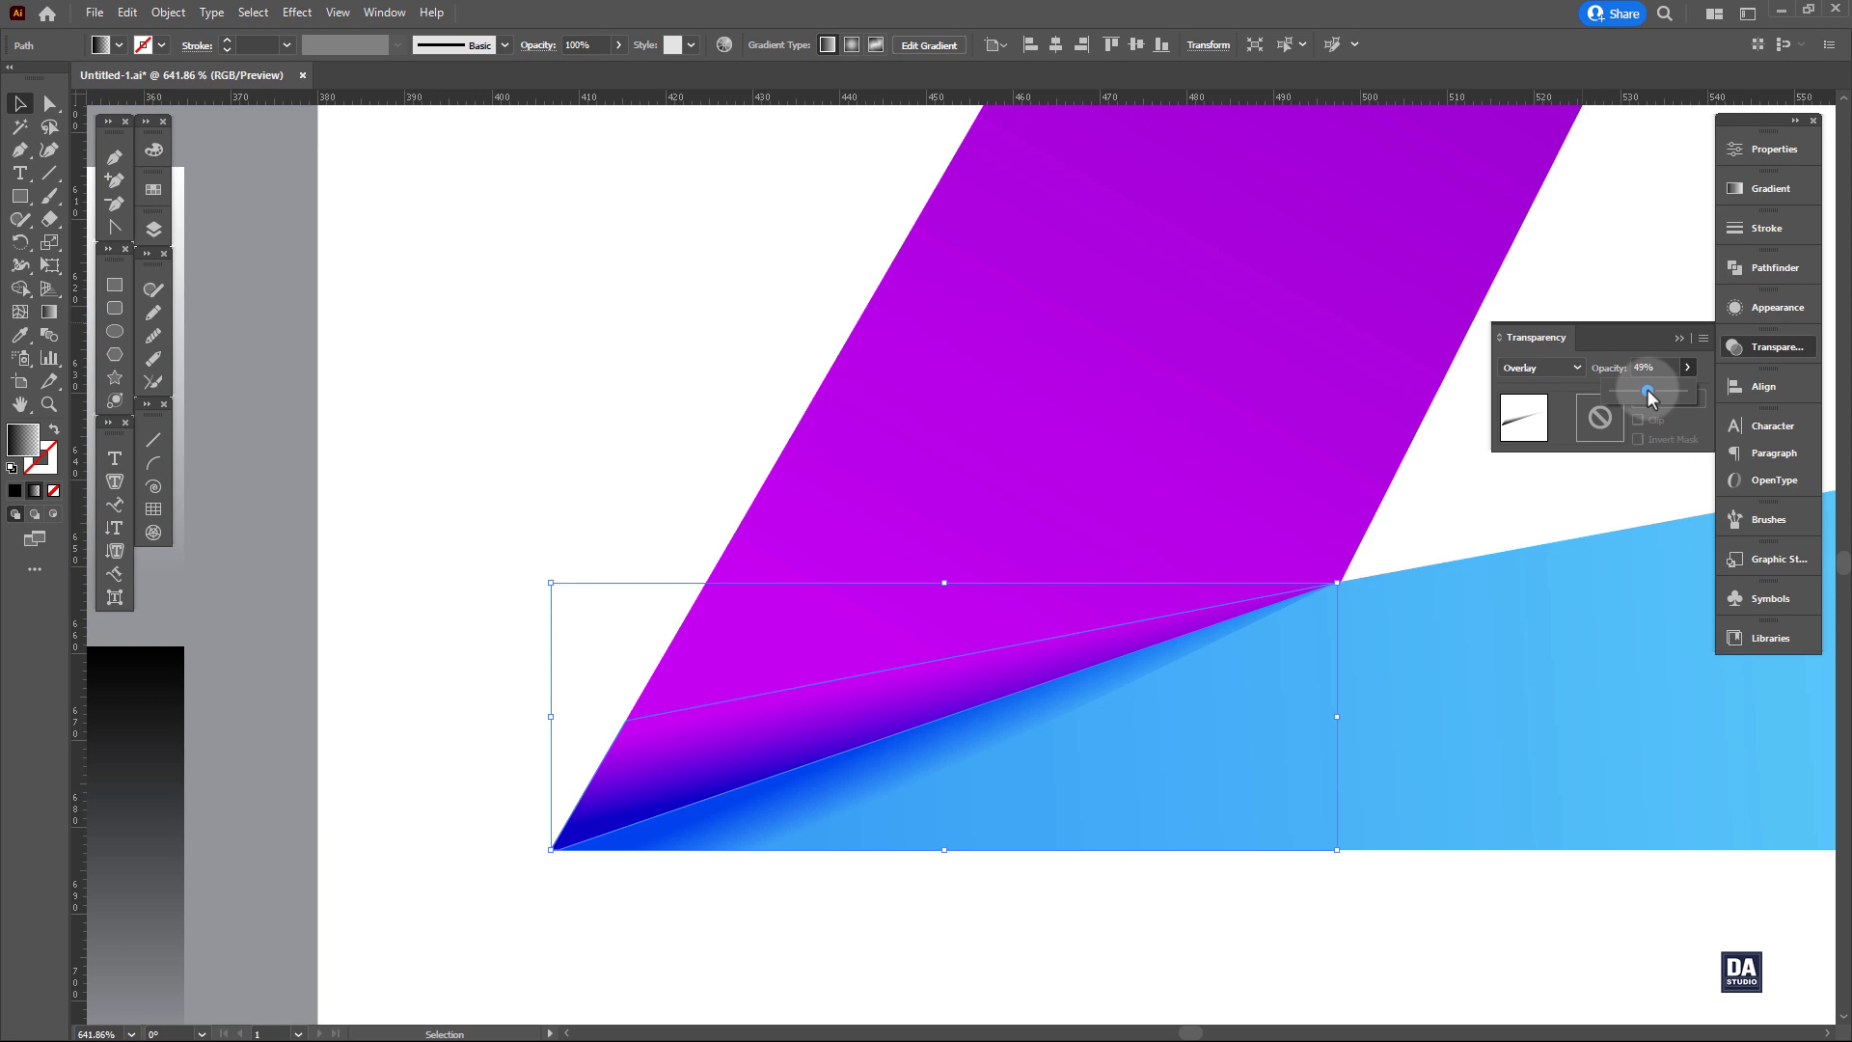
{"action": "left_click_drag", "start_coordinate": [1646, 390], "coordinate": [1649, 389]}
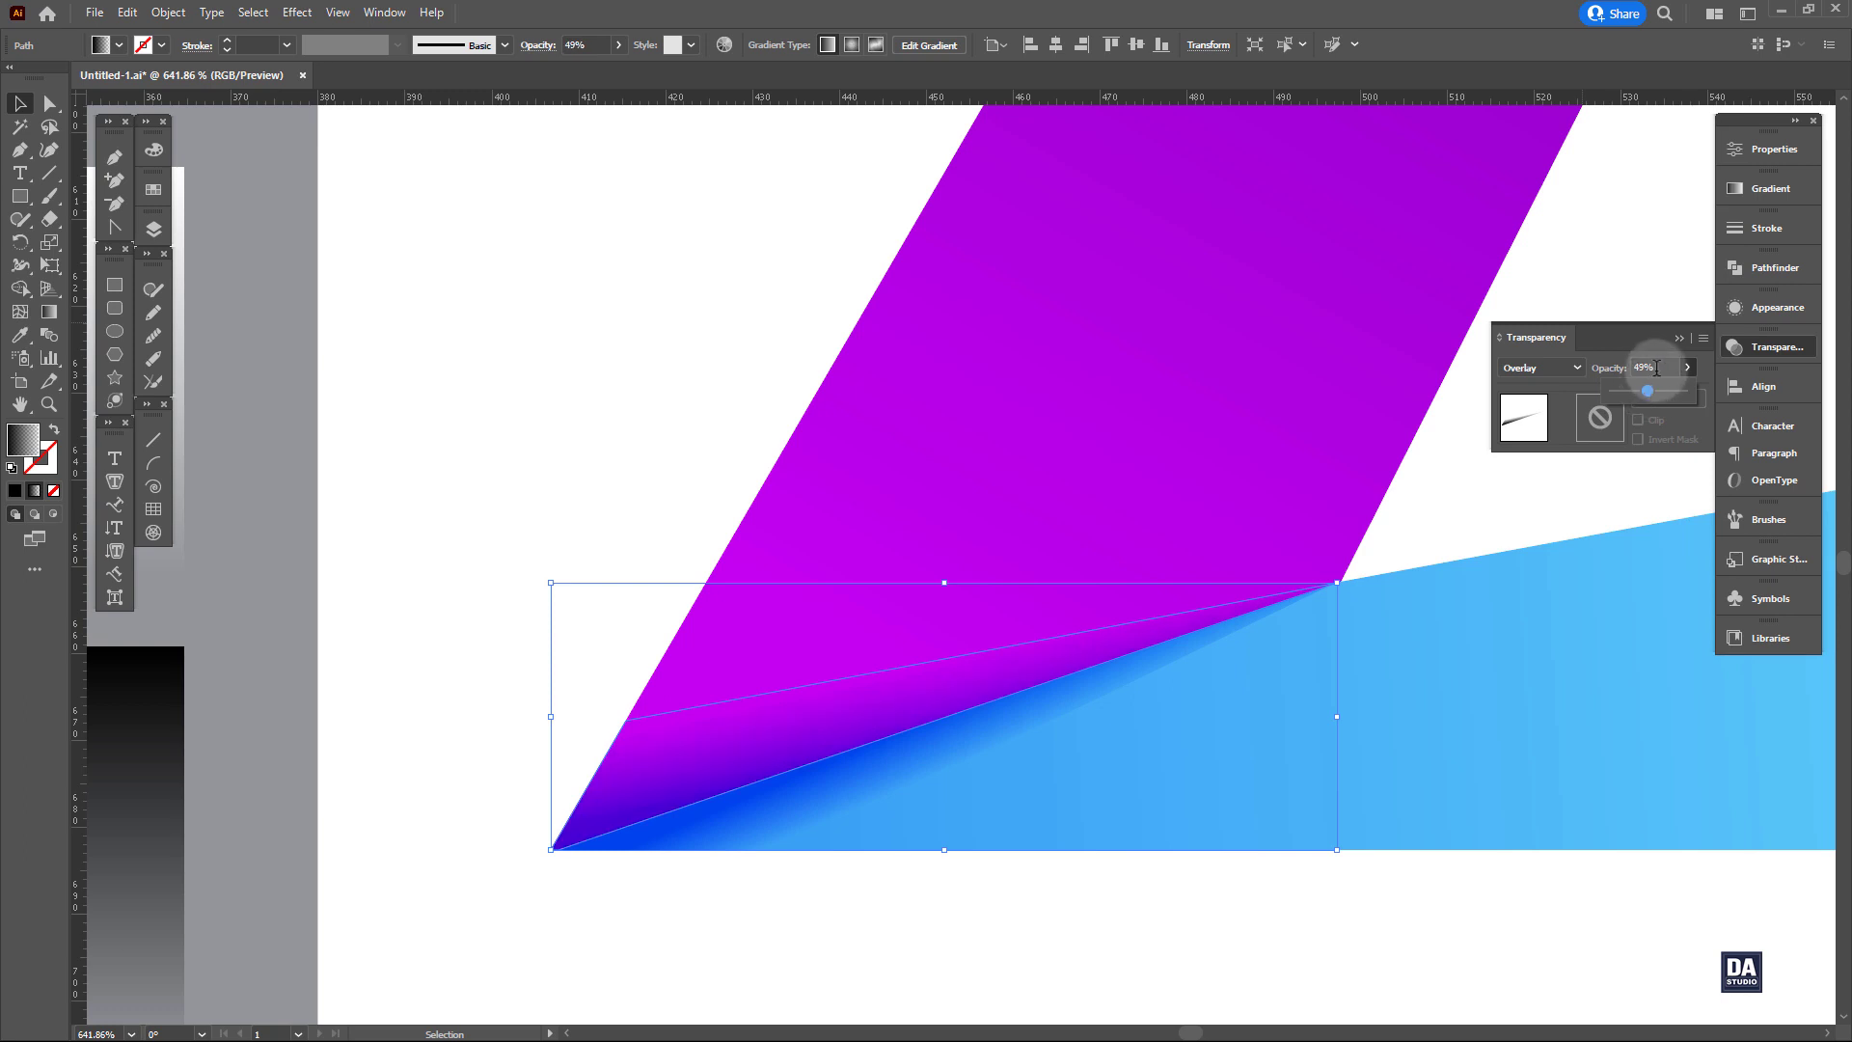
{"action": "left_click", "coordinate": [1509, 484]}
Draw a straight Pen line along the purple-blue seam from the lower-left corner to the inner joint.
{"action": "left_click_drag", "start_coordinate": [955, 741], "coordinate": [939, 679]}
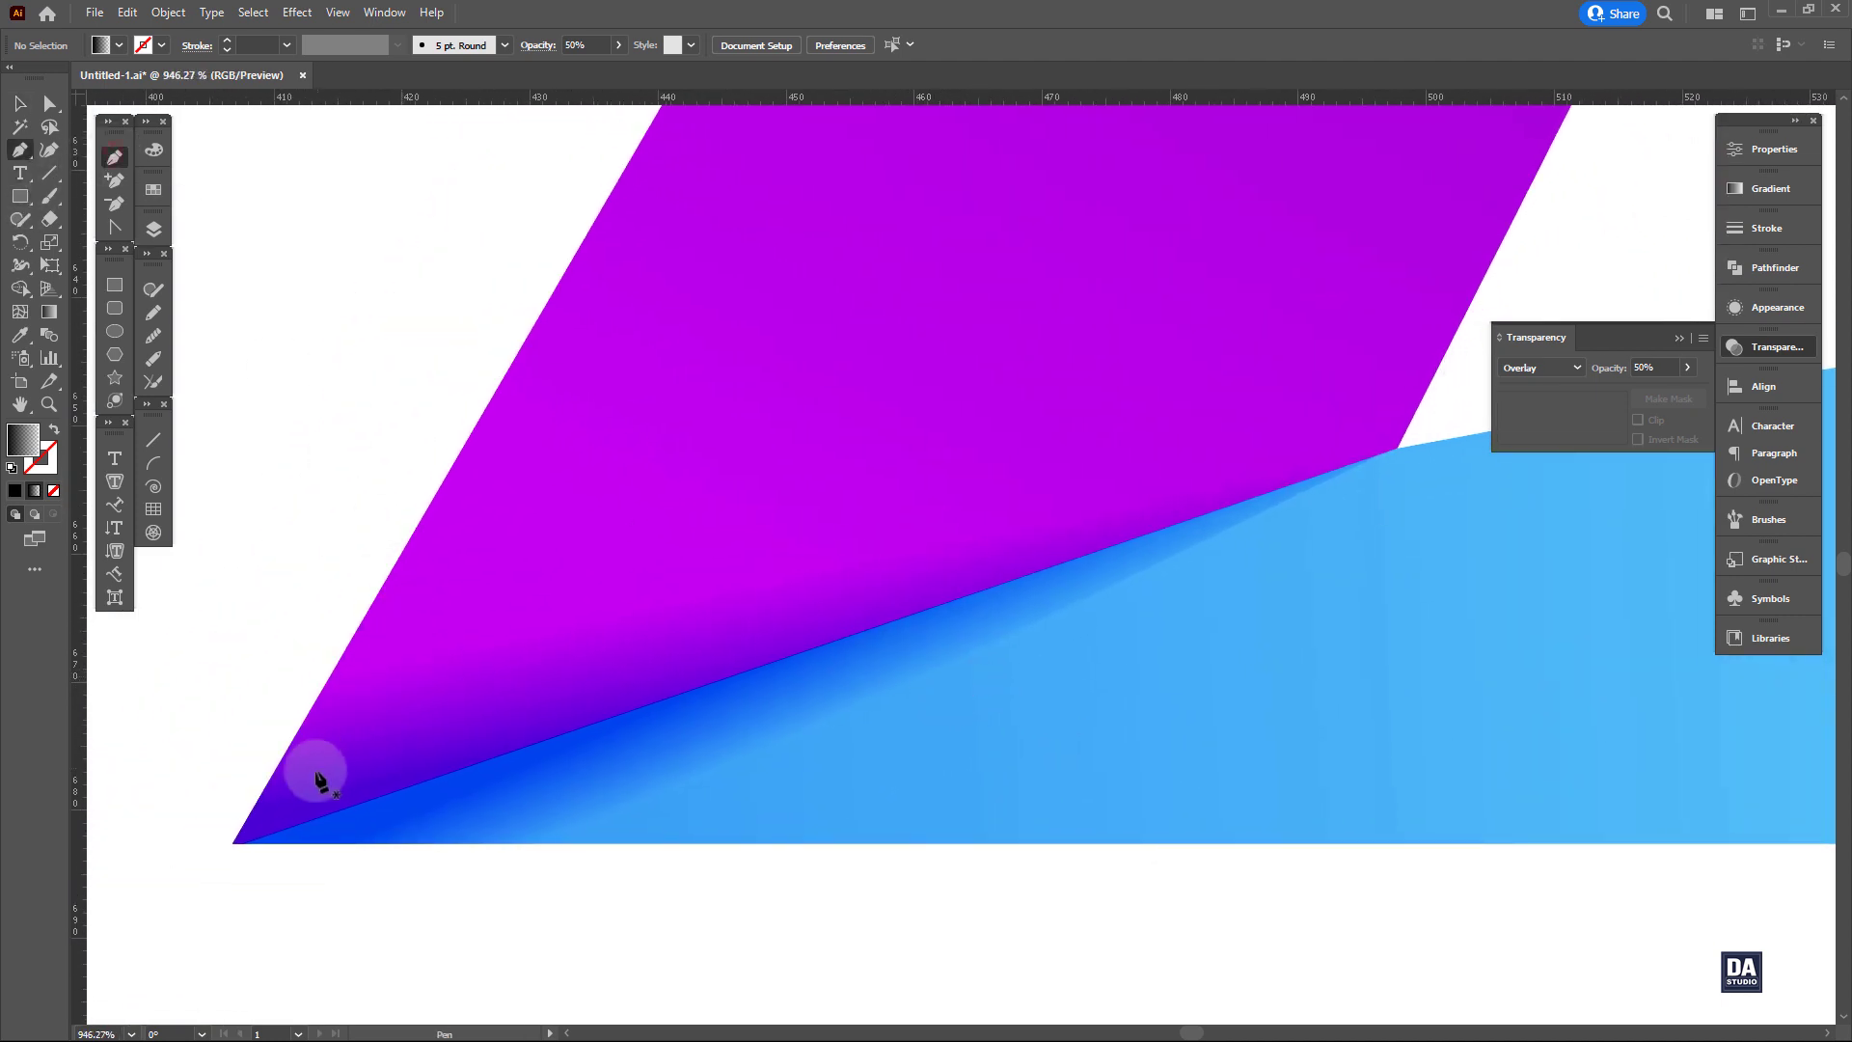
{"action": "left_click", "coordinate": [239, 844]}
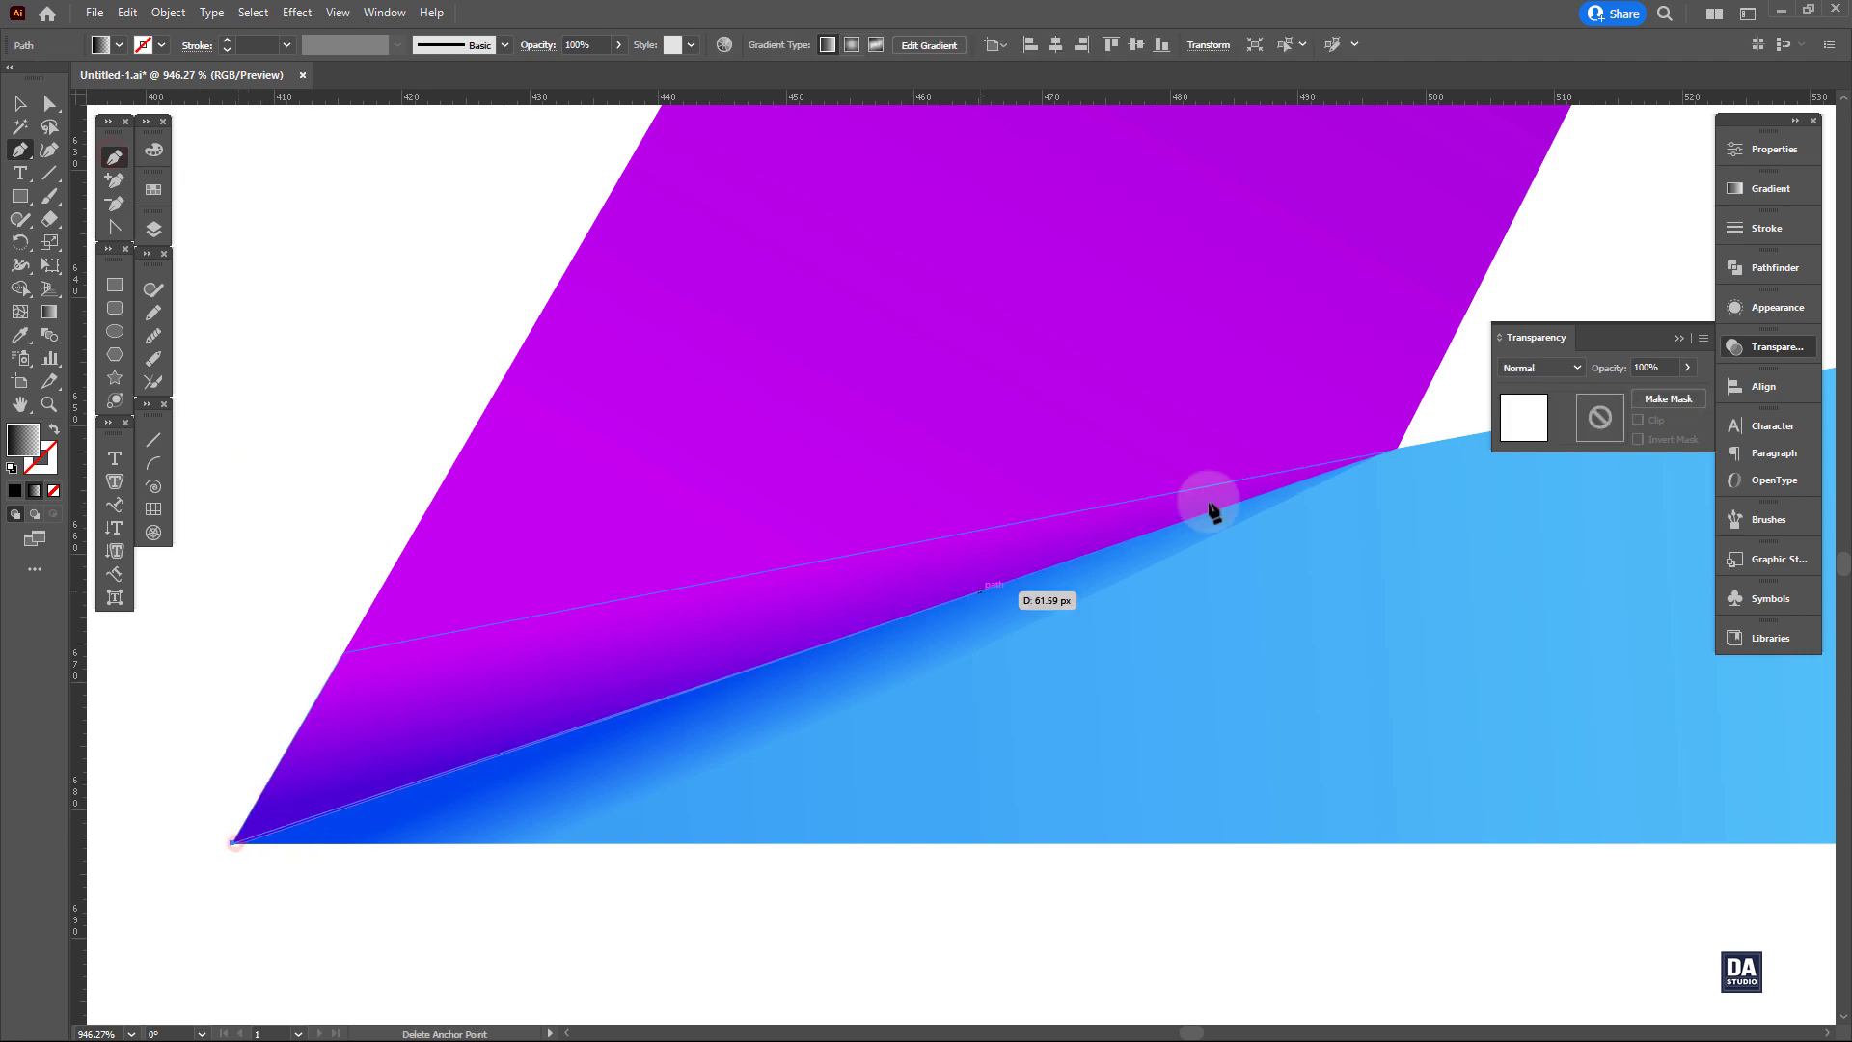
{"action": "left_click", "coordinate": [1399, 451]}
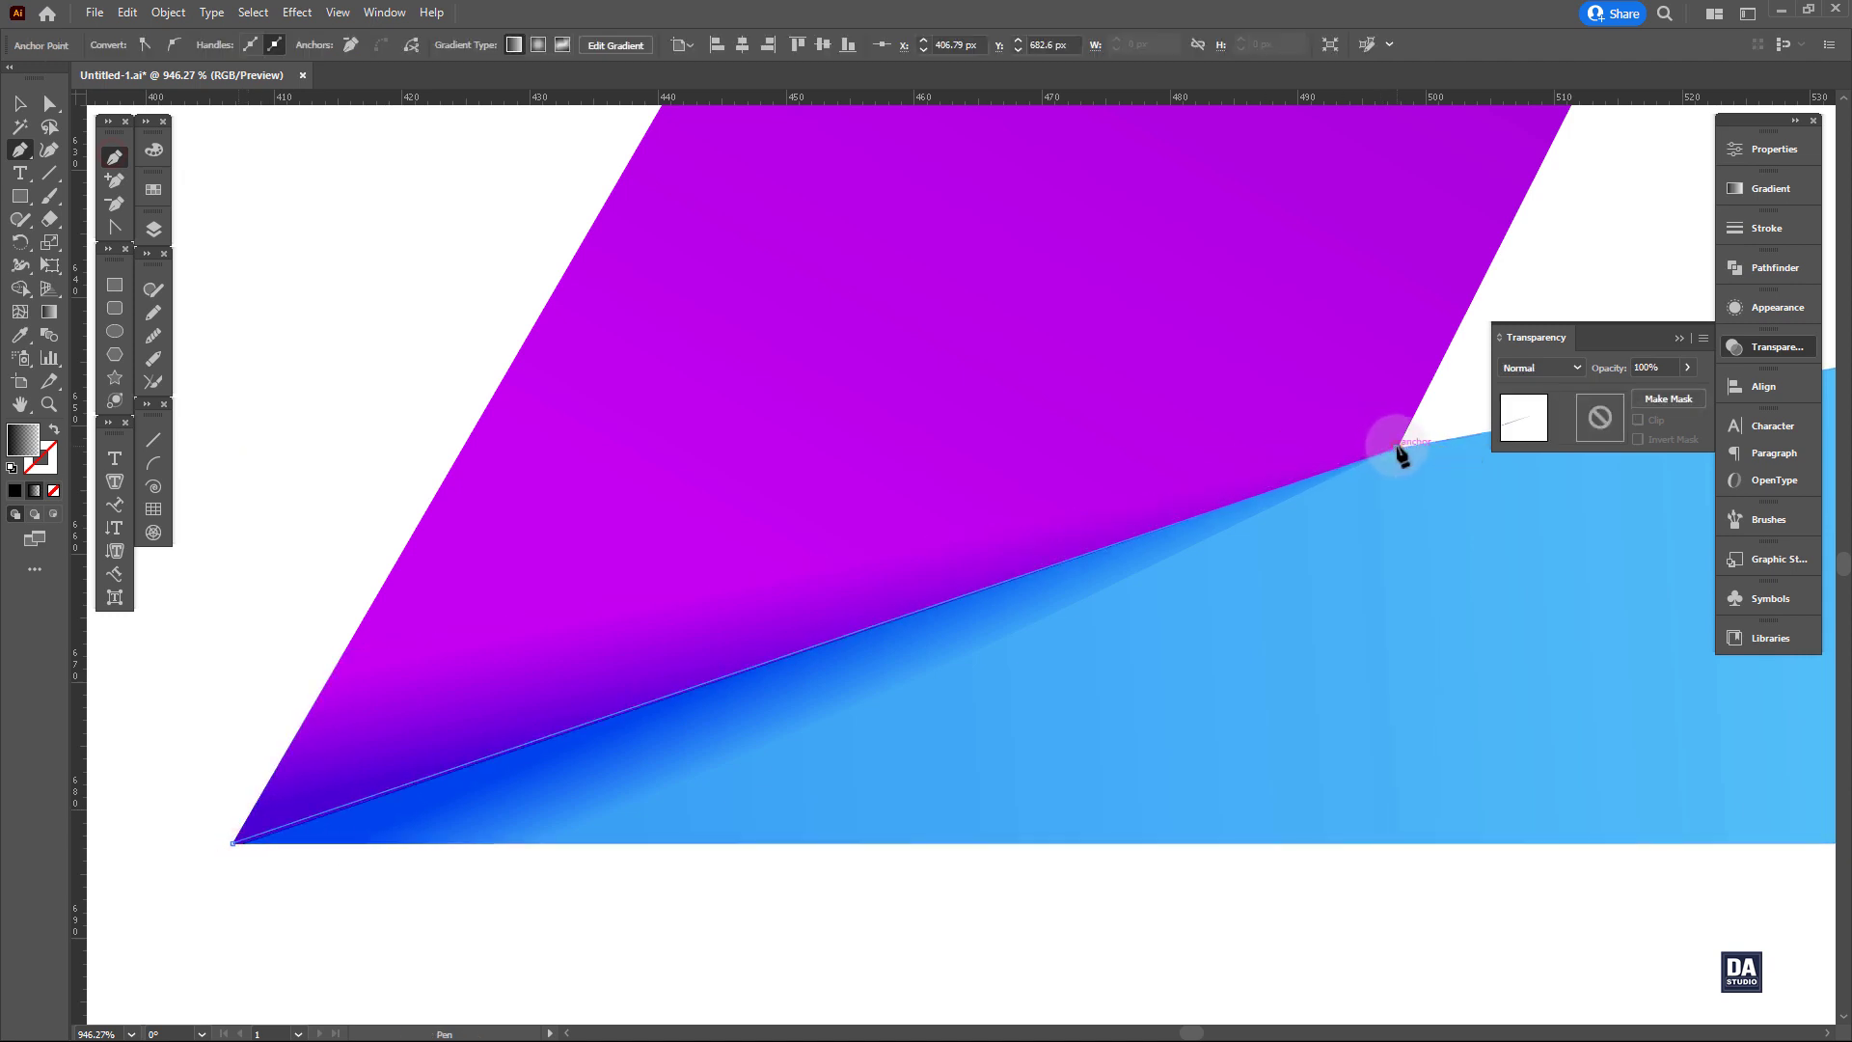
Give the seam line a 1 pt black stroke with the tapered elliptical width profile and remove its fill.
{"action": "left_click", "coordinate": [1736, 232]}
{"action": "left_click", "coordinate": [1565, 243]}
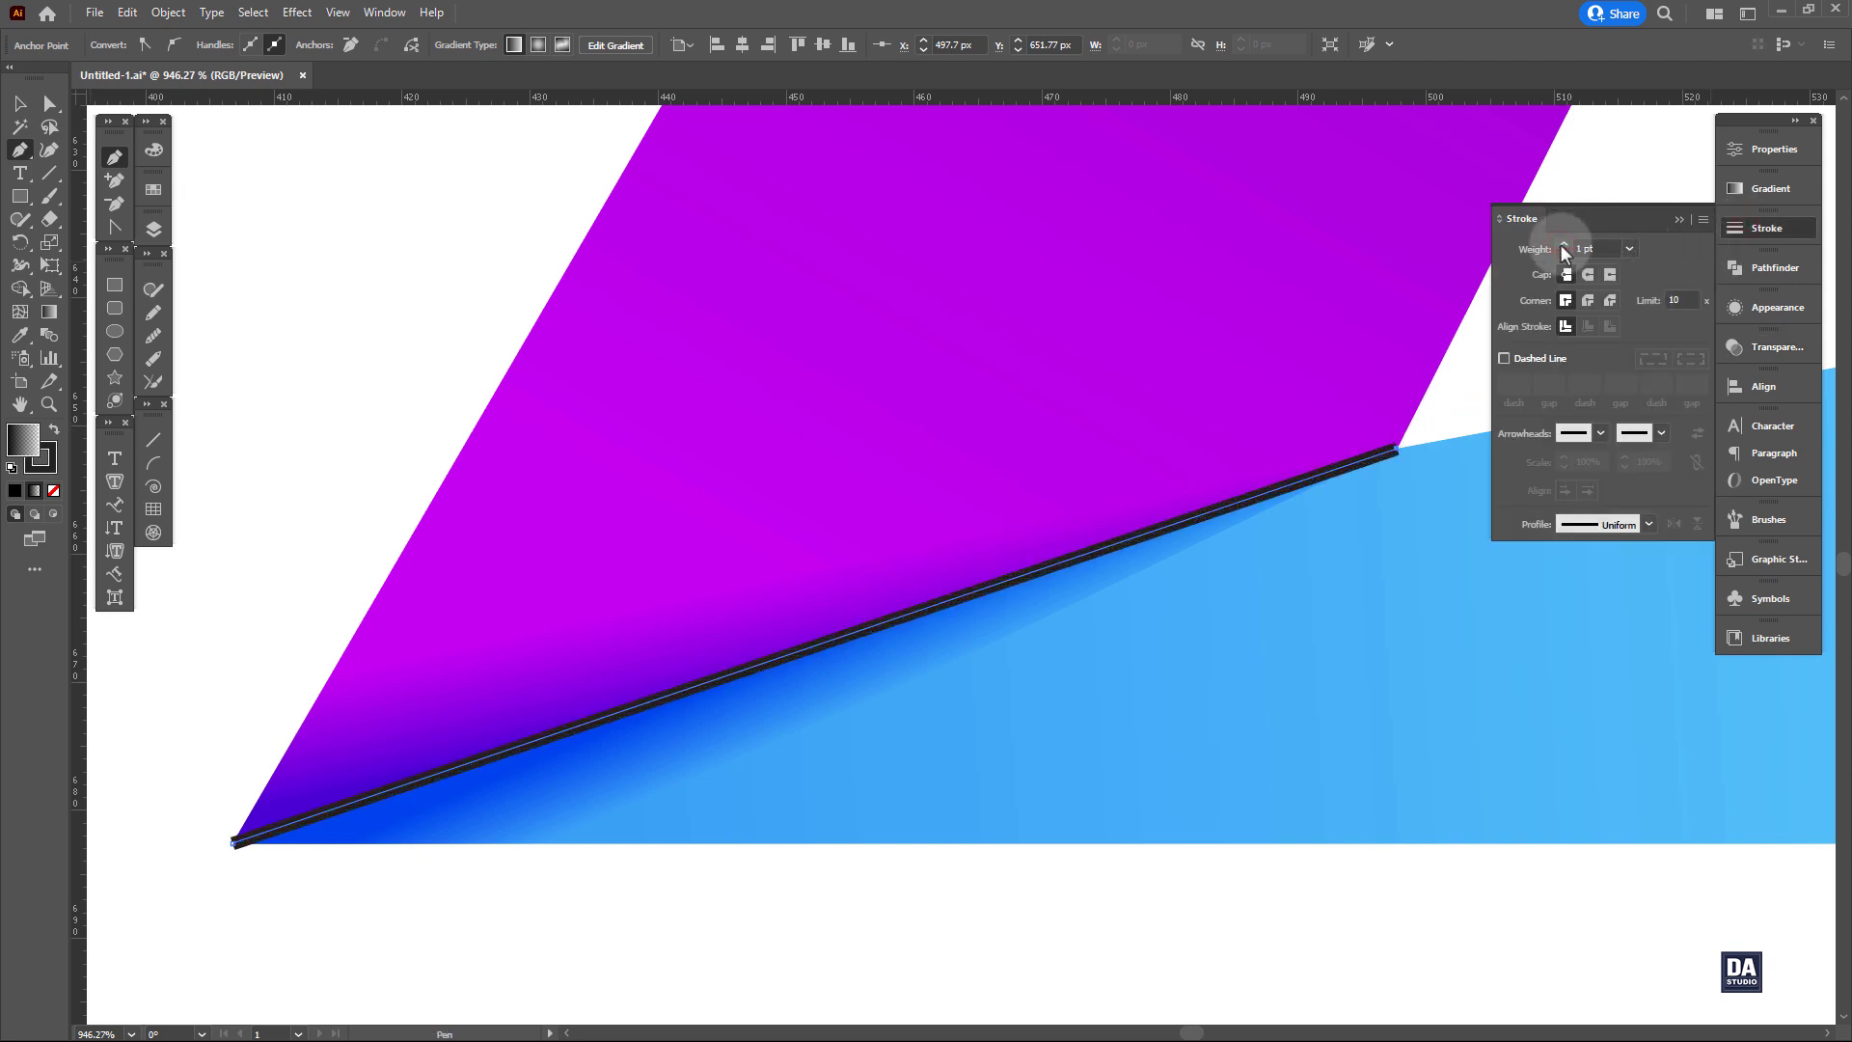
{"action": "left_click", "coordinate": [1592, 524]}
{"action": "left_click", "coordinate": [1585, 594]}
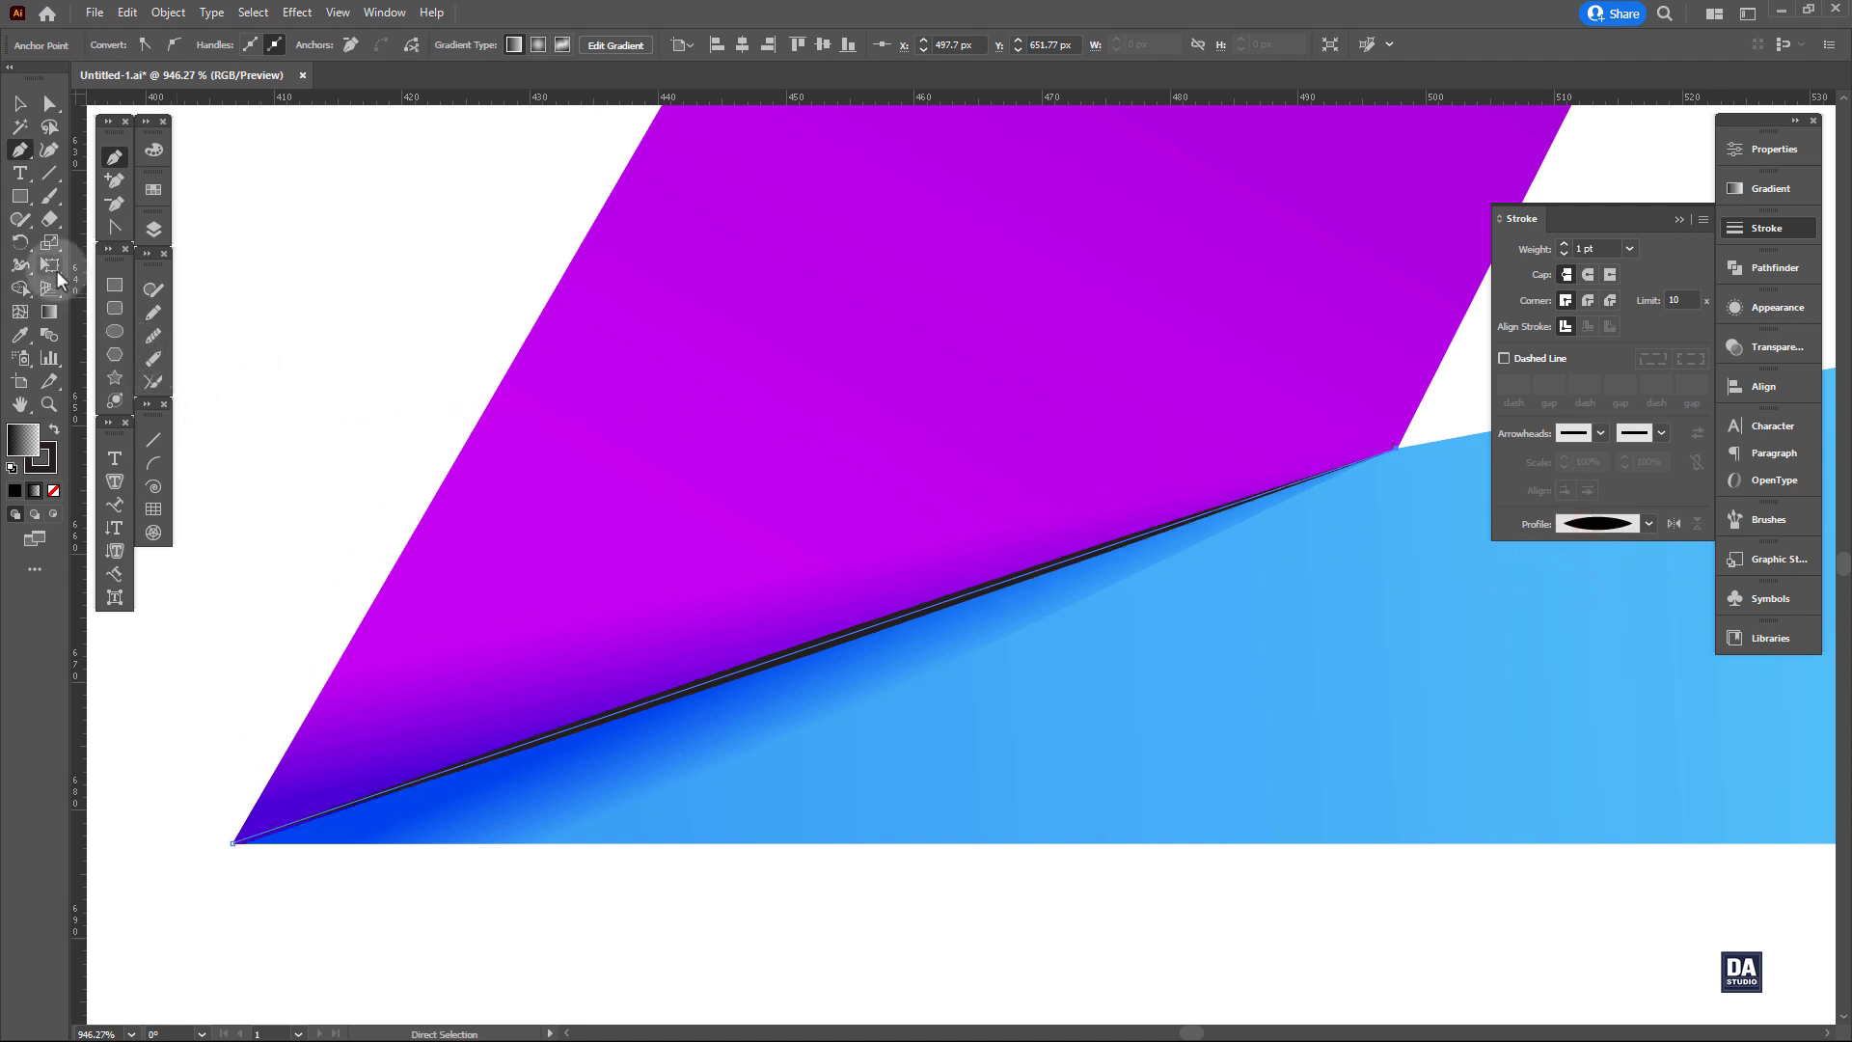
{"action": "left_click", "coordinate": [19, 335]}
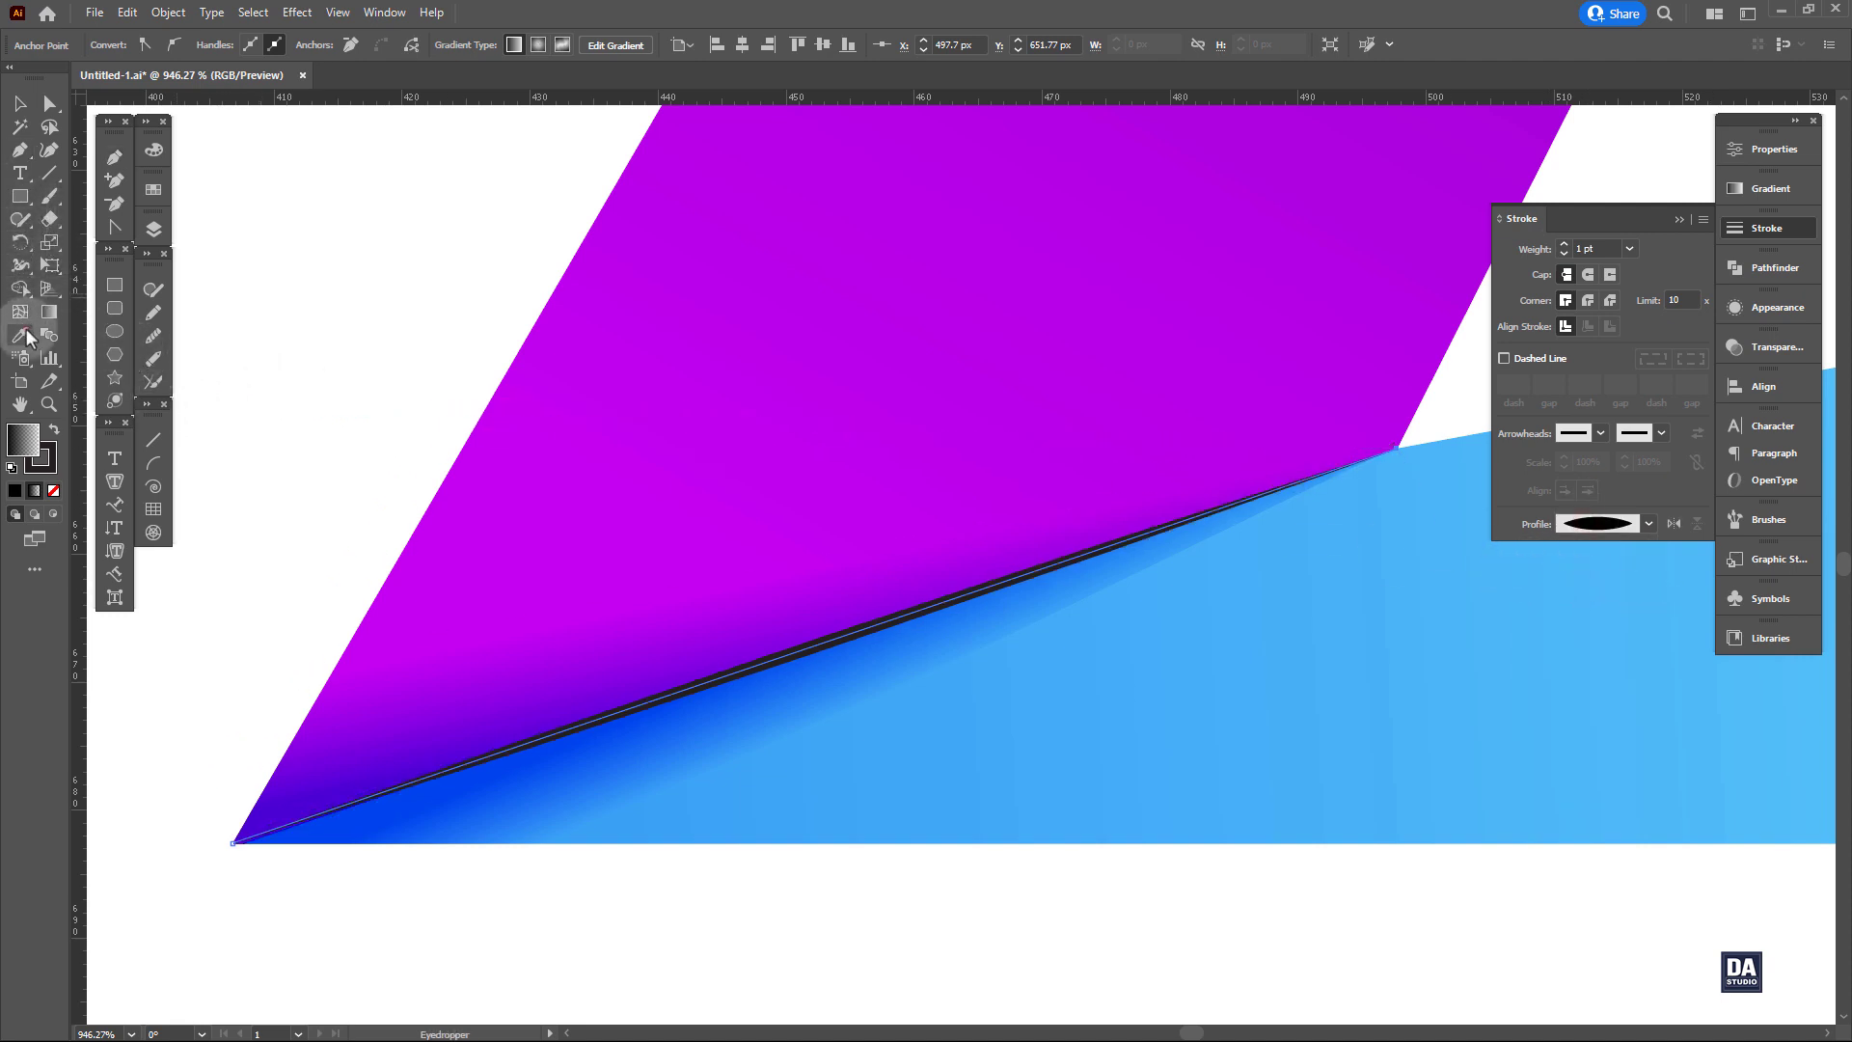
{"action": "left_click", "coordinate": [54, 492]}
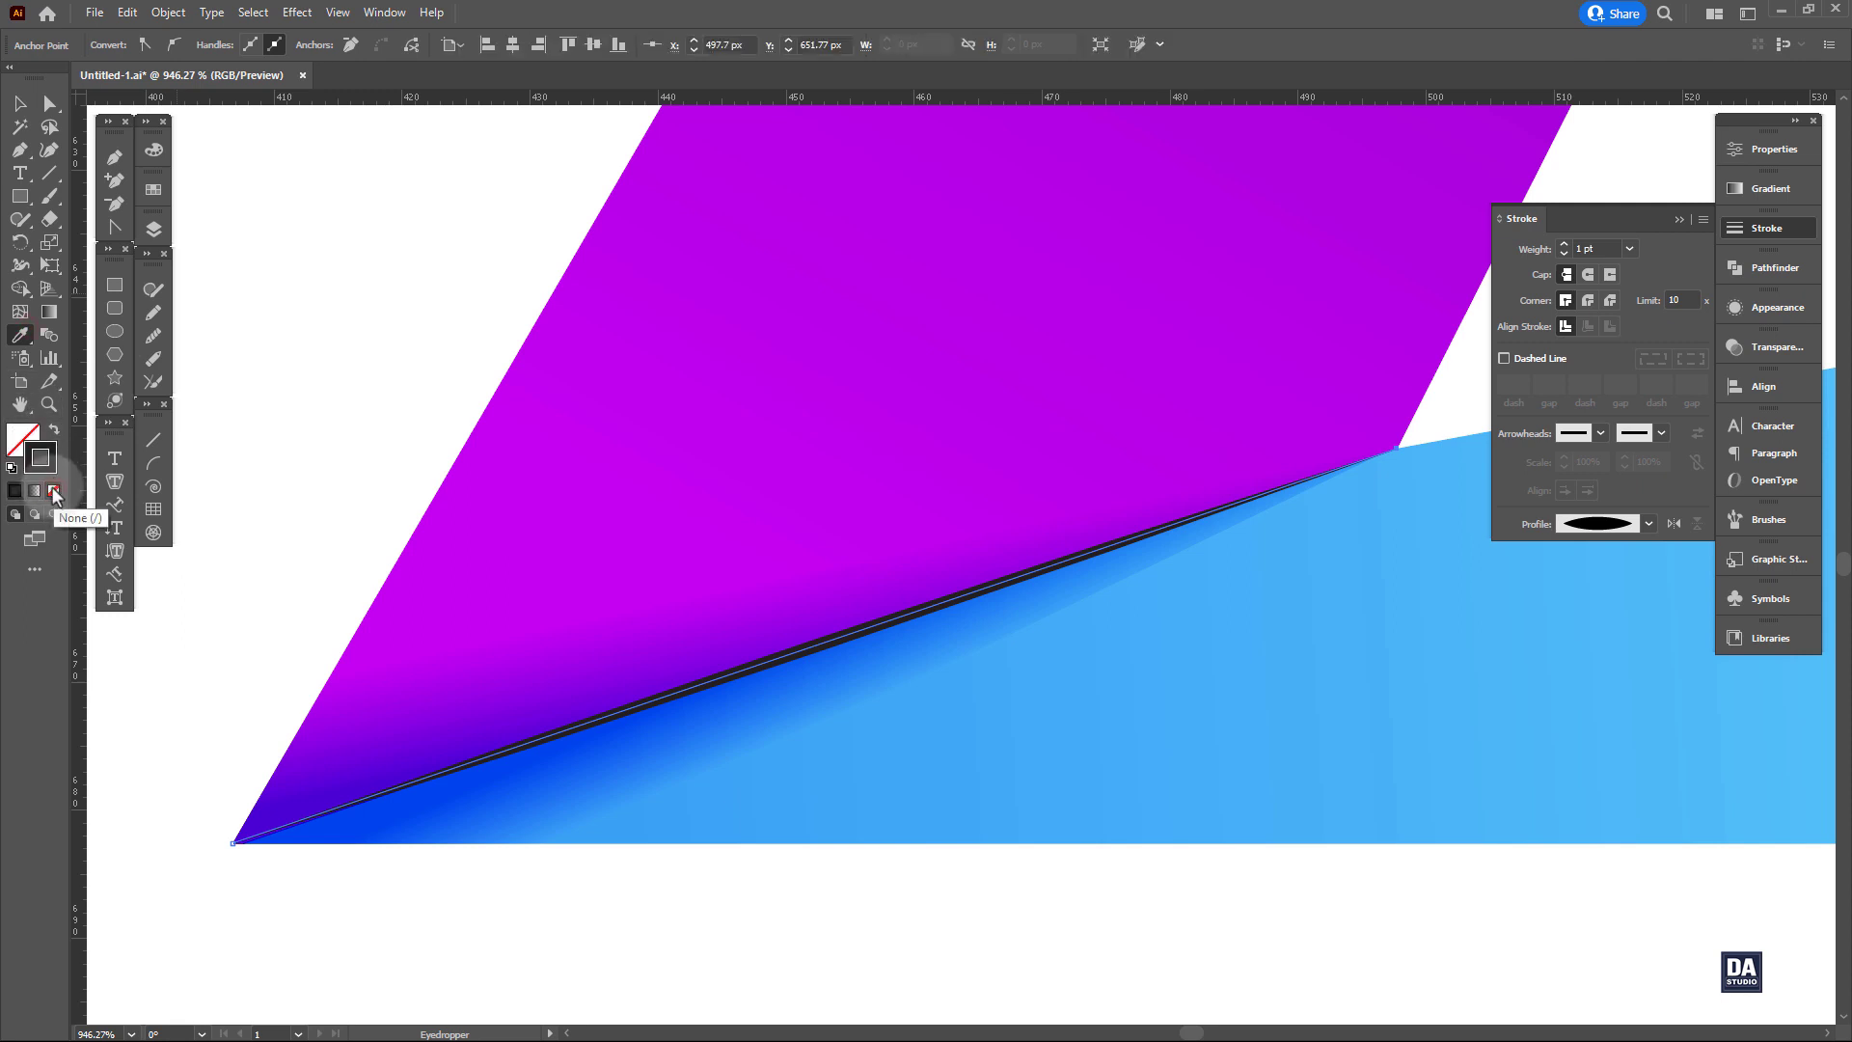
Sample the white gradient swatch onto the seam line's stroke and set the stroke weight to 2 pt.
{"action": "left_click_drag", "start_coordinate": [494, 554], "coordinate": [583, 534]}
{"action": "left_click_drag", "start_coordinate": [832, 554], "coordinate": [637, 682]}
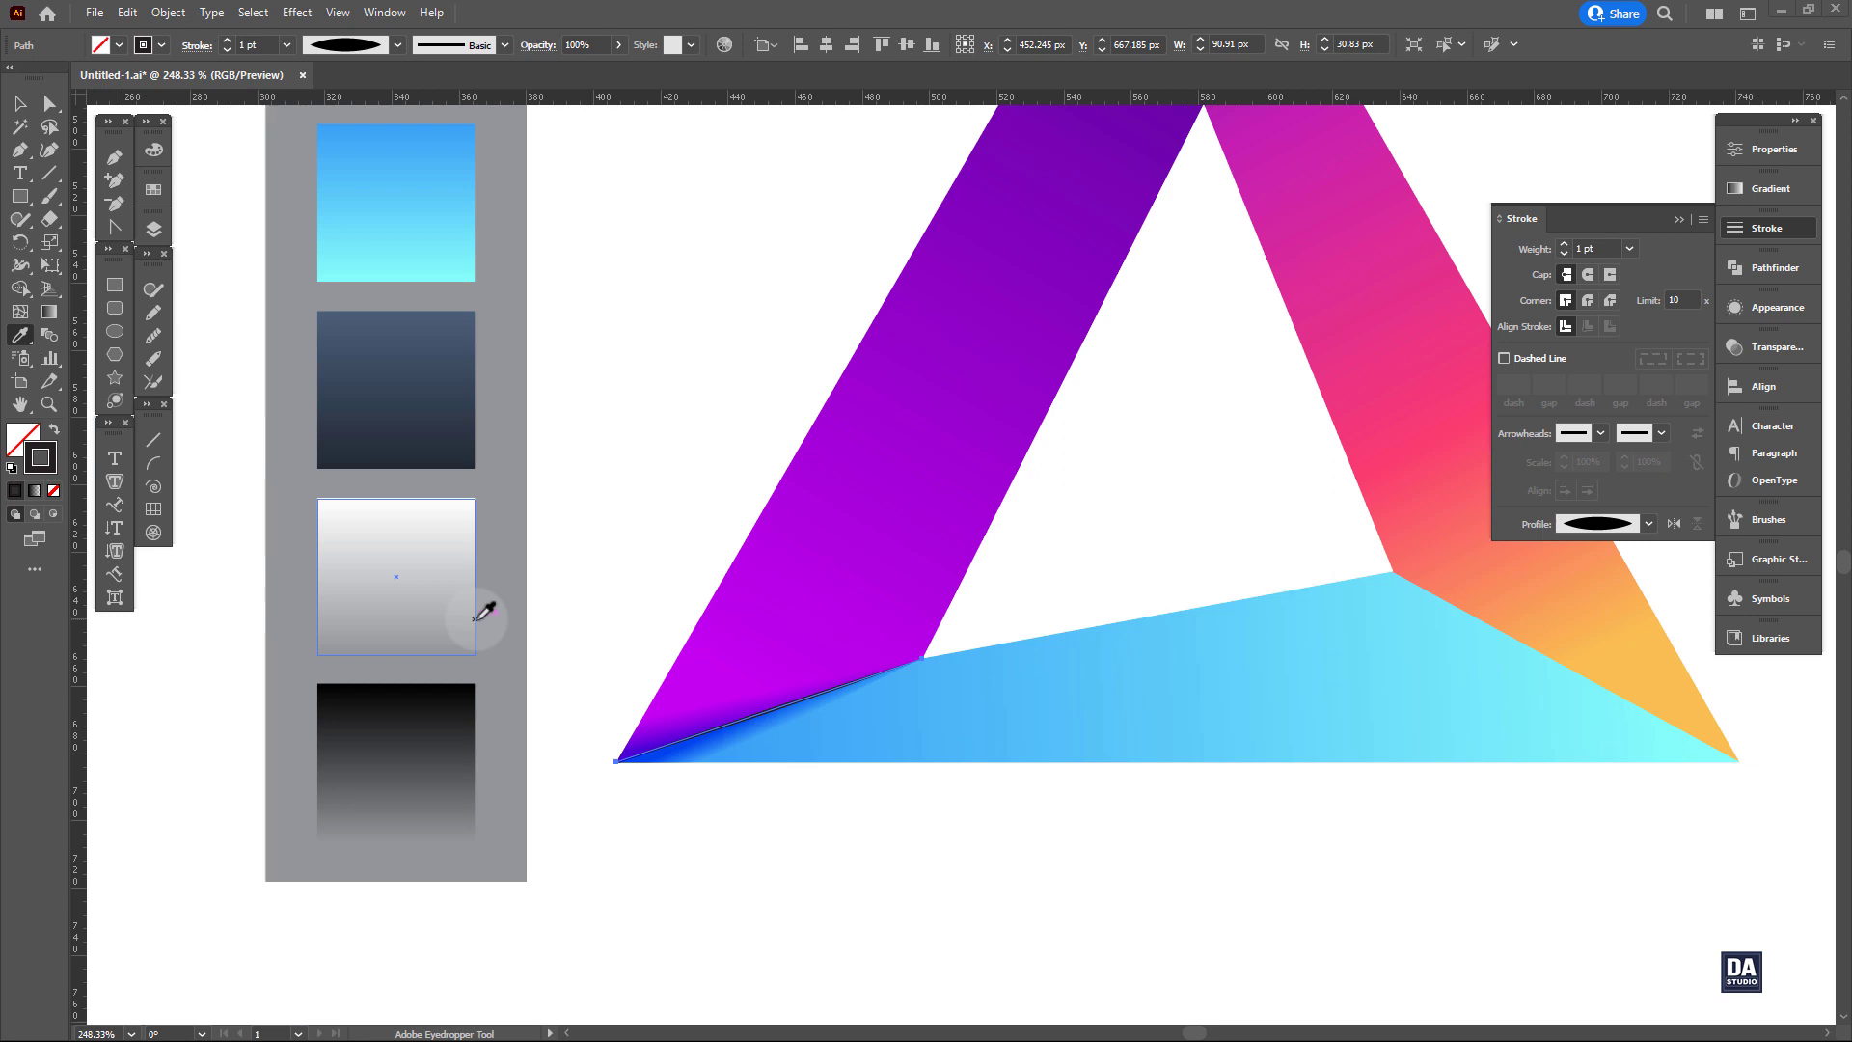
{"action": "left_click", "coordinate": [475, 619]}
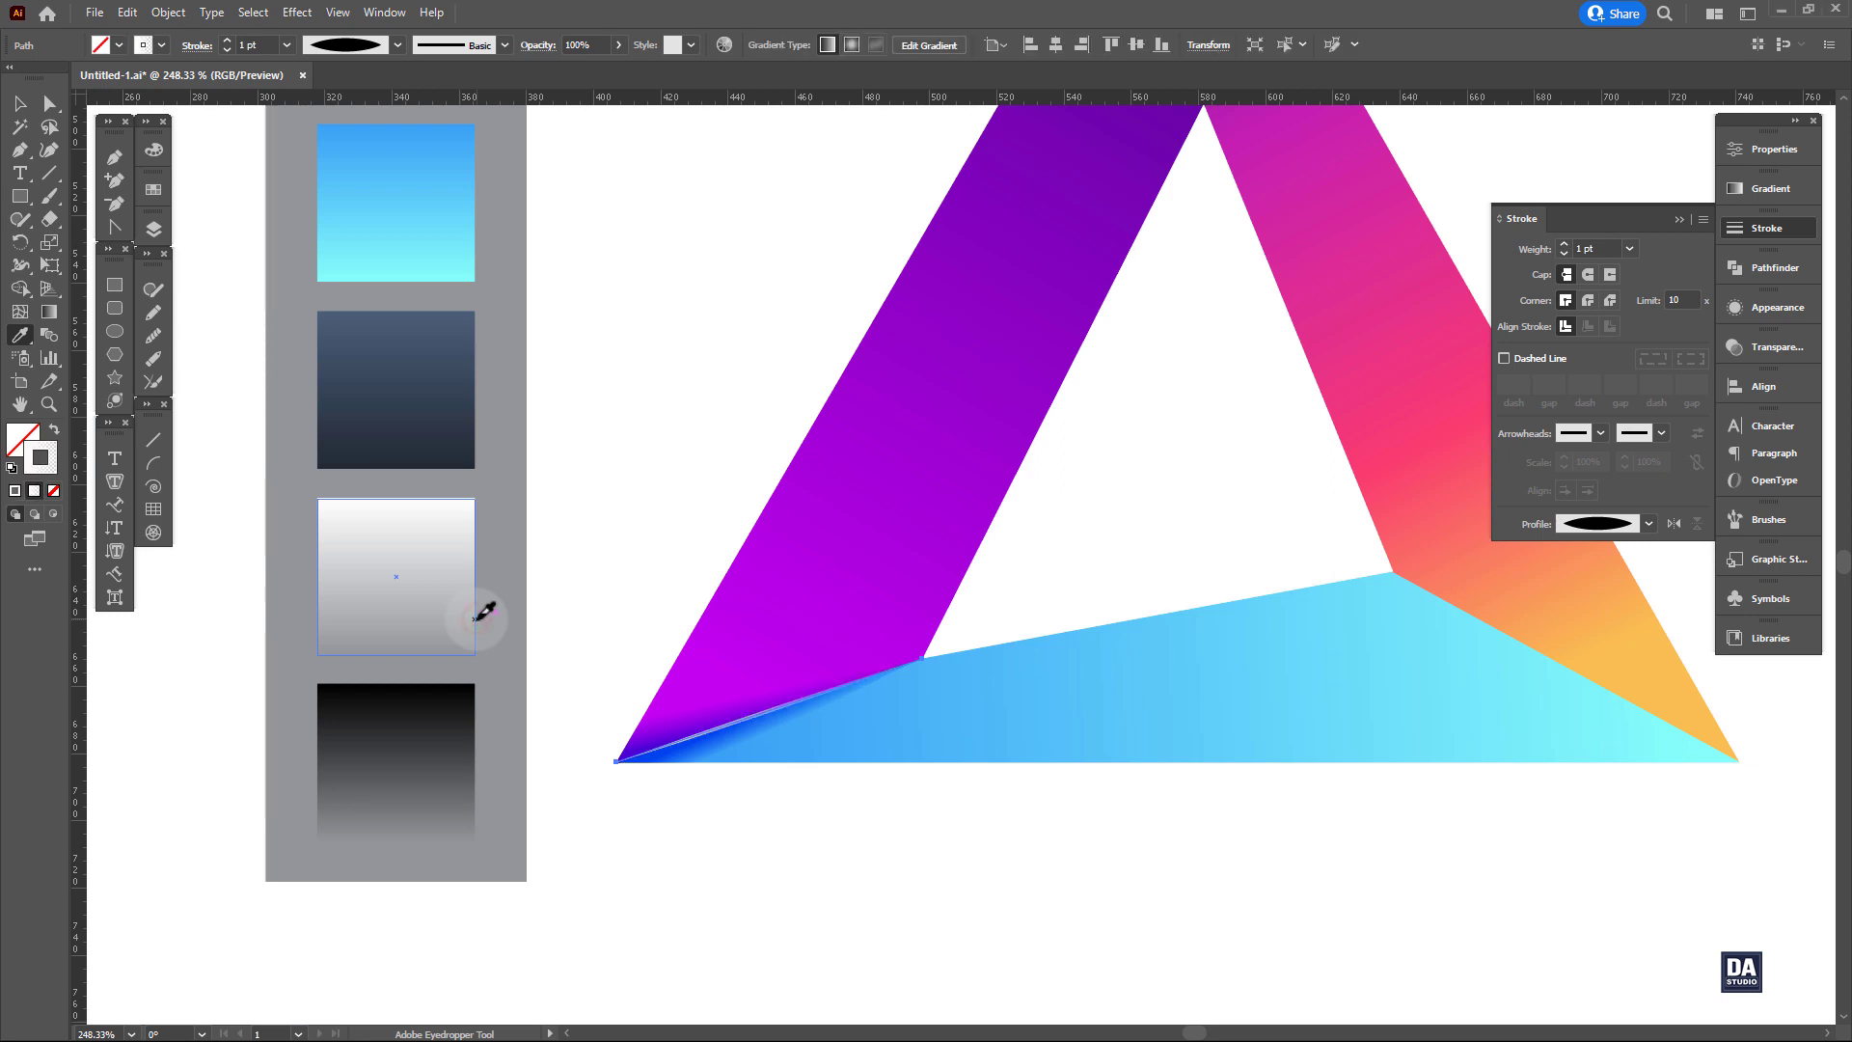
{"action": "left_click_drag", "start_coordinate": [476, 703], "coordinate": [837, 733]}
{"action": "left_click", "coordinate": [1565, 244]}
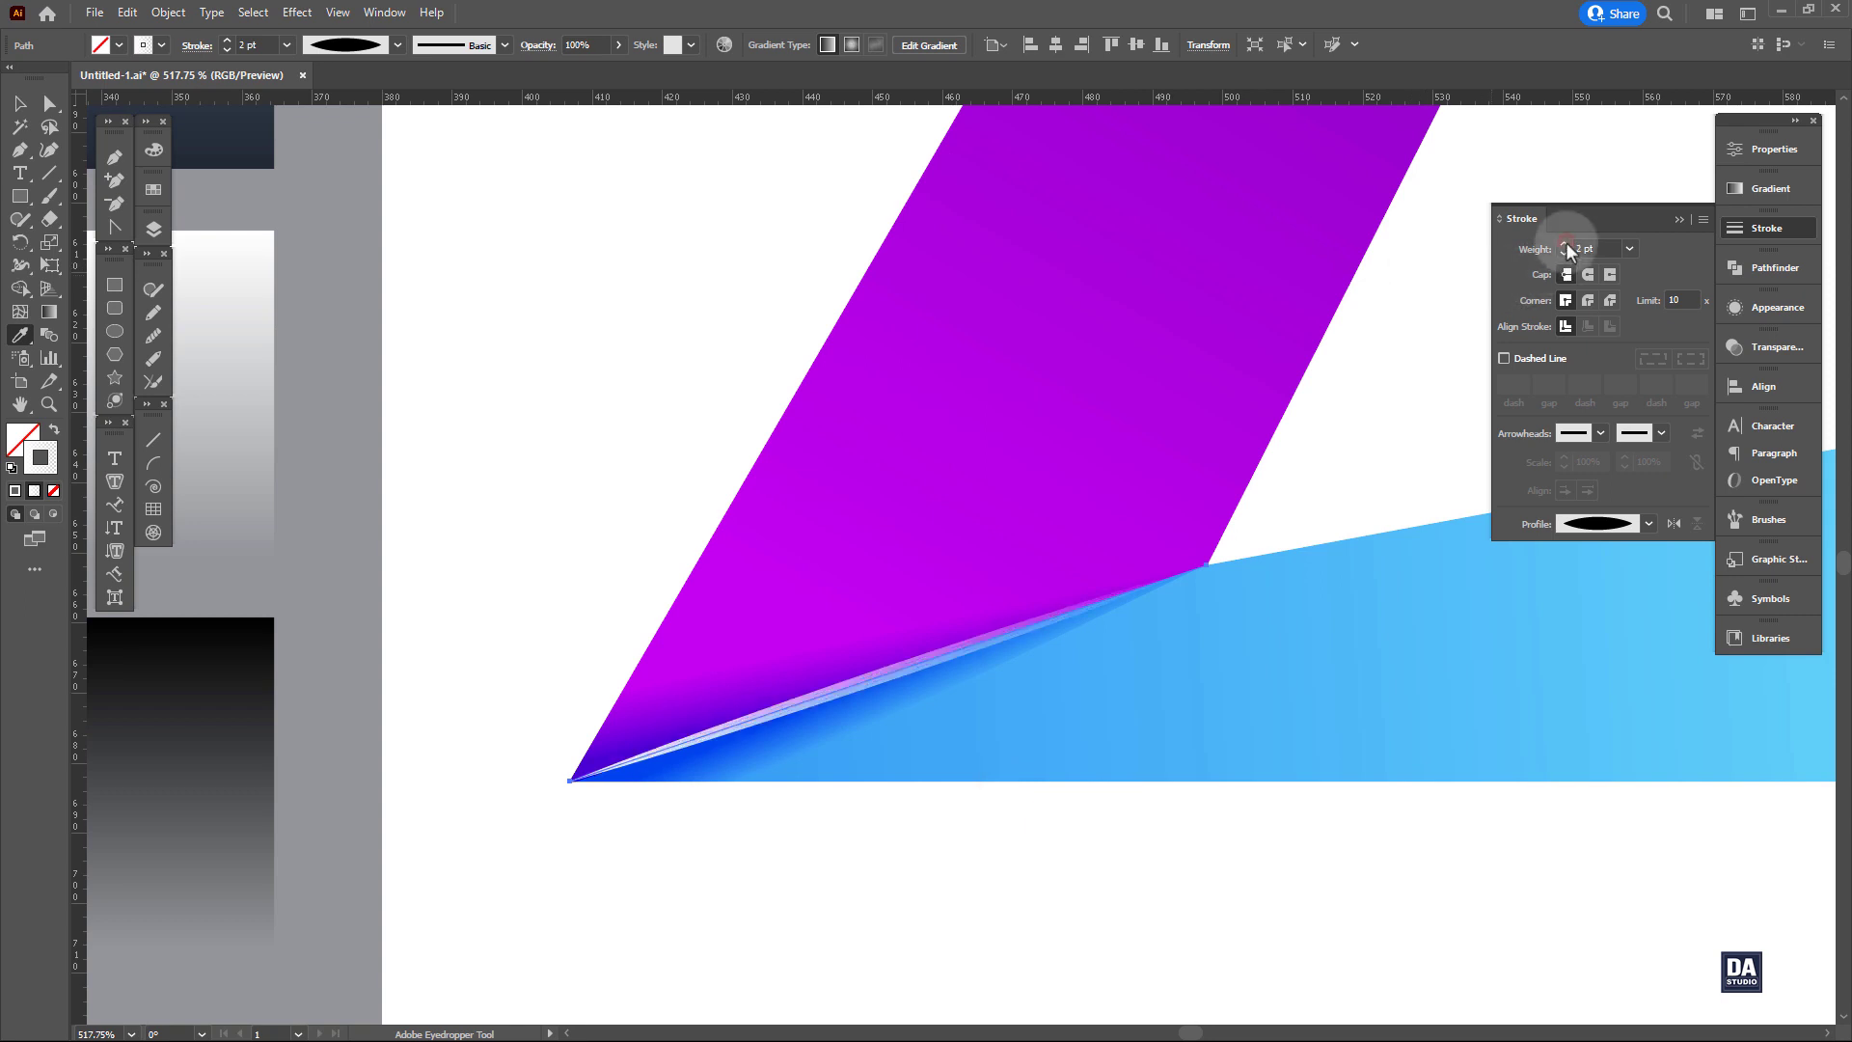
Change the seam line's white stroke gradient to radial and deselect the line.
{"action": "left_click", "coordinate": [1773, 190]}
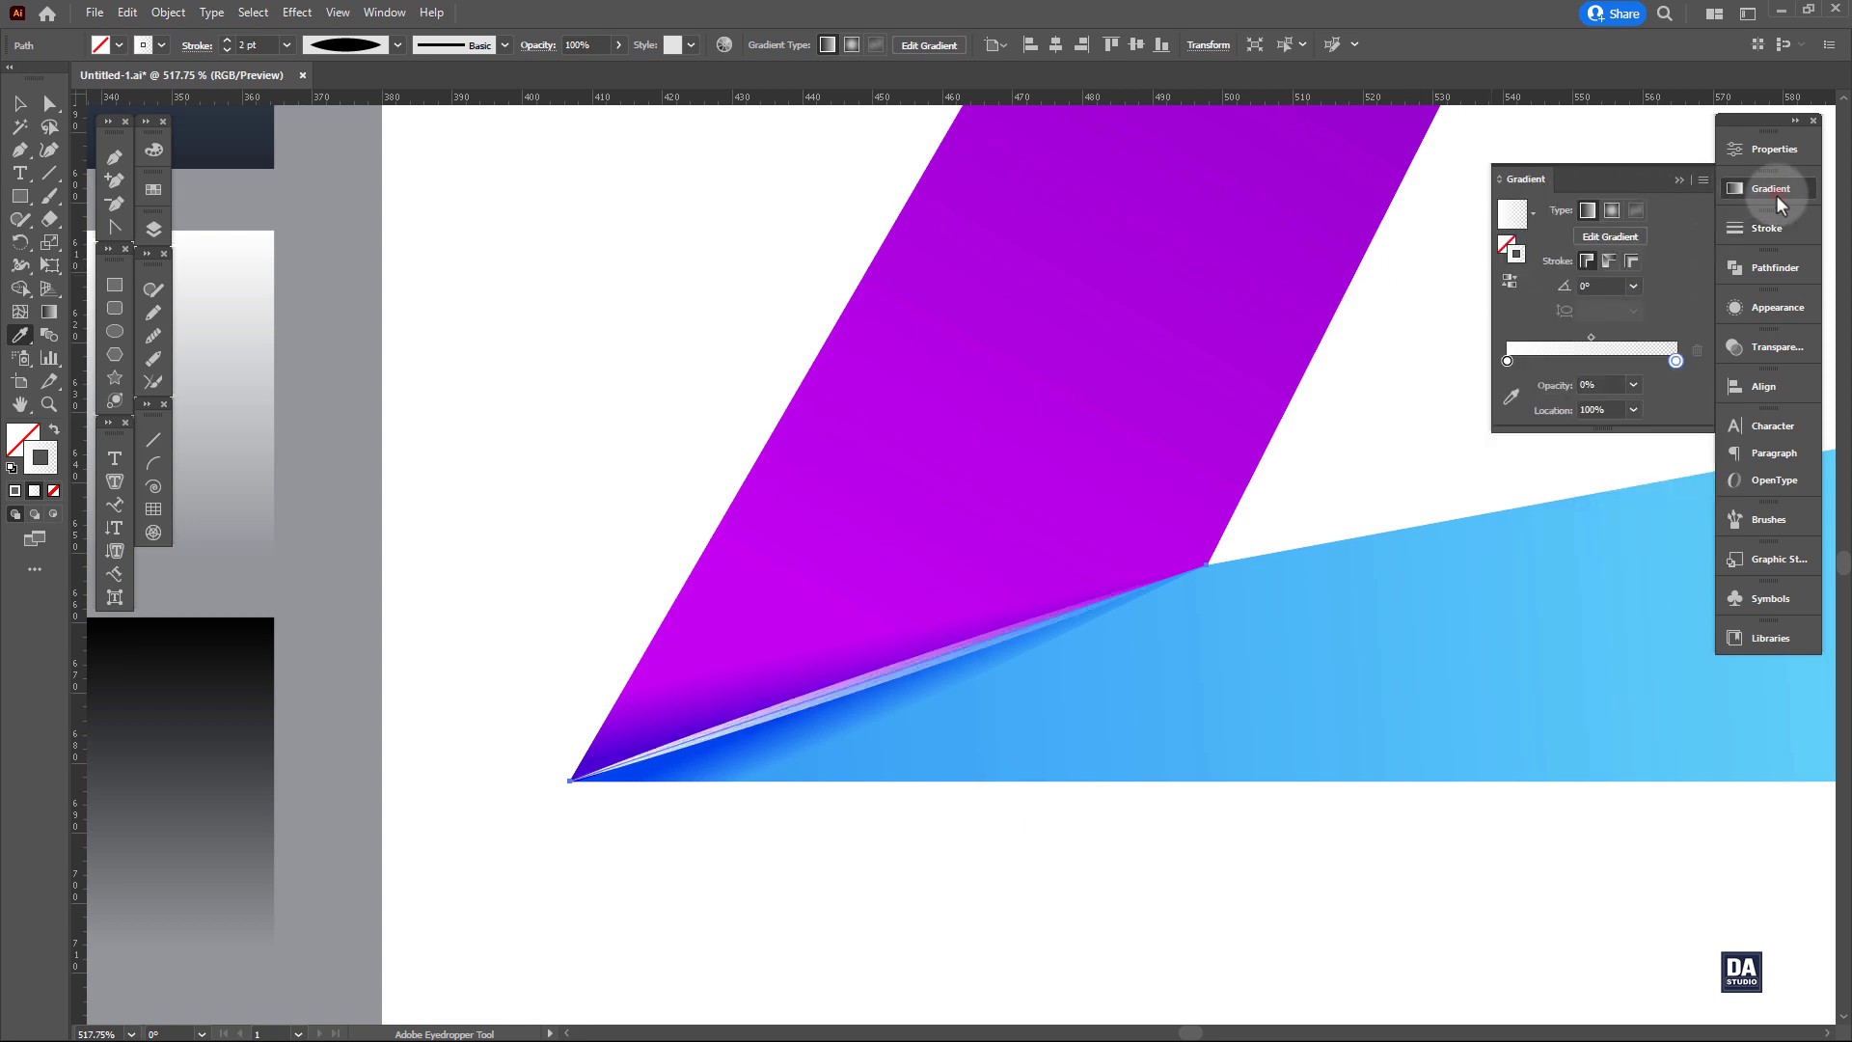
{"action": "left_click", "coordinate": [1612, 216]}
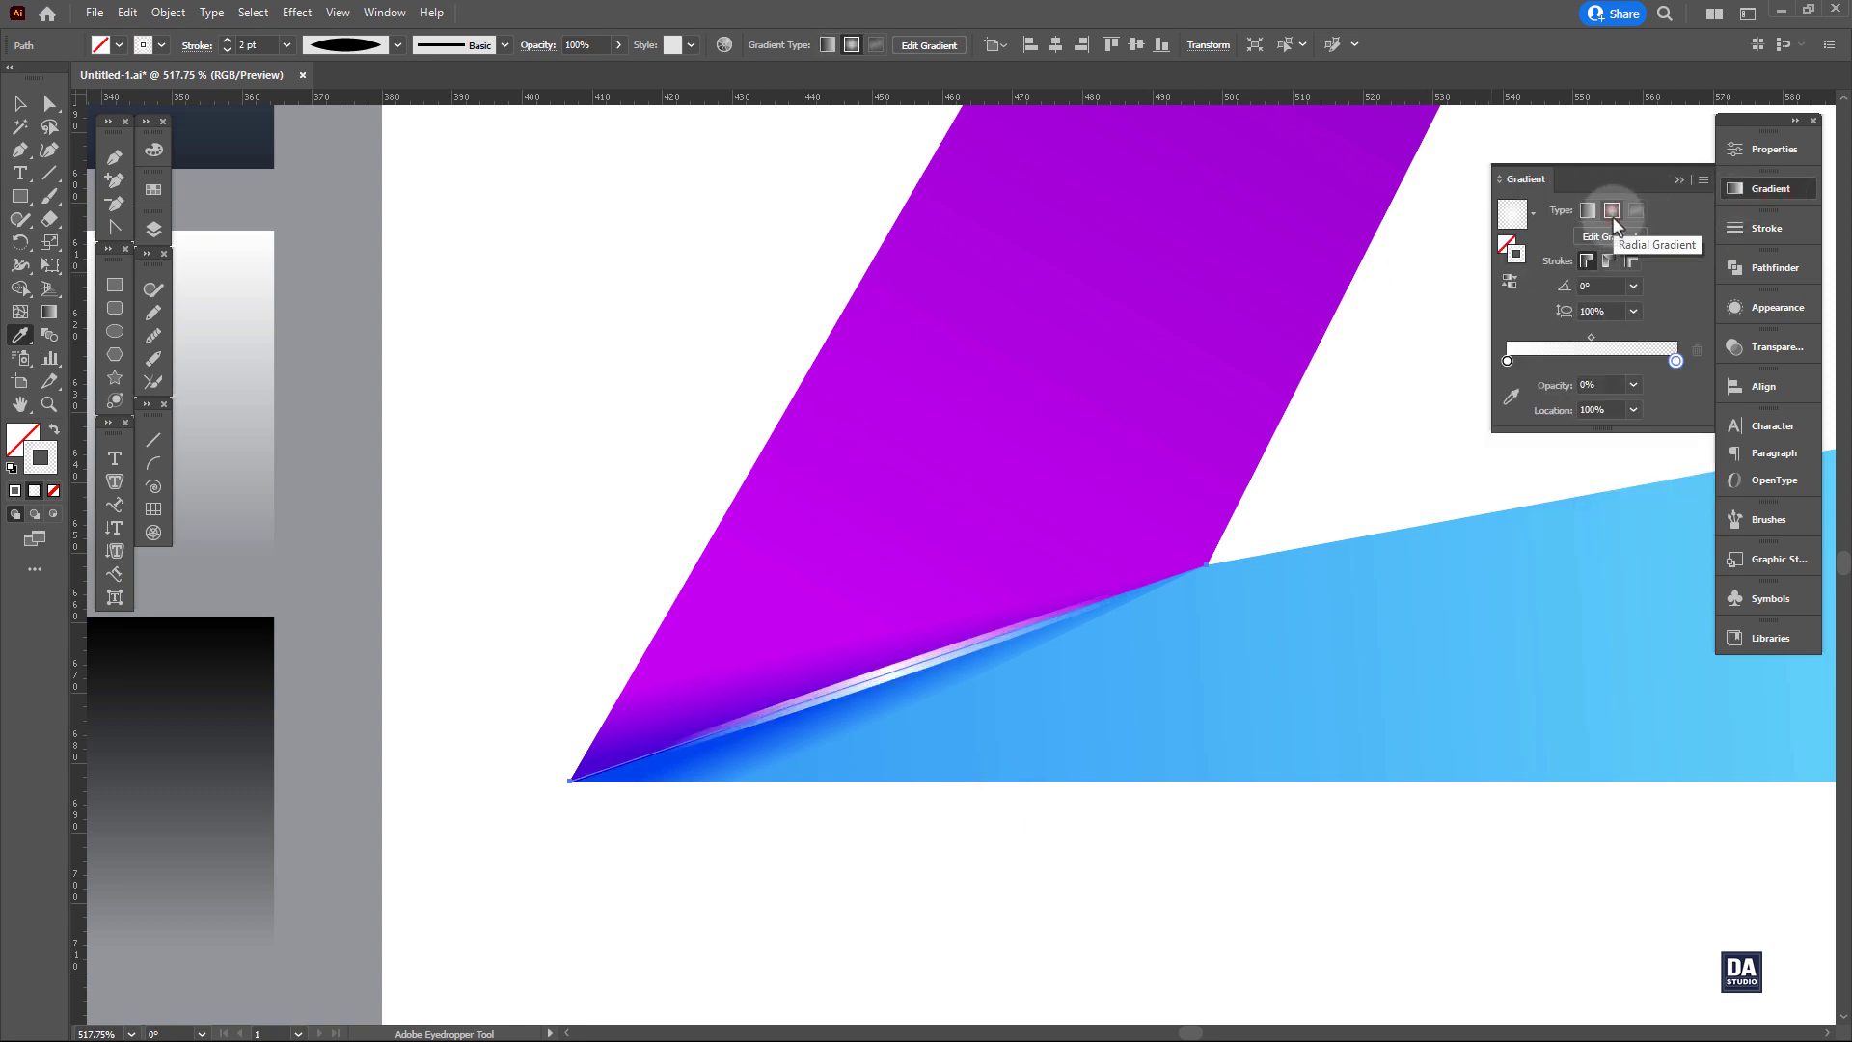
{"action": "left_click", "coordinate": [19, 104]}
{"action": "left_click", "coordinate": [639, 425]}
Widen the blue-side shadow by moving its lower anchor to the right along the blue piece's base.
{"action": "key", "text": "ctrl+space"}
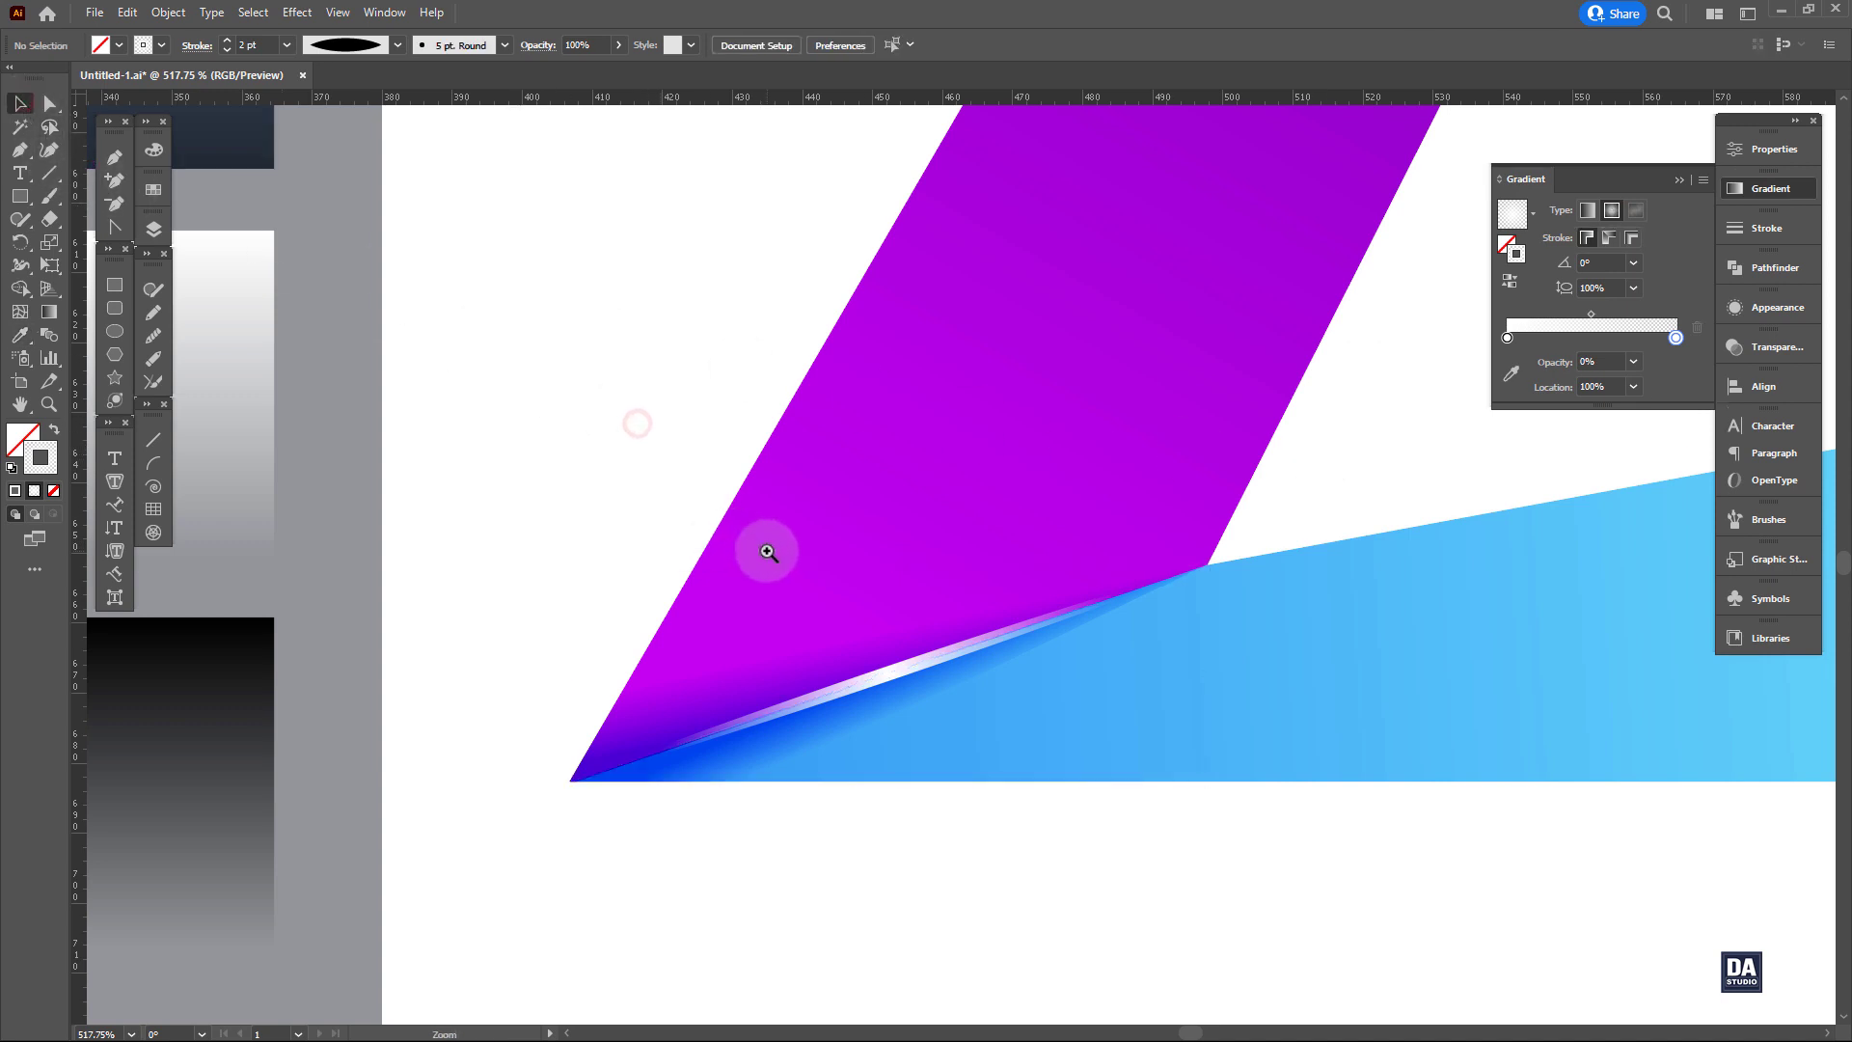
{"action": "left_click_drag", "start_coordinate": [858, 564], "coordinate": [485, 539]}
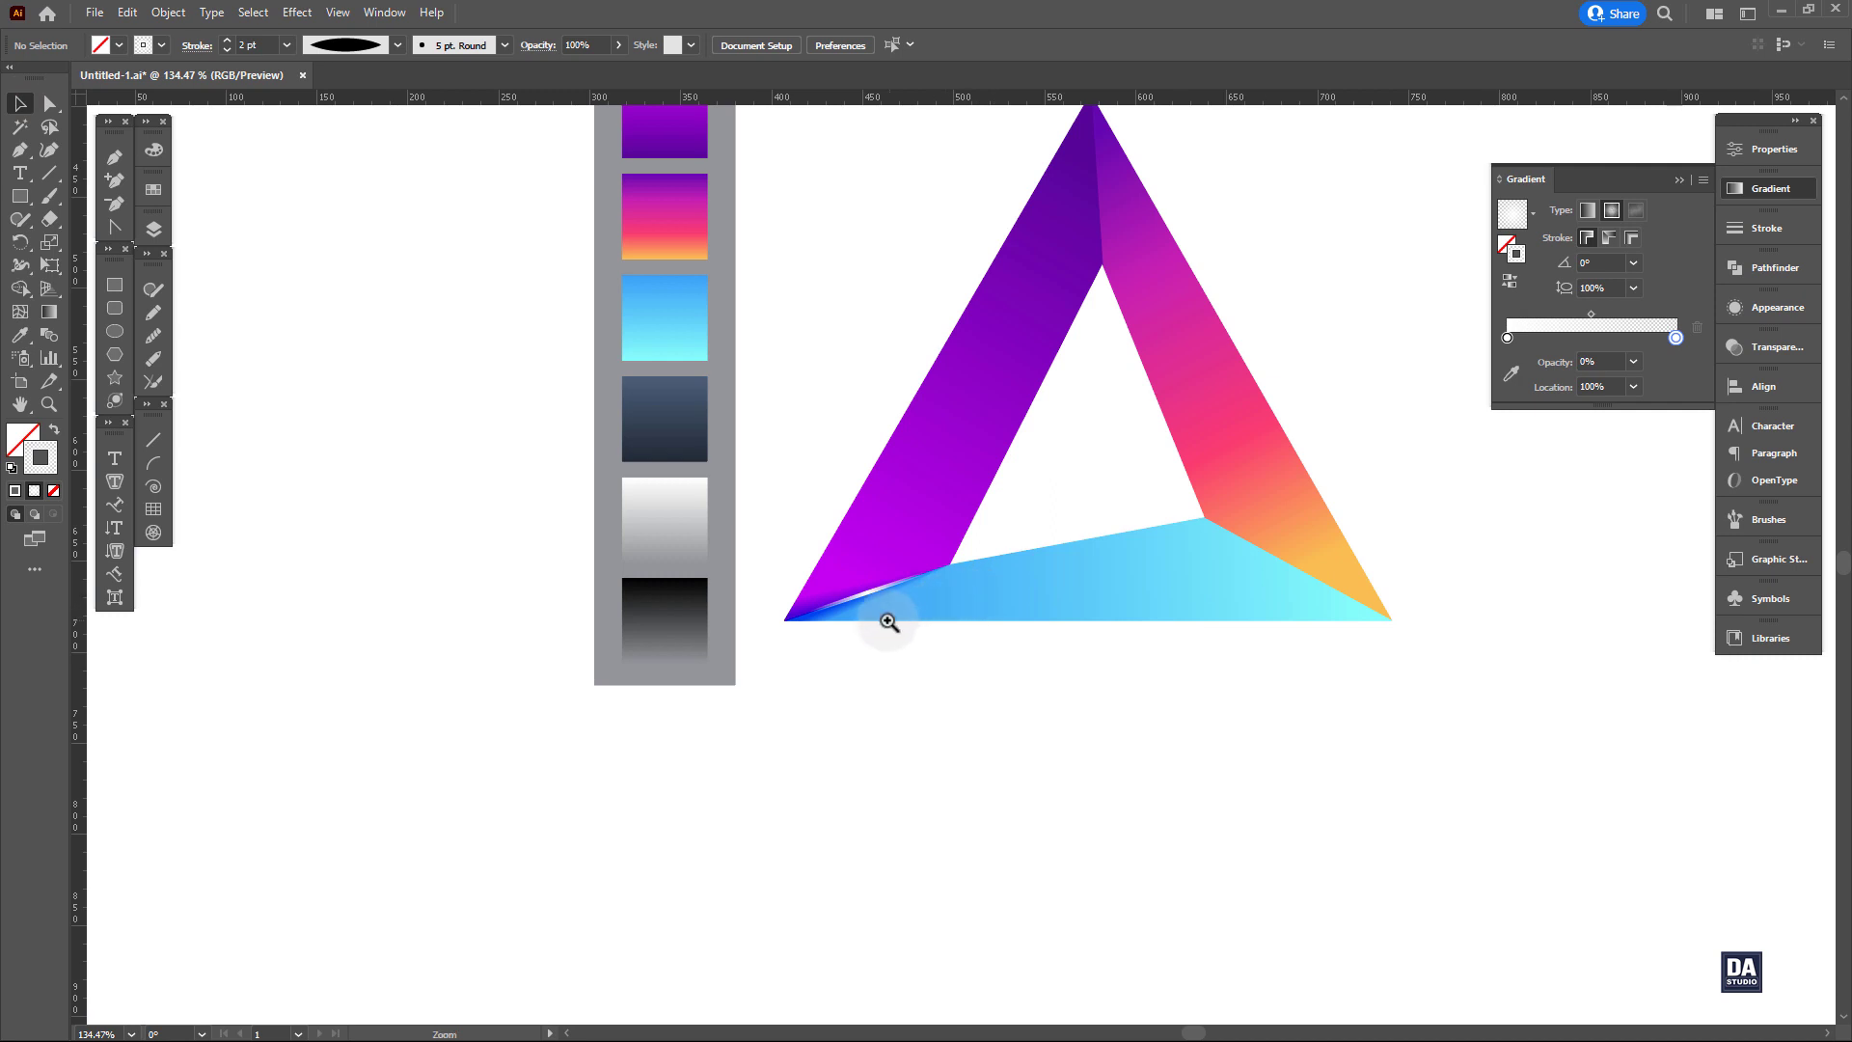
{"action": "left_click_drag", "start_coordinate": [890, 620], "coordinate": [1016, 599]}
{"action": "left_click_drag", "start_coordinate": [735, 561], "coordinate": [805, 559]}
{"action": "left_click", "coordinate": [673, 619]}
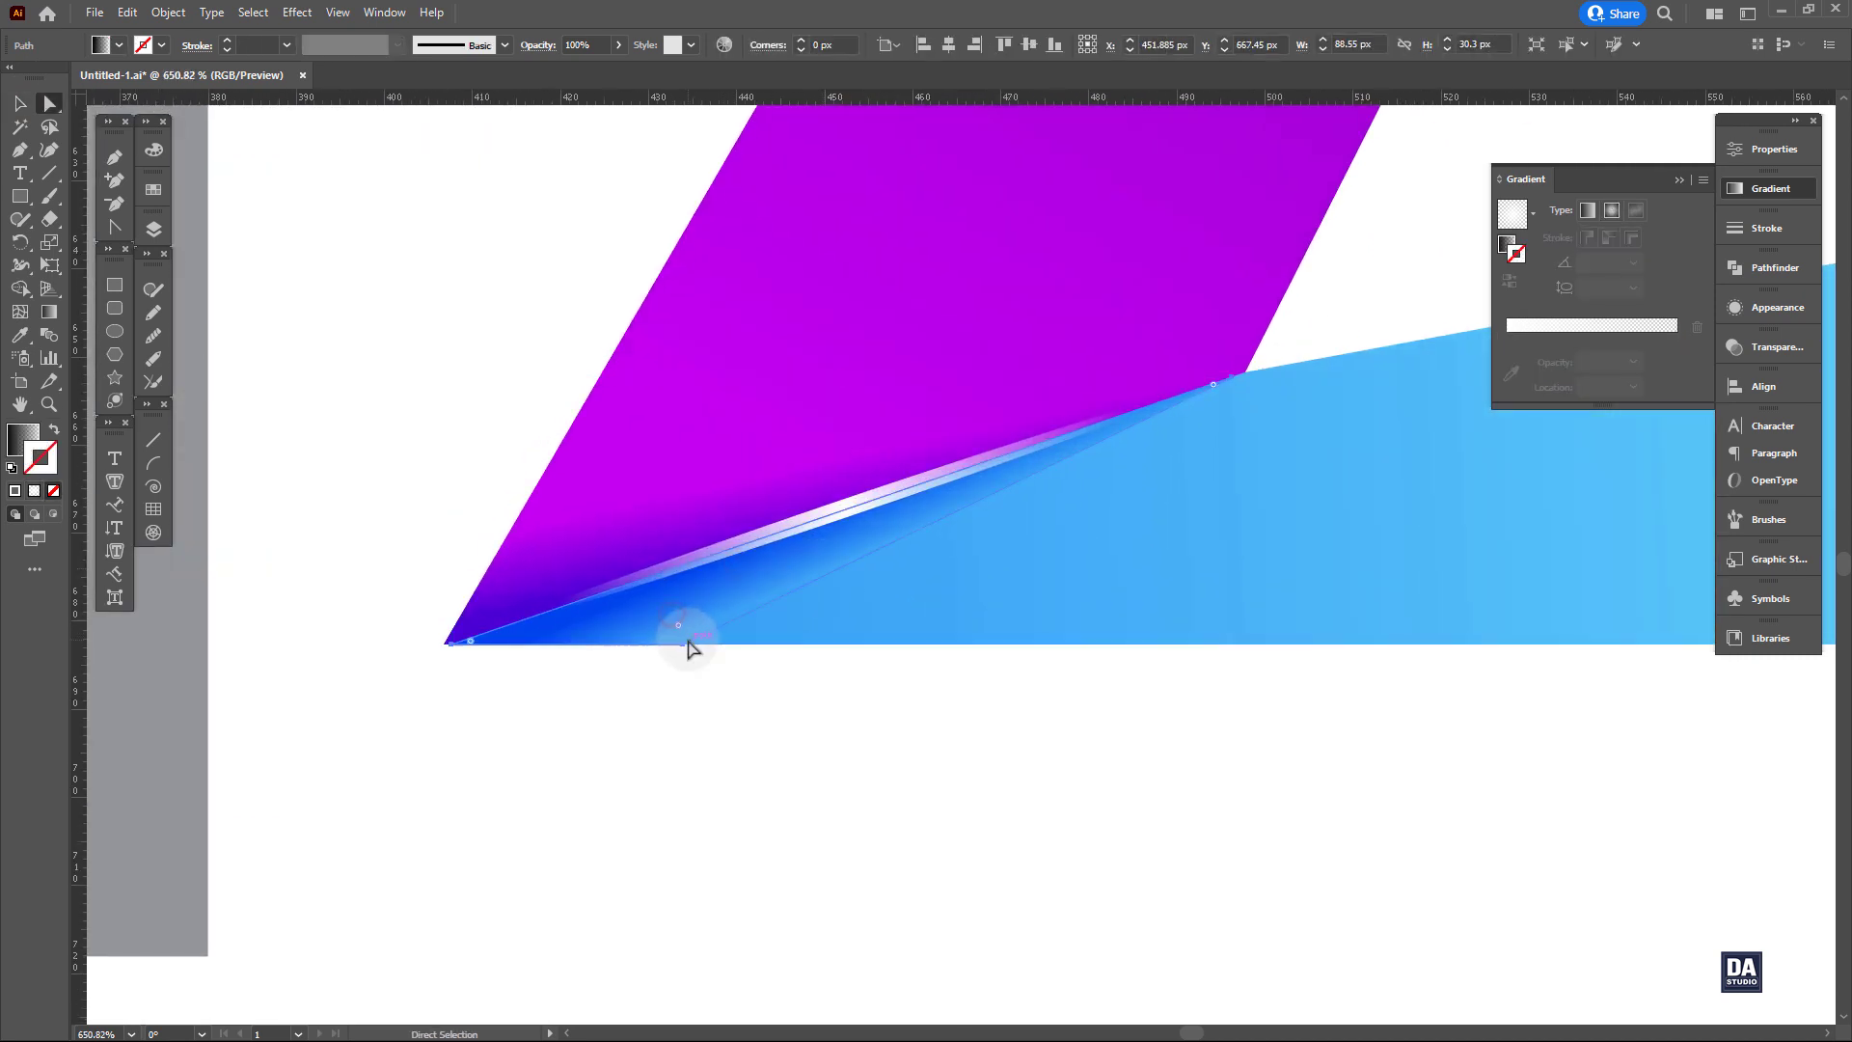
{"action": "left_click_drag", "start_coordinate": [680, 643], "coordinate": [722, 645]}
Widen the purple-side shadow by moving its upper anchor up along the purple piece's outer edge, then deselect it.
{"action": "key", "text": "v"}
{"action": "left_click", "coordinate": [552, 558]}
{"action": "key", "text": "a"}
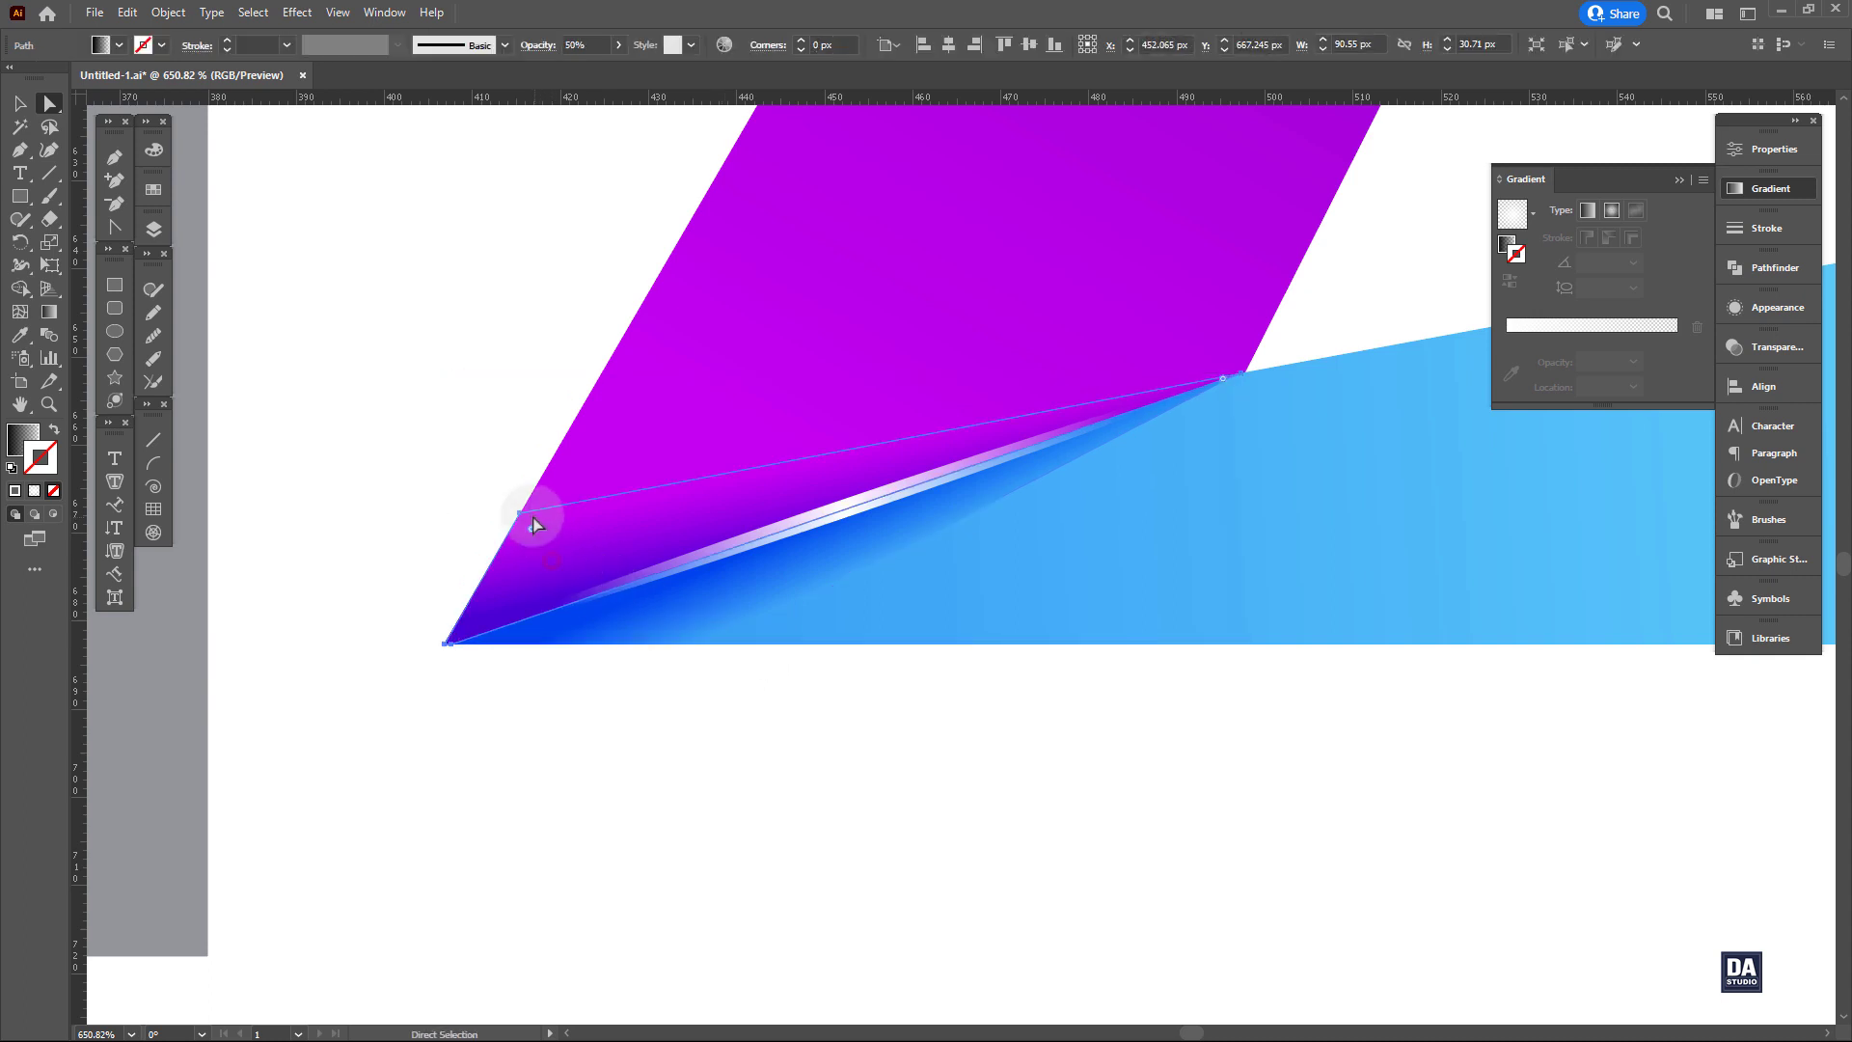
{"action": "left_click", "coordinate": [521, 514]}
{"action": "left_click_drag", "start_coordinate": [521, 522], "coordinate": [530, 498]}
{"action": "left_click", "coordinate": [480, 526]}
Draw a thin Pen triangle about 127 px long over the blue piece's sloping edge at the lower-right corner.
{"action": "left_click_drag", "start_coordinate": [725, 624], "coordinate": [435, 606]}
{"action": "left_click_drag", "start_coordinate": [1087, 603], "coordinate": [768, 689]}
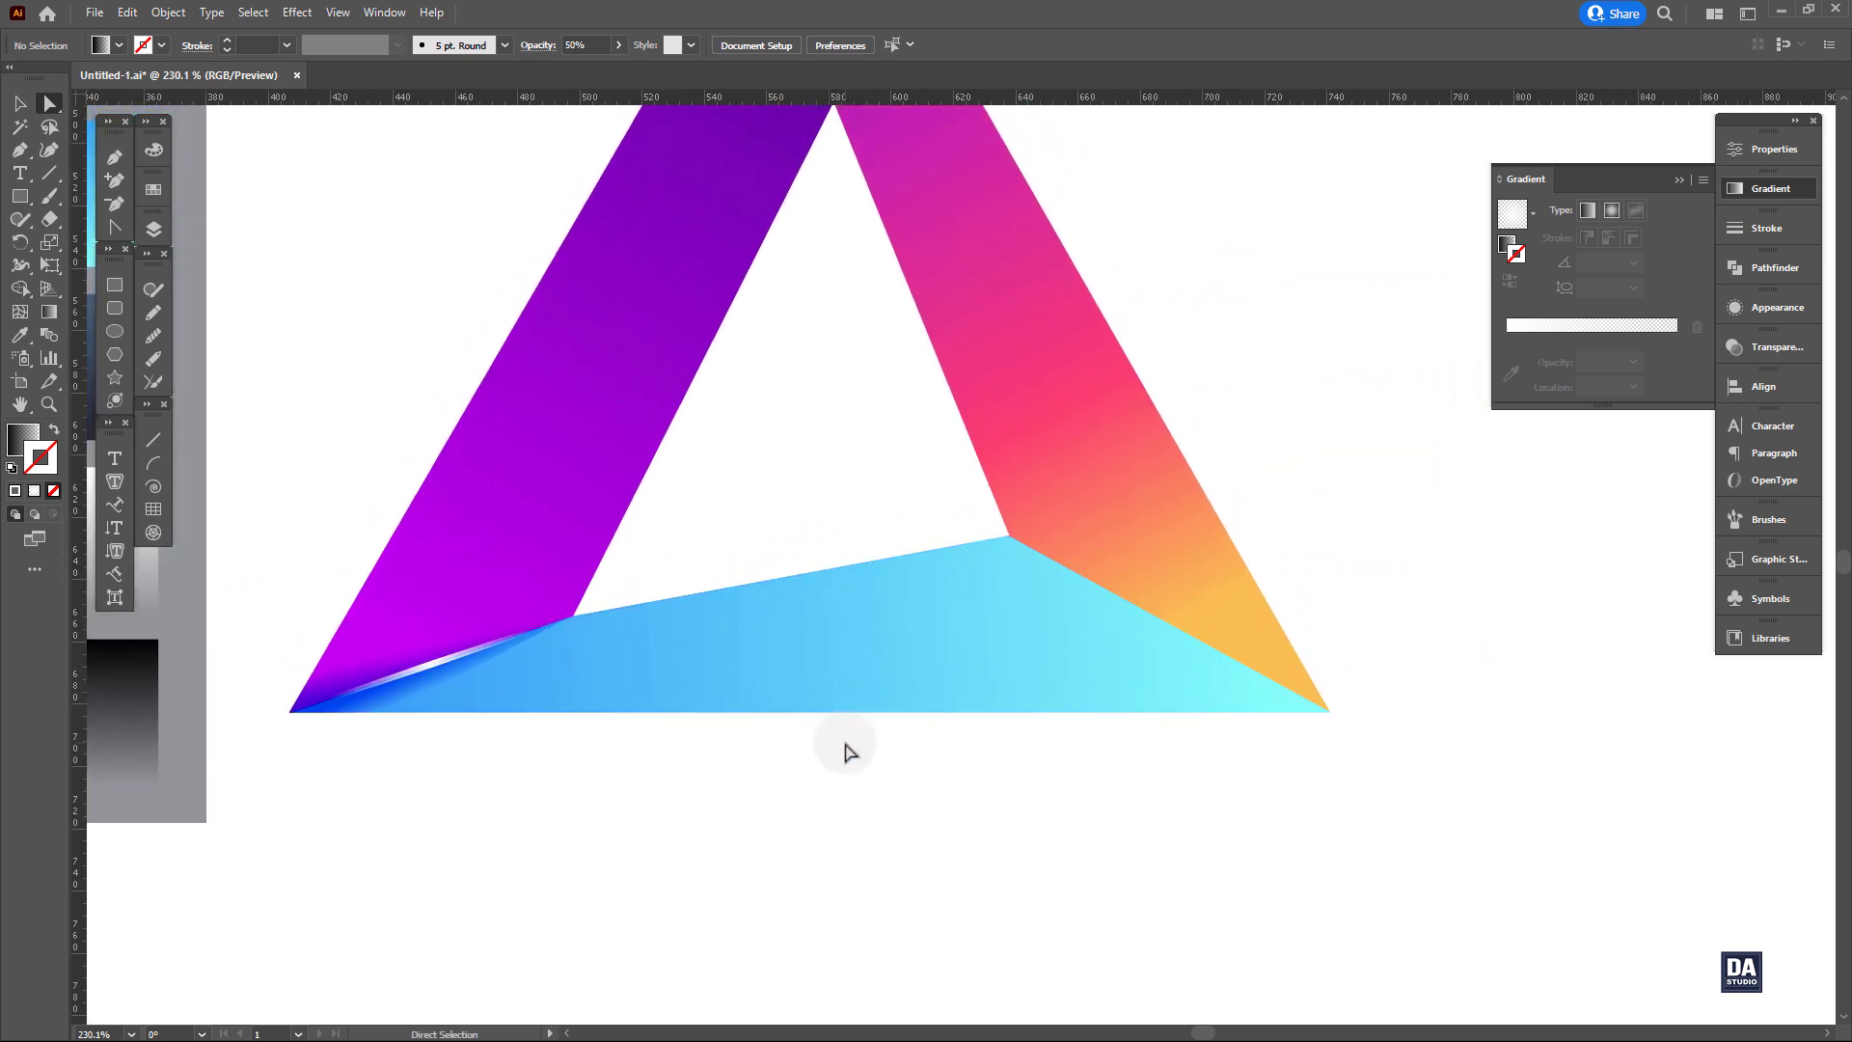
{"action": "left_click_drag", "start_coordinate": [1253, 733], "coordinate": [1144, 773]}
{"action": "left_click_drag", "start_coordinate": [1049, 732], "coordinate": [1210, 778]}
{"action": "key", "text": "p"}
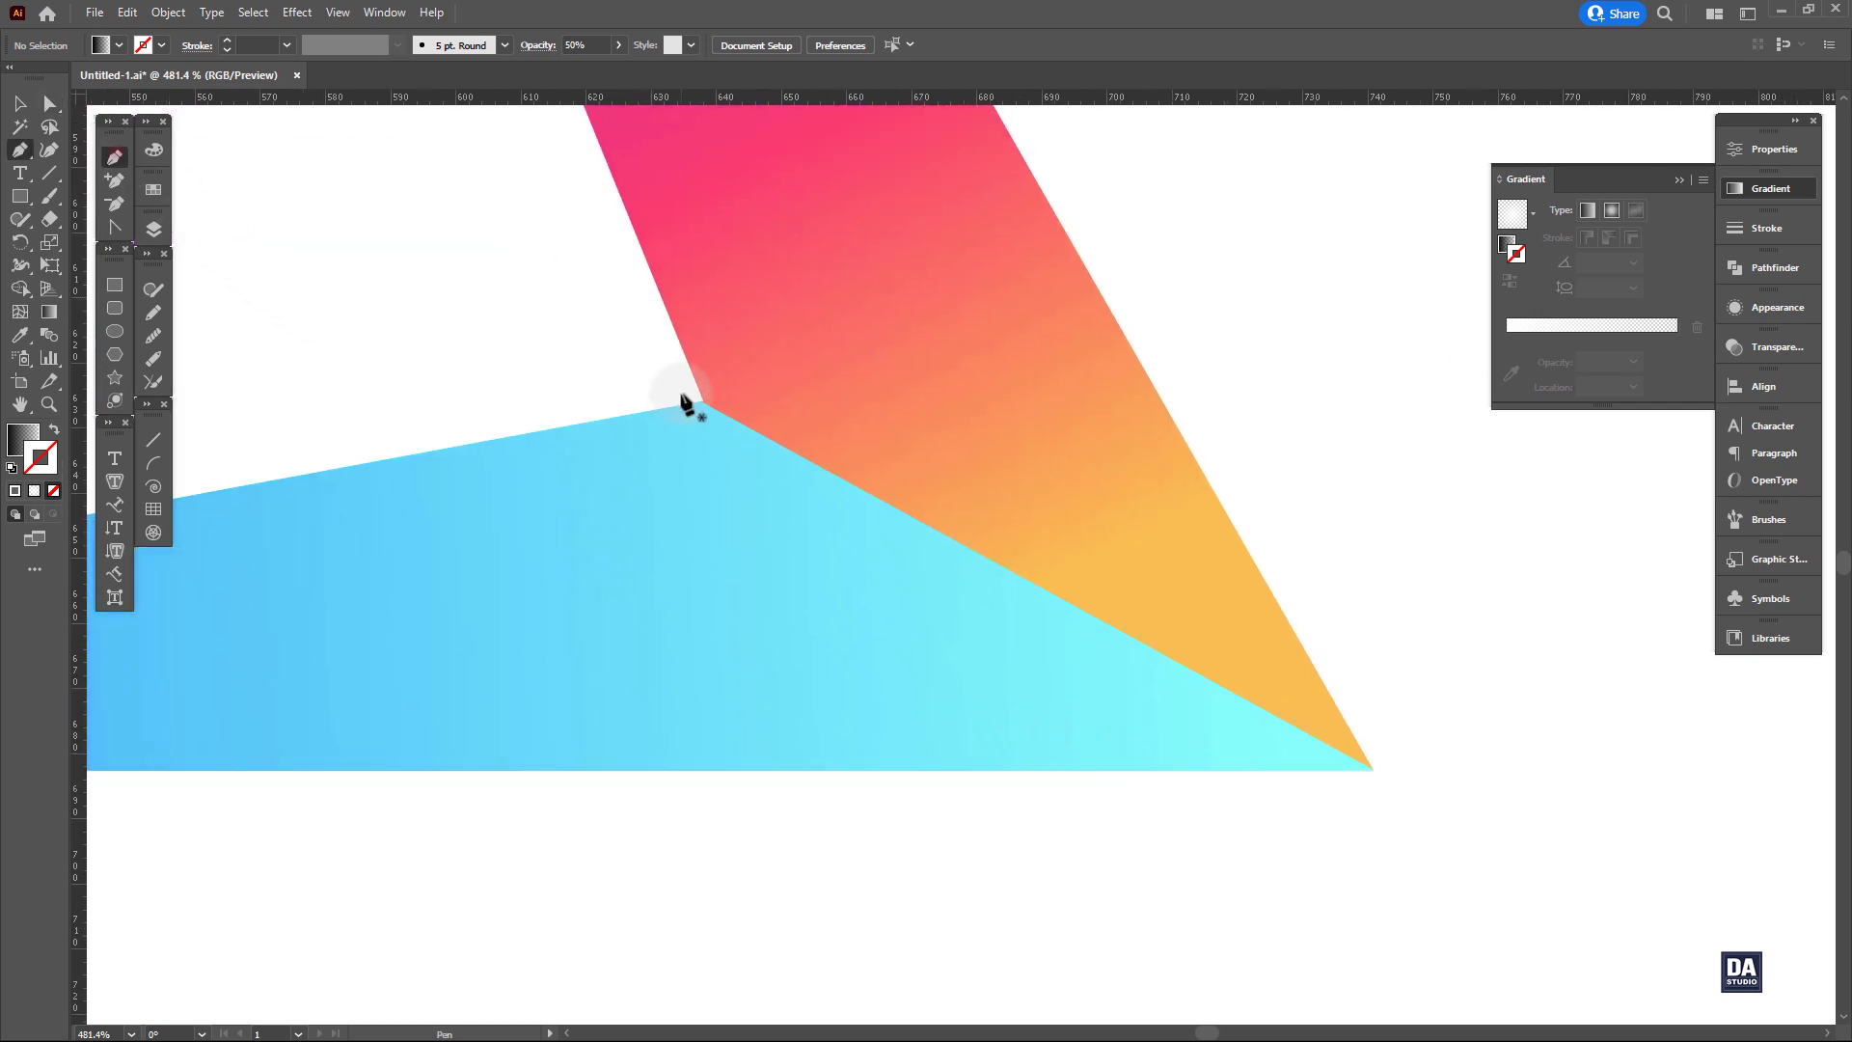
{"action": "left_click", "coordinate": [704, 402]}
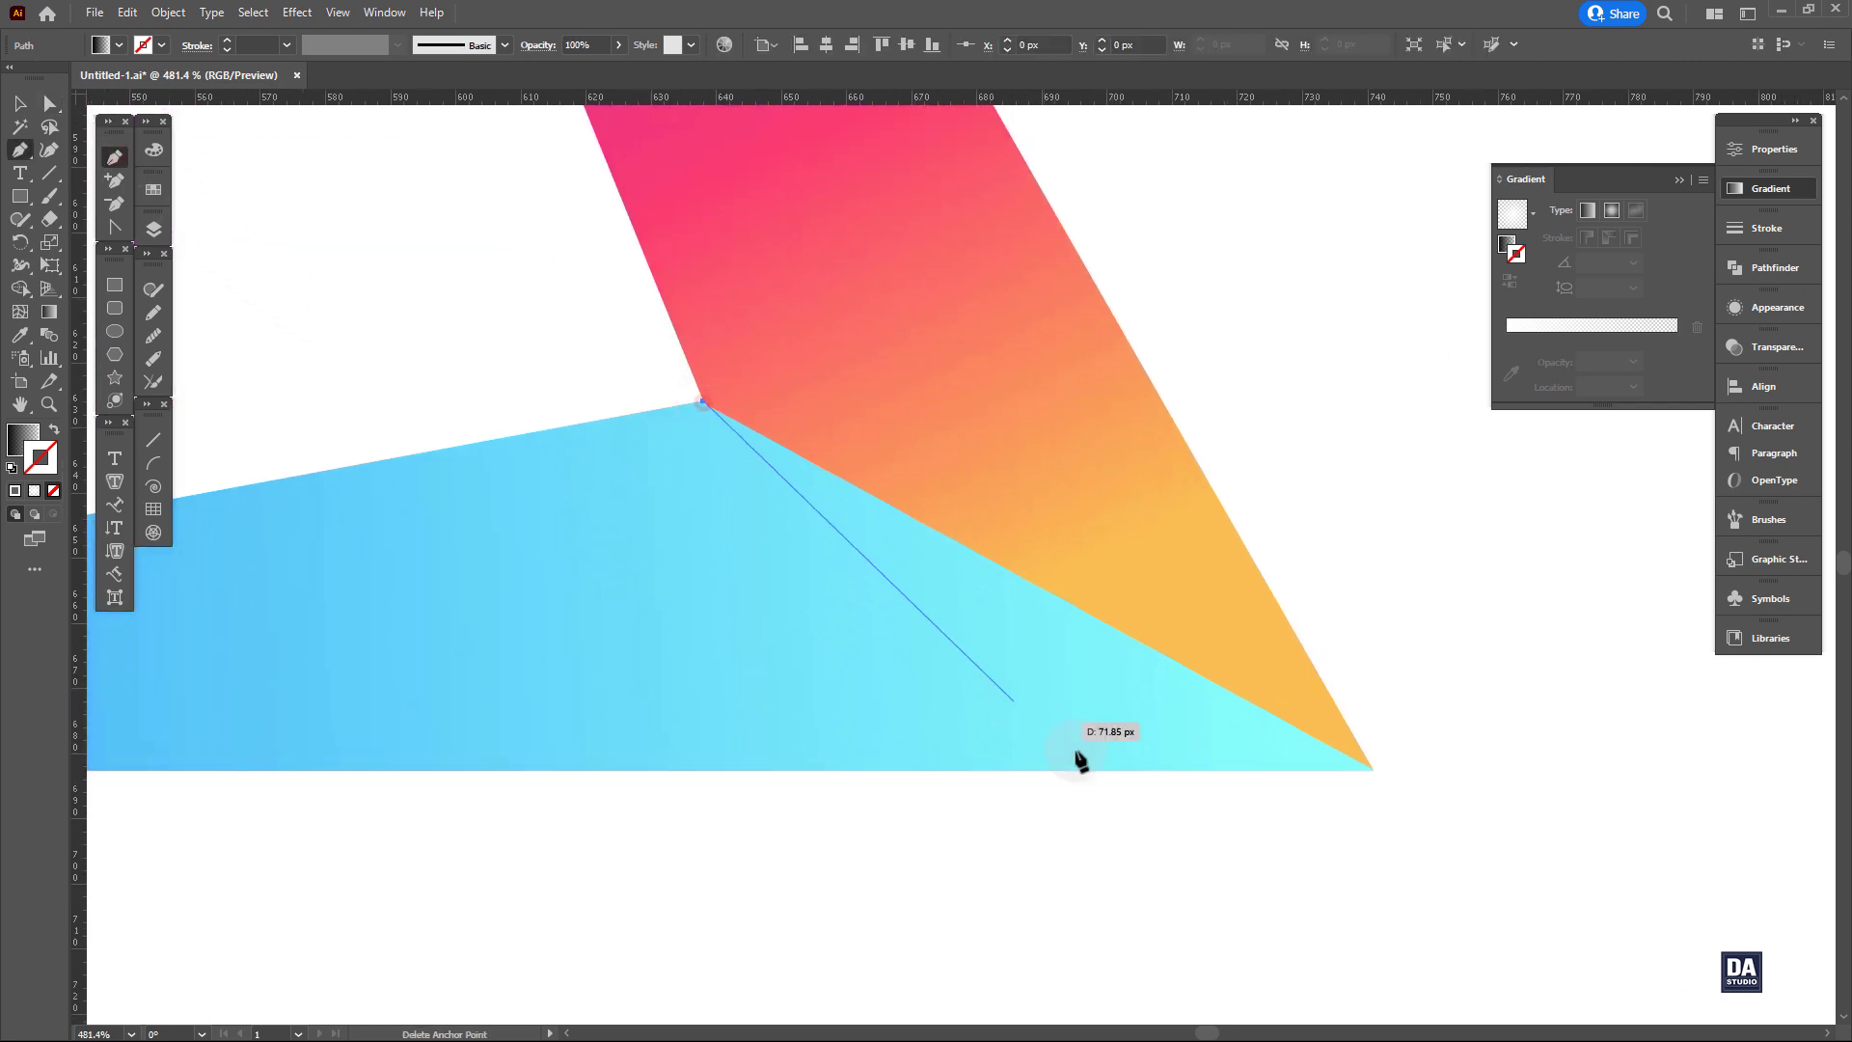
{"action": "left_click", "coordinate": [1193, 819]}
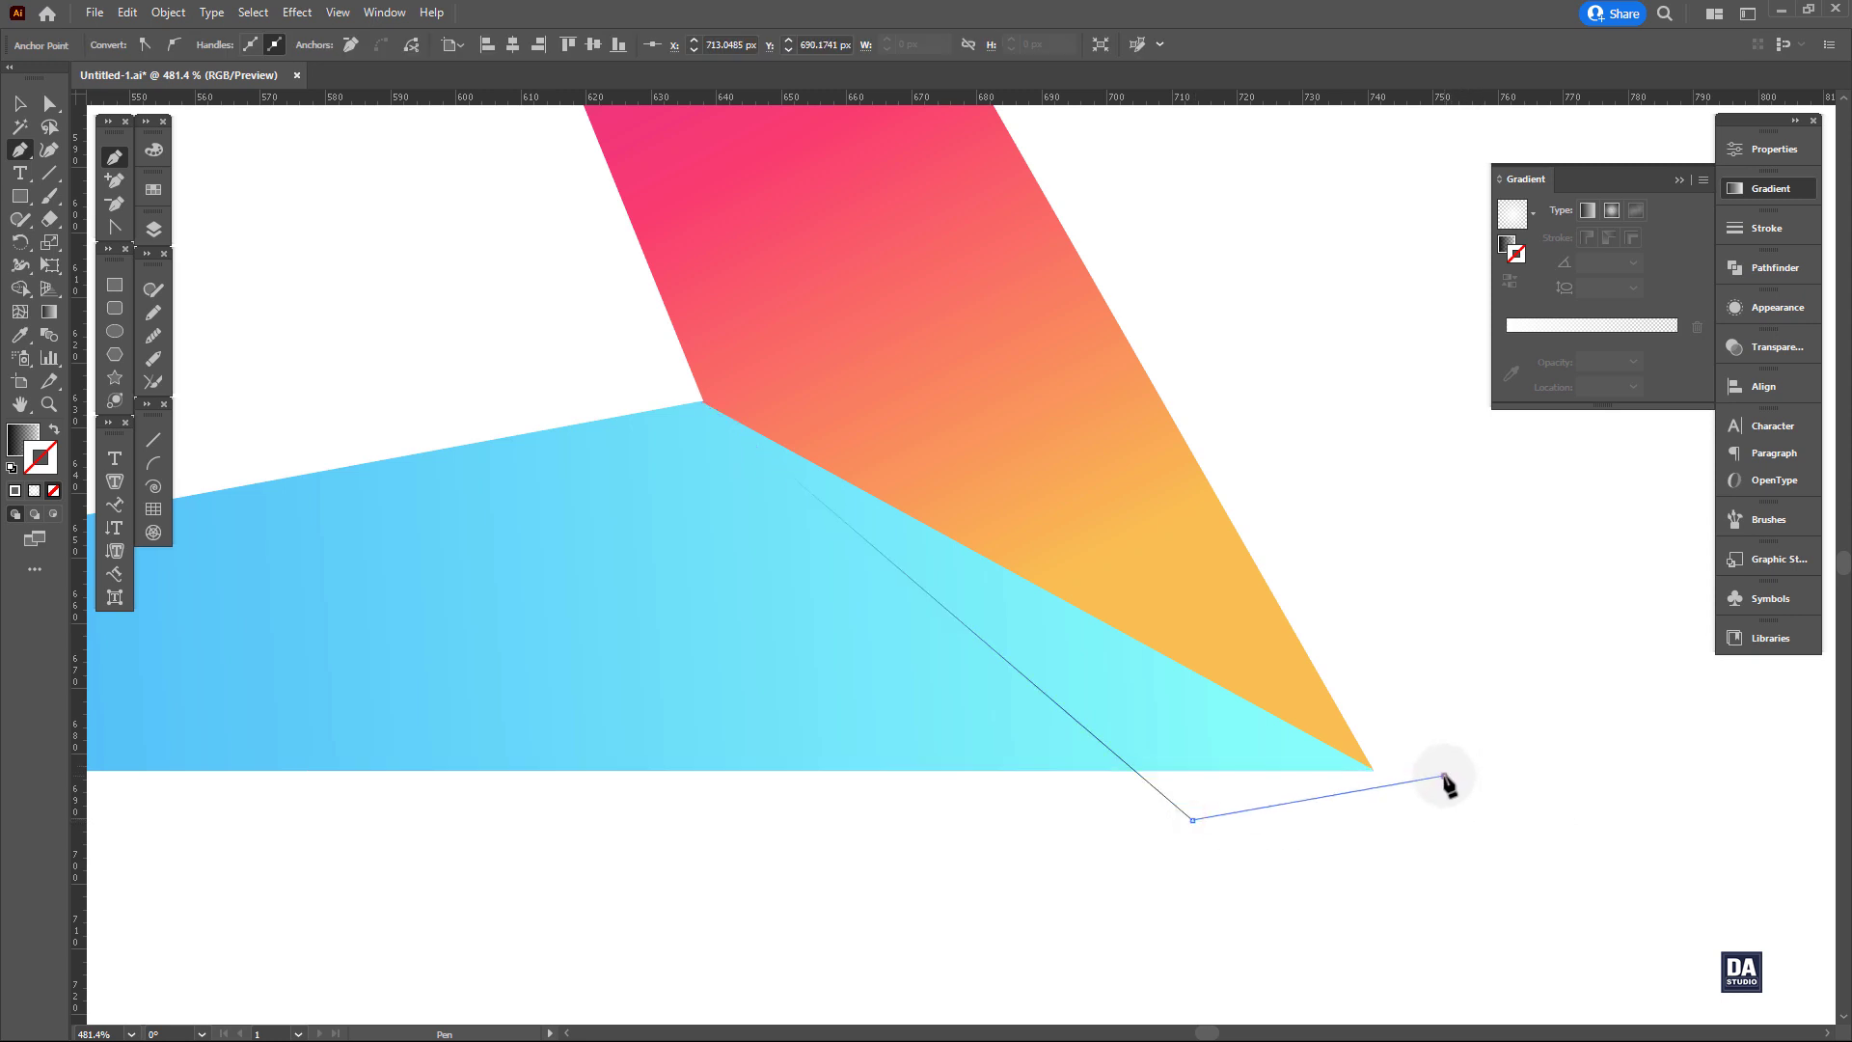
{"action": "left_click", "coordinate": [1444, 774]}
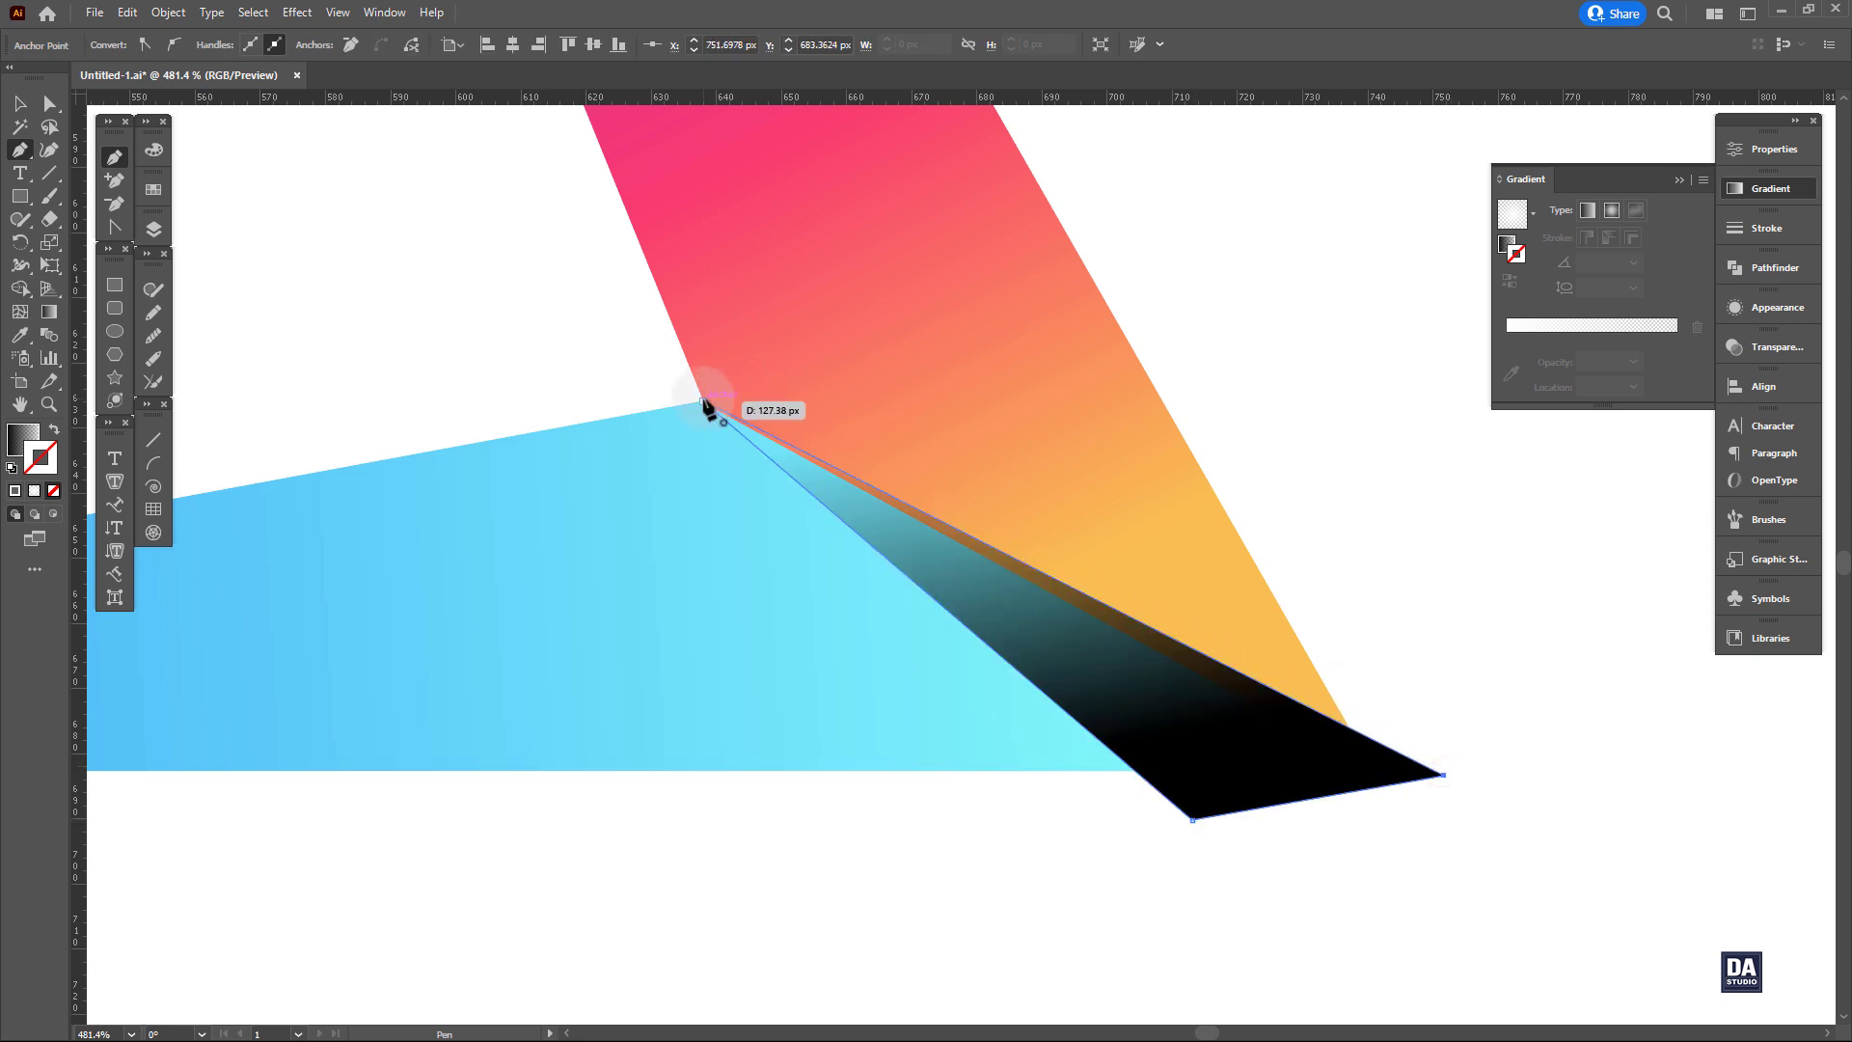
Trim the lower-right triangle to the blue piece with the Shape Builder, removing the parts outside it, and deselect.
{"action": "left_click", "coordinate": [782, 557], "text": "ctrl+shift"}
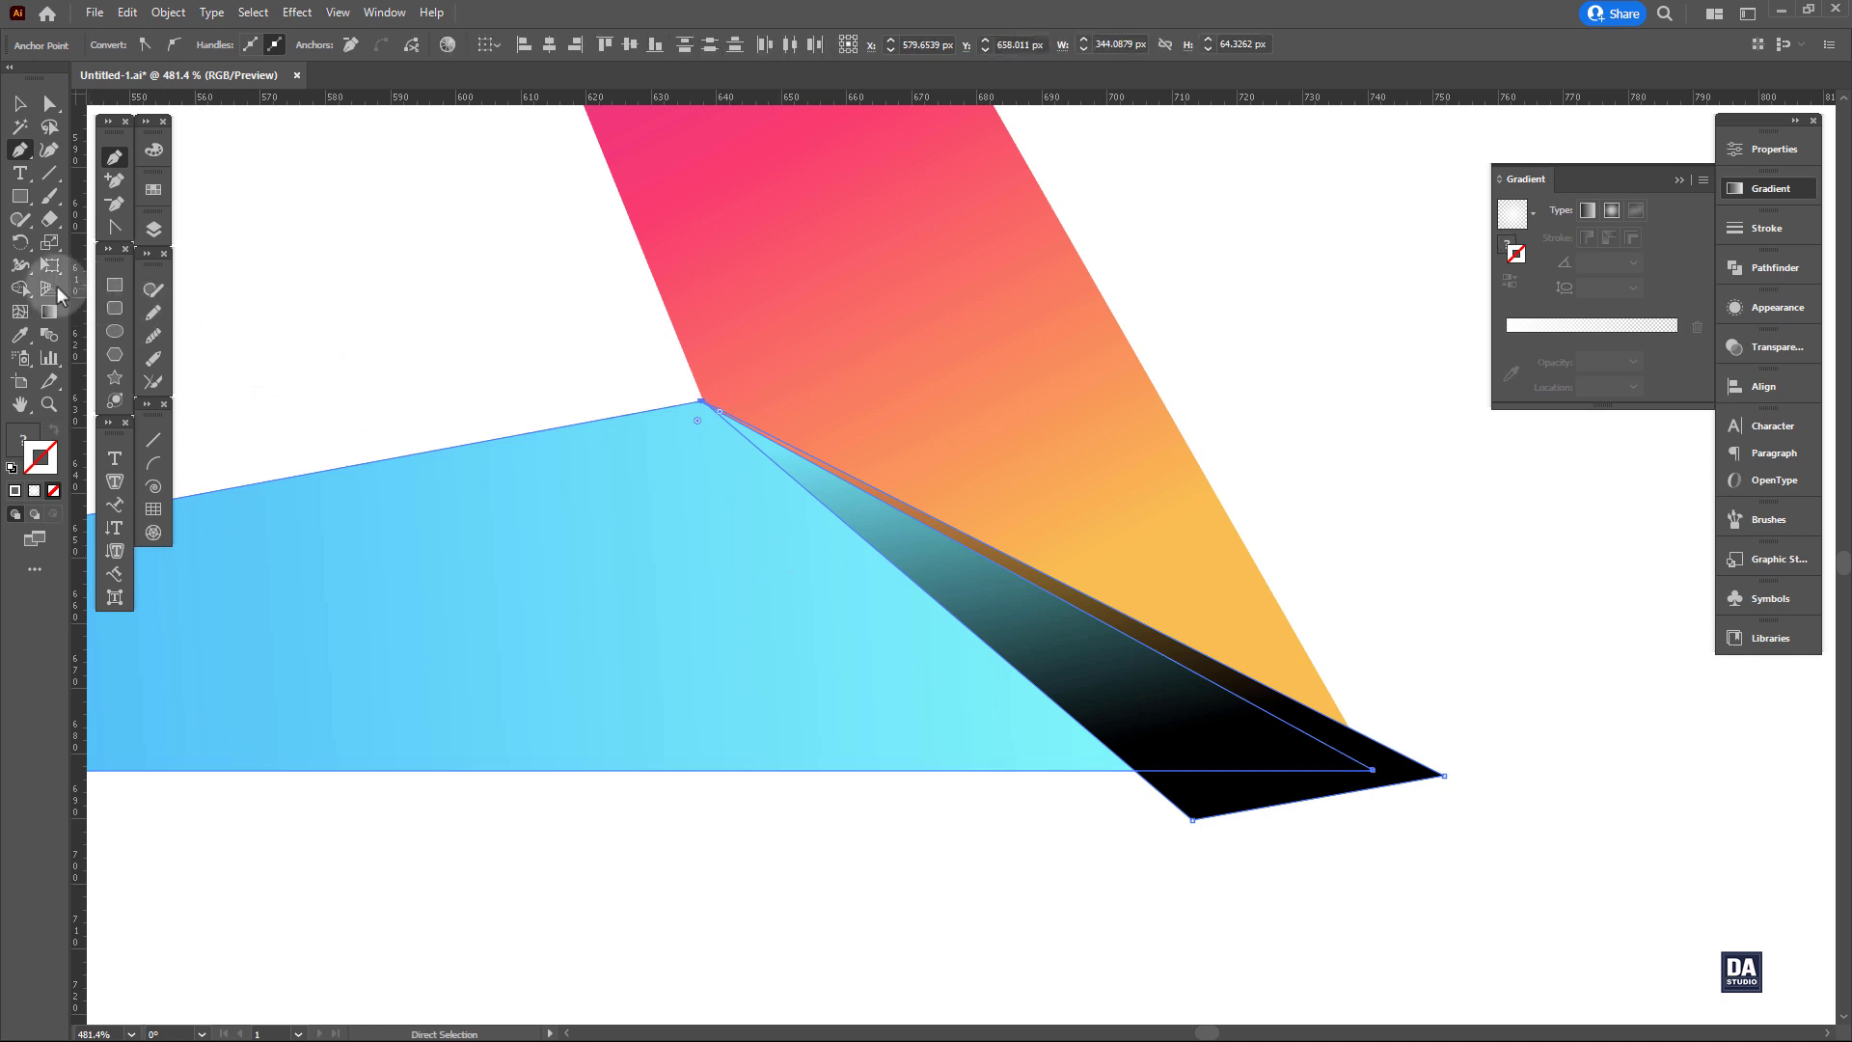
{"action": "left_click", "coordinate": [19, 288]}
{"action": "left_click", "coordinate": [1196, 809], "text": "alt"}
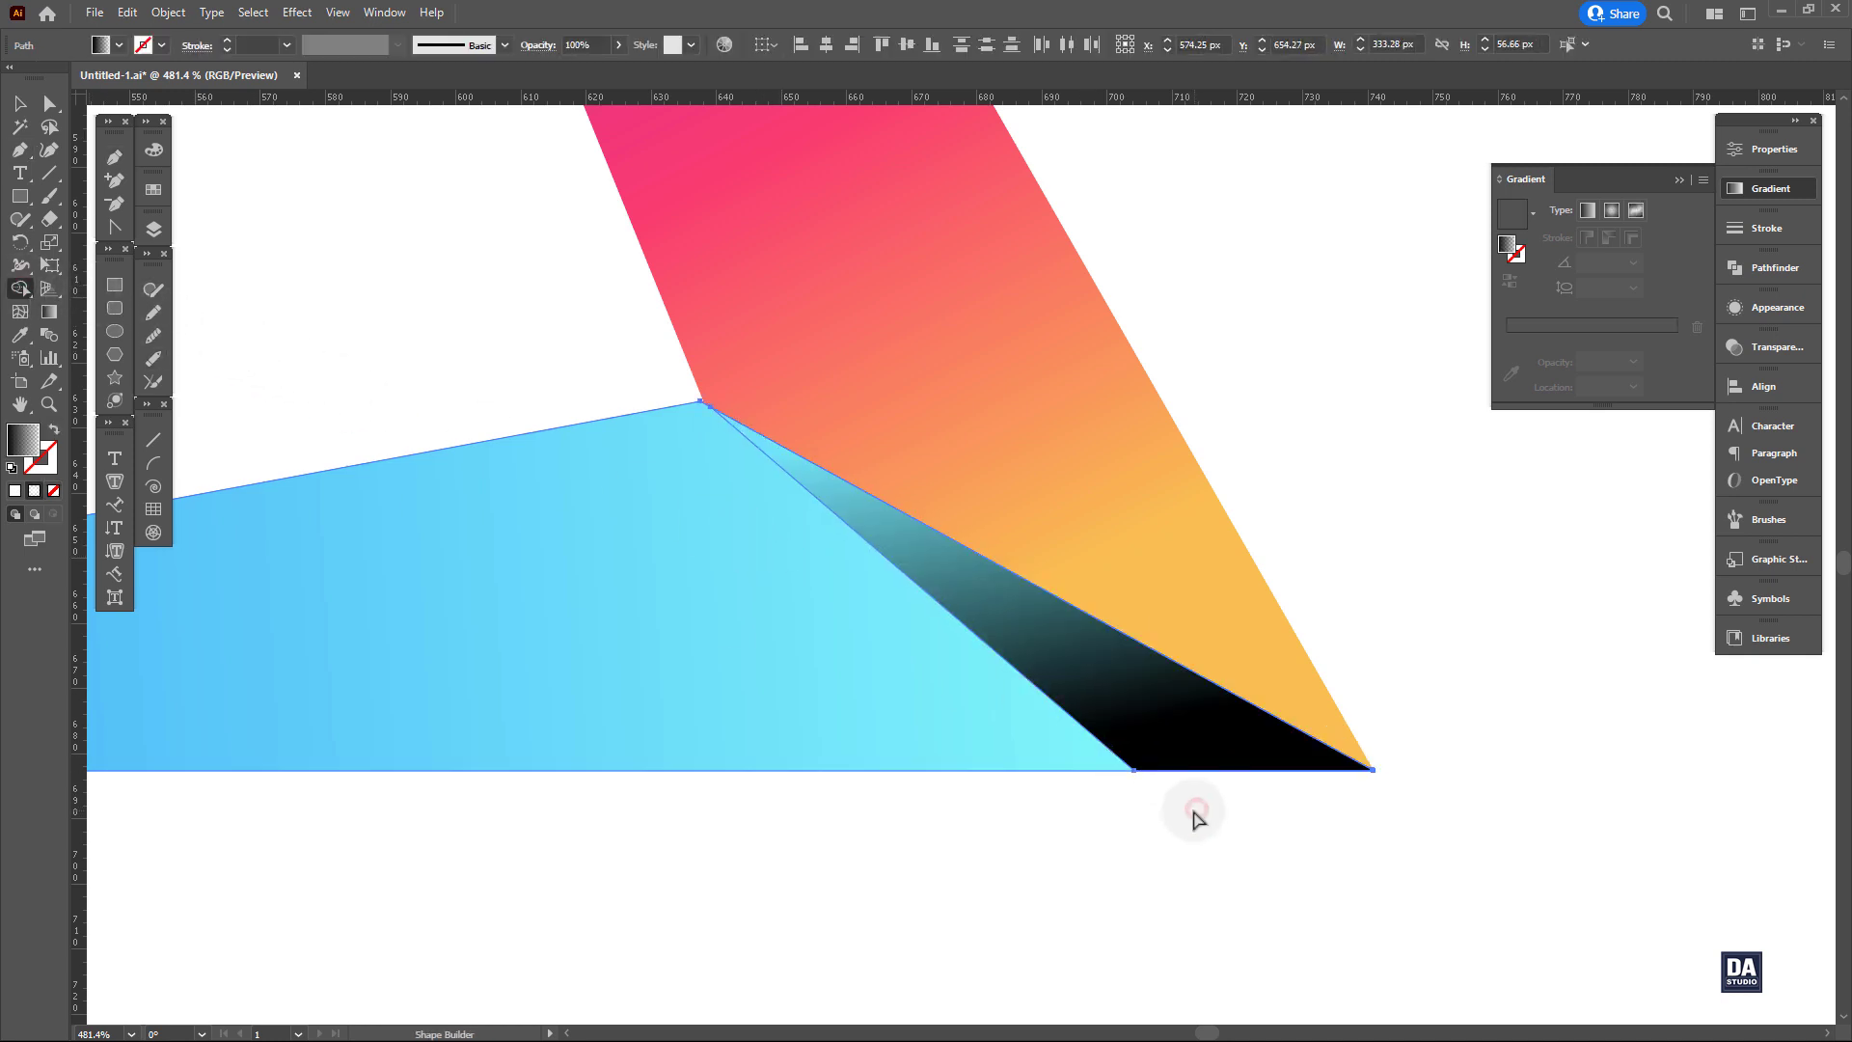
{"action": "left_click", "coordinate": [1235, 815], "text": "ctrl"}
Redirect the lower-right shadow's gradient to -127.711° across its width, dark along the orange seam and transparent toward the blue.
{"action": "left_click", "coordinate": [1136, 701], "text": "ctrl"}
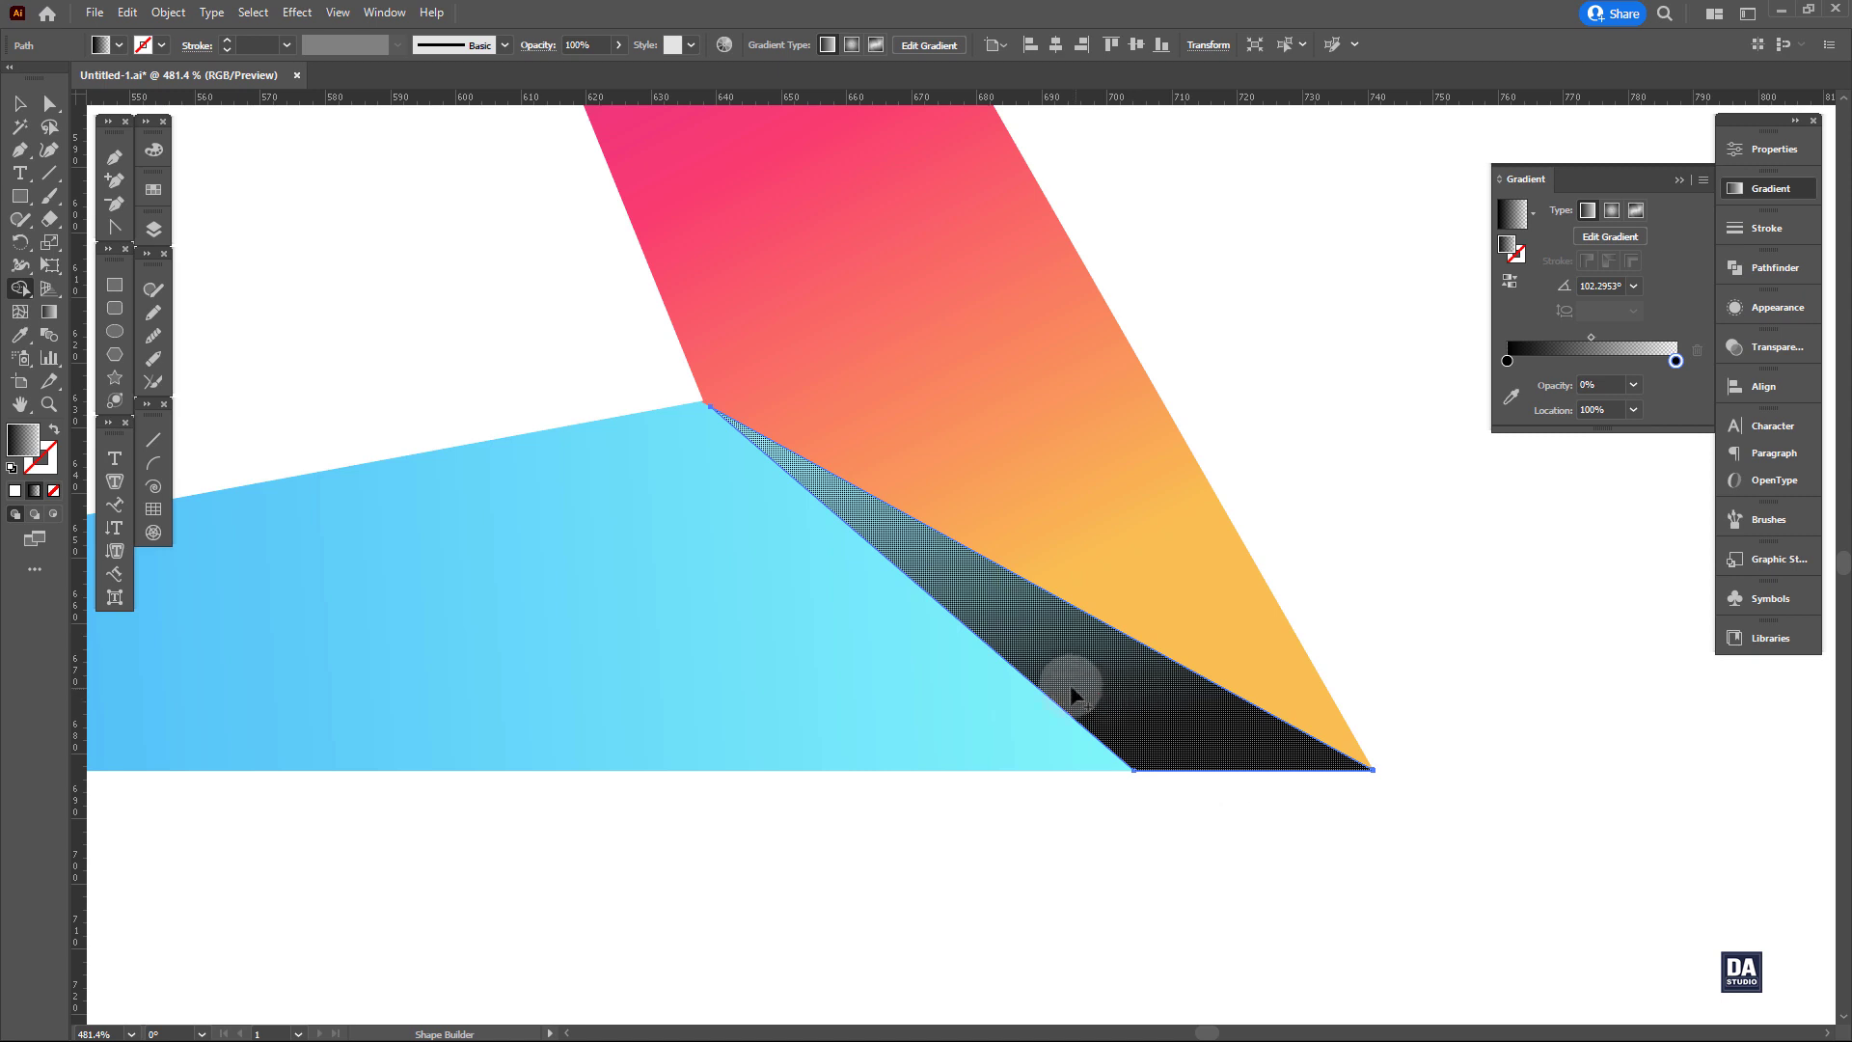
{"action": "key", "text": "g"}
{"action": "mouse_move", "coordinate": [1074, 593]}
{"action": "left_mouse_down"}
{"action": "mouse_move", "coordinate": [1017, 640]}
{"action": "mouse_move", "coordinate": [1004, 684]}
{"action": "left_mouse_up"}
{"action": "left_click", "coordinate": [1170, 842]}
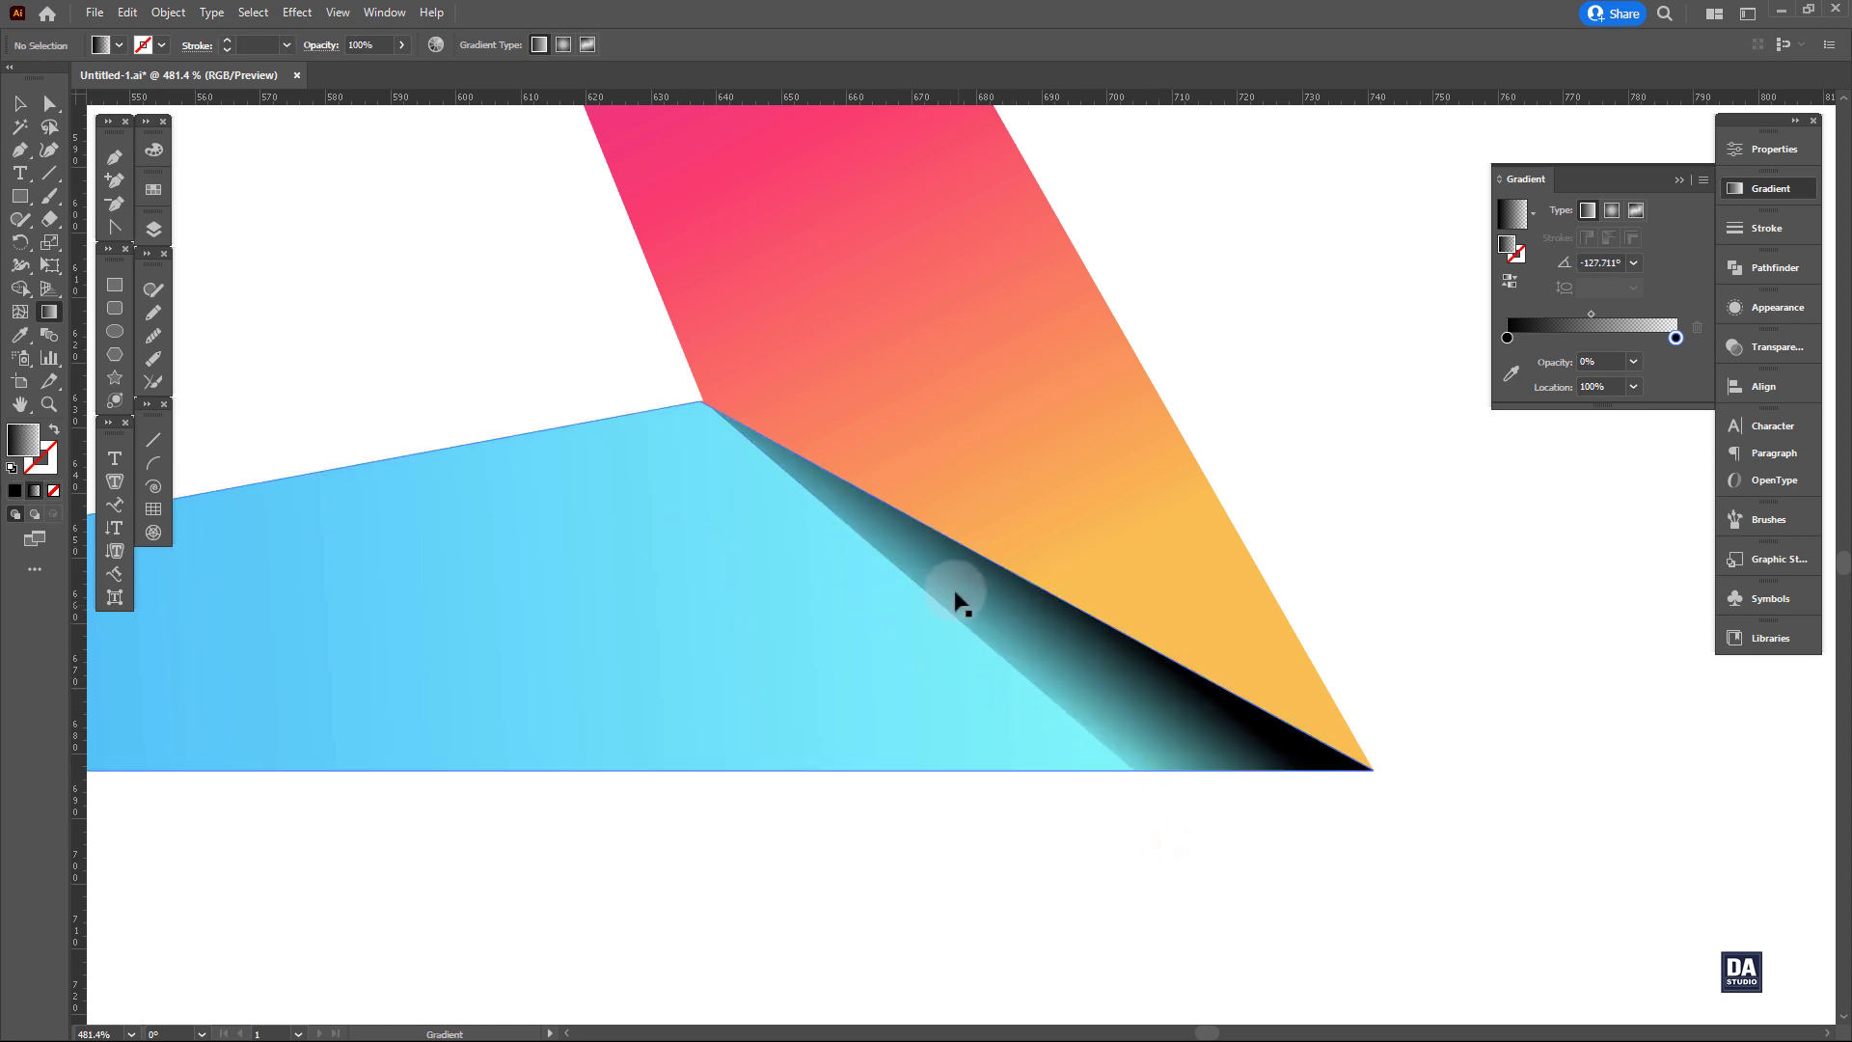
Draw a thin Pen triangle about 121 px long over the orange piece's lower edge at the lower-right corner, extending past the outer tip.
{"action": "left_click", "coordinate": [114, 156]}
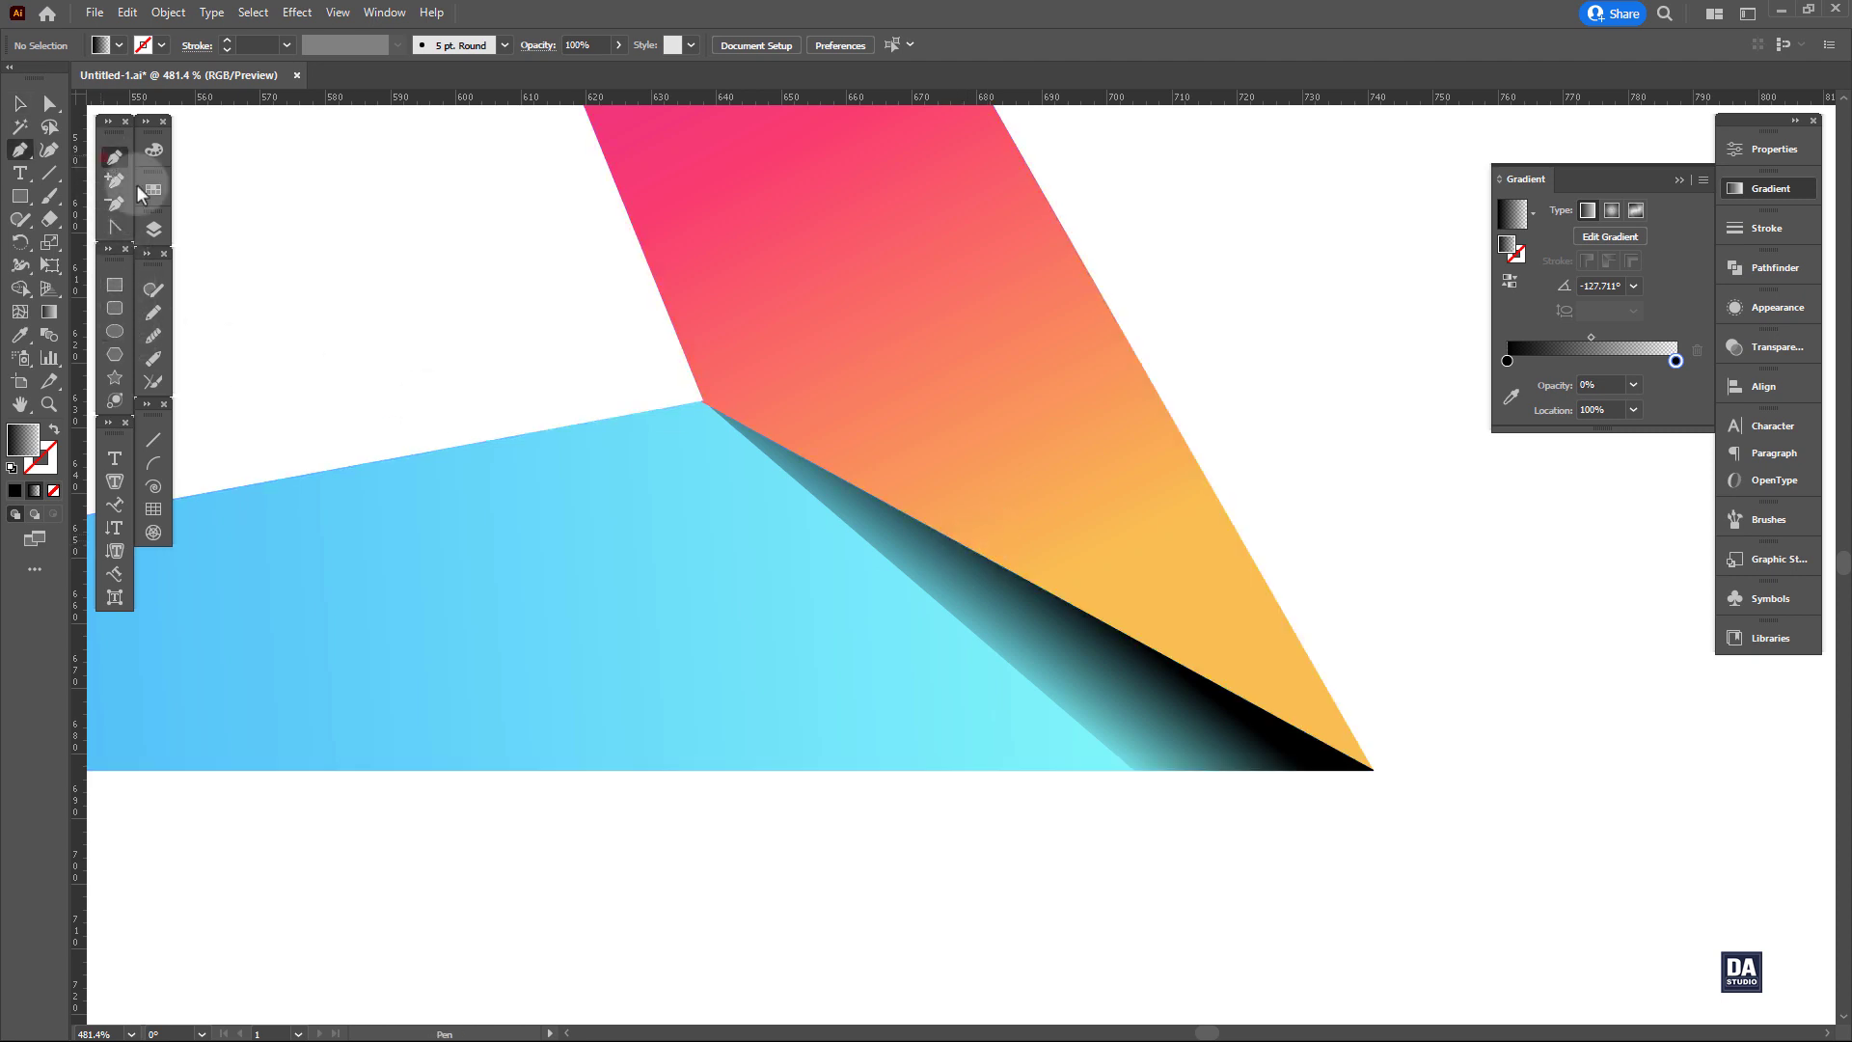
{"action": "left_click", "coordinate": [701, 401]}
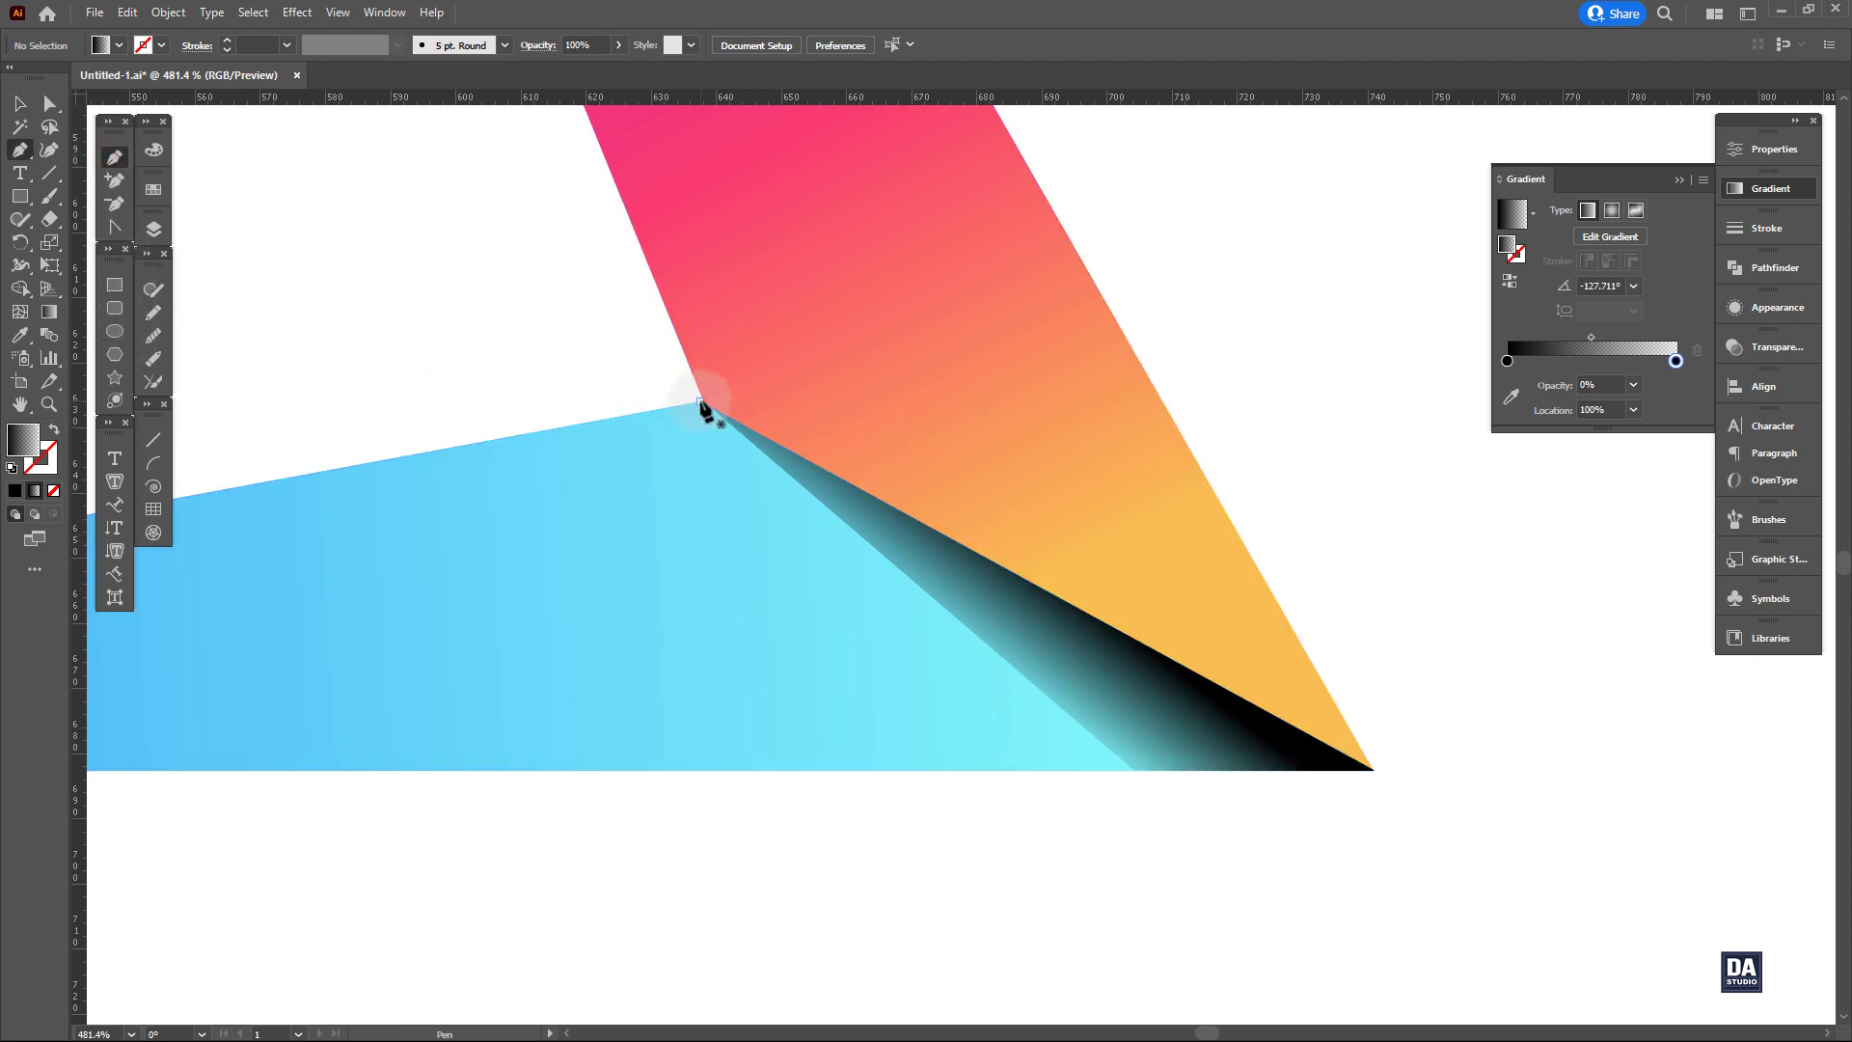
{"action": "left_click", "coordinate": [701, 402]}
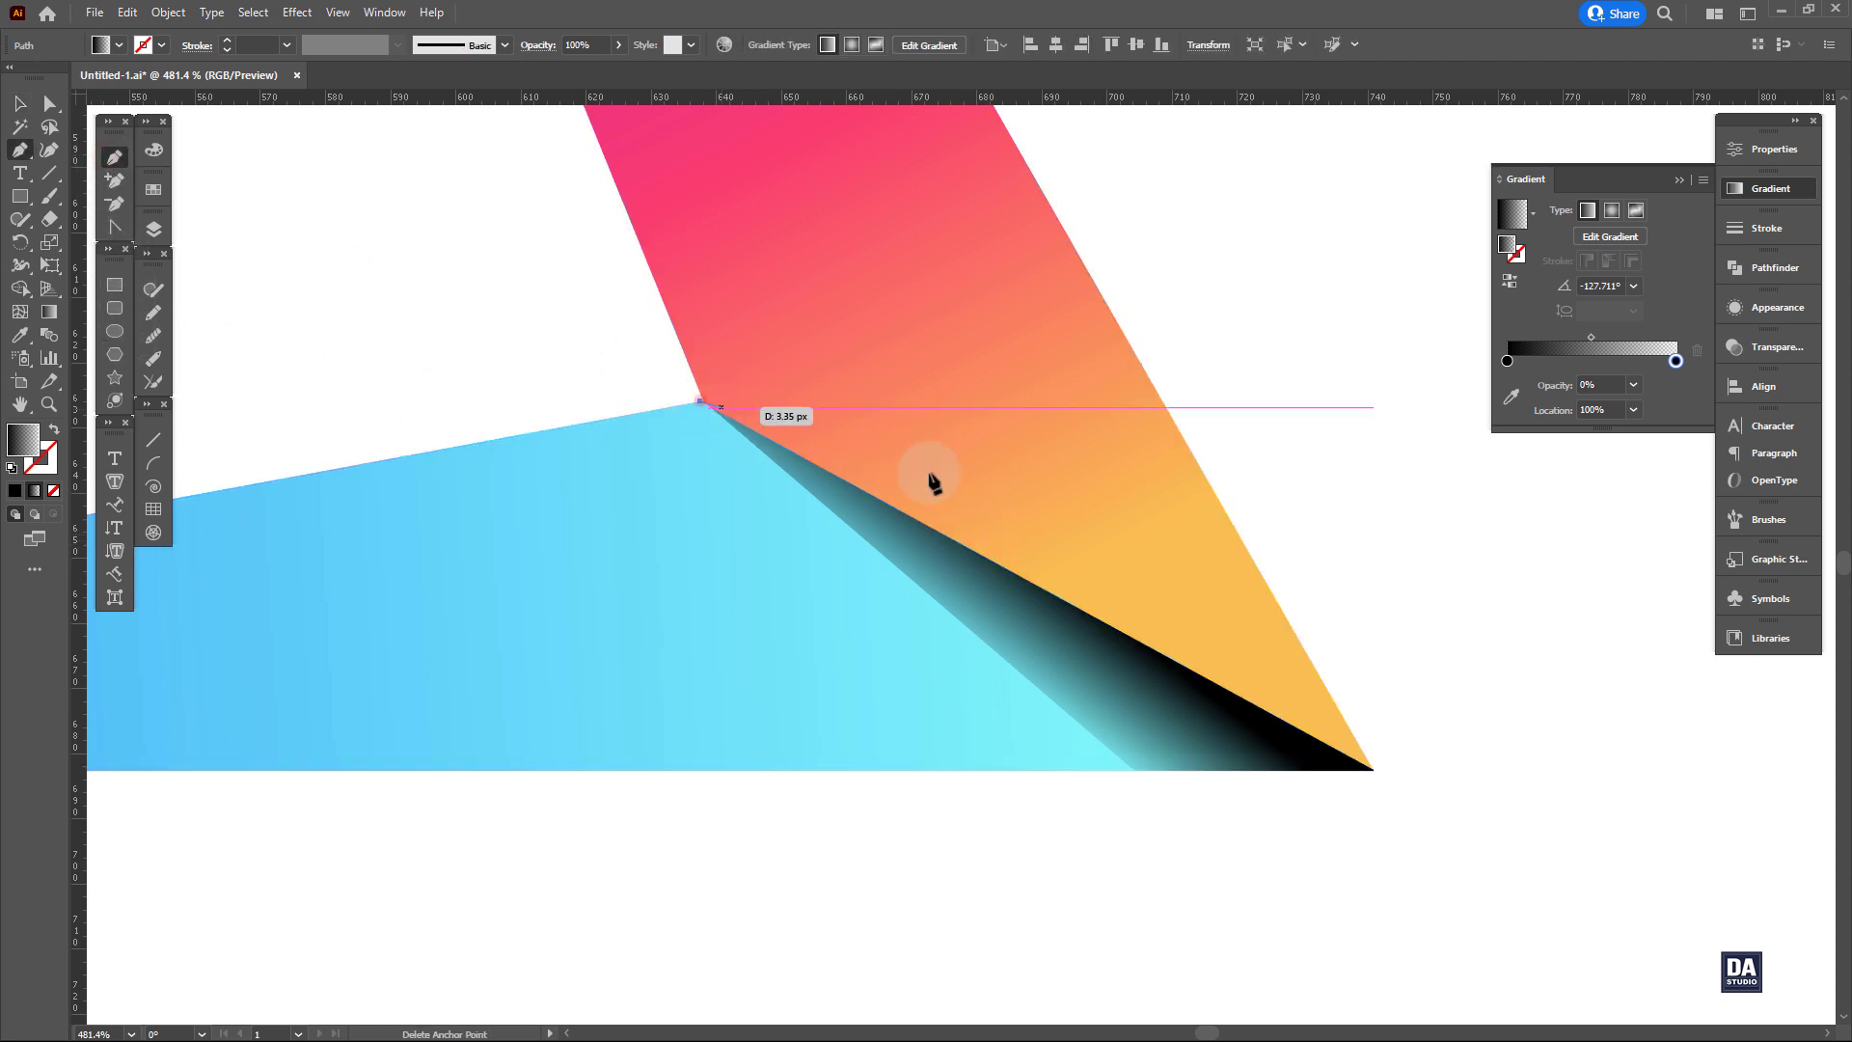
{"action": "left_click", "coordinate": [1396, 629]}
{"action": "left_click", "coordinate": [1408, 811]}
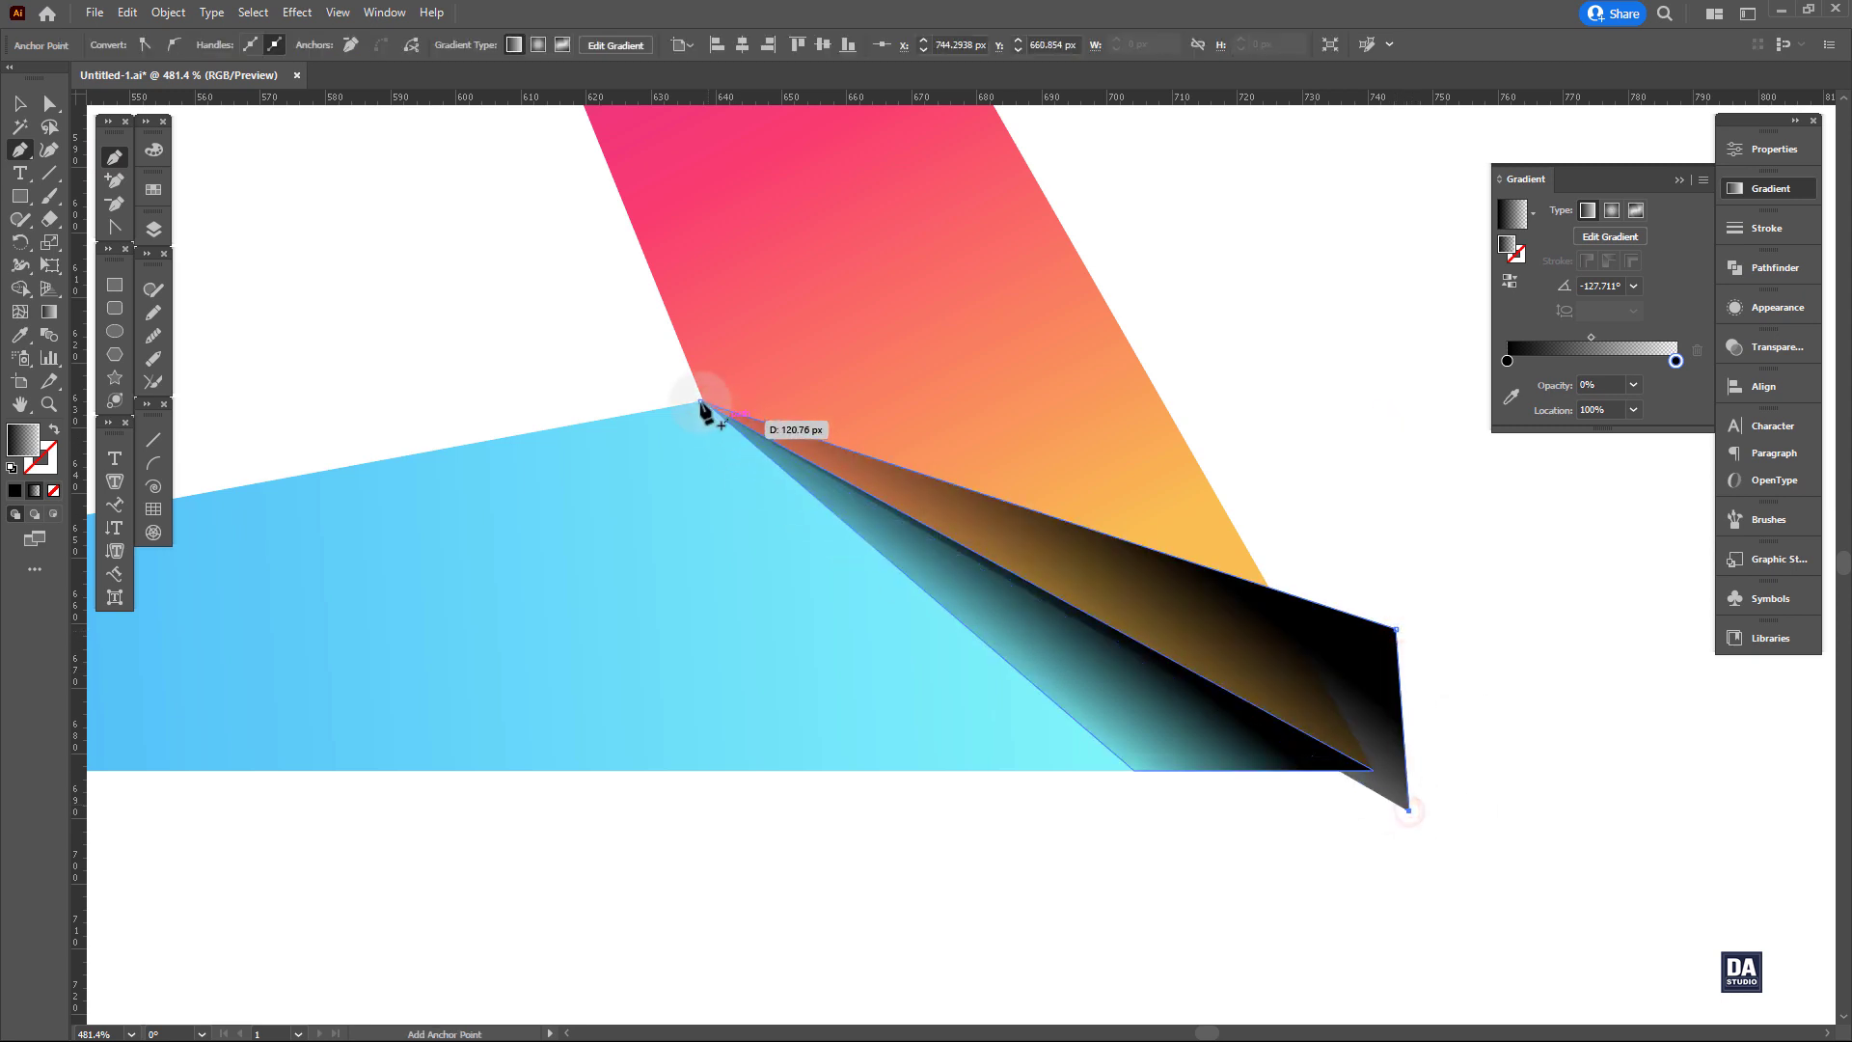
Trim the new triangle to the orange piece with the Shape Builder, removing the parts outside it, and deselect.
{"action": "left_click", "coordinate": [981, 447], "text": "ctrl+shift"}
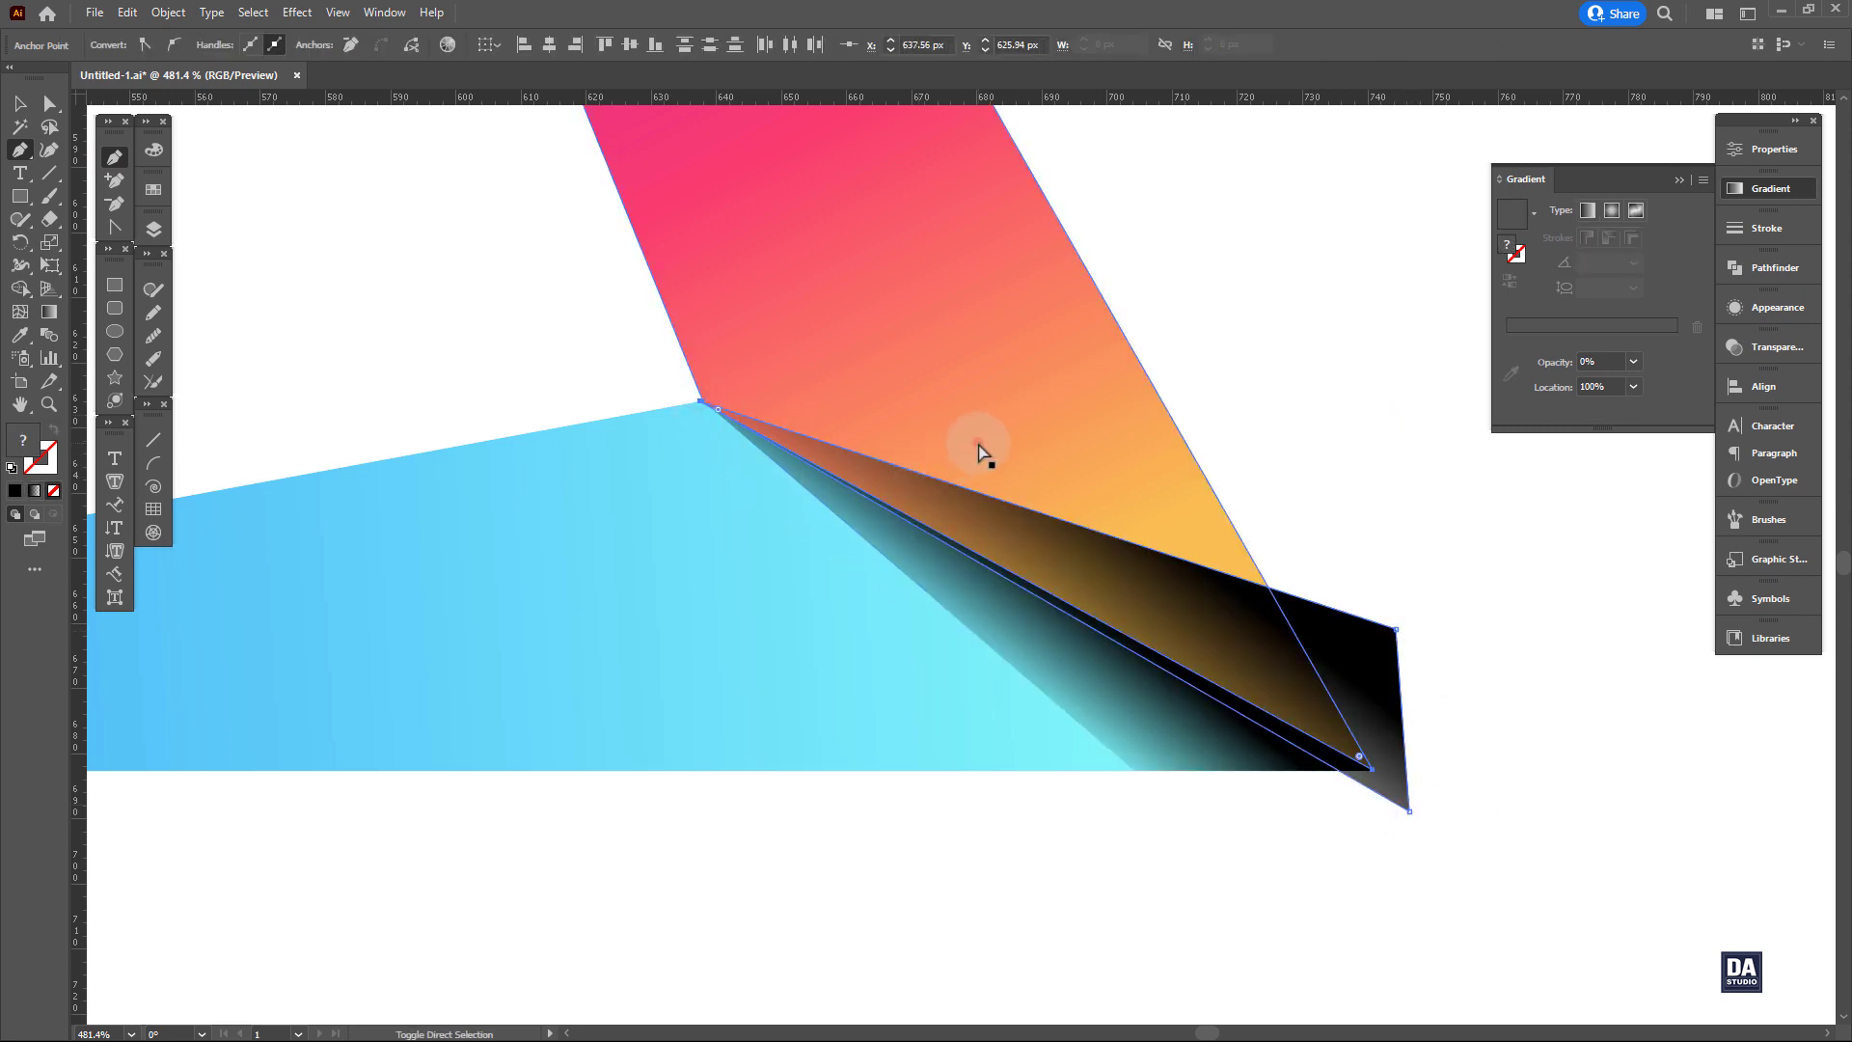
{"action": "key", "text": "shift+m"}
{"action": "left_click", "coordinate": [1303, 652]}
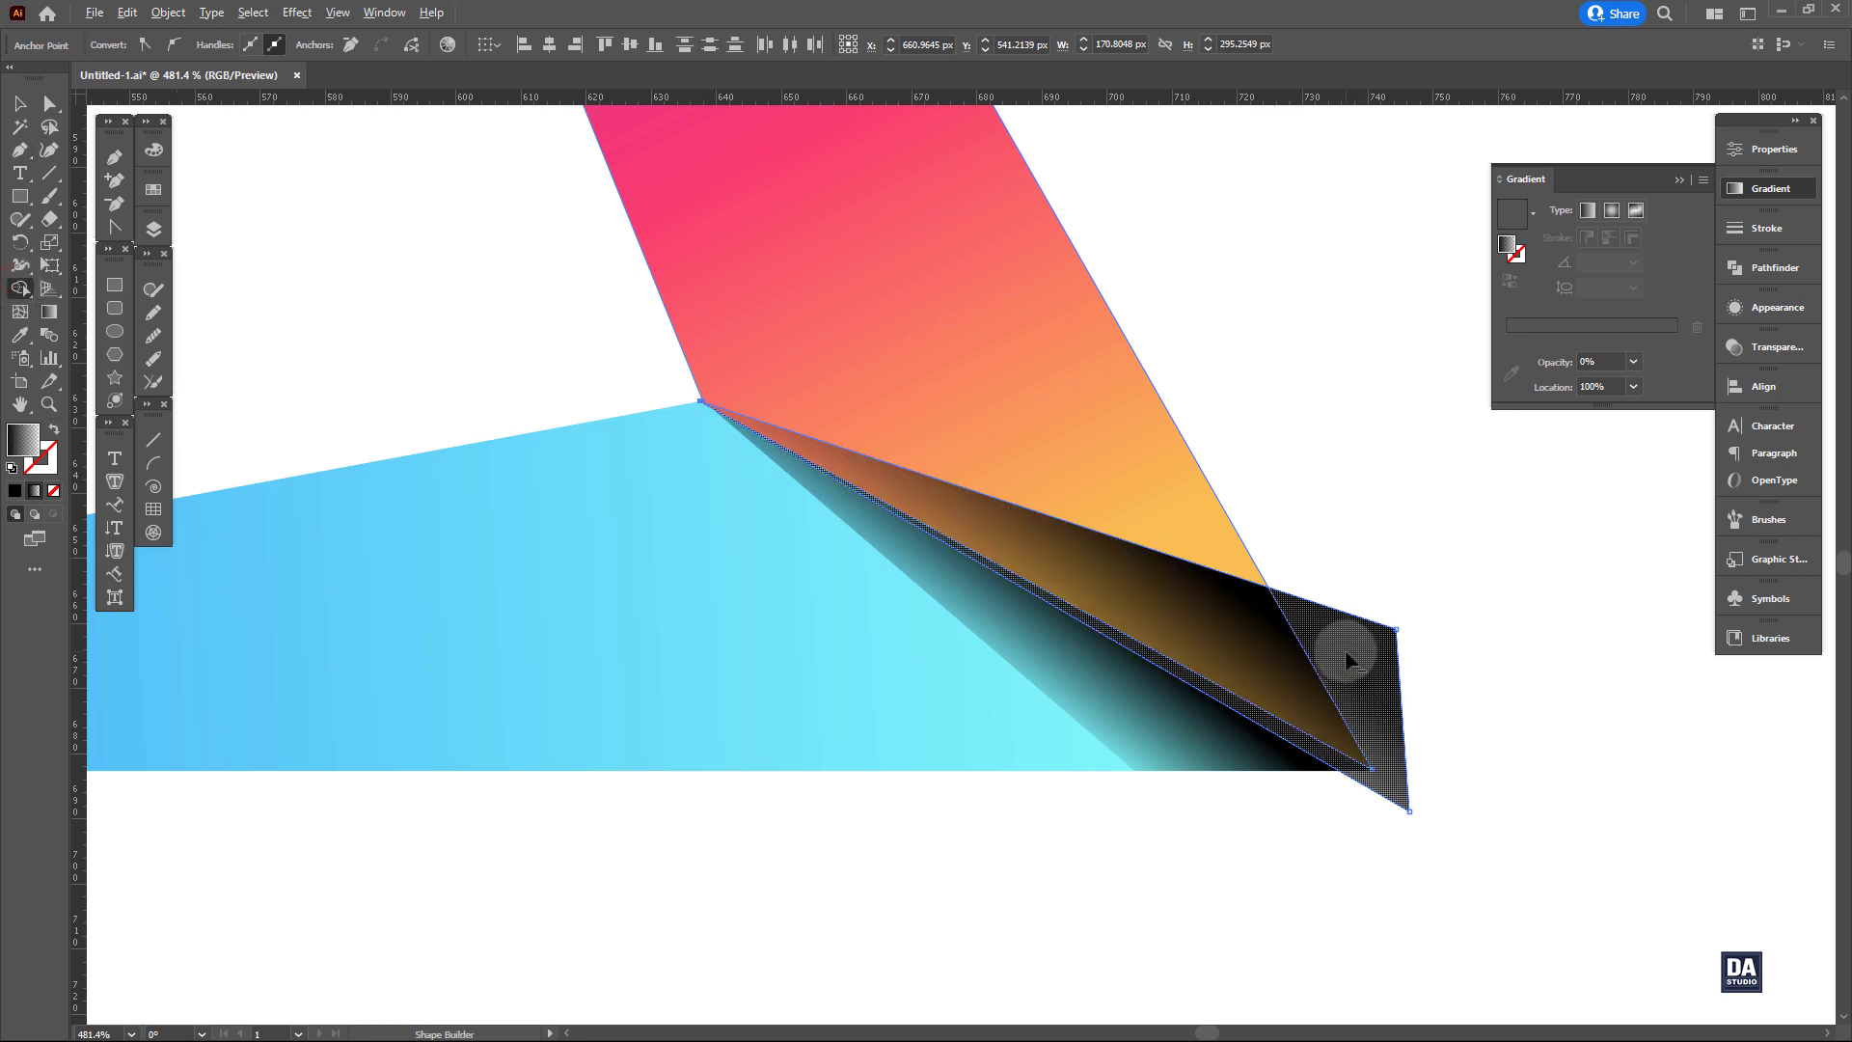
{"action": "left_click", "coordinate": [1349, 649], "text": "alt"}
{"action": "left_click", "coordinate": [1392, 648]}
Redirect the orange-side shadow's gradient to 70.7802°, dark along the blue seam, and move its transparent stop to 74.9869%.
{"action": "left_click", "coordinate": [1222, 637], "text": "ctrl"}
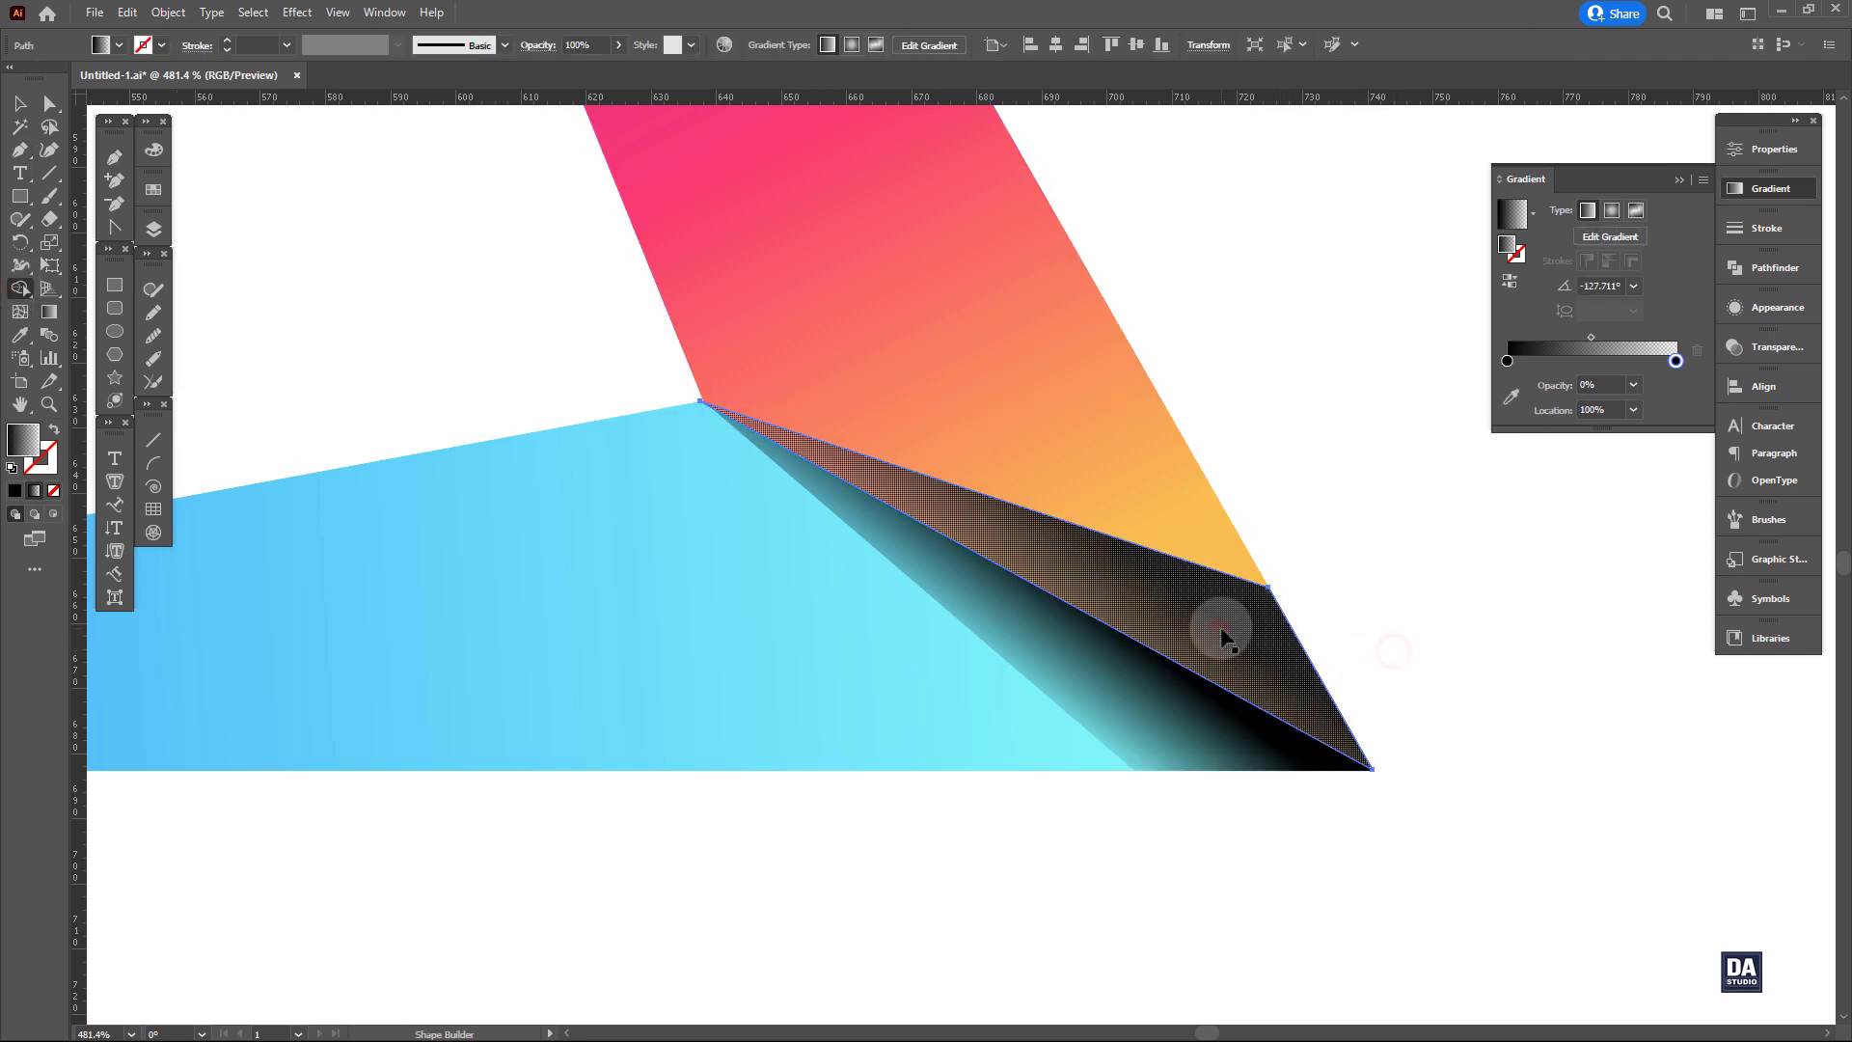
{"action": "key", "text": "g"}
{"action": "mouse_move", "coordinate": [1069, 593]}
{"action": "left_mouse_down"}
{"action": "mouse_move", "coordinate": [1095, 537]}
{"action": "mouse_move", "coordinate": [1080, 530]}
{"action": "left_mouse_up"}
{"action": "left_click_drag", "start_coordinate": [1021, 613], "coordinate": [1060, 504]}
{"action": "left_click_drag", "start_coordinate": [1024, 629], "coordinate": [1032, 610]}
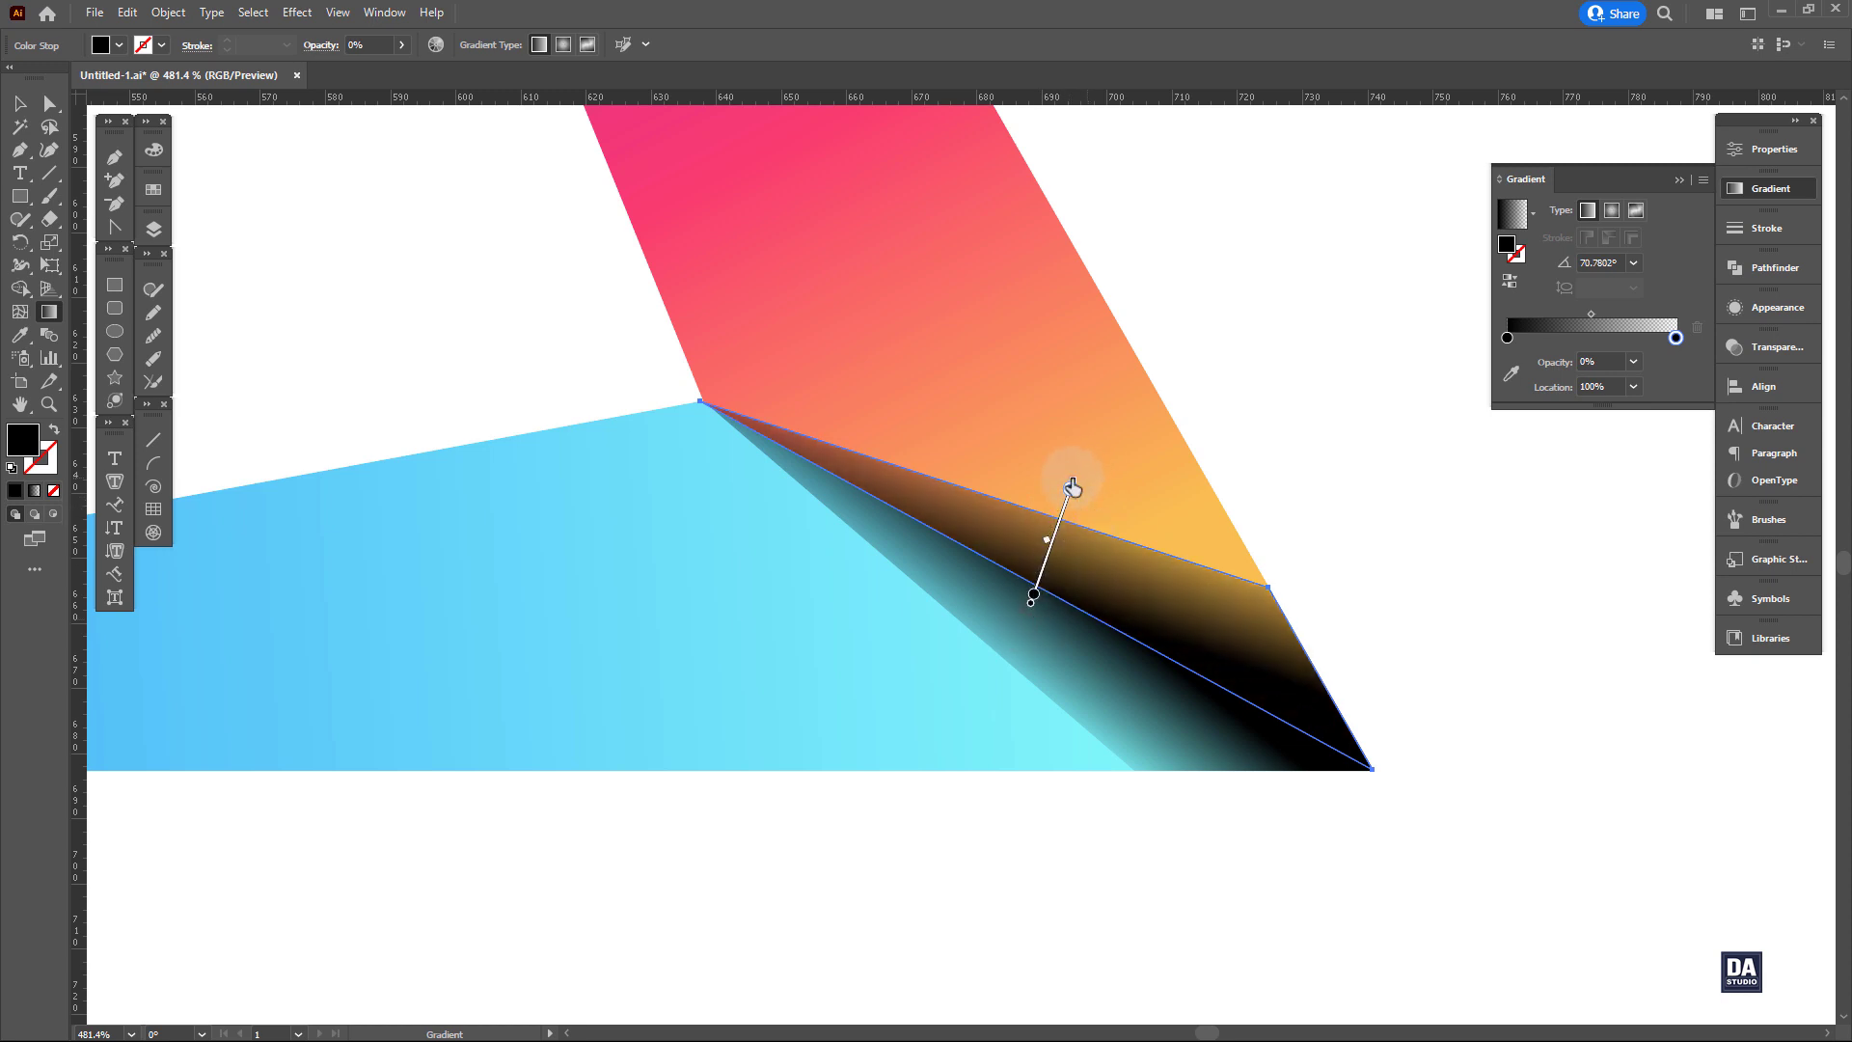
{"action": "left_click_drag", "start_coordinate": [1071, 488], "coordinate": [1058, 521]}
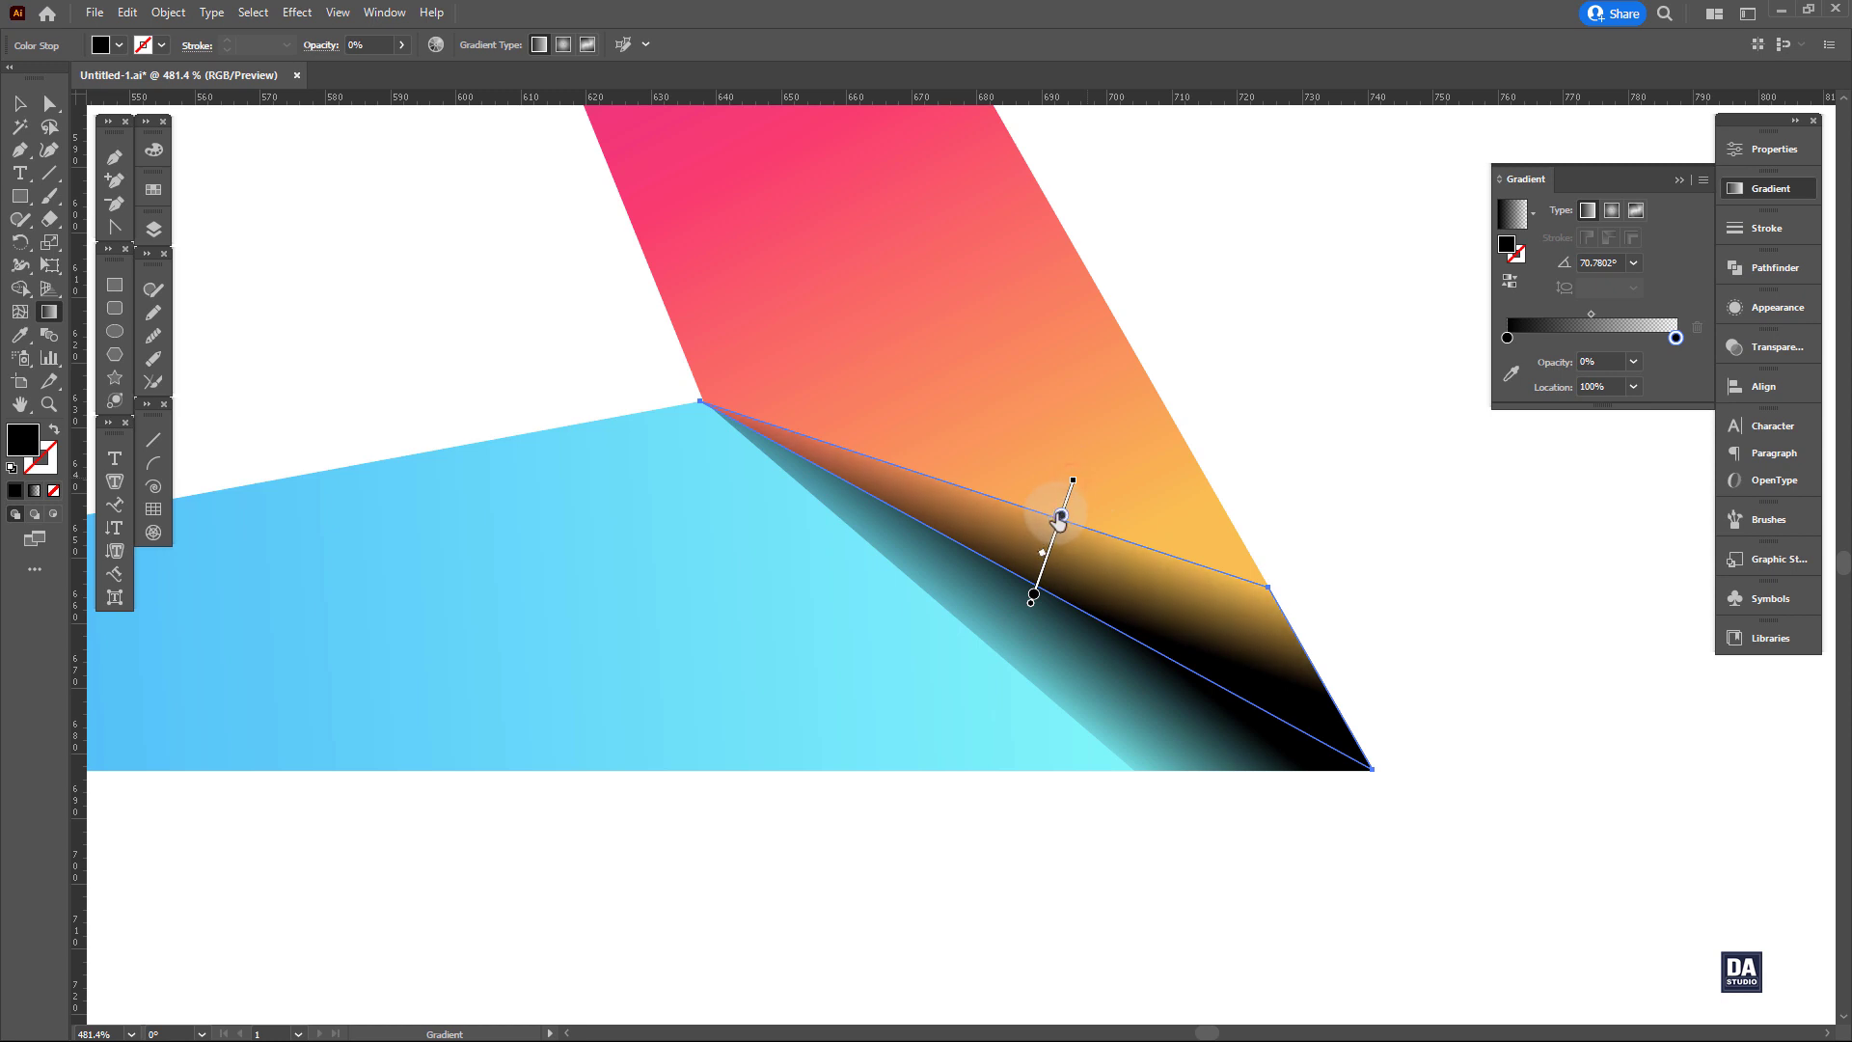
Set both lower-right corner shadows to the Overlay blend mode and deselect them.
{"action": "key", "text": "v"}
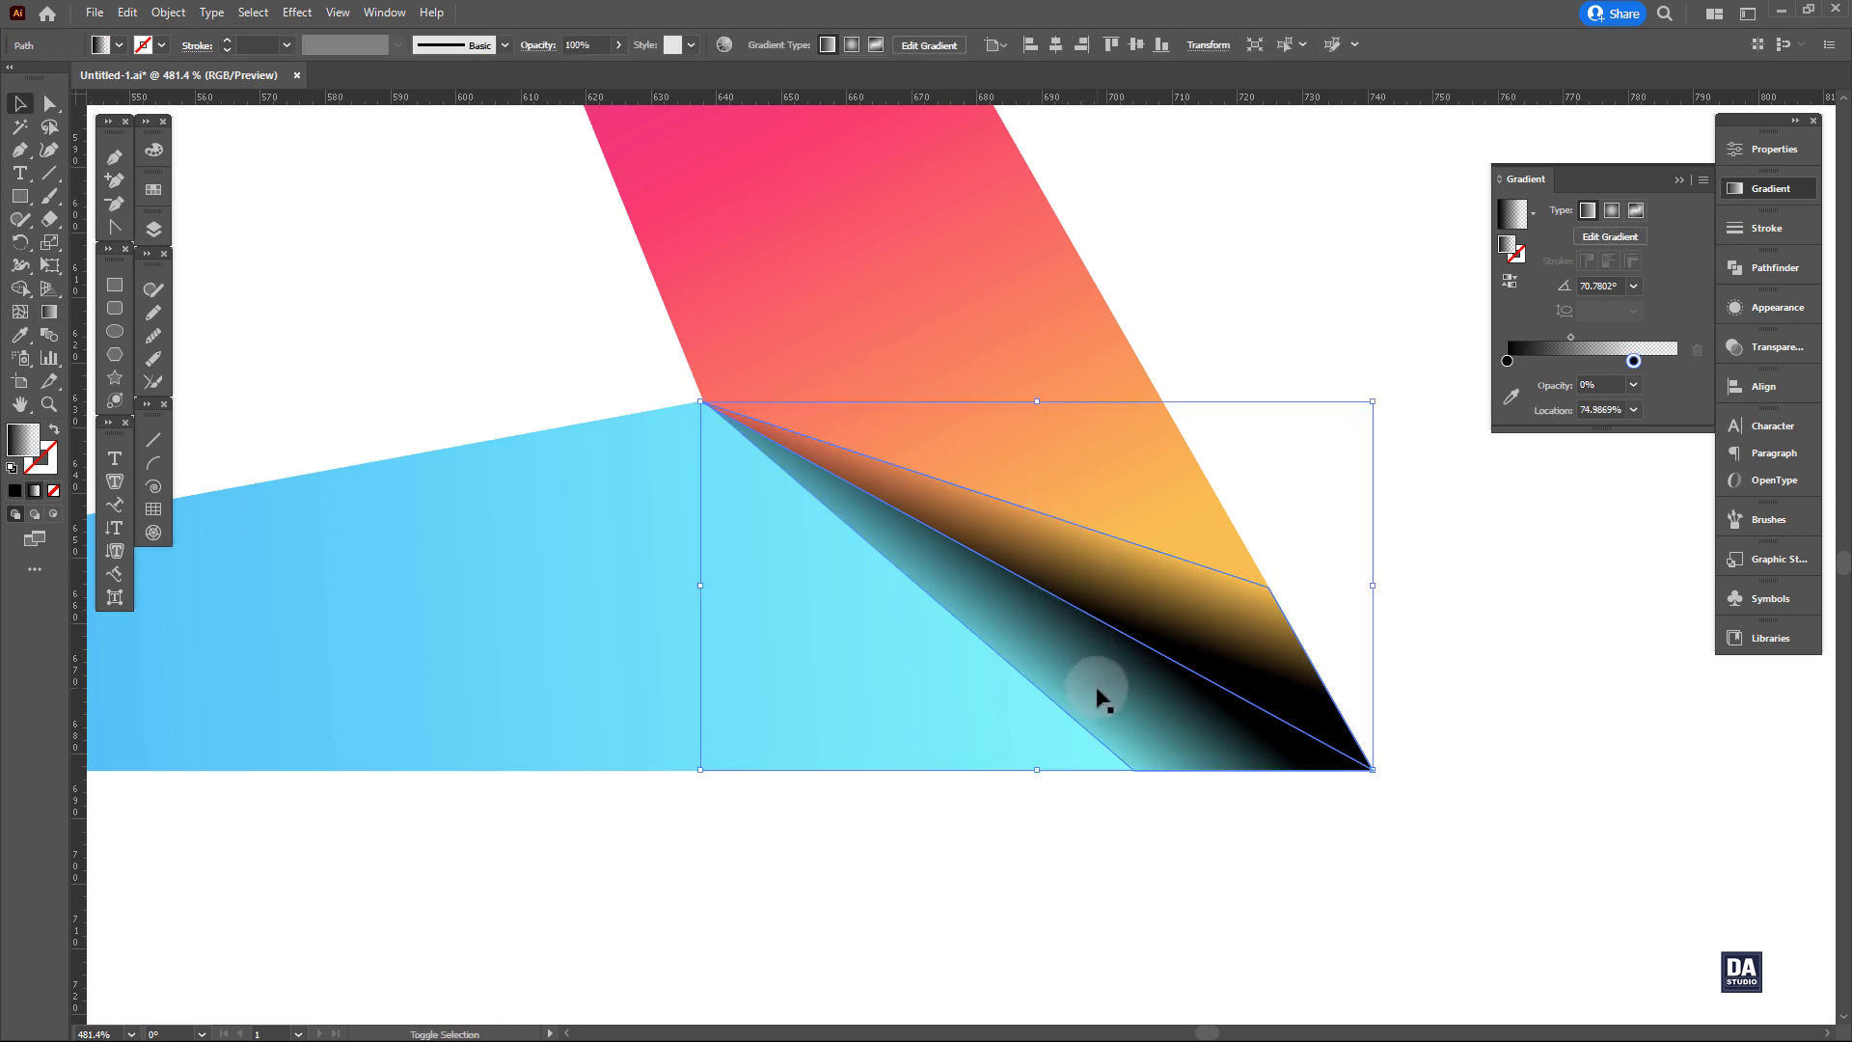
{"action": "left_click", "coordinate": [1096, 688], "text": "shift"}
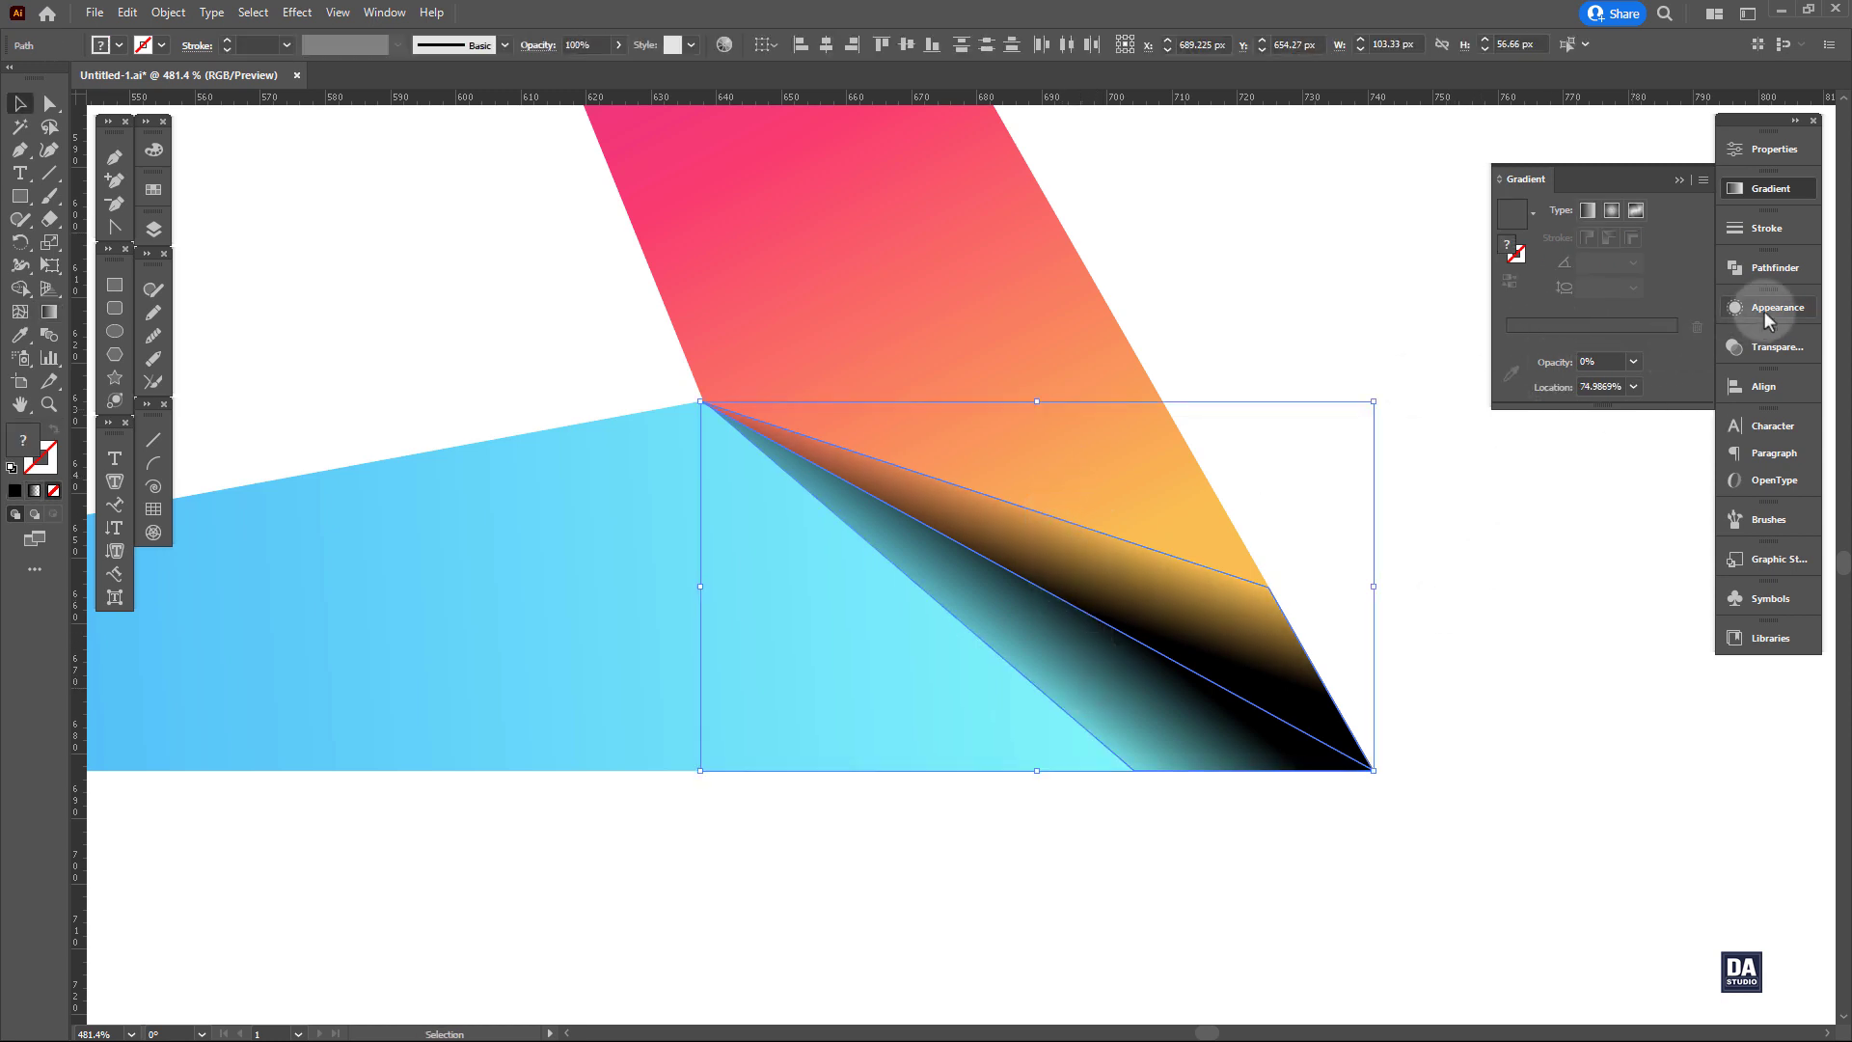
{"action": "left_click", "coordinate": [1740, 349]}
{"action": "left_click", "coordinate": [1540, 367]}
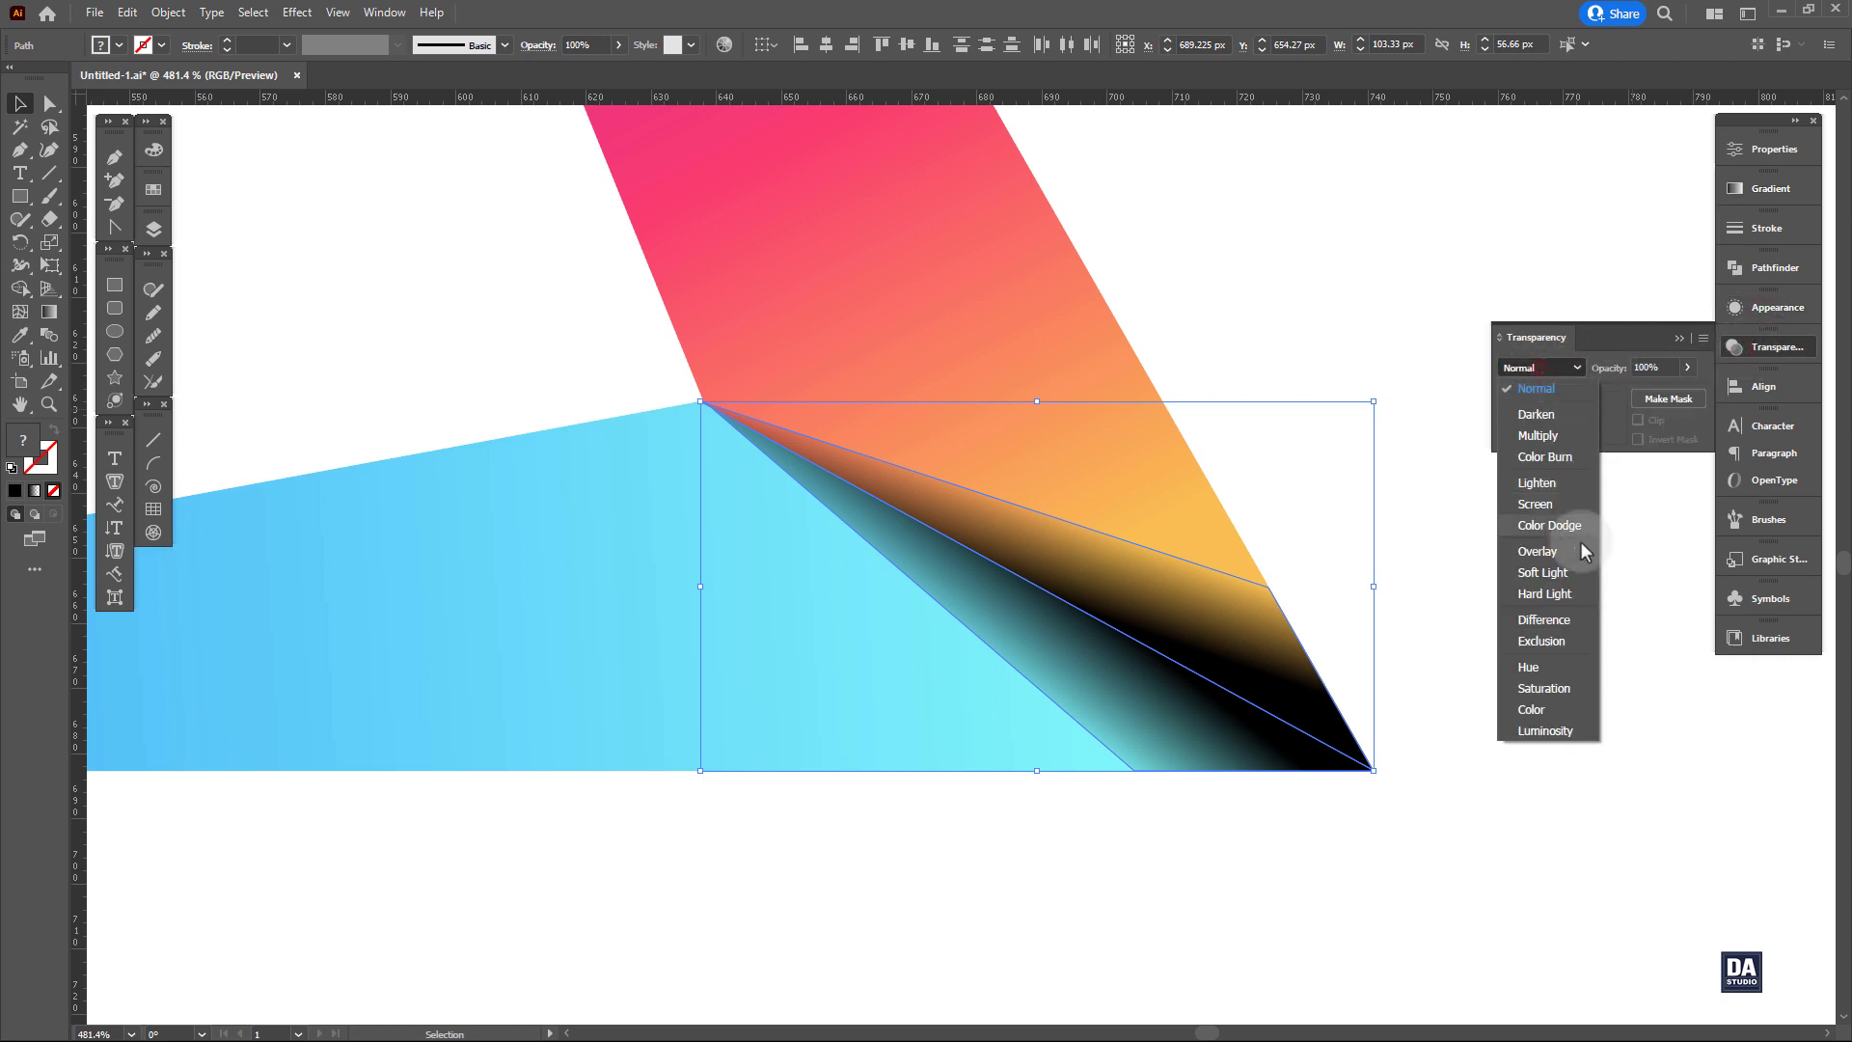
{"action": "left_click", "coordinate": [1552, 550]}
{"action": "left_click", "coordinate": [1492, 591]}
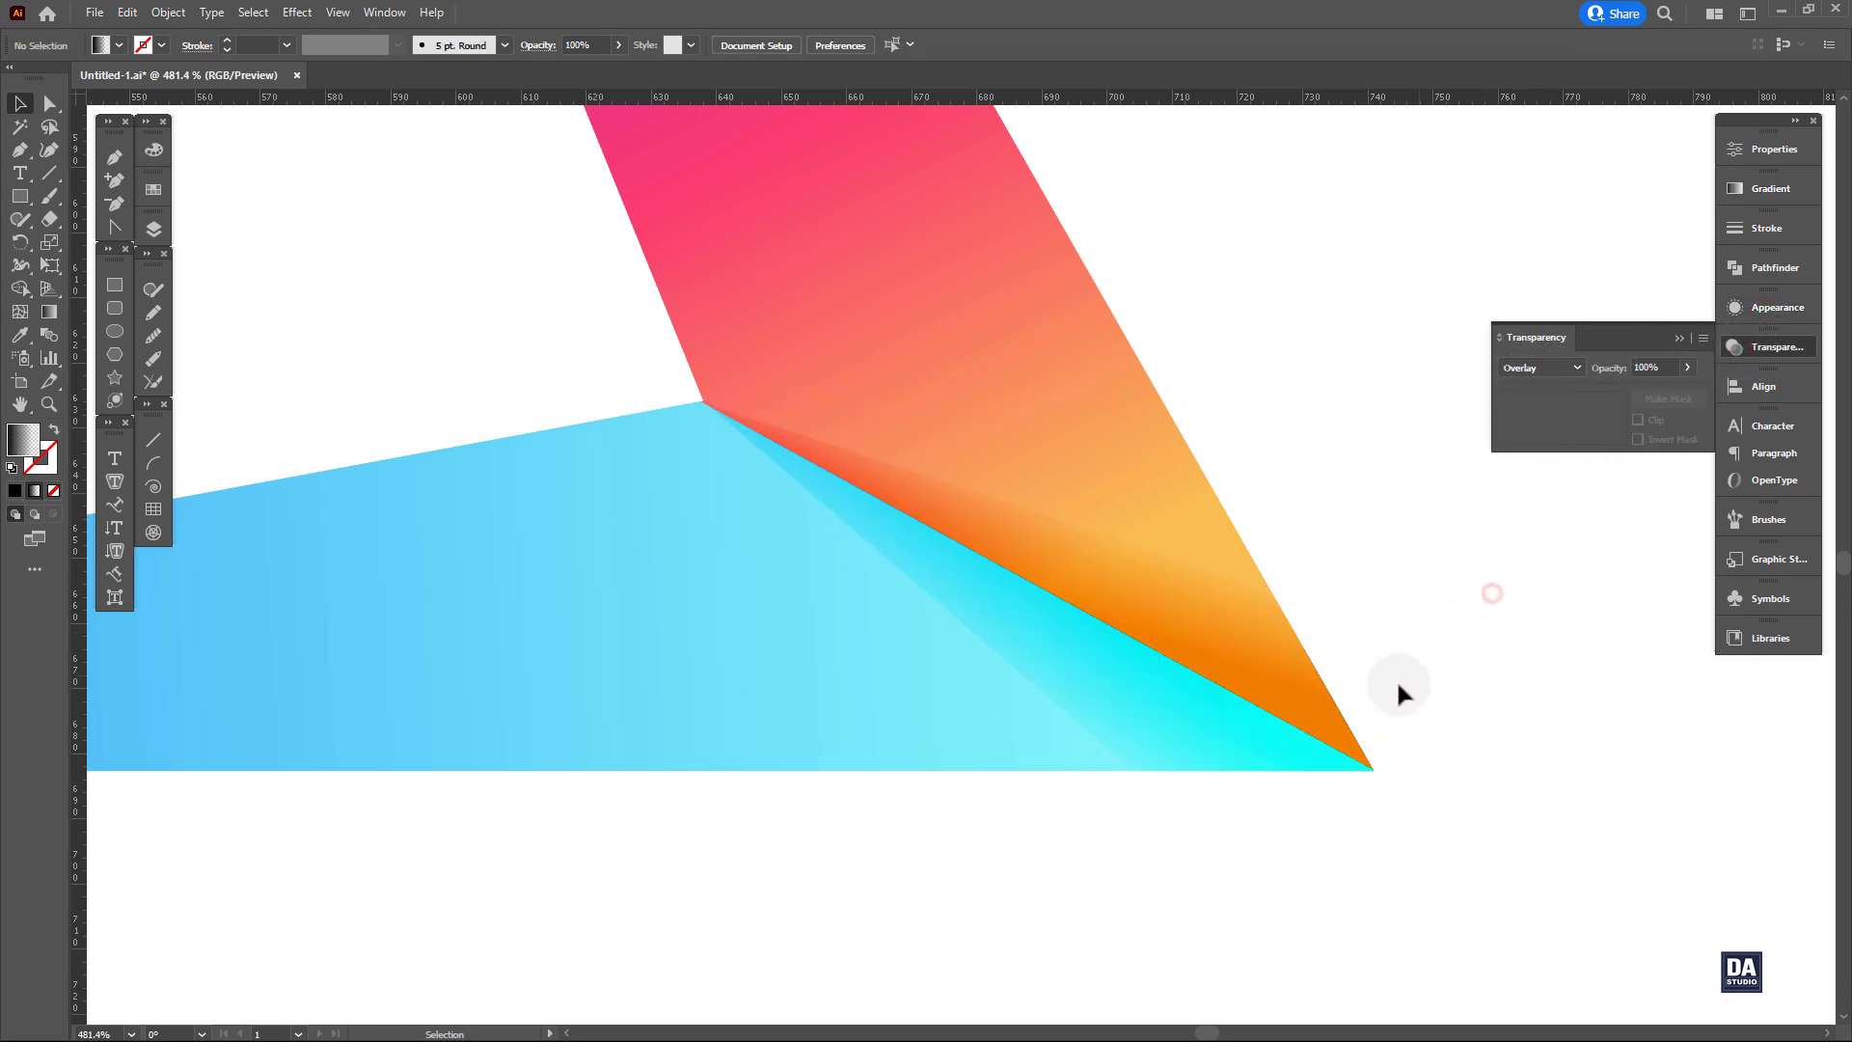
Darken the blue piece's end gradient stop to a deeper teal-blue with HSB values 189.35°, 100% and 78.04%.
{"action": "left_click", "coordinate": [909, 726]}
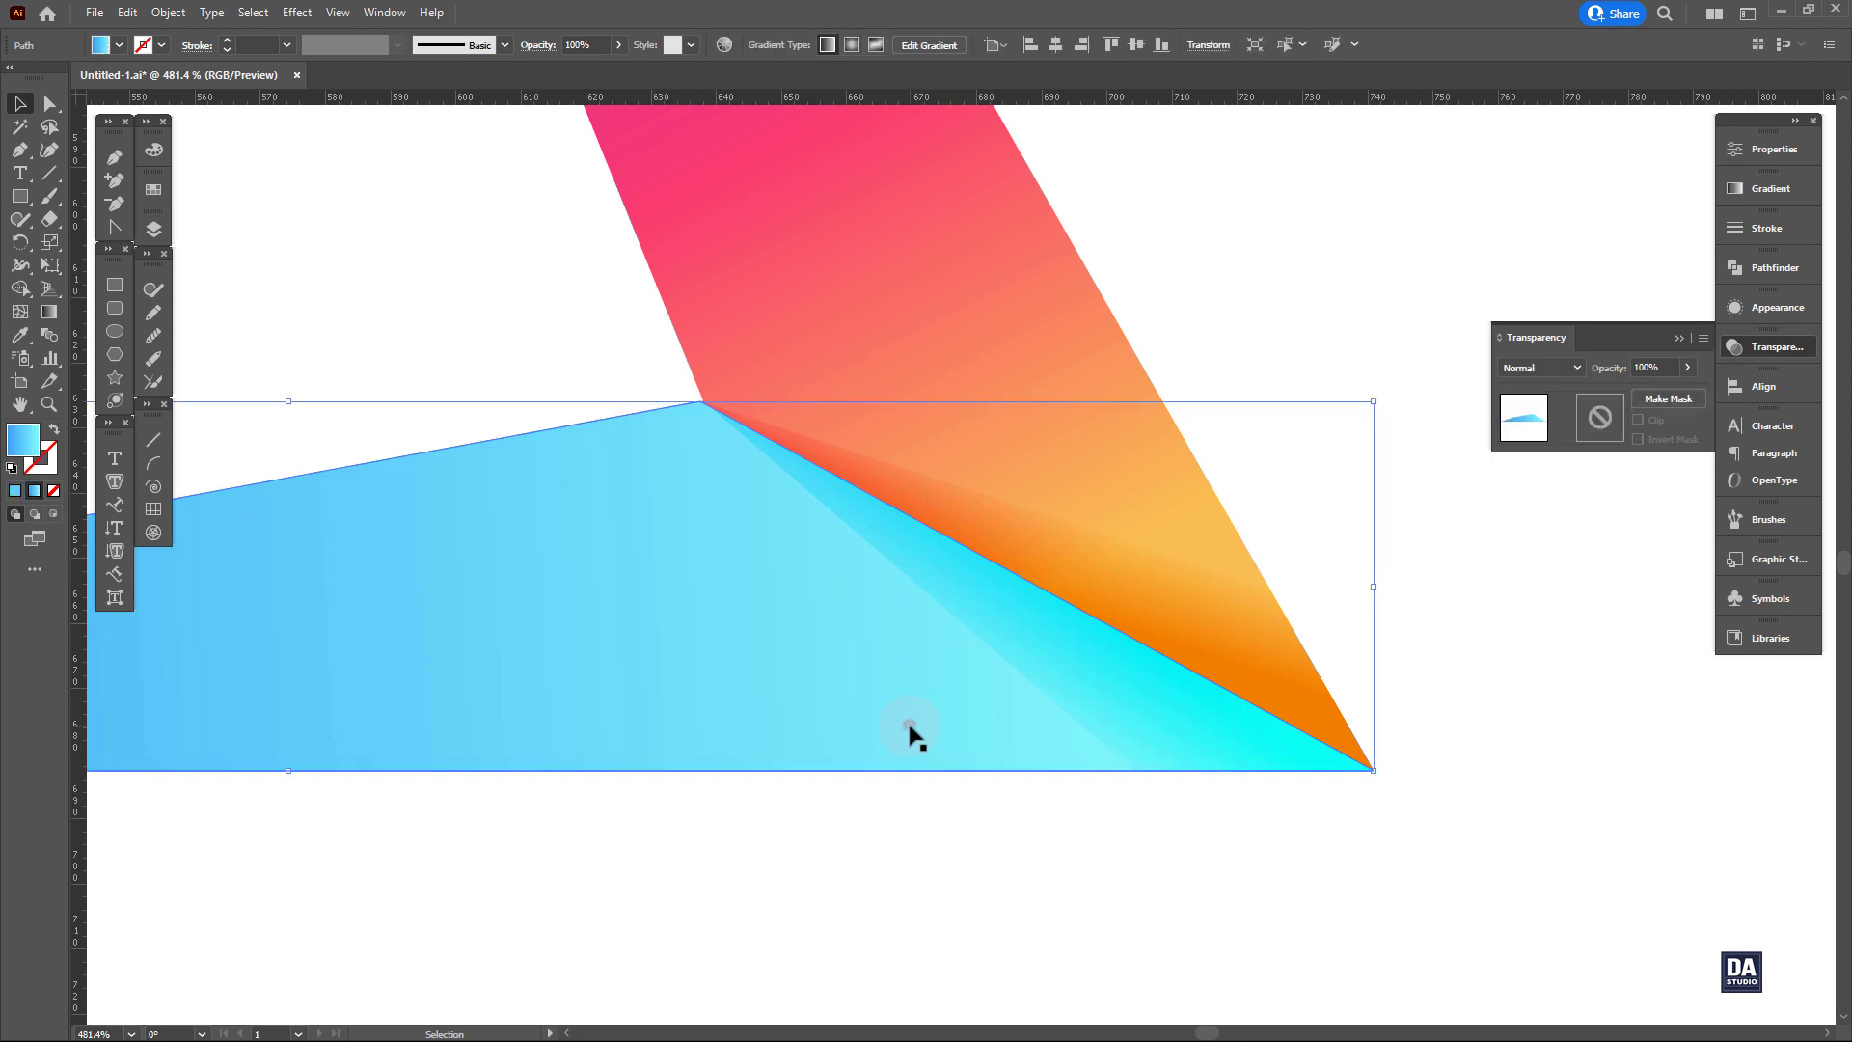
{"action": "left_click", "coordinate": [1779, 203]}
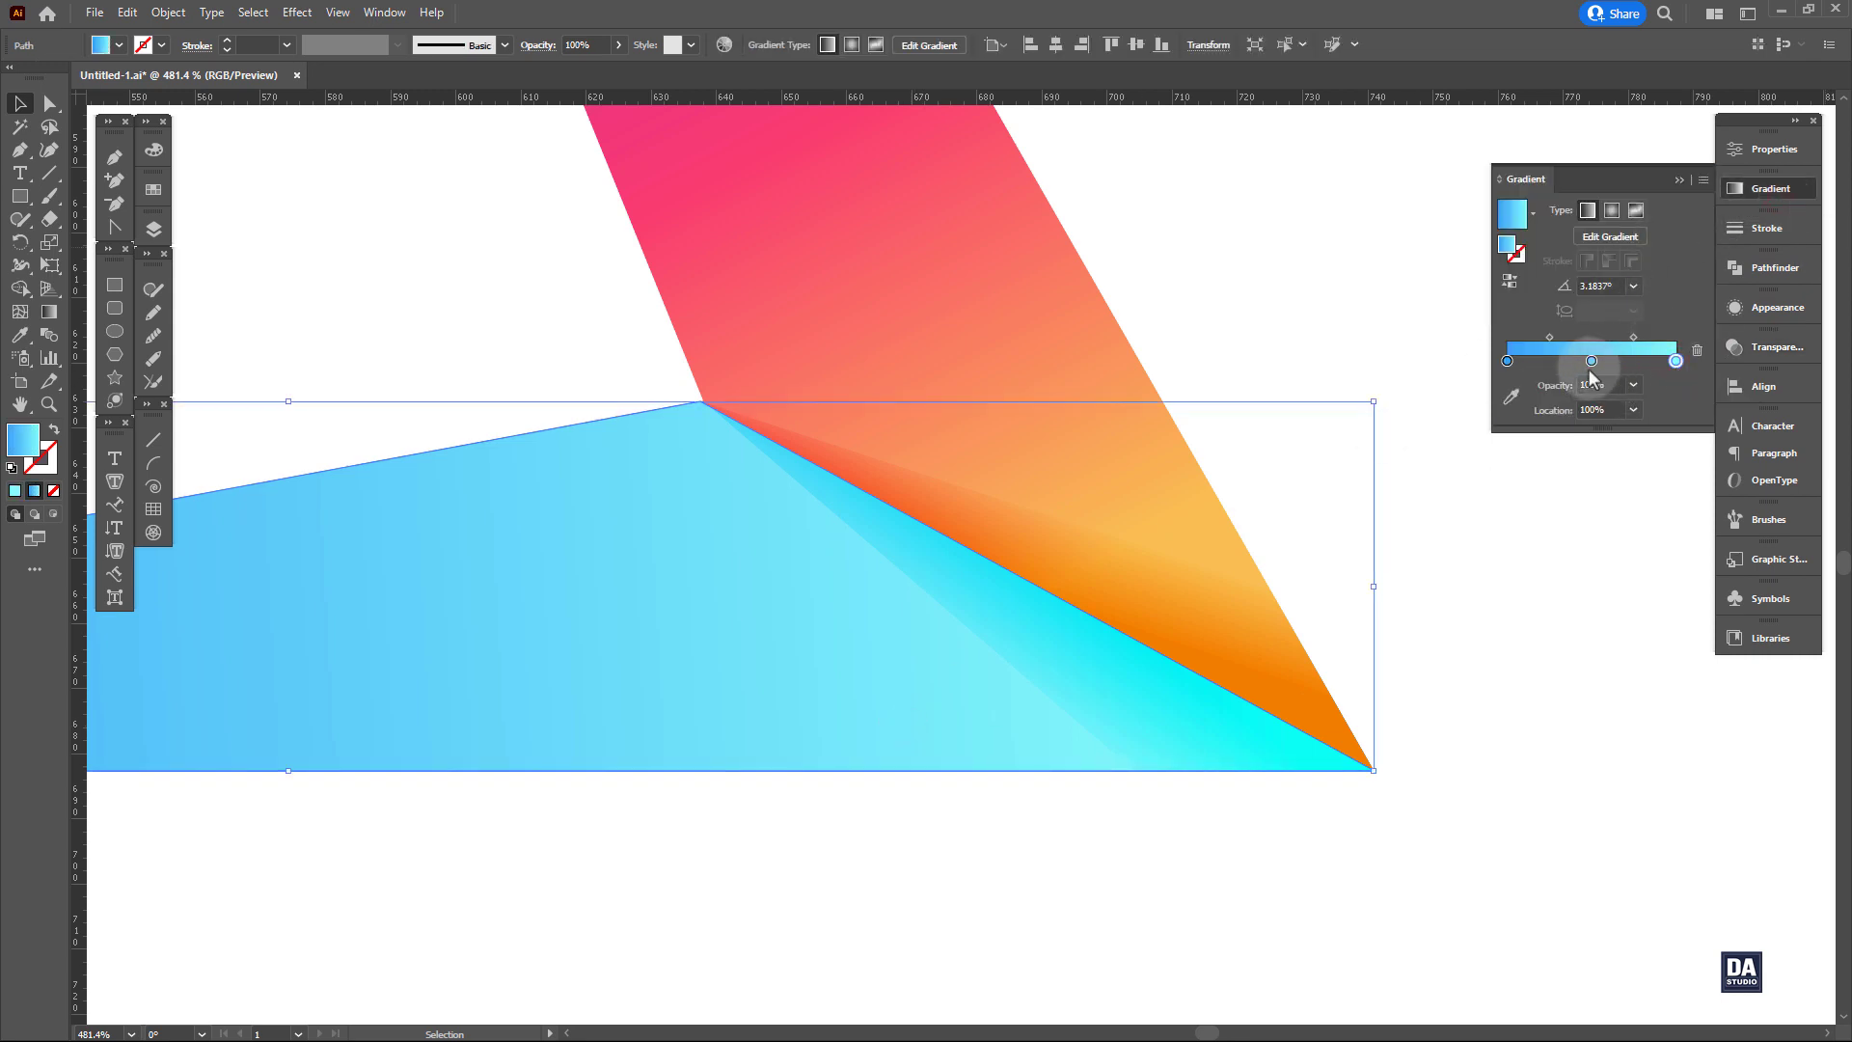
{"action": "double_click", "coordinate": [1677, 363]}
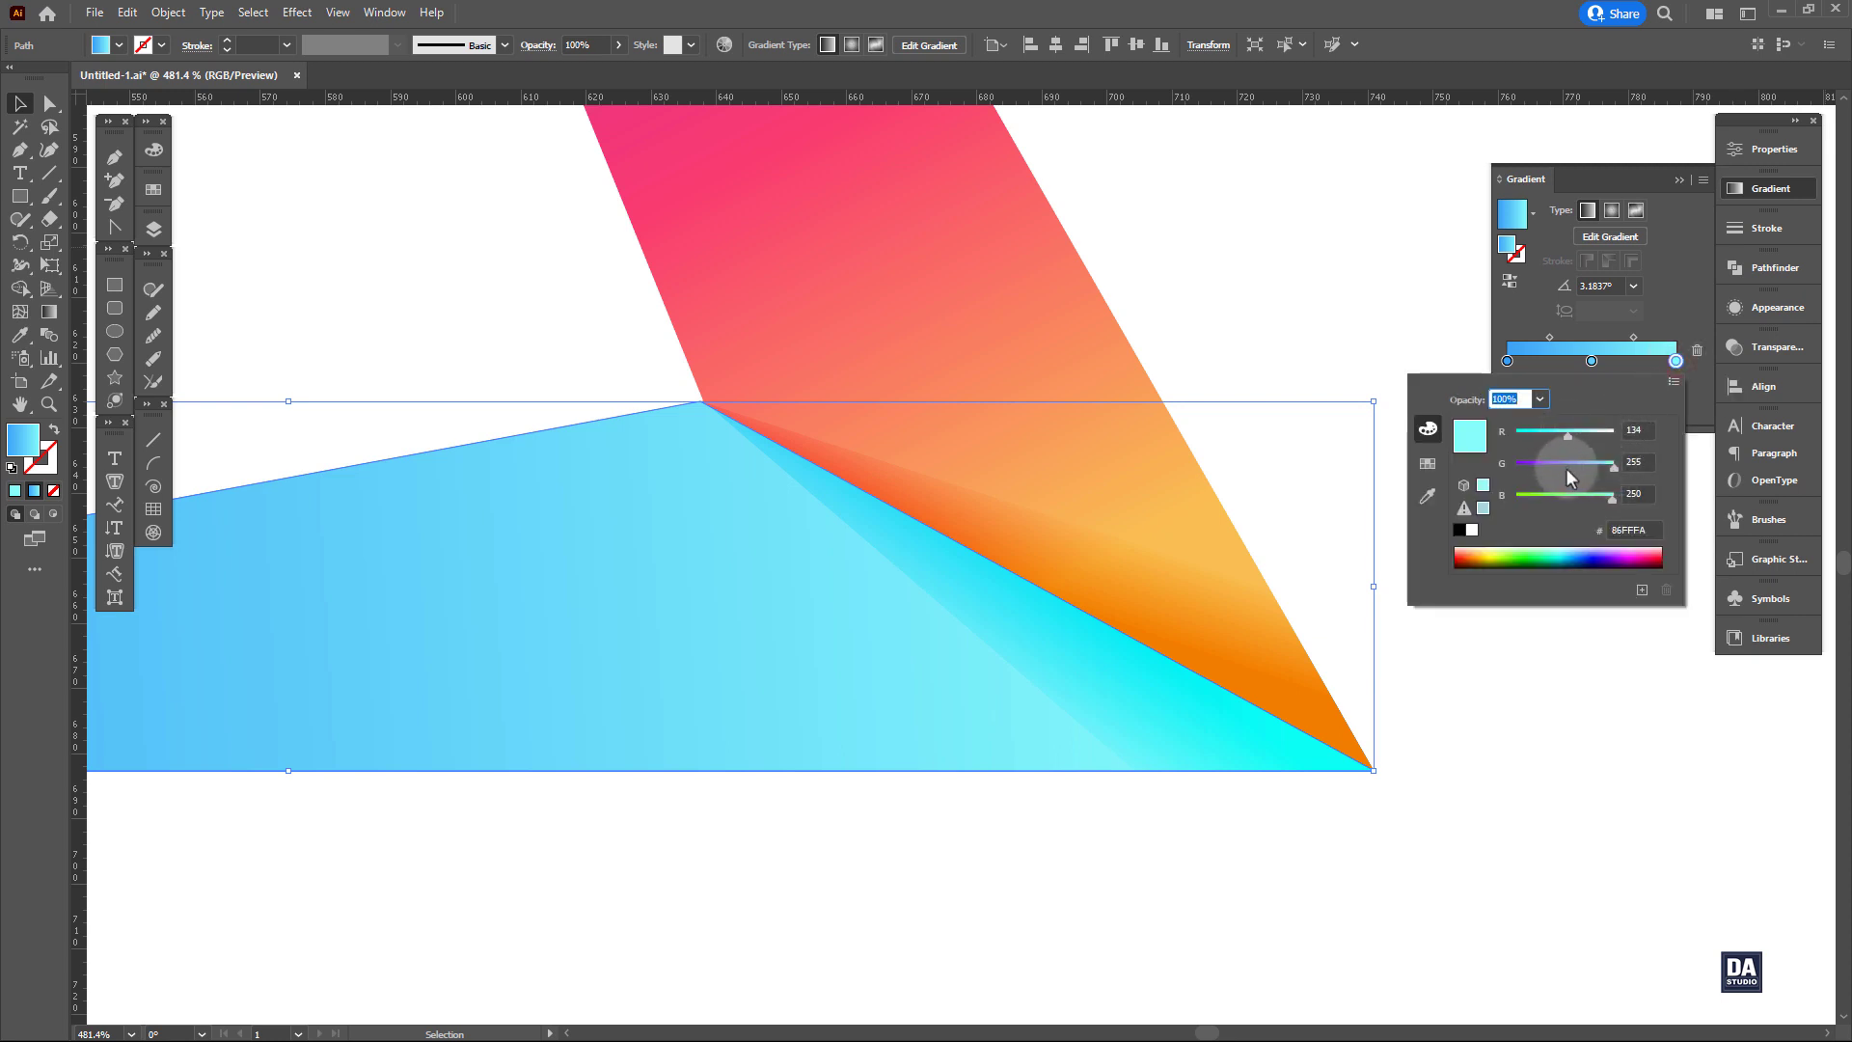
{"action": "left_click", "coordinate": [1675, 382]}
{"action": "left_click", "coordinate": [1650, 431]}
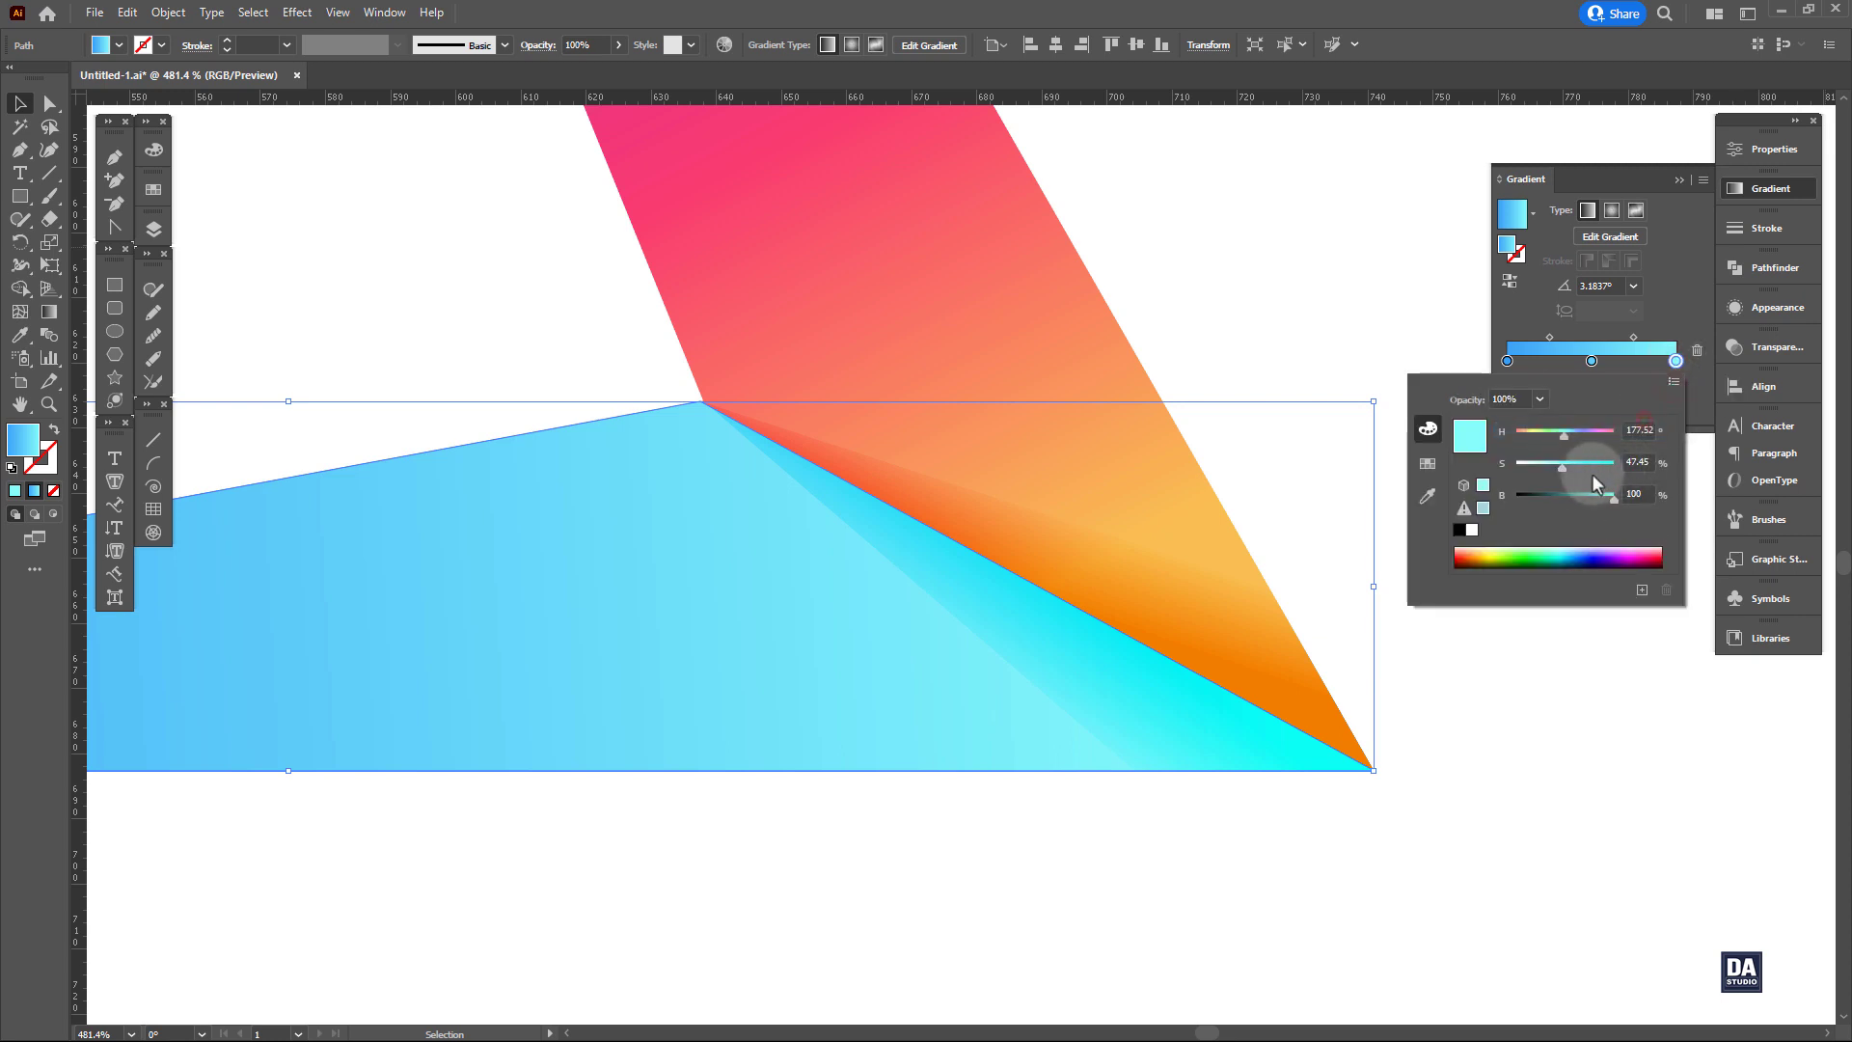
{"action": "mouse_move", "coordinate": [1565, 466]}
{"action": "left_mouse_down"}
{"action": "mouse_move", "coordinate": [1616, 498]}
{"action": "mouse_move", "coordinate": [1596, 465]}
{"action": "mouse_move", "coordinate": [1639, 484]}
{"action": "mouse_move", "coordinate": [1583, 498]}
{"action": "left_mouse_up"}
{"action": "left_click", "coordinate": [1597, 498]}
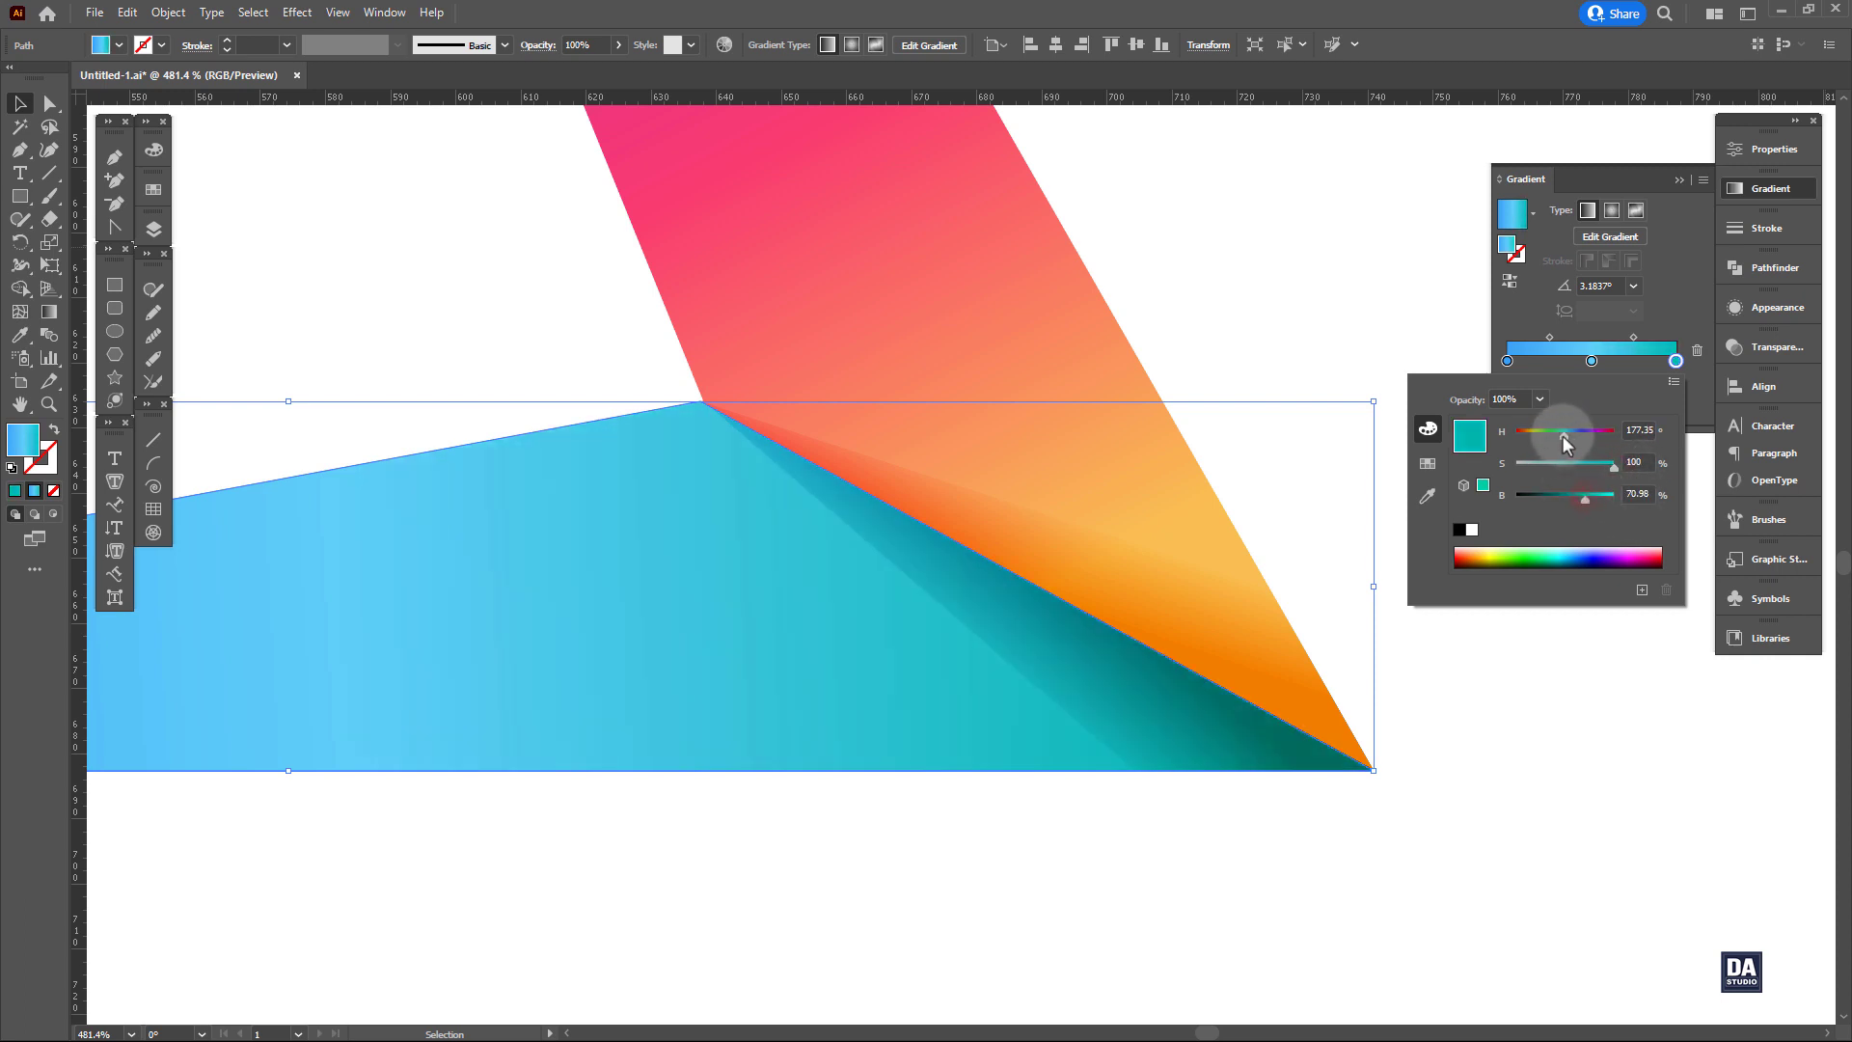
{"action": "left_click_drag", "start_coordinate": [1561, 435], "coordinate": [1571, 433]}
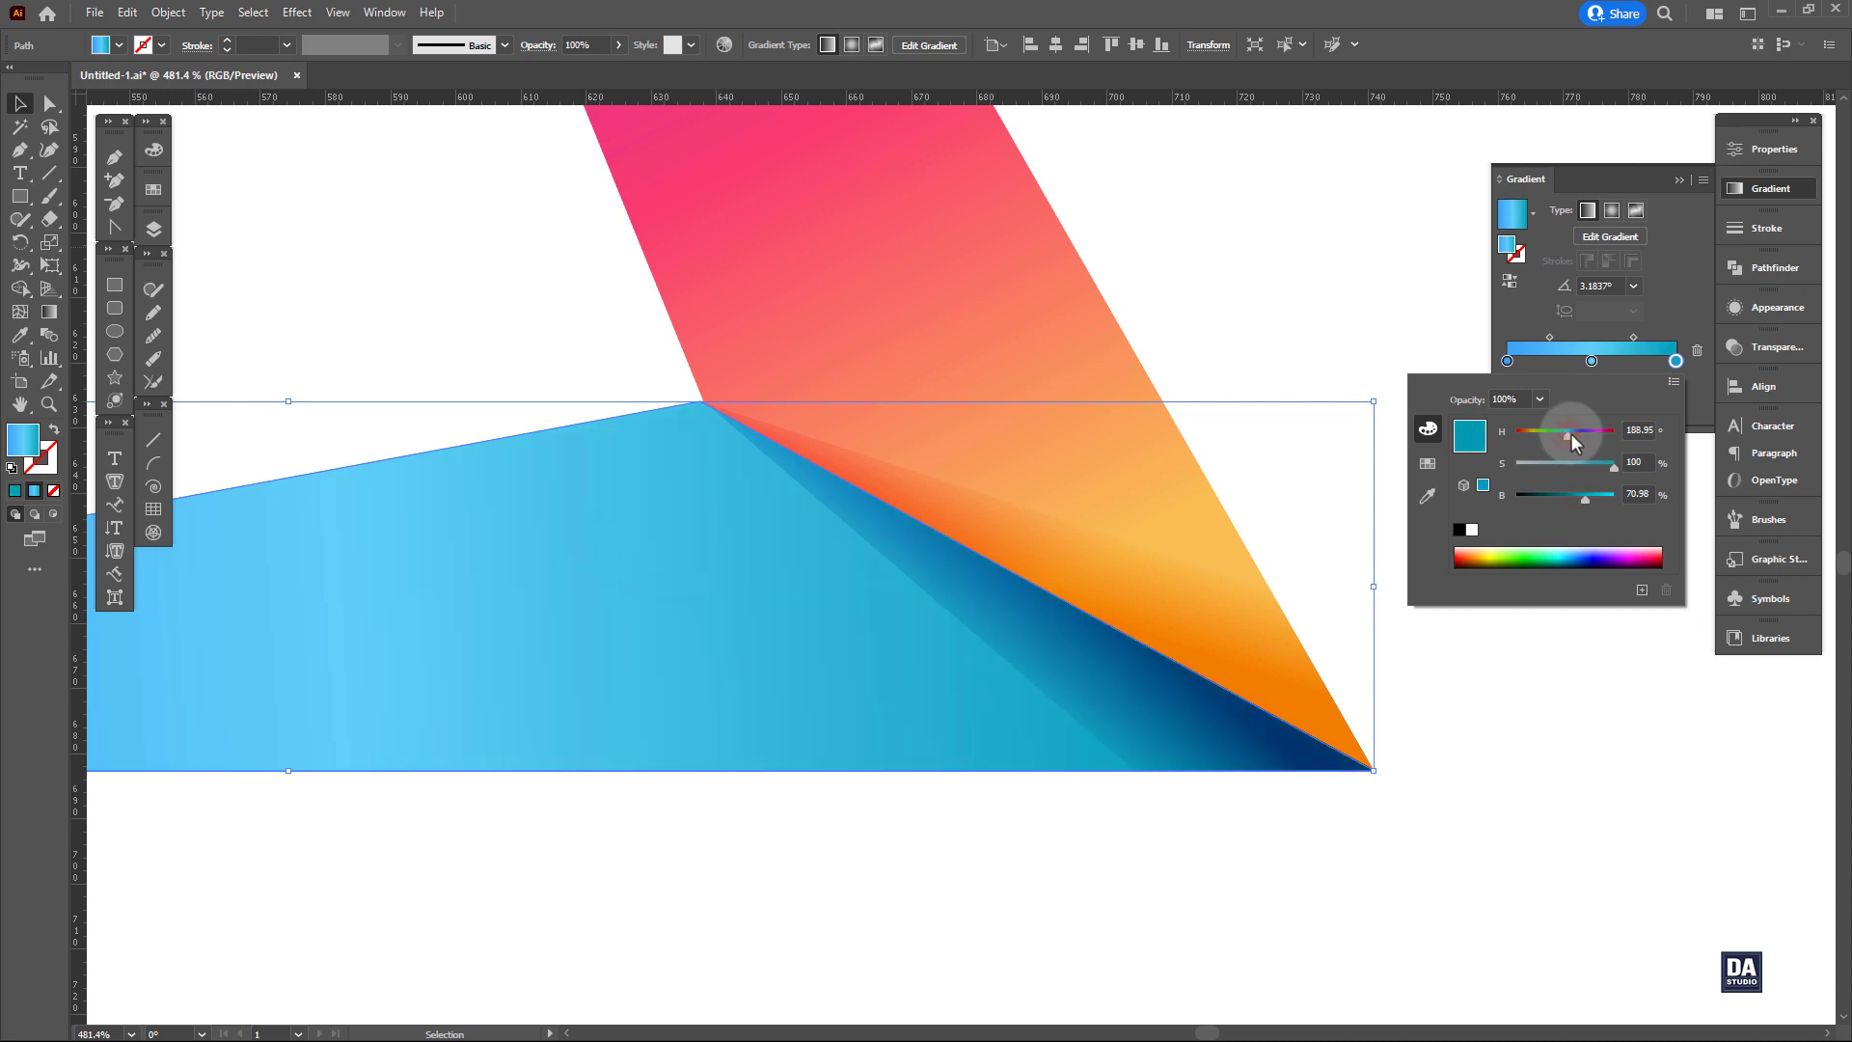
{"action": "left_click_drag", "start_coordinate": [1588, 497], "coordinate": [1592, 492]}
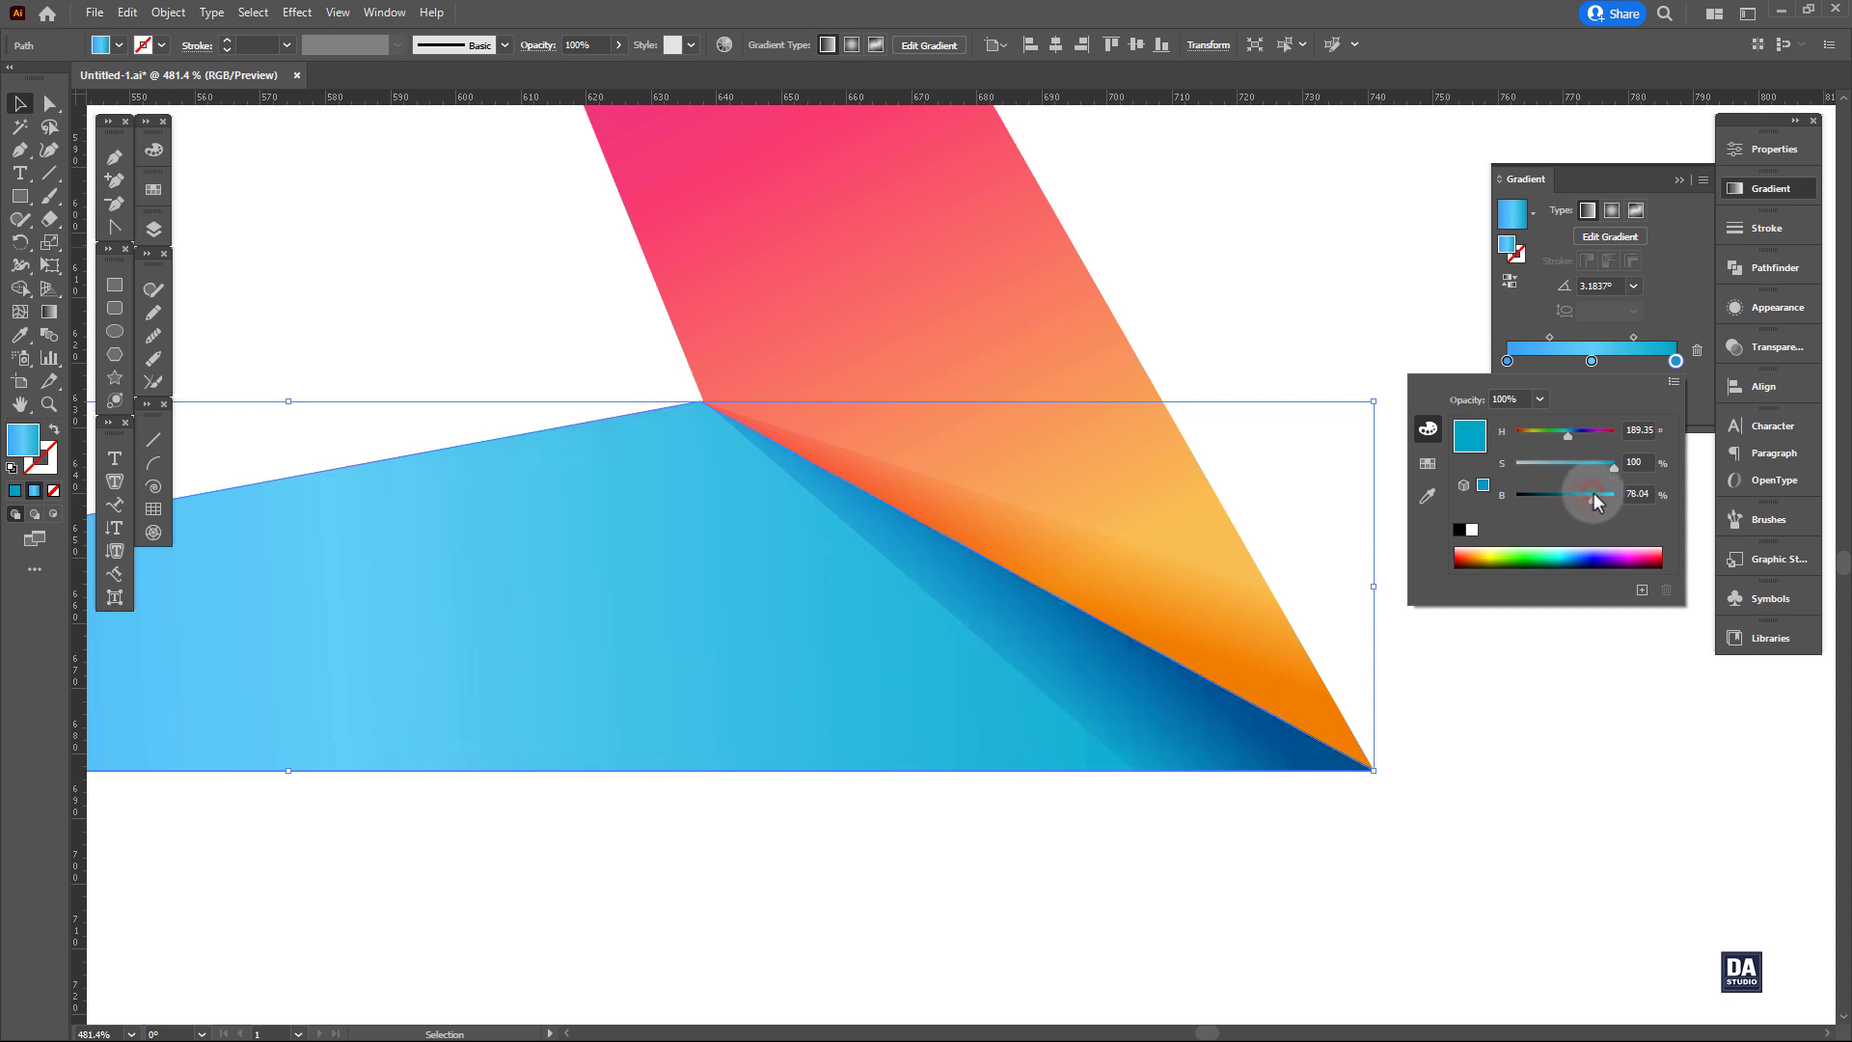
{"action": "left_click", "coordinate": [1784, 191]}
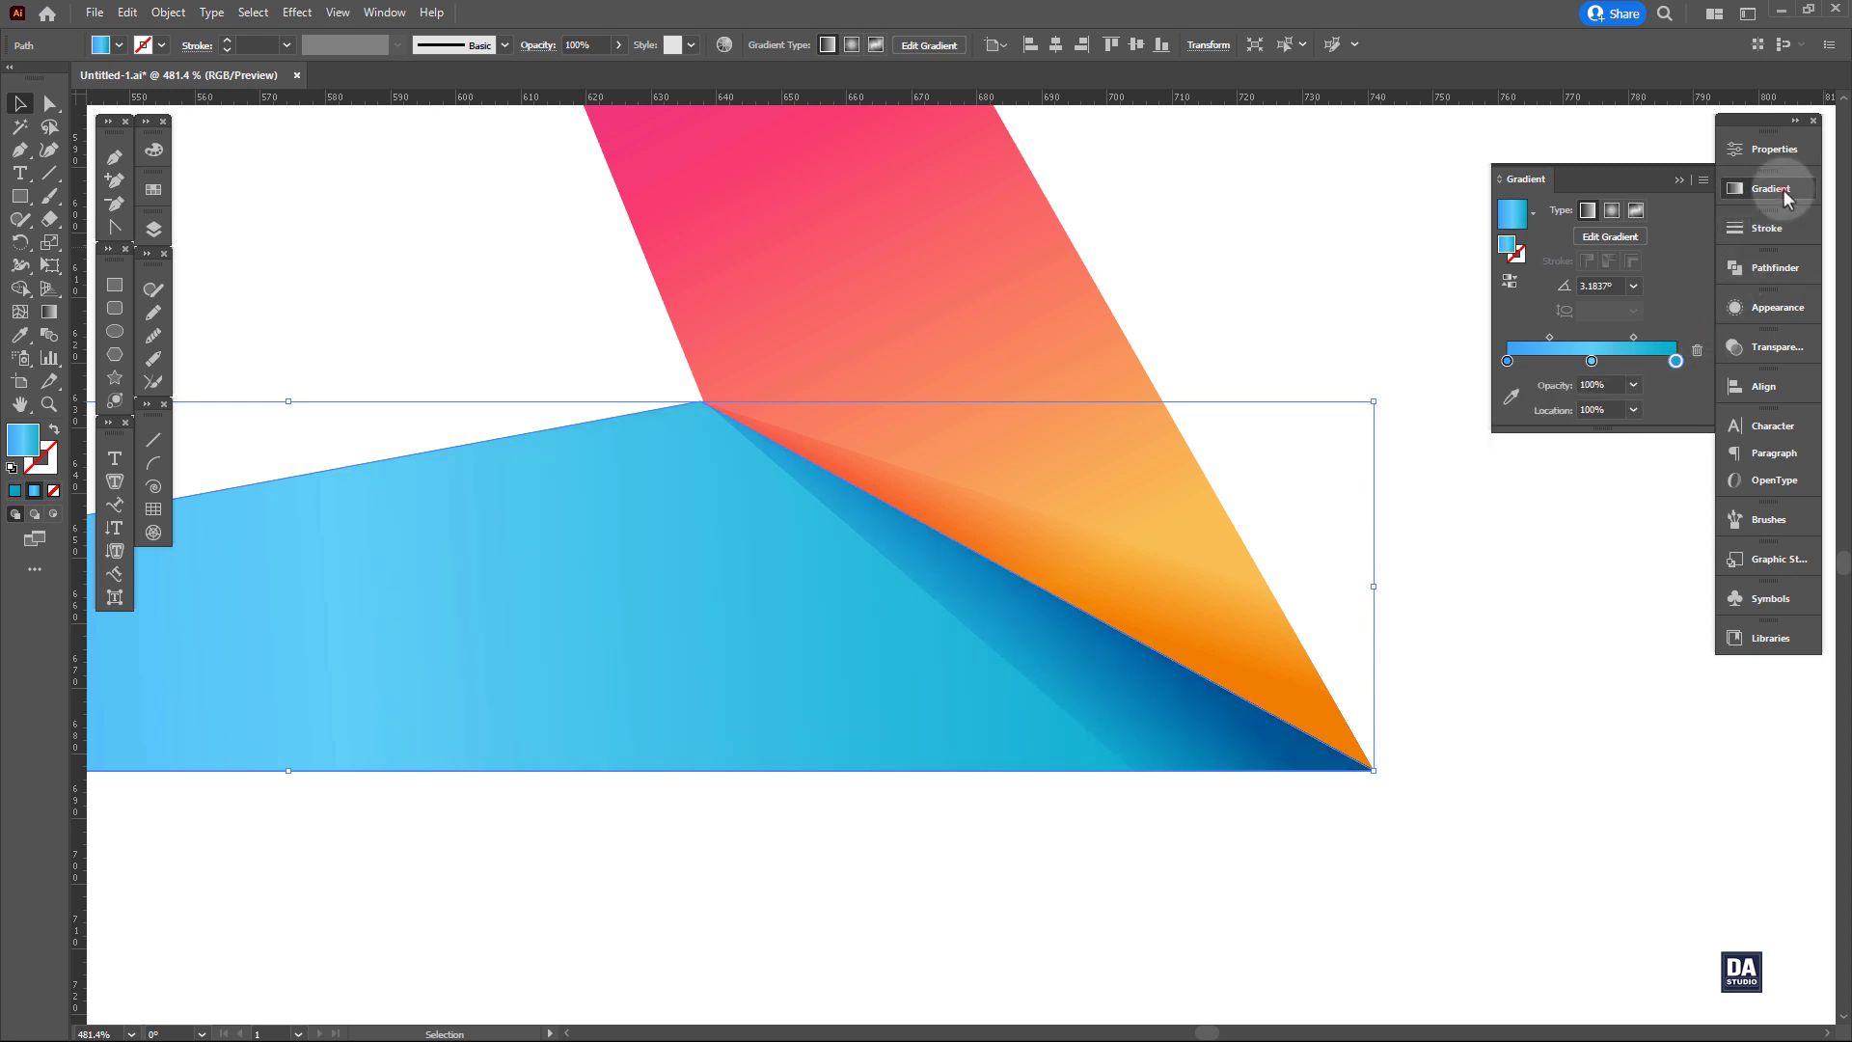
Shorten the lower-right blue-side shadow's gradient by pulling its transparent end toward the orange seam, then deselect.
{"action": "left_click", "coordinate": [1139, 714], "text": "ctrl"}
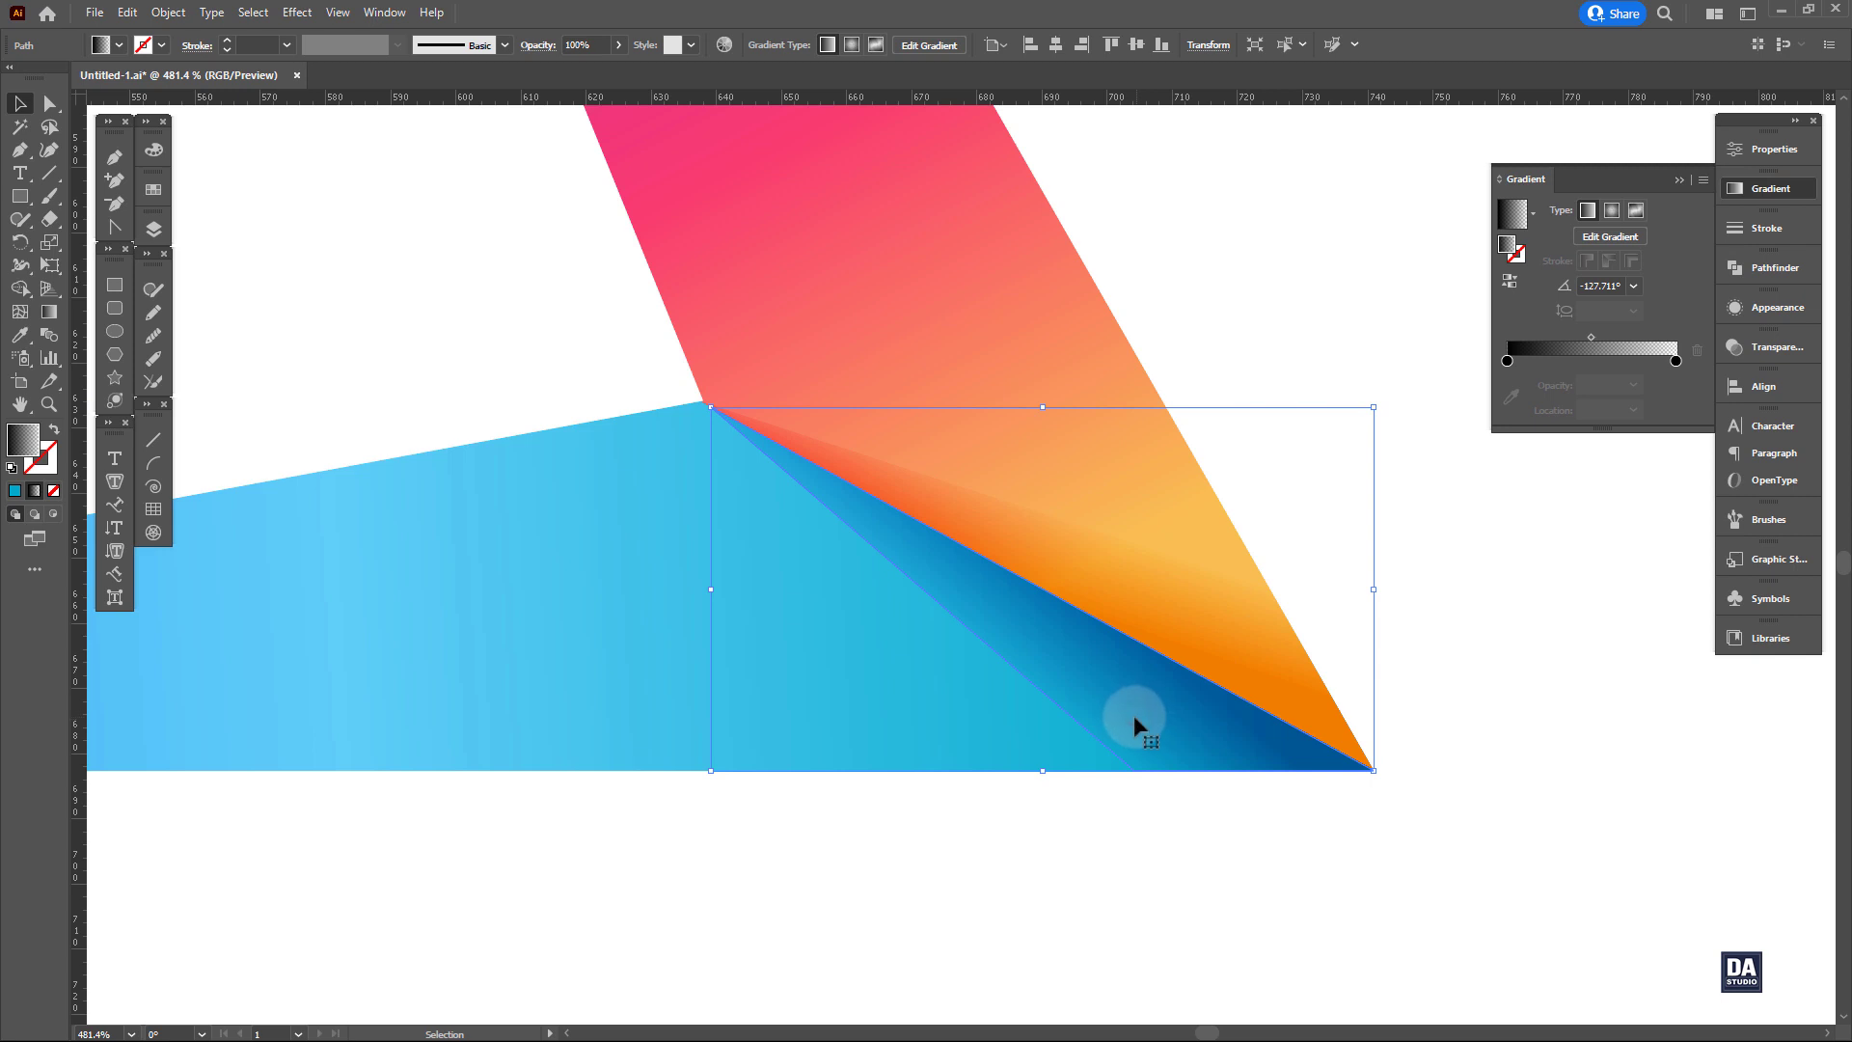
{"action": "key", "text": "g"}
{"action": "left_click_drag", "start_coordinate": [1018, 622], "coordinate": [1051, 634]}
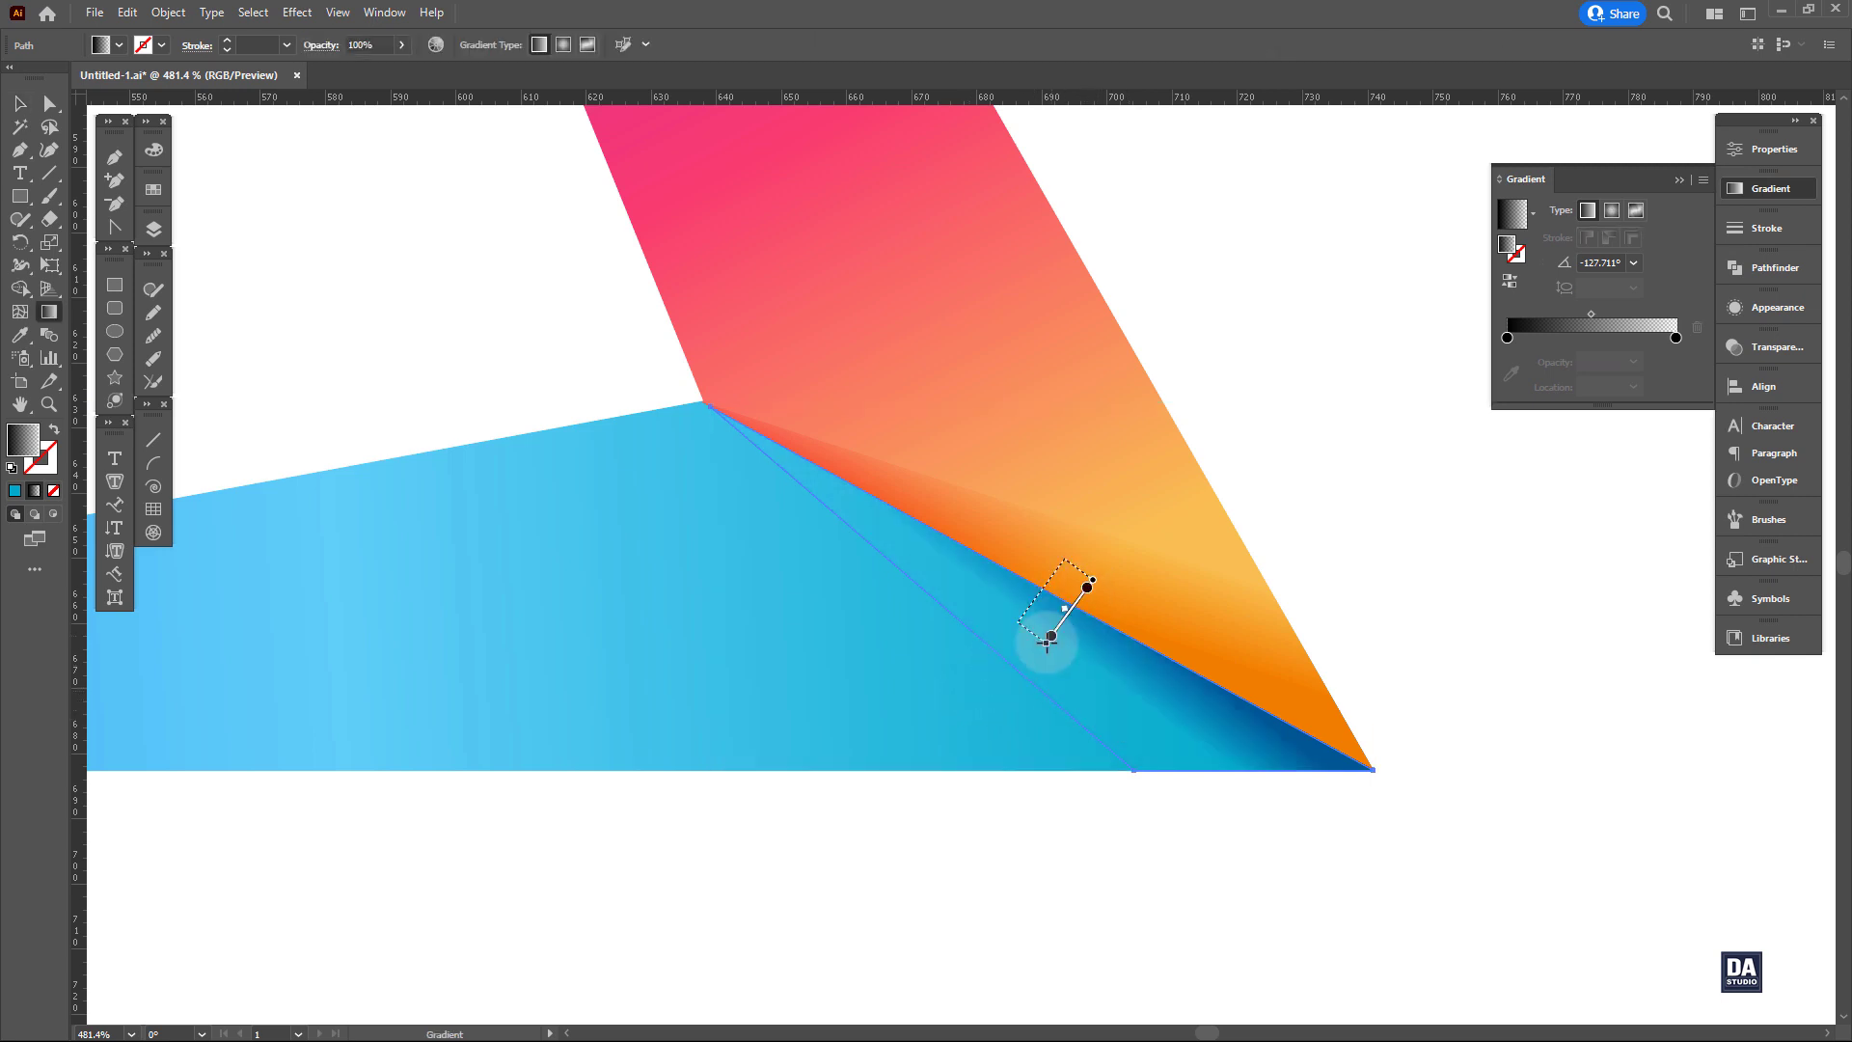
{"action": "left_click", "coordinate": [1154, 591], "text": "ctrl"}
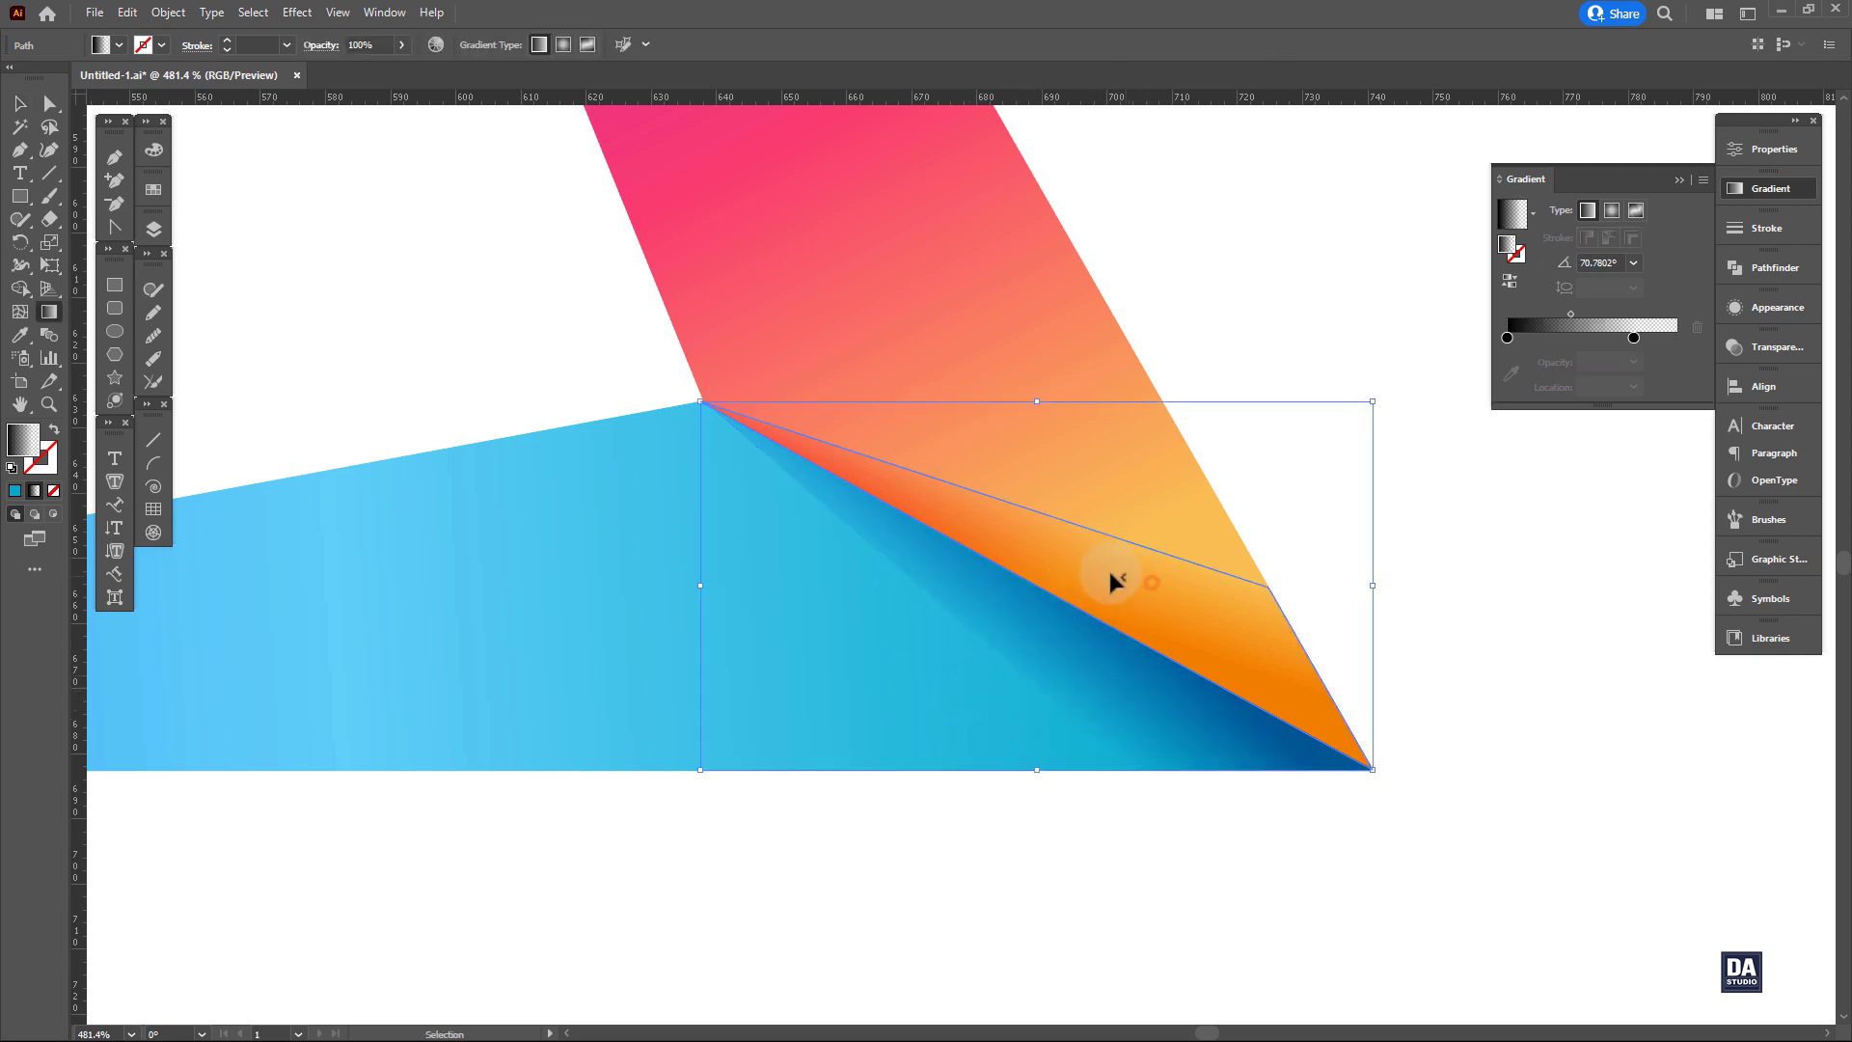
{"action": "left_click", "coordinate": [1305, 562], "text": "ctrl"}
Copy the white highlight line from the lower-left seam to the lower-right seam, fitting its ends to the outer tip and inner corner.
{"action": "left_click_drag", "start_coordinate": [1404, 675], "coordinate": [1216, 630]}
{"action": "key", "text": "v"}
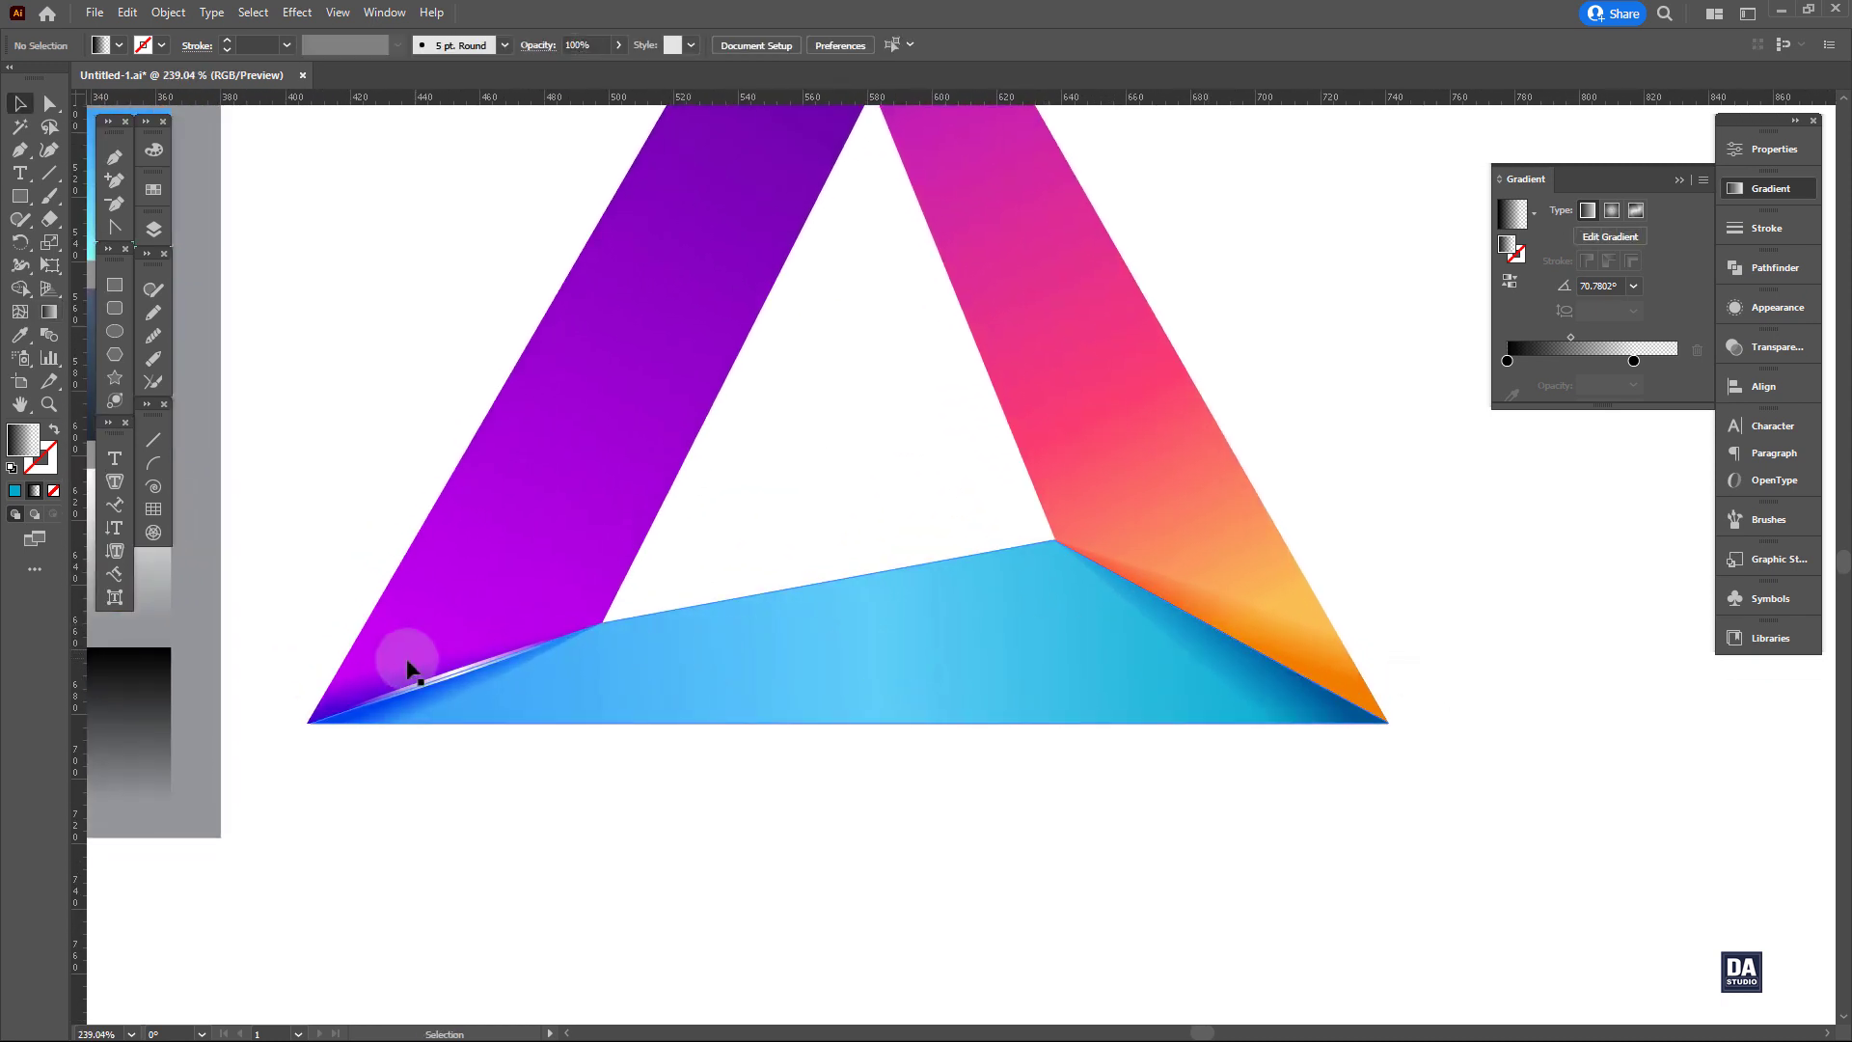
{"action": "left_click", "coordinate": [456, 674]}
{"action": "mouse_move", "coordinate": [461, 677]}
{"action": "left_mouse_down"}
{"action": "mouse_move", "coordinate": [1088, 628]}
{"action": "mouse_move", "coordinate": [1248, 650]}
{"action": "left_mouse_up"}
{"action": "scroll", "coordinate": [1248, 649], "scroll_direction": "up", "scroll_amount": 3}
{"action": "mouse_move", "coordinate": [1269, 521]}
{"action": "left_mouse_down"}
{"action": "mouse_move", "coordinate": [786, 434]}
{"action": "mouse_move", "coordinate": [905, 598]}
{"action": "mouse_move", "coordinate": [1177, 615]}
{"action": "mouse_move", "coordinate": [1507, 775]}
{"action": "mouse_move", "coordinate": [1555, 819]}
{"action": "left_mouse_up"}
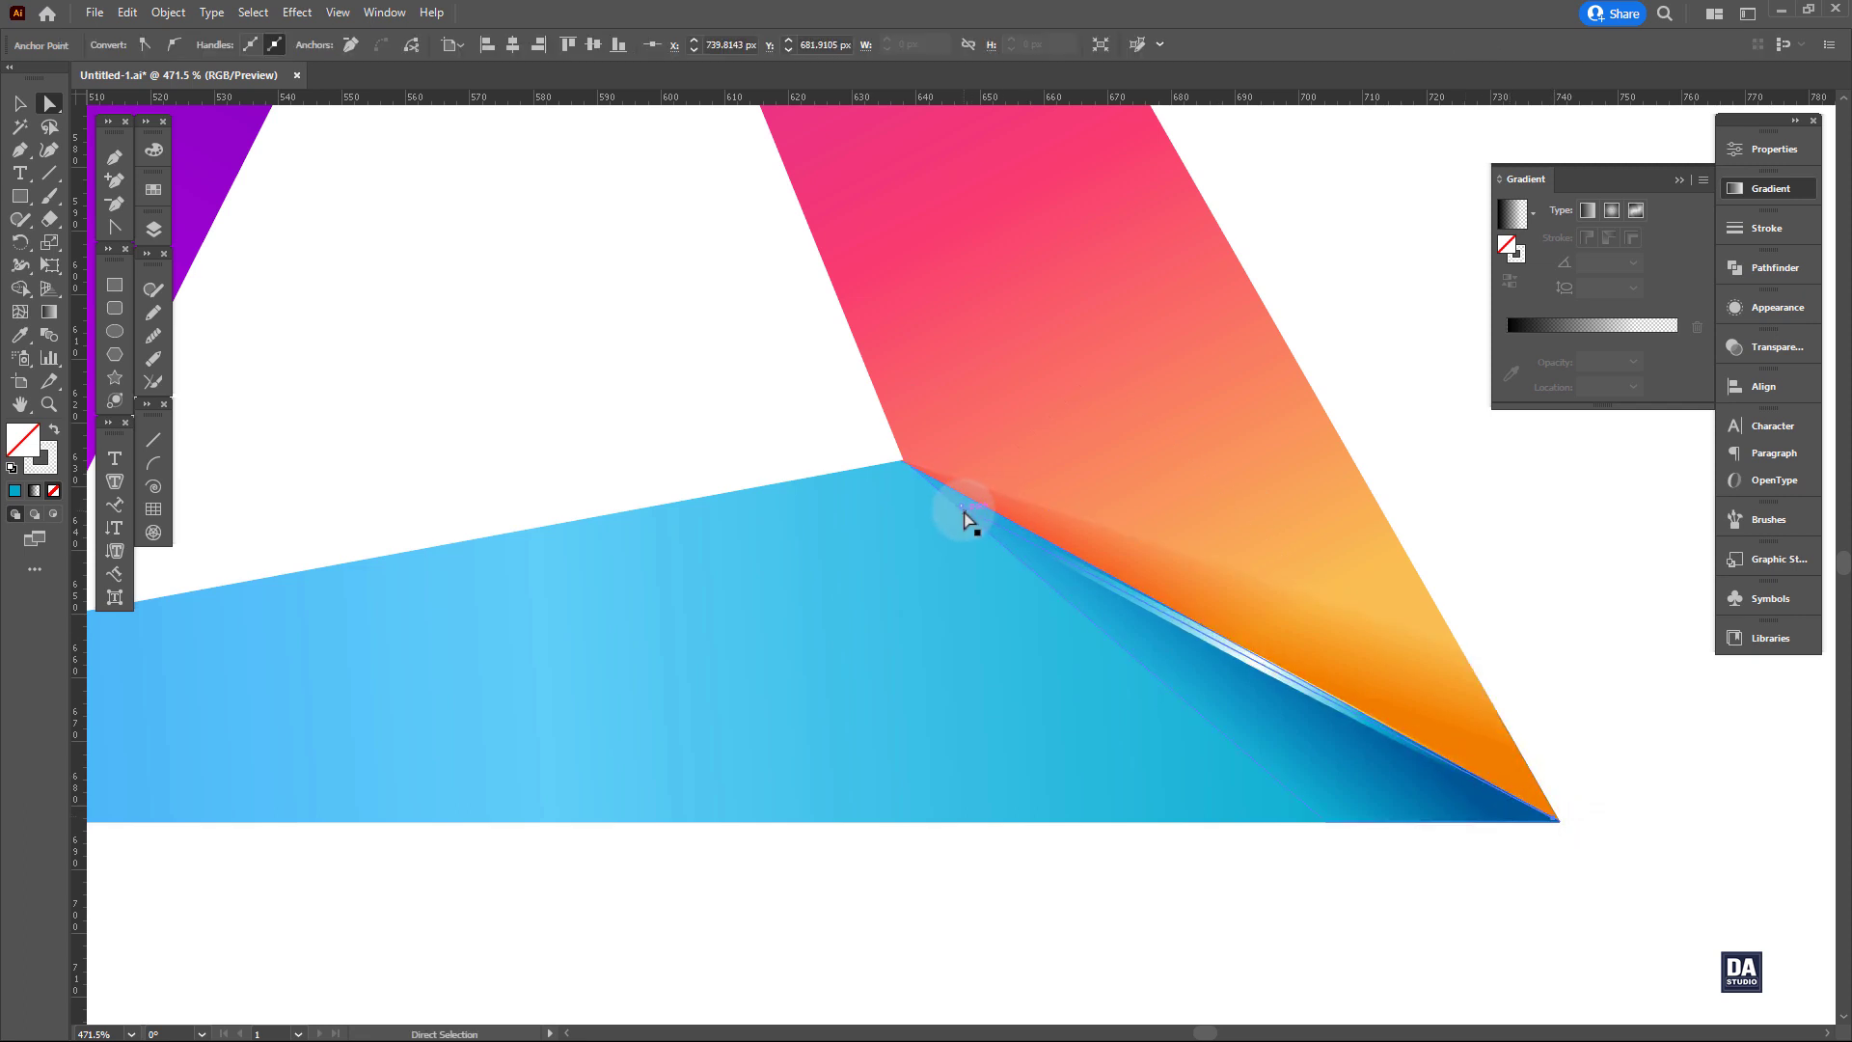
{"action": "left_click_drag", "start_coordinate": [962, 515], "coordinate": [909, 465]}
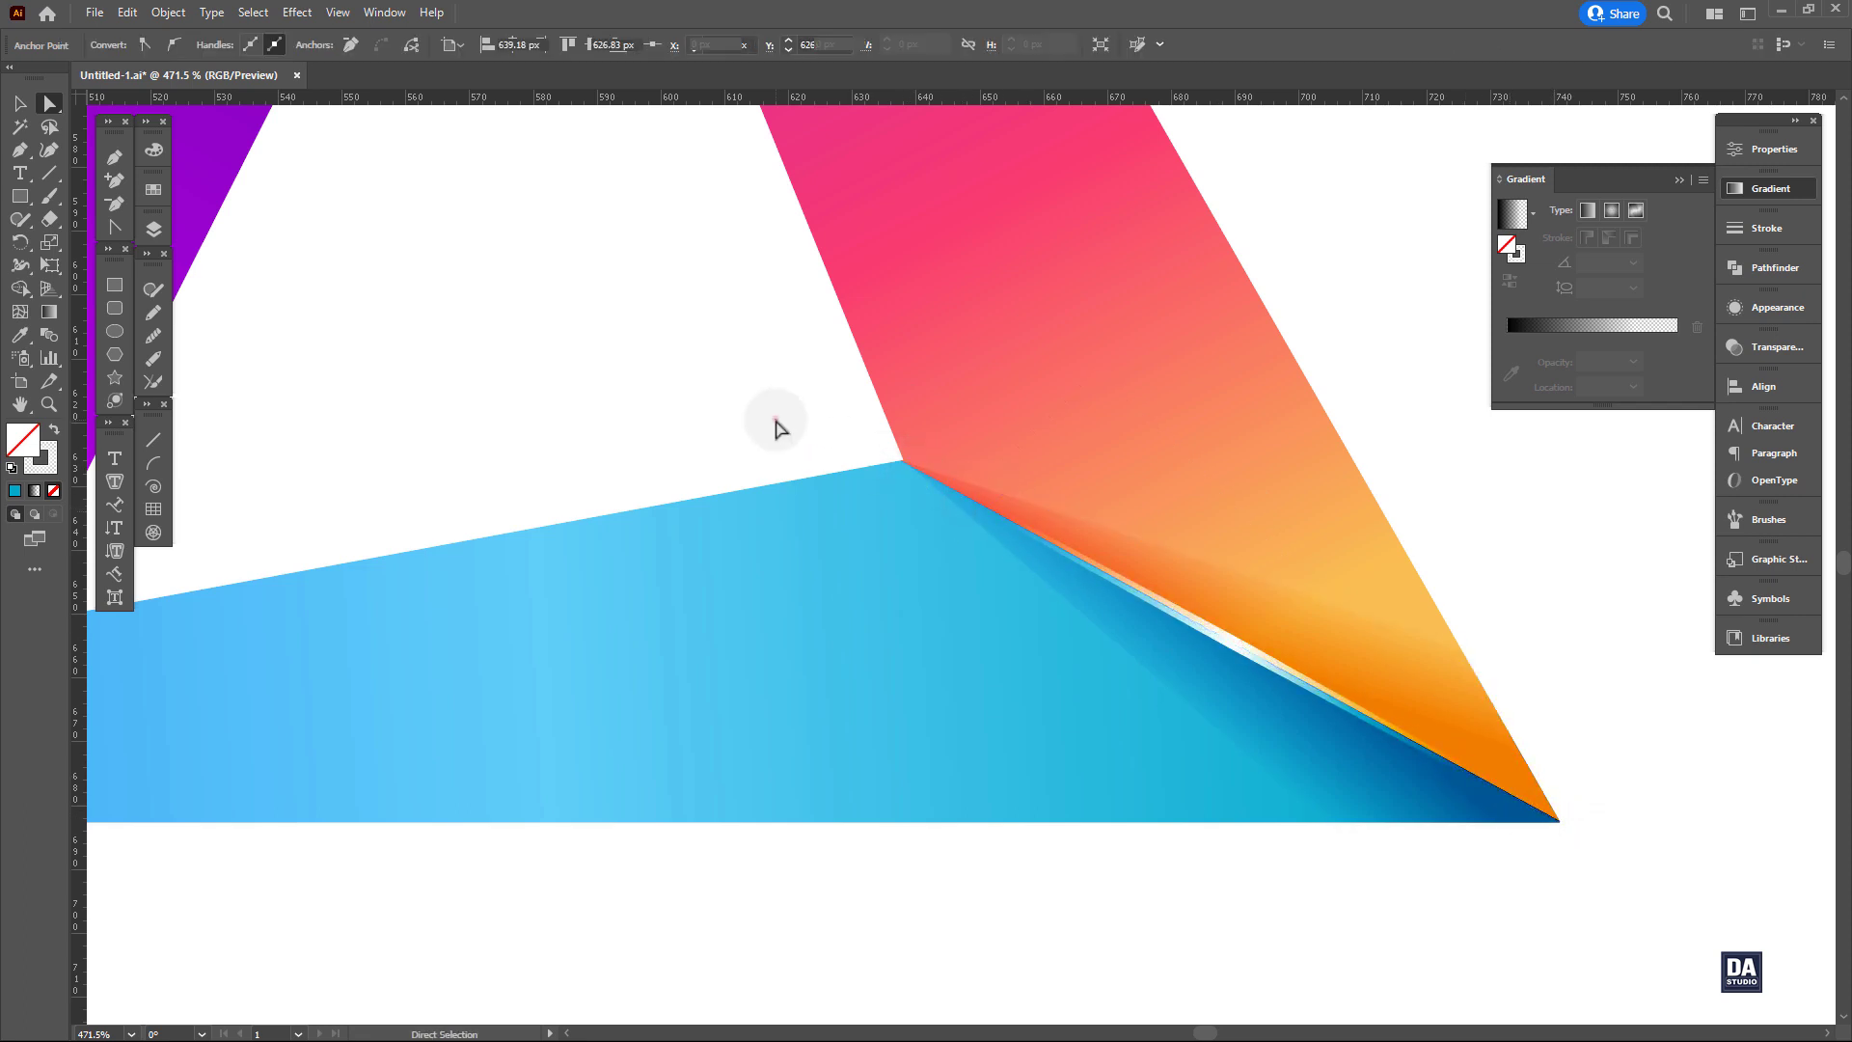
{"action": "left_click", "coordinate": [775, 422]}
Draw a narrow Pen shape about 109 px long over the pink piece's seam at the apex and give it the black-to-transparent gradient fill.
{"action": "left_click_drag", "start_coordinate": [1156, 589], "coordinate": [927, 511]}
{"action": "left_click_drag", "start_coordinate": [948, 378], "coordinate": [901, 480]}
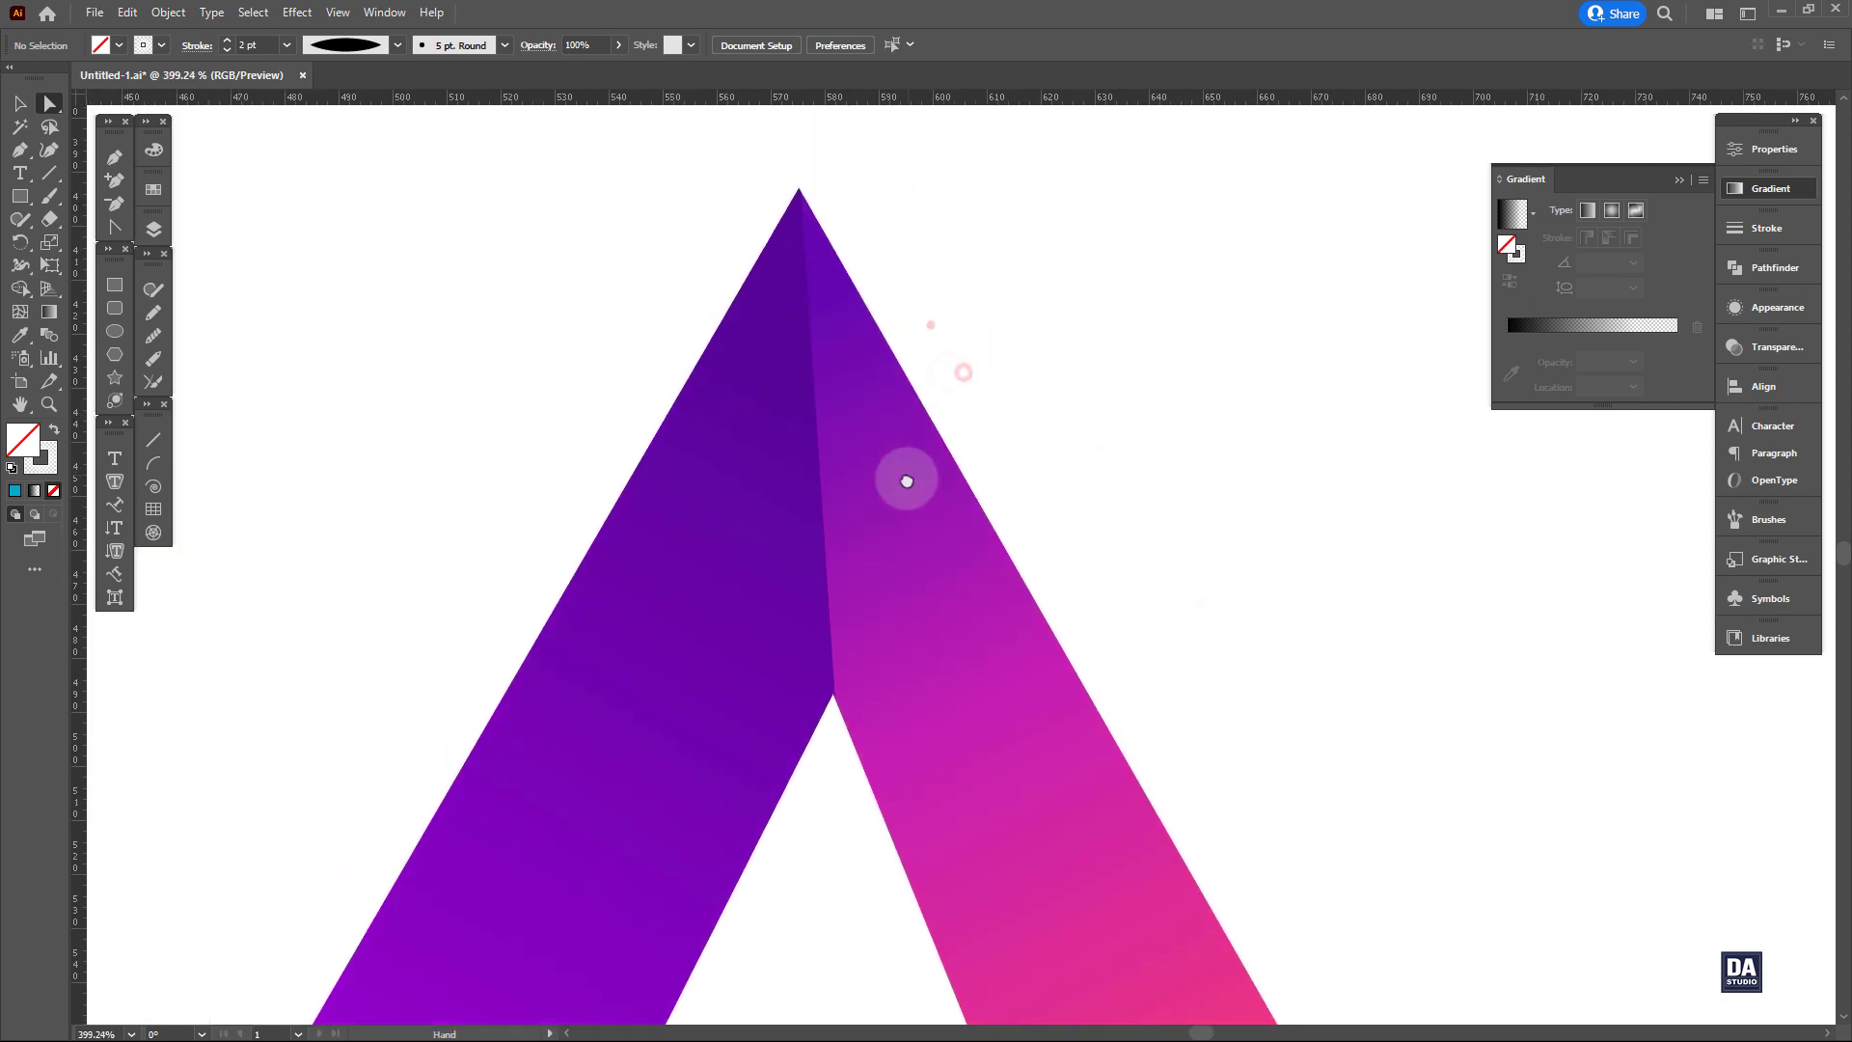
{"action": "key", "text": "p"}
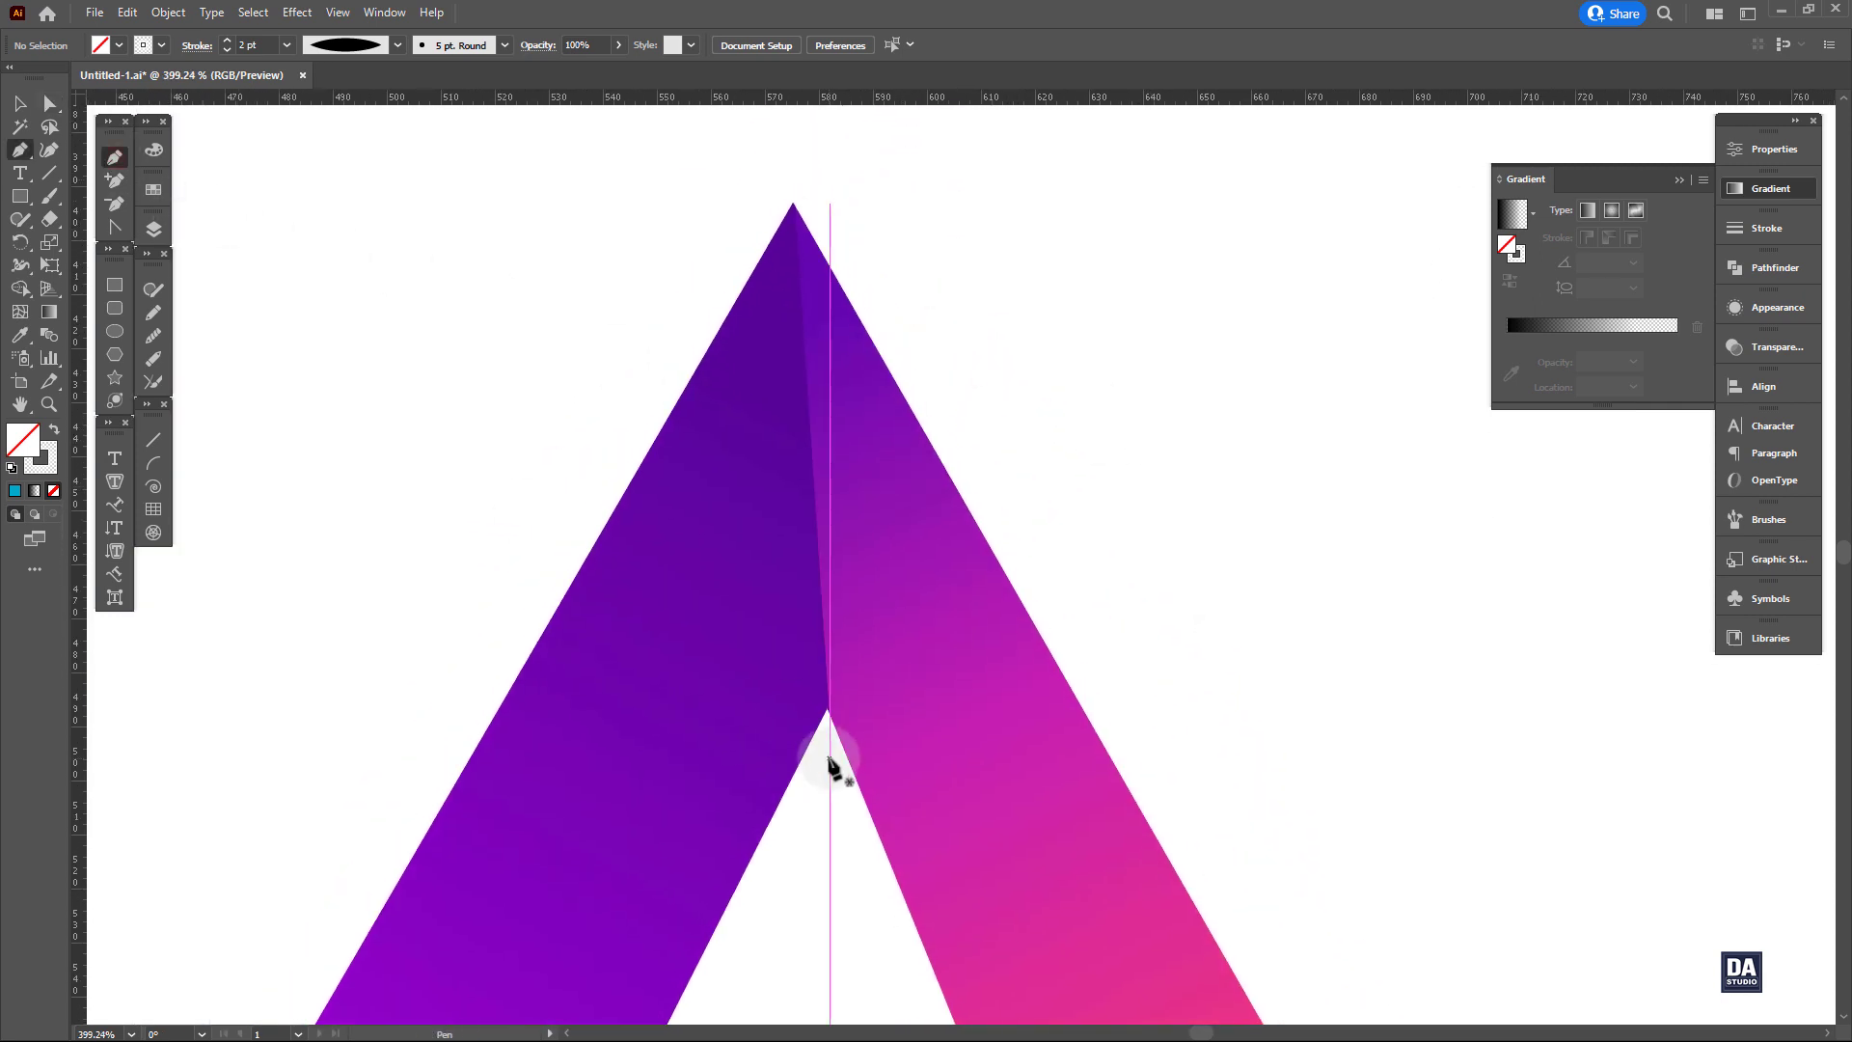
{"action": "left_click", "coordinate": [828, 757]}
{"action": "left_click", "coordinate": [886, 281]}
{"action": "left_click", "coordinate": [777, 162]}
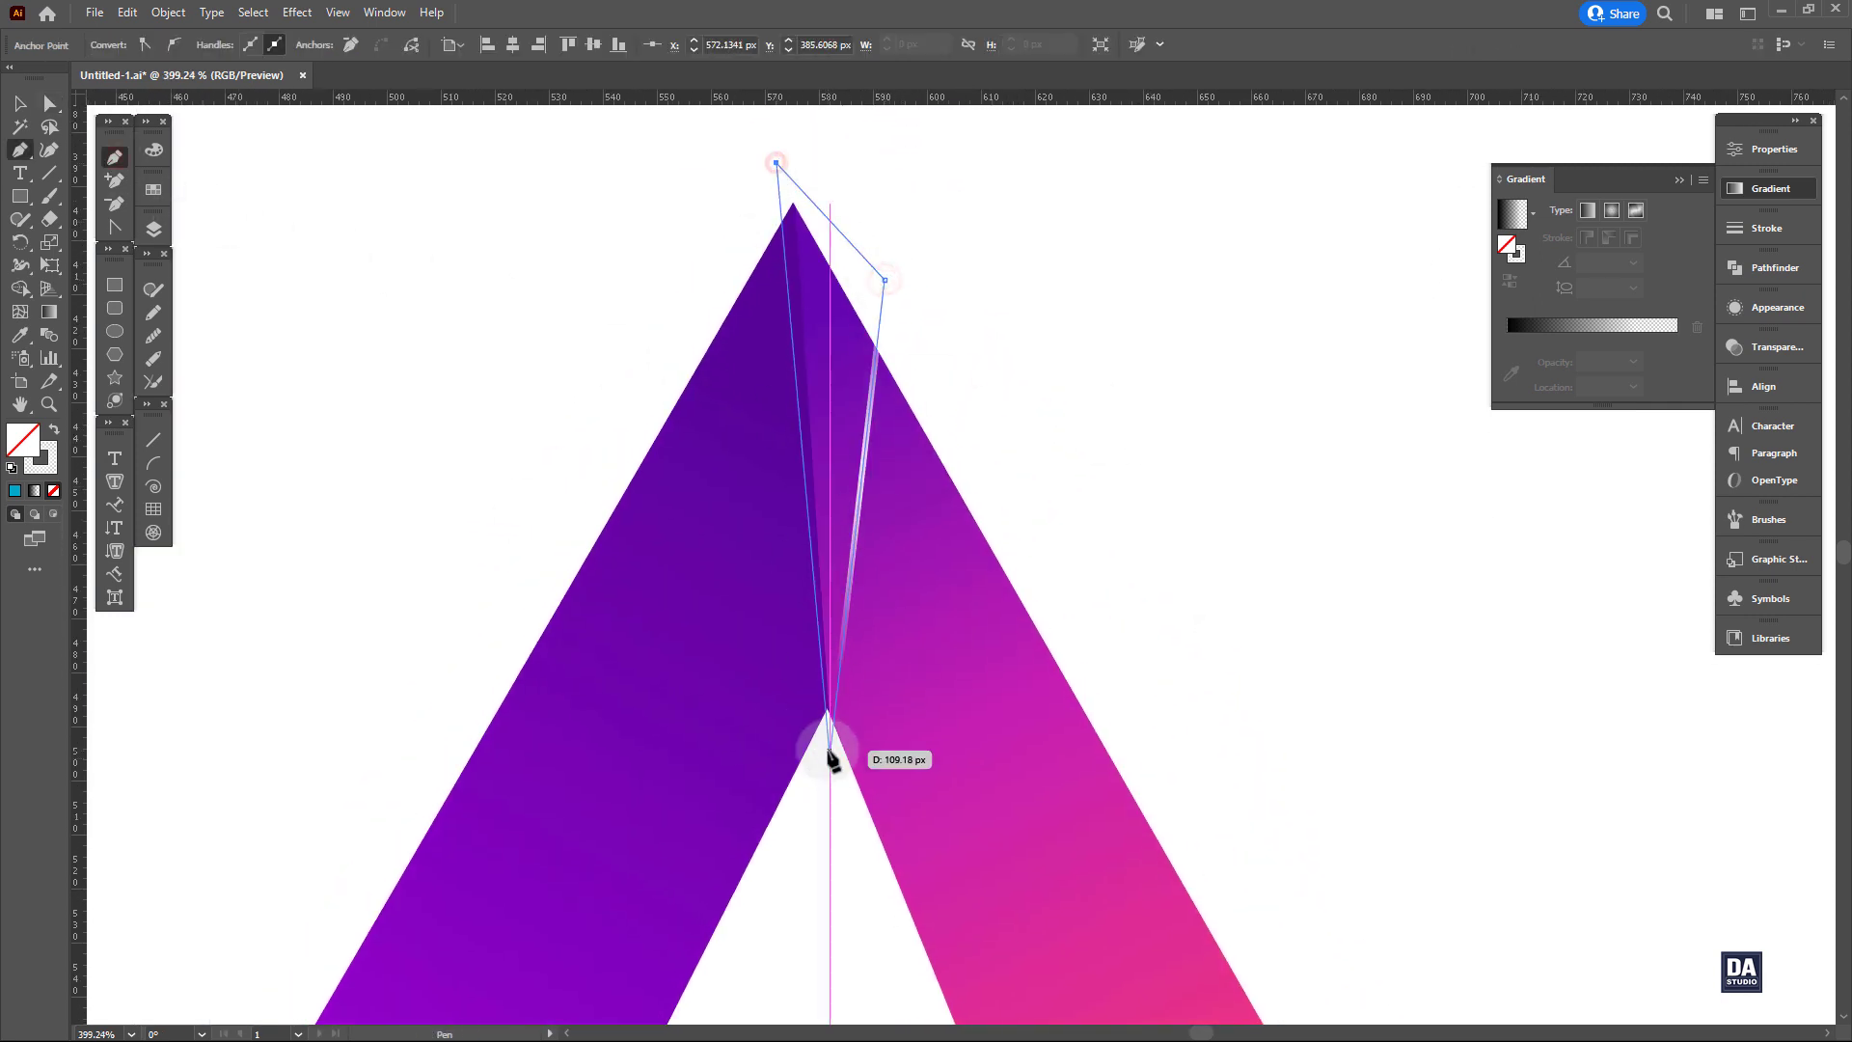
{"action": "left_click", "coordinate": [828, 757]}
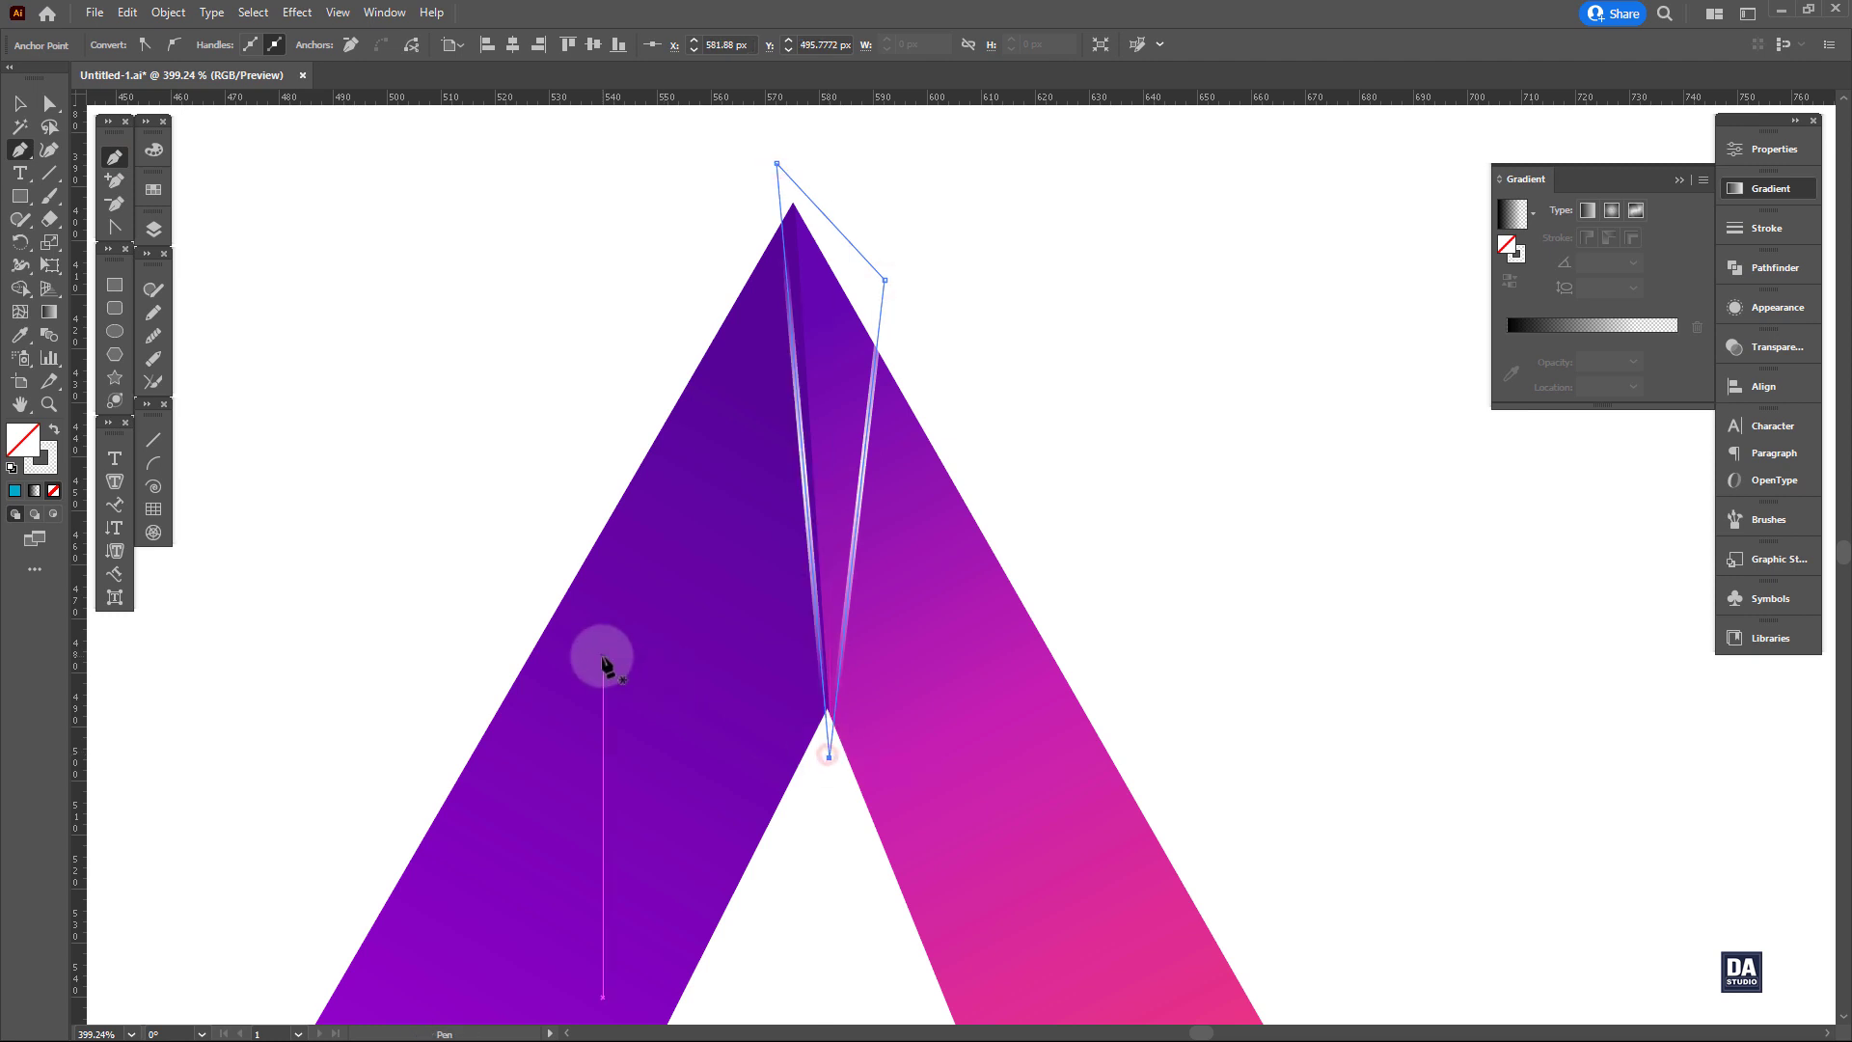
{"action": "left_click", "coordinate": [34, 490]}
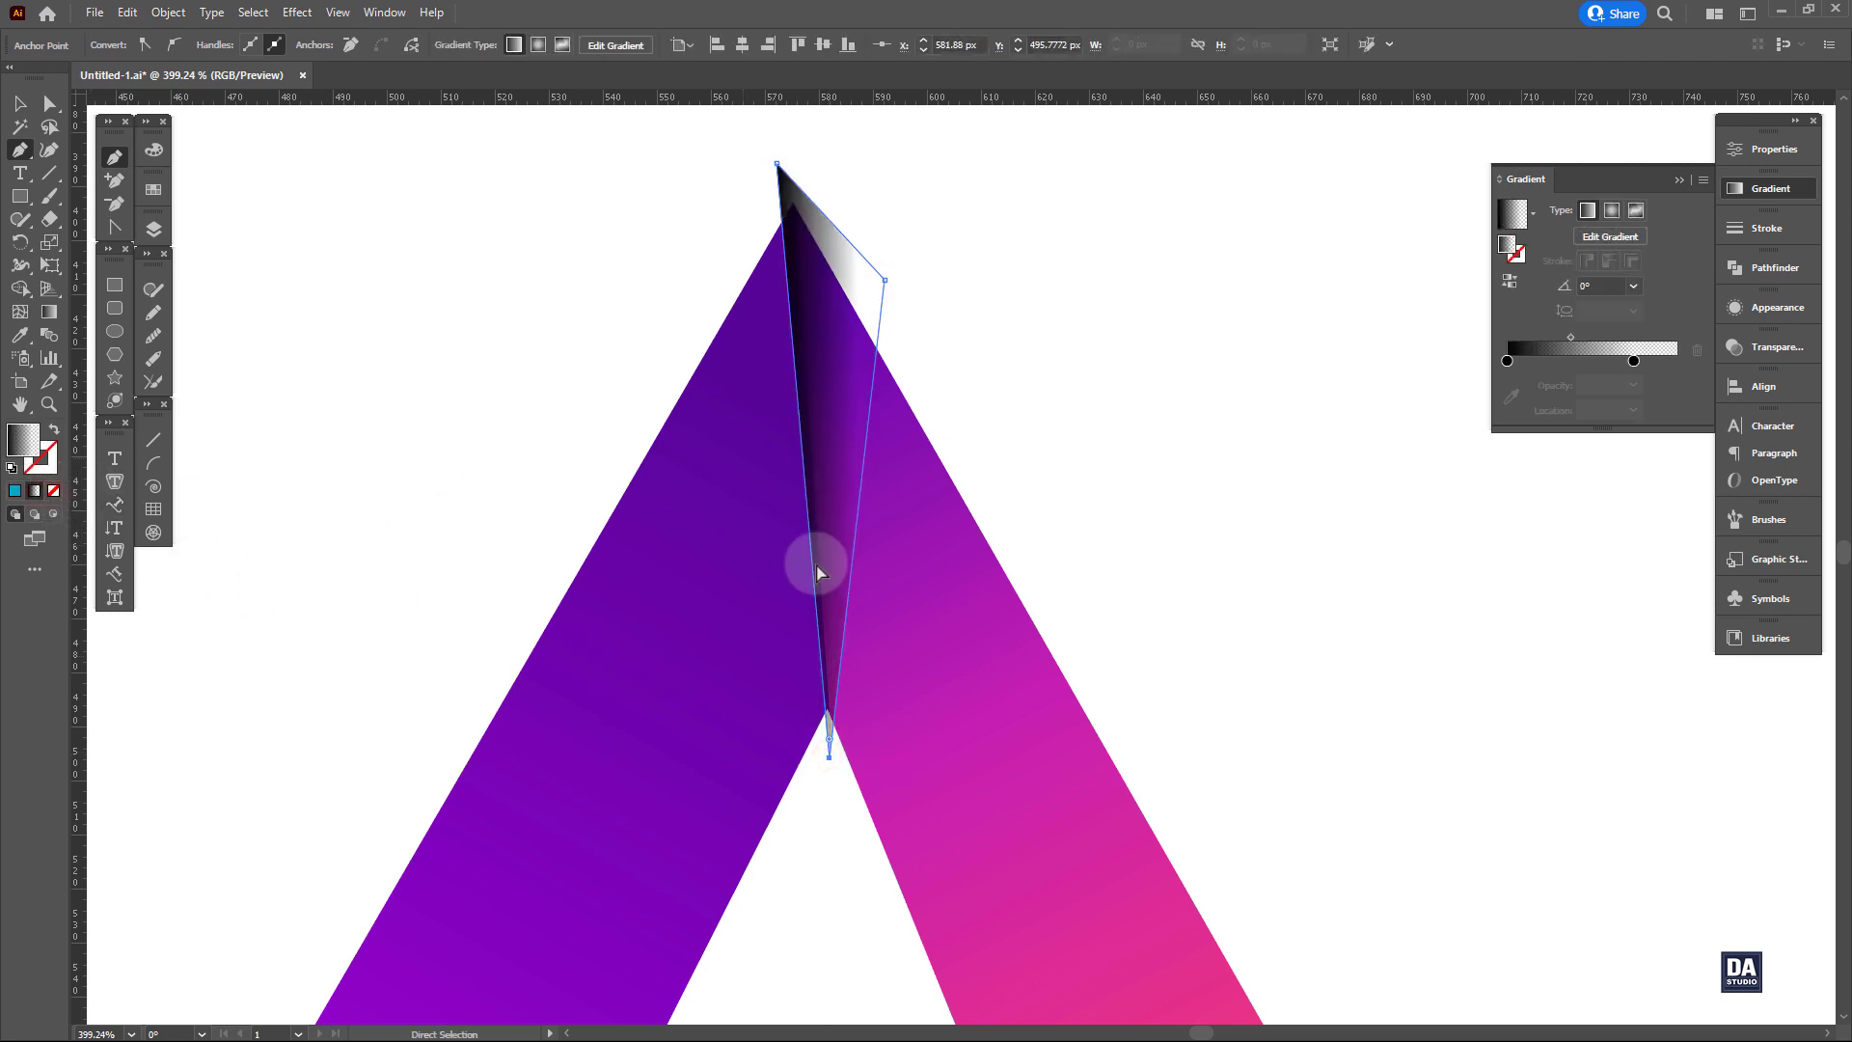
Trim the apex shadow shape to the pink piece with the Shape Builder, removing the part outside it, and deselect.
{"action": "left_click", "coordinate": [906, 591], "text": "ctrl+shift"}
{"action": "left_click", "coordinate": [21, 288]}
{"action": "left_click", "coordinate": [851, 272], "text": "alt"}
{"action": "left_click", "coordinate": [964, 295], "text": "ctrl"}
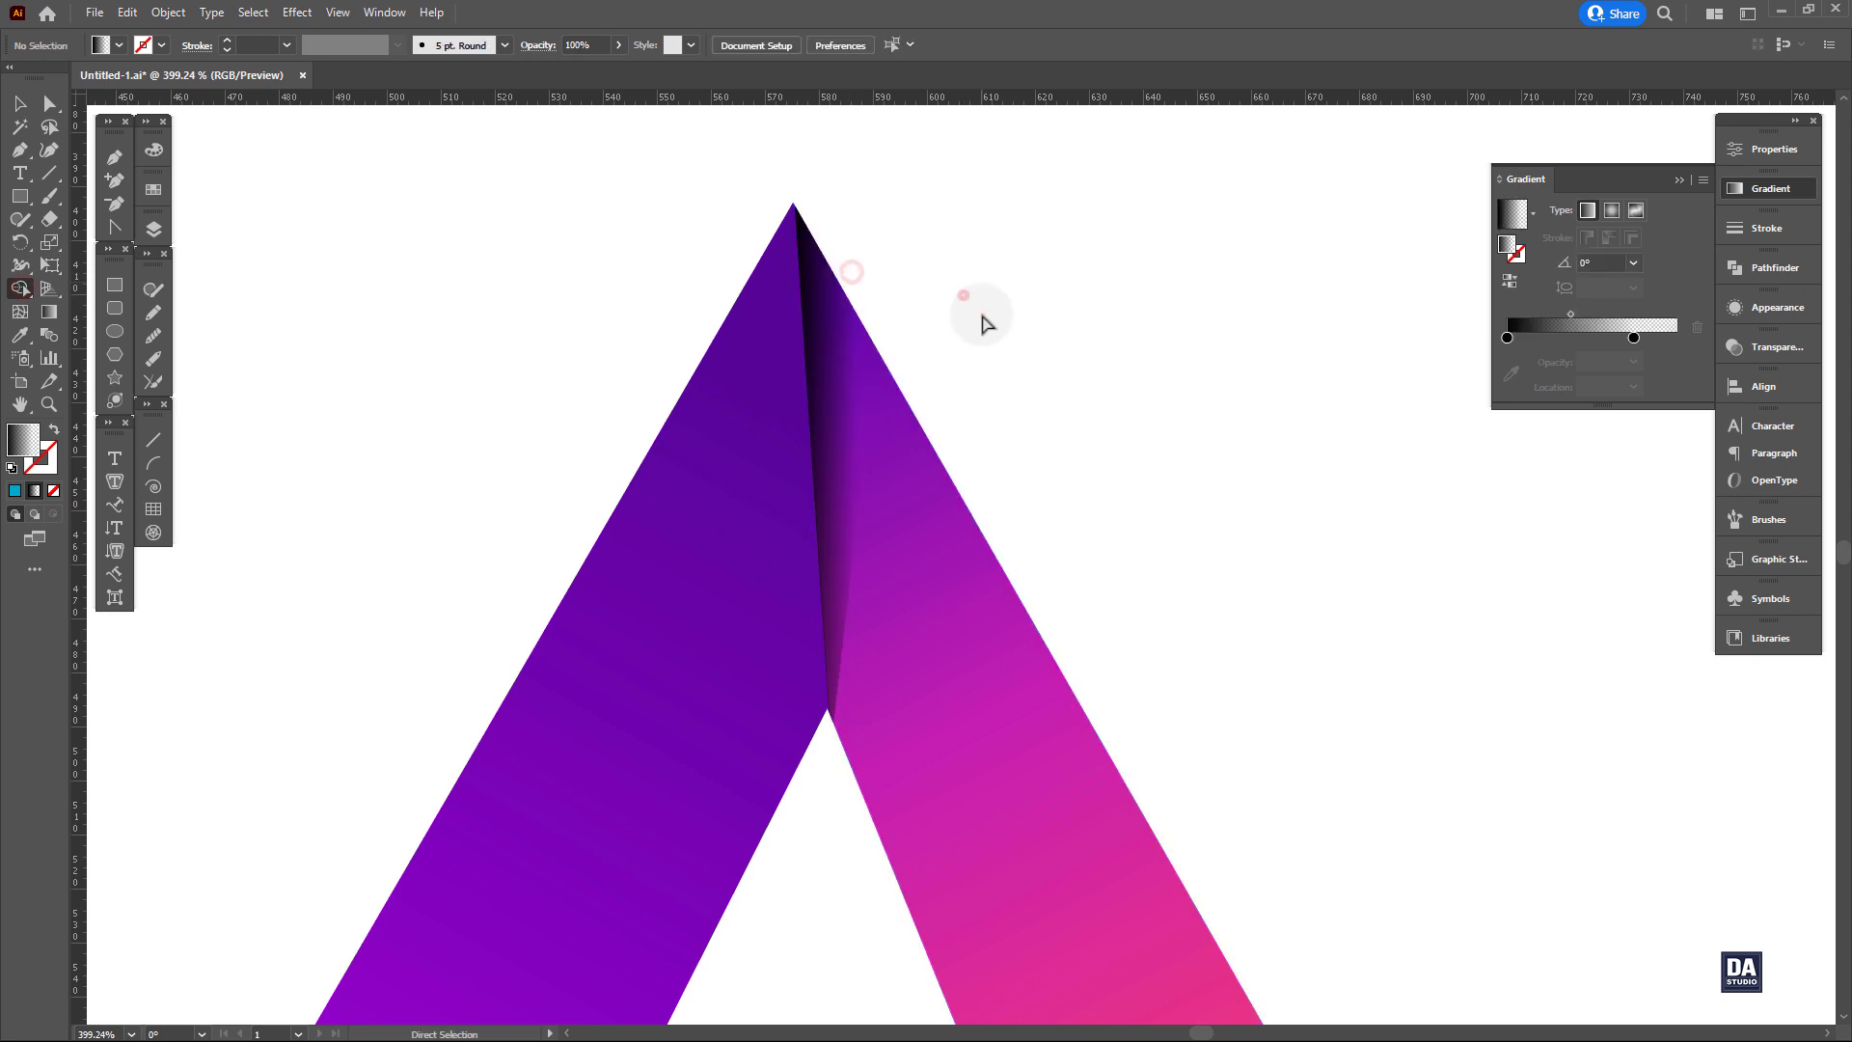
Redirect the apex shadow's gradient to -4.7636° across its width, dark along the purple seam, and deselect.
{"action": "left_click", "coordinate": [840, 414], "text": "ctrl"}
{"action": "key", "text": "g"}
{"action": "mouse_move", "coordinate": [783, 406]}
{"action": "left_mouse_down"}
{"action": "mouse_move", "coordinate": [893, 409]}
{"action": "mouse_move", "coordinate": [801, 438]}
{"action": "mouse_move", "coordinate": [894, 448]}
{"action": "left_mouse_up"}
{"action": "left_click", "coordinate": [1063, 438], "text": "ctrl"}
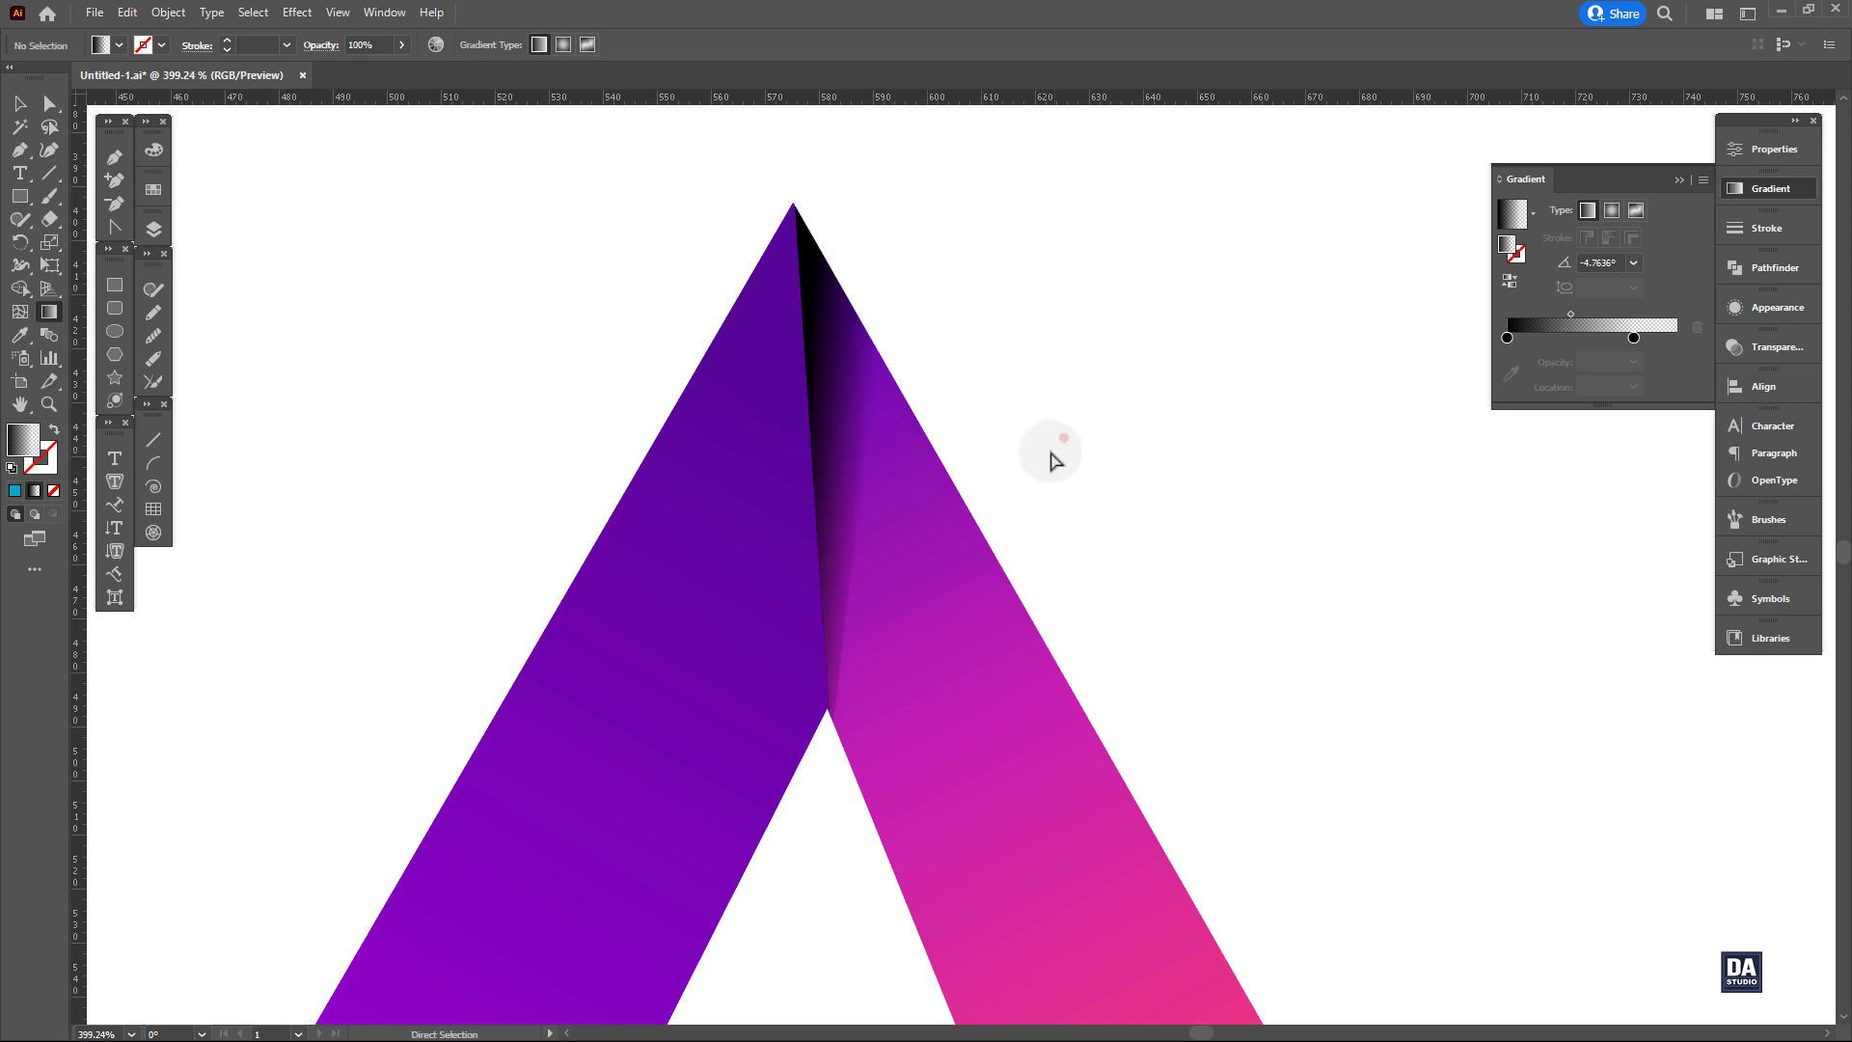
Set the pink piece's apex shadow to the Overlay blend mode and deselect it.
{"action": "left_click", "coordinate": [852, 374], "text": "ctrl"}
{"action": "left_click", "coordinate": [1752, 348]}
{"action": "left_click", "coordinate": [1563, 368]}
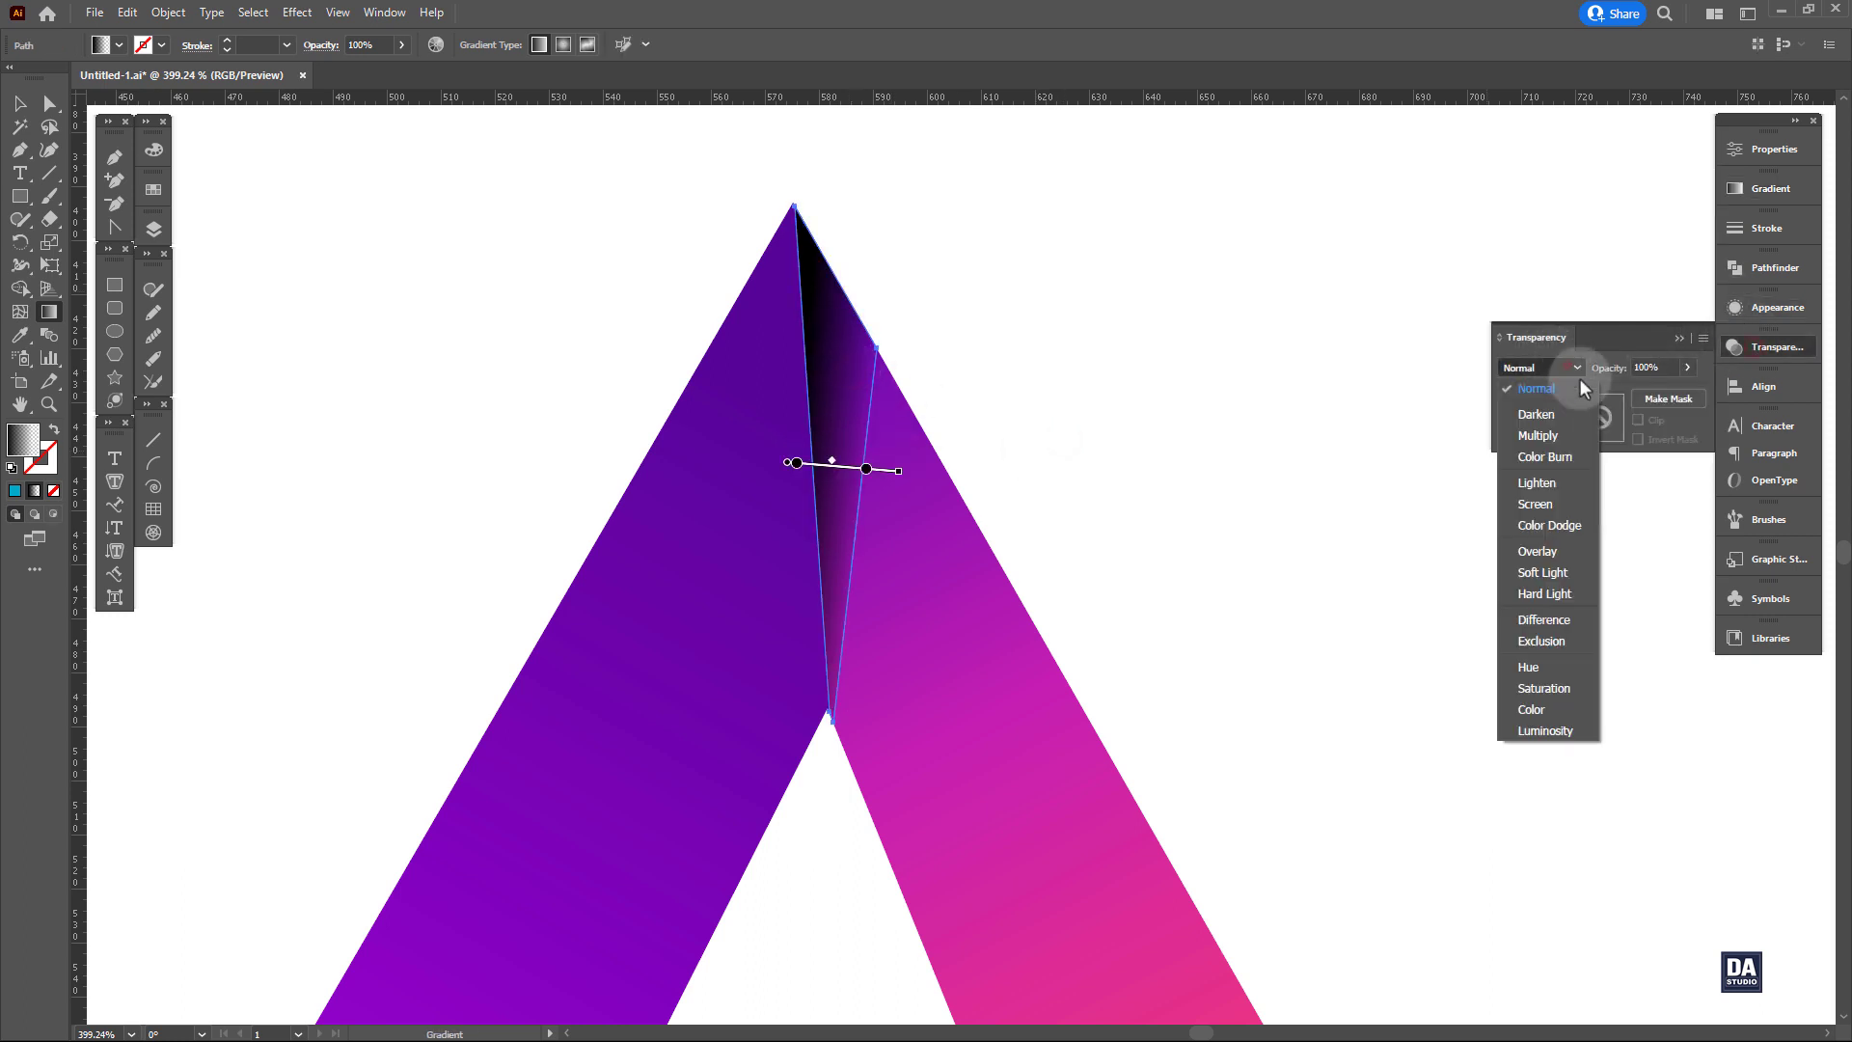
{"action": "left_click", "coordinate": [1557, 543]}
{"action": "left_click", "coordinate": [1170, 446], "text": "ctrl"}
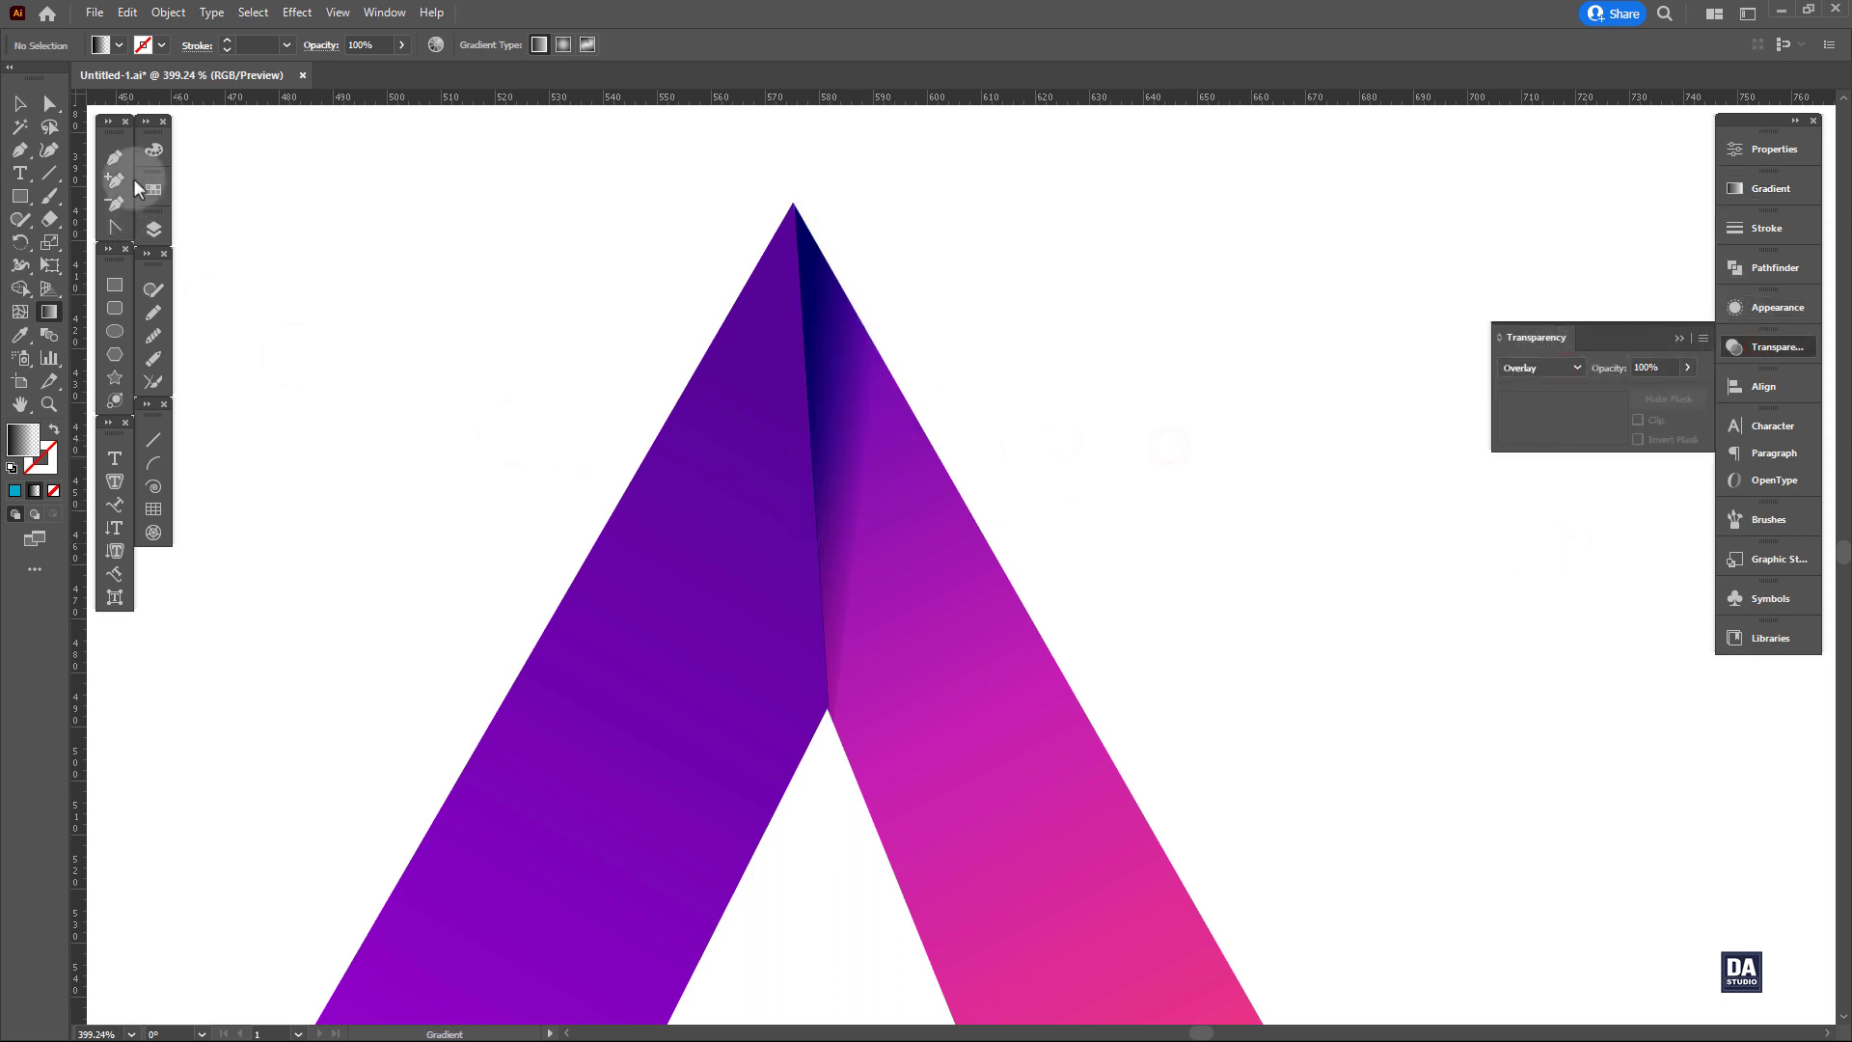
Draw a narrow closed Pen shape about 101 px long over the purple piece's side of the apex seam, keeping the black-to-transparent gradient fill.
{"action": "left_click", "coordinate": [113, 157]}
{"action": "left_click", "coordinate": [826, 762]}
{"action": "left_click", "coordinate": [713, 233]}
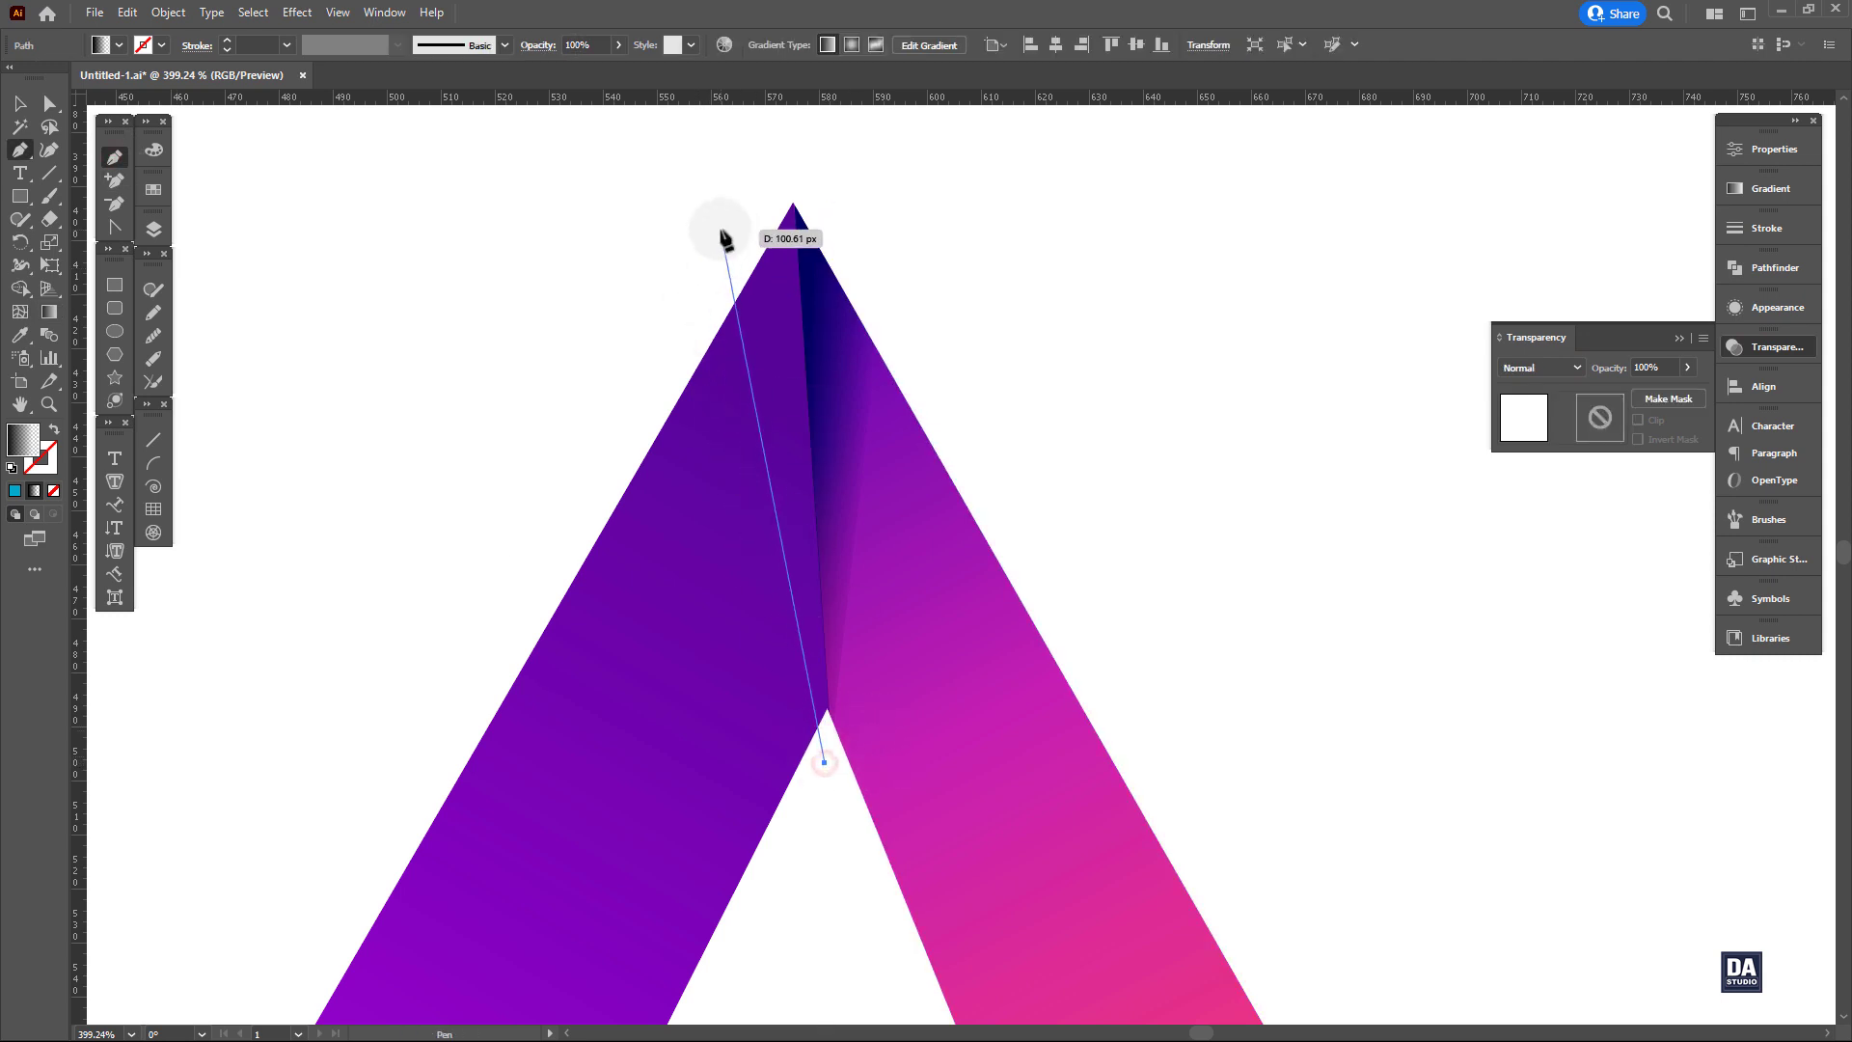
{"action": "left_click", "coordinate": [828, 162]}
{"action": "left_click", "coordinate": [825, 762]}
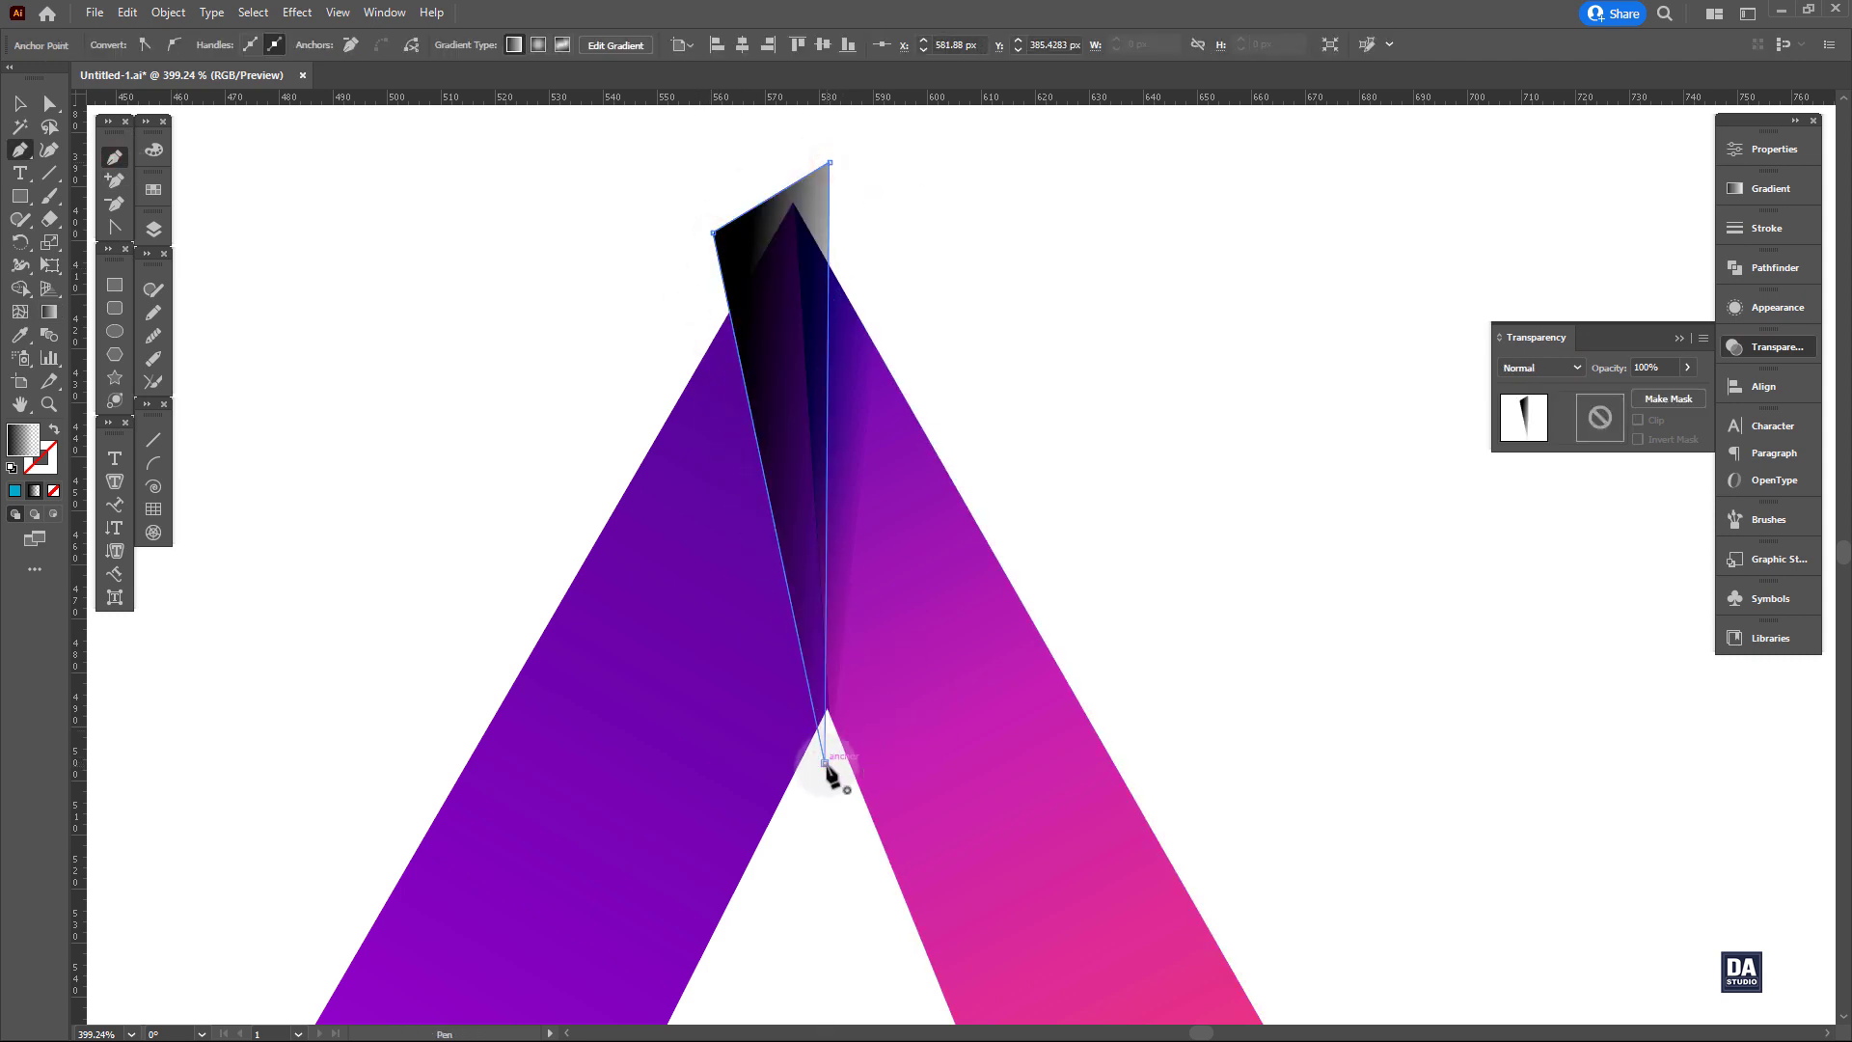
Trim the new shape against the purple piece with the Shape Builder, removing the part overhanging the apex, and deselect.
{"action": "left_click", "coordinate": [747, 627], "text": "ctrl"}
{"action": "left_click", "coordinate": [20, 288]}
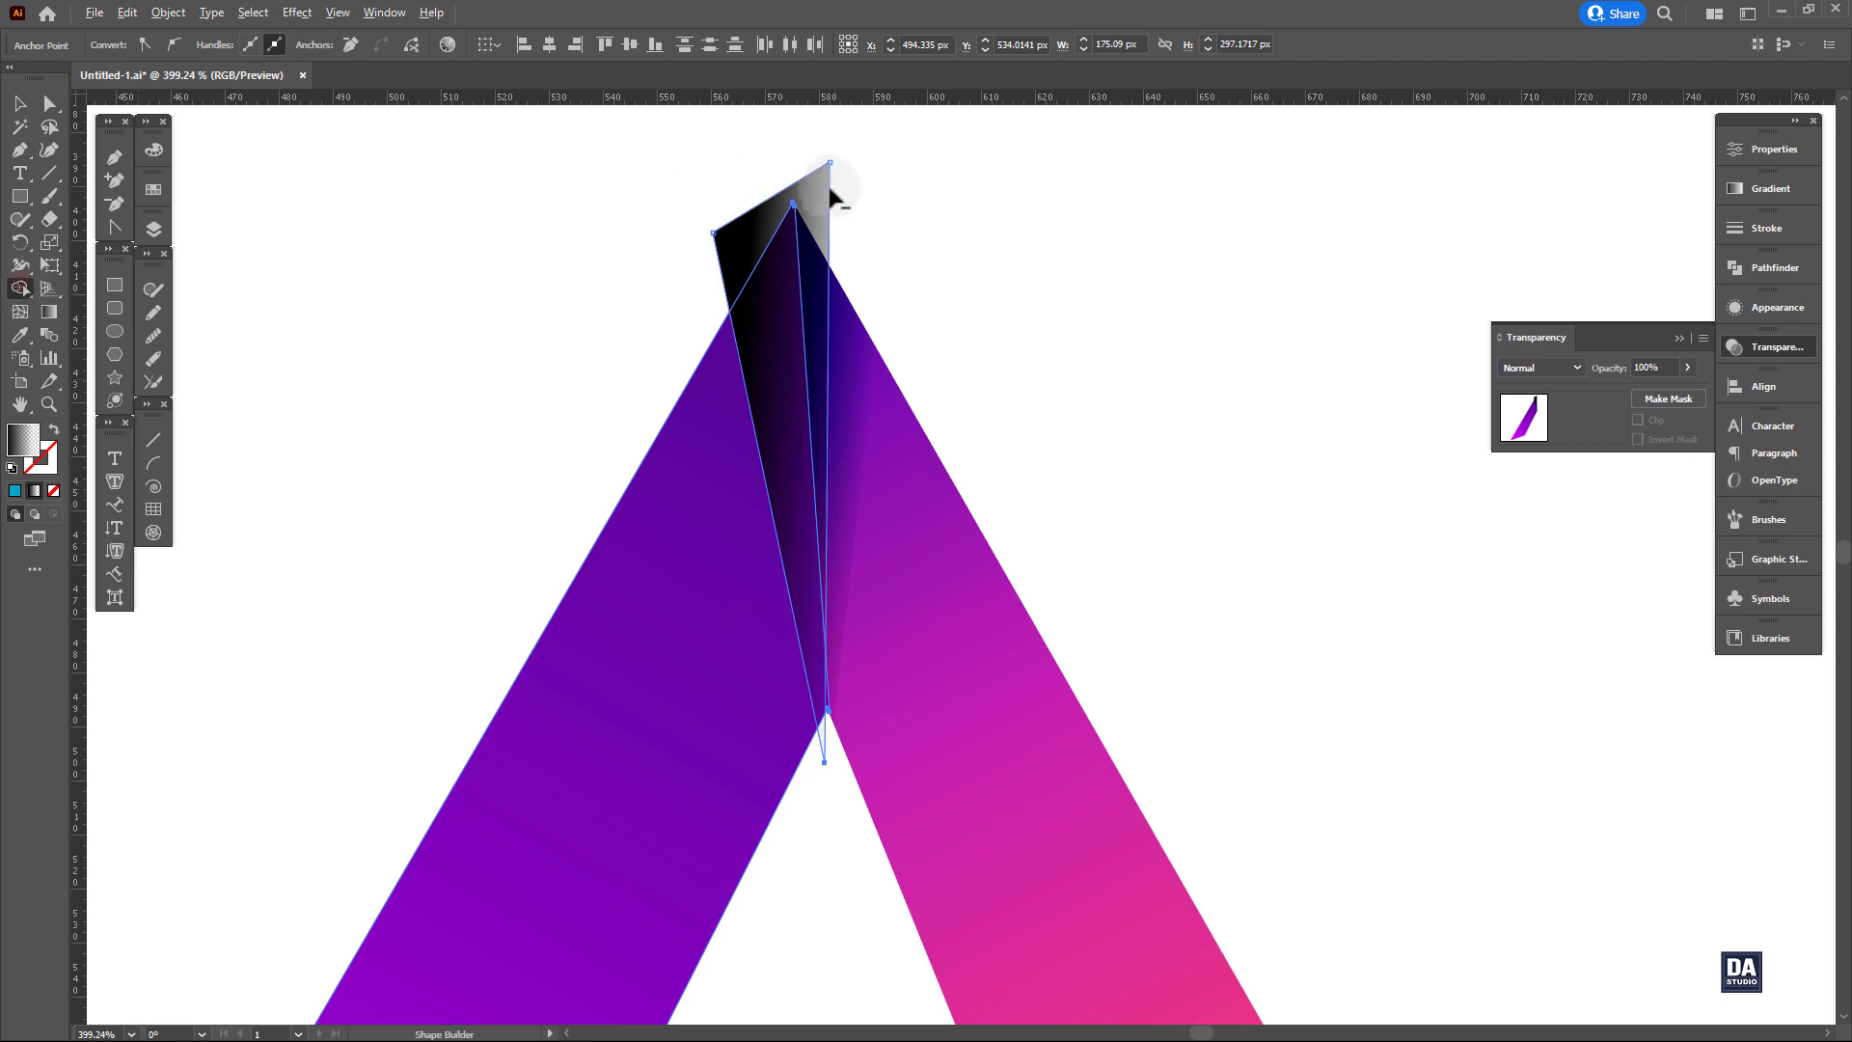
{"action": "left_click", "coordinate": [815, 193], "text": "alt"}
{"action": "left_click", "coordinate": [19, 102]}
{"action": "left_click", "coordinate": [547, 409]}
Redirect the purple-side shadow's gradient across its width so it is dark along the seam and fades into the purple piece.
{"action": "left_click", "coordinate": [773, 384]}
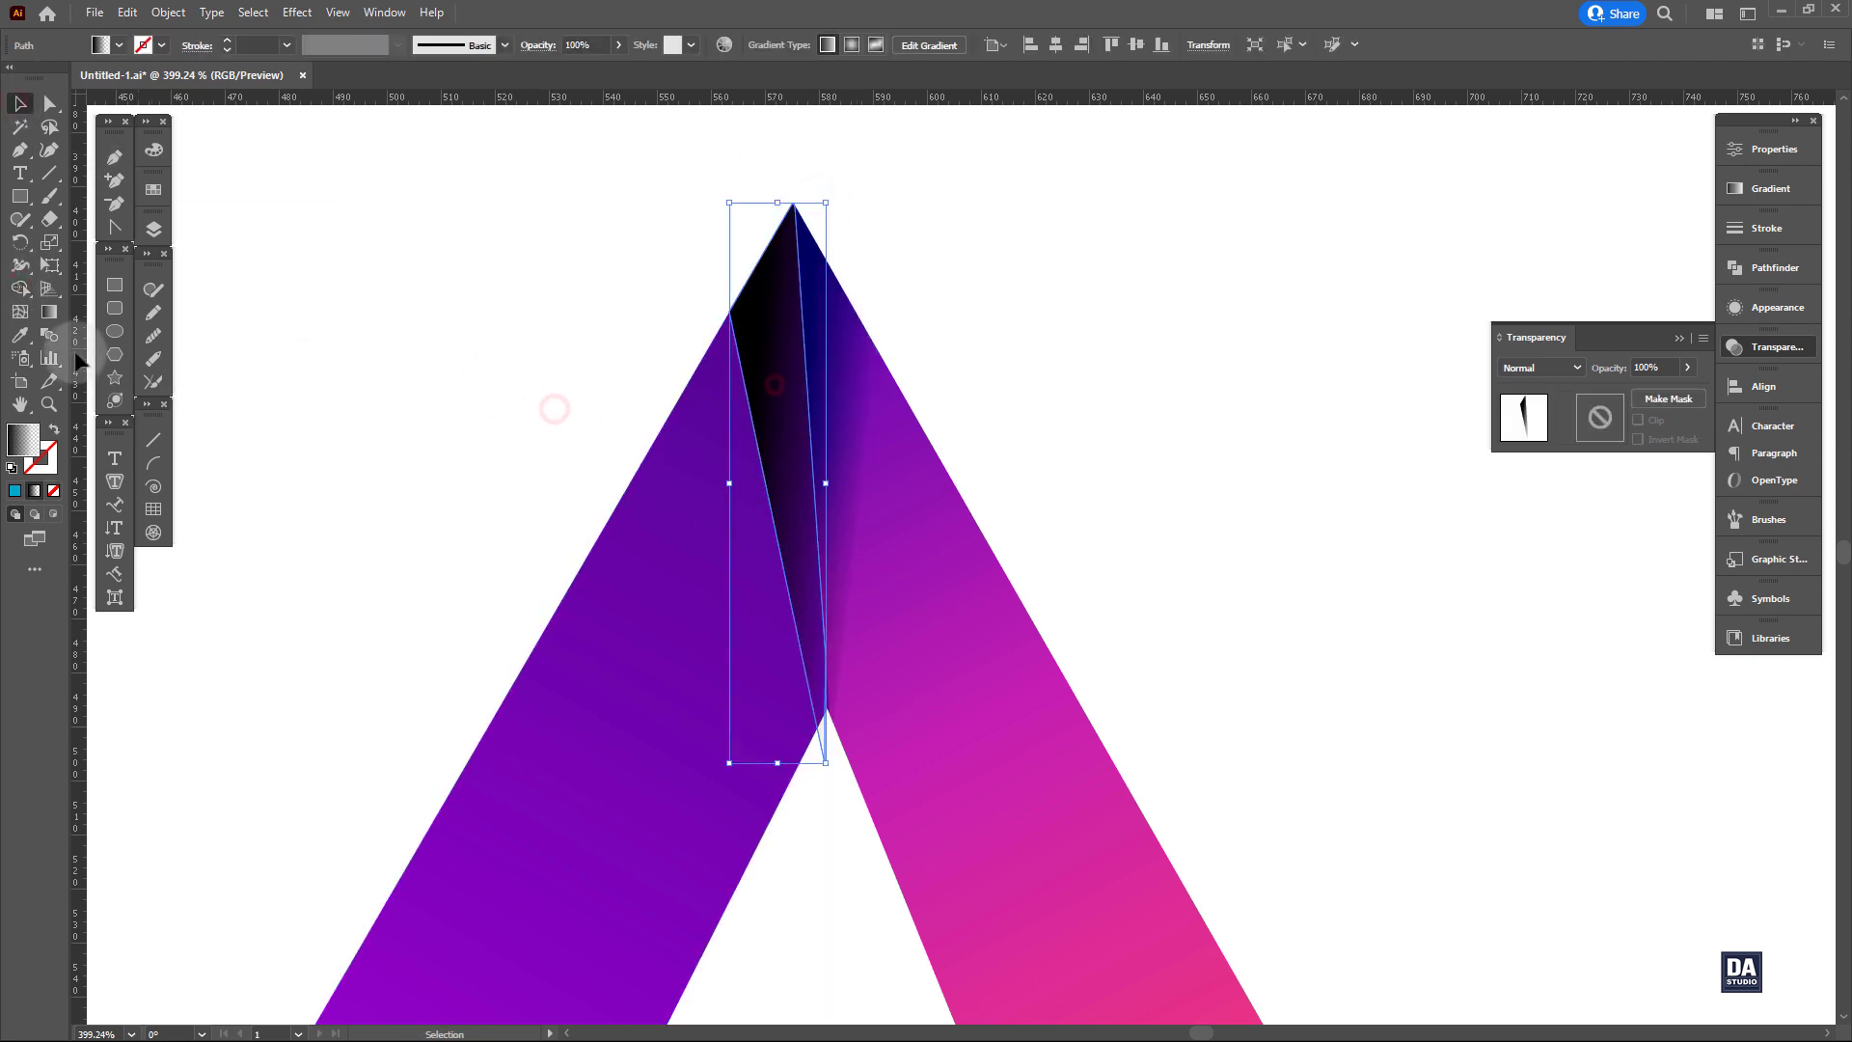
{"action": "key", "text": "g"}
{"action": "left_click_drag", "start_coordinate": [835, 453], "coordinate": [745, 475]}
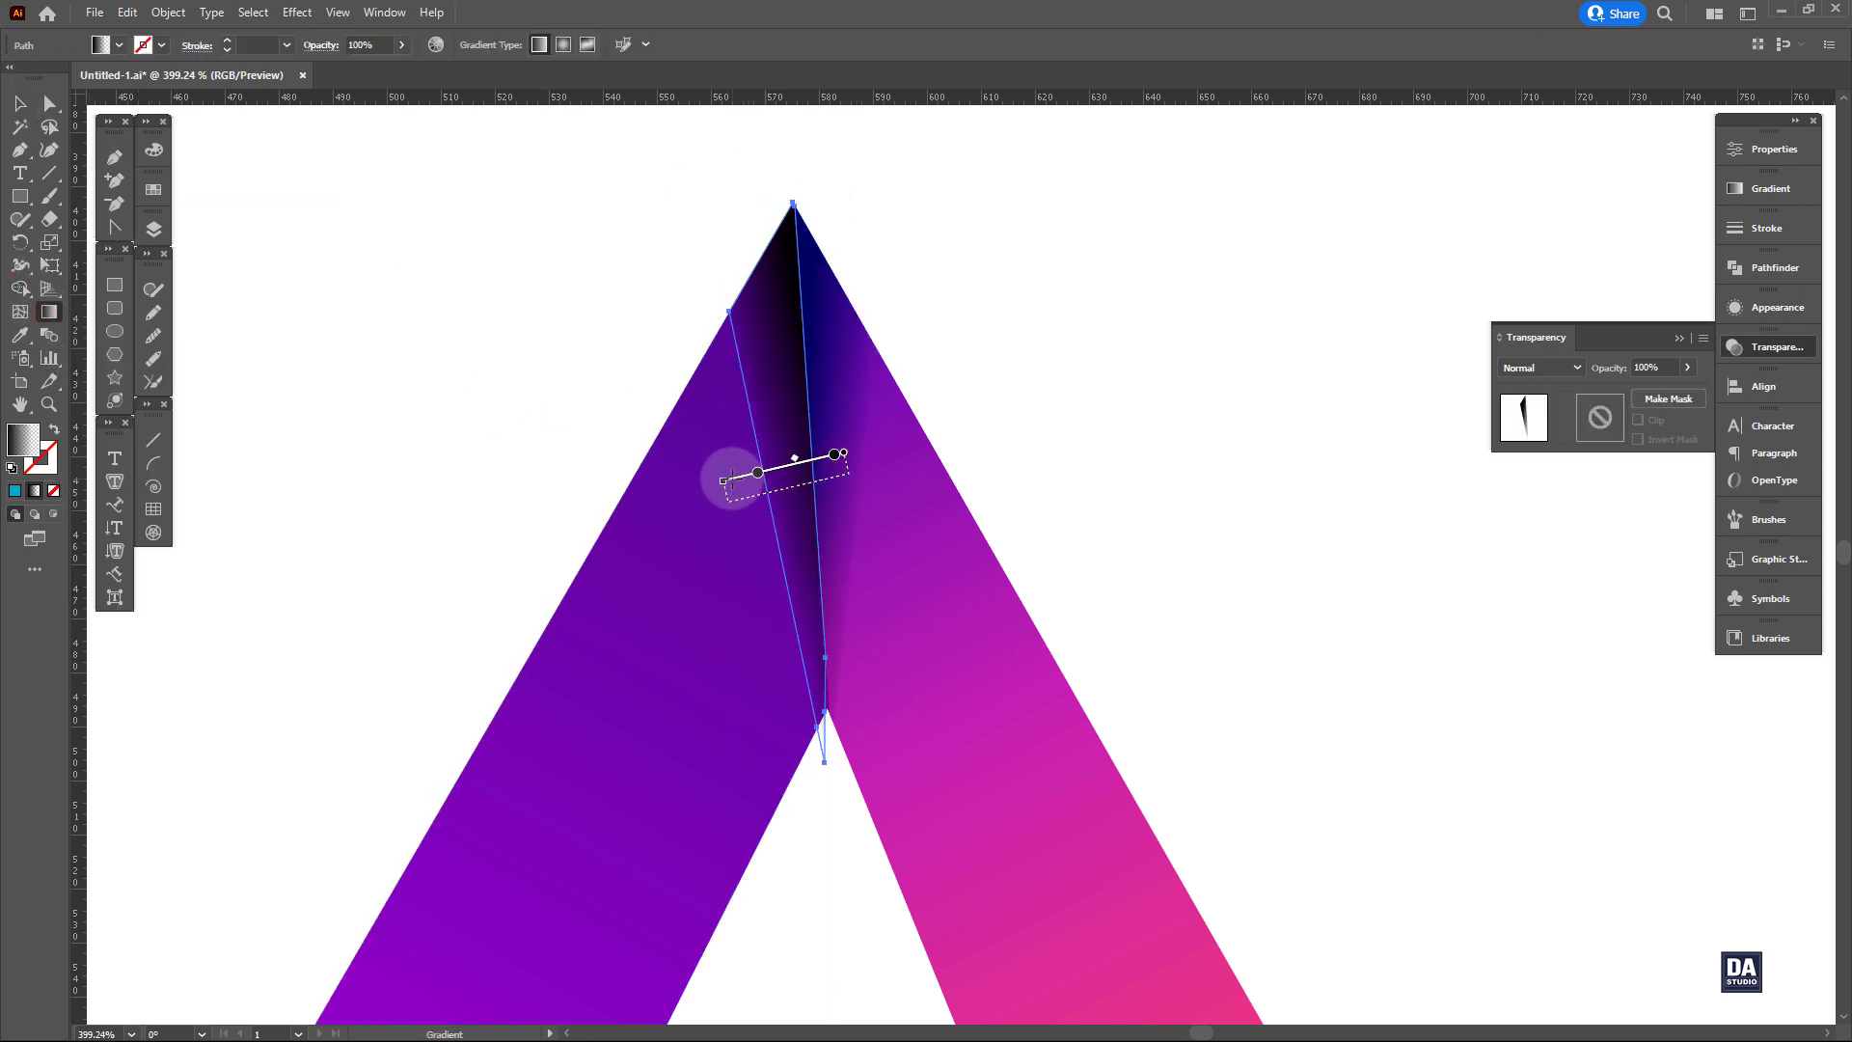
Remove the shadow's leftover tip below the purple piece at the inner corner with the Shape Builder, and deselect.
{"action": "key", "text": "v"}
{"action": "left_click", "coordinate": [828, 793]}
{"action": "left_click", "coordinate": [827, 748]}
{"action": "left_click_drag", "start_coordinate": [809, 787], "coordinate": [859, 780]}
{"action": "left_click", "coordinate": [760, 699], "text": "shift"}
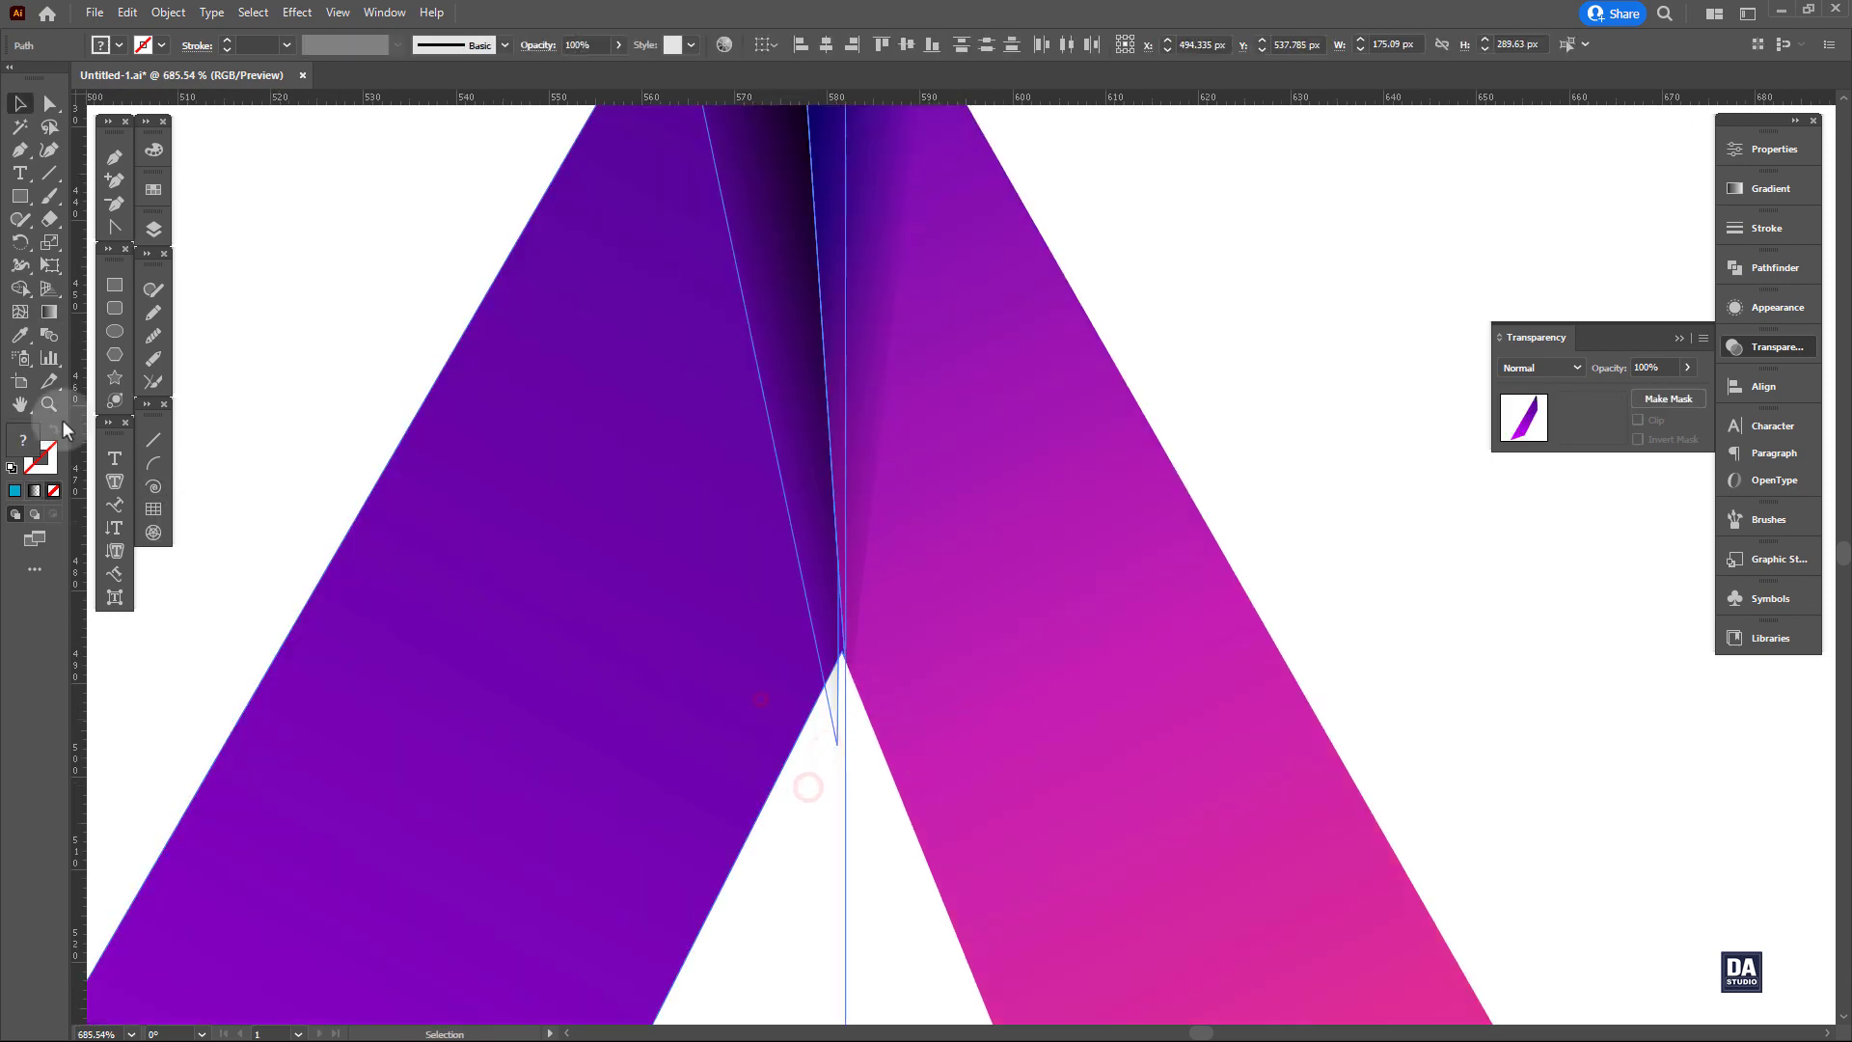
{"action": "key", "text": "shift+m"}
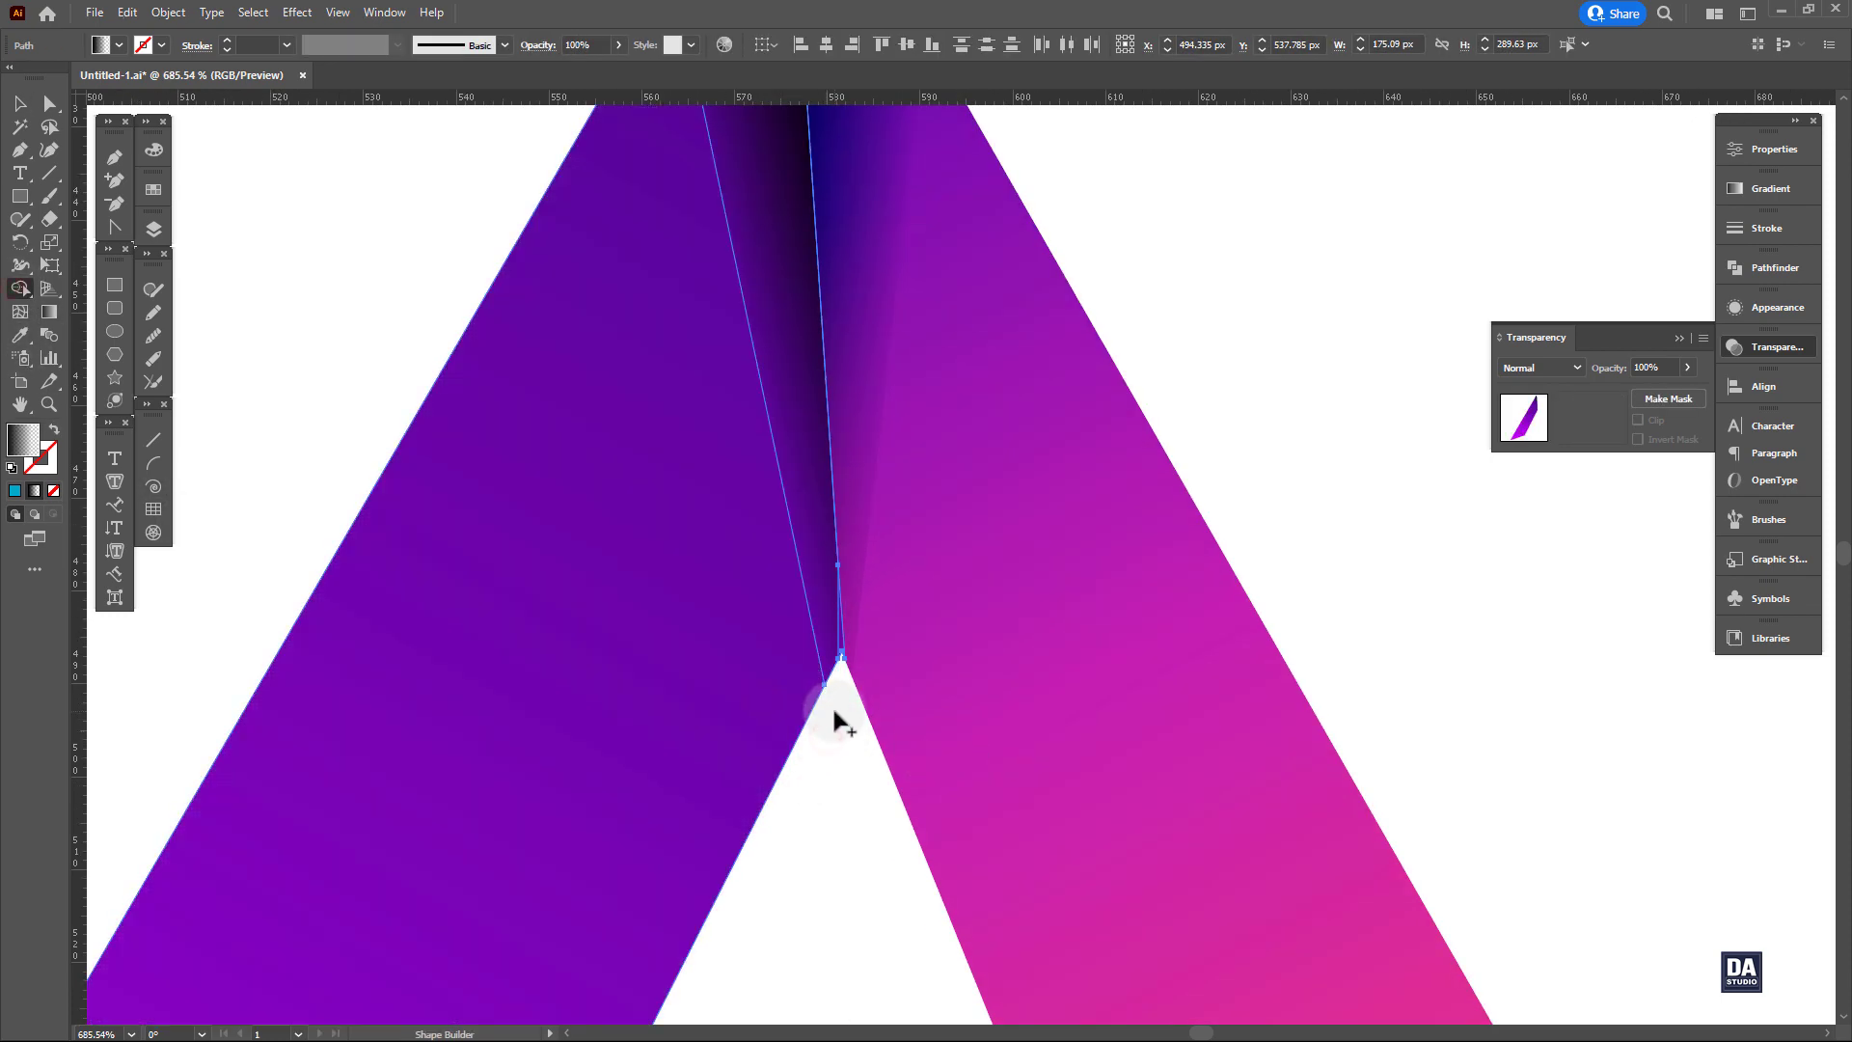
{"action": "key", "text": "v"}
{"action": "left_click", "coordinate": [842, 737]}
Adjust the purple-side shadow's lower anchor so that it meets the inner corner of the apex seam.
{"action": "left_click_drag", "start_coordinate": [848, 744], "coordinate": [1109, 656]}
{"action": "left_click", "coordinate": [874, 660]}
{"action": "key", "text": "a"}
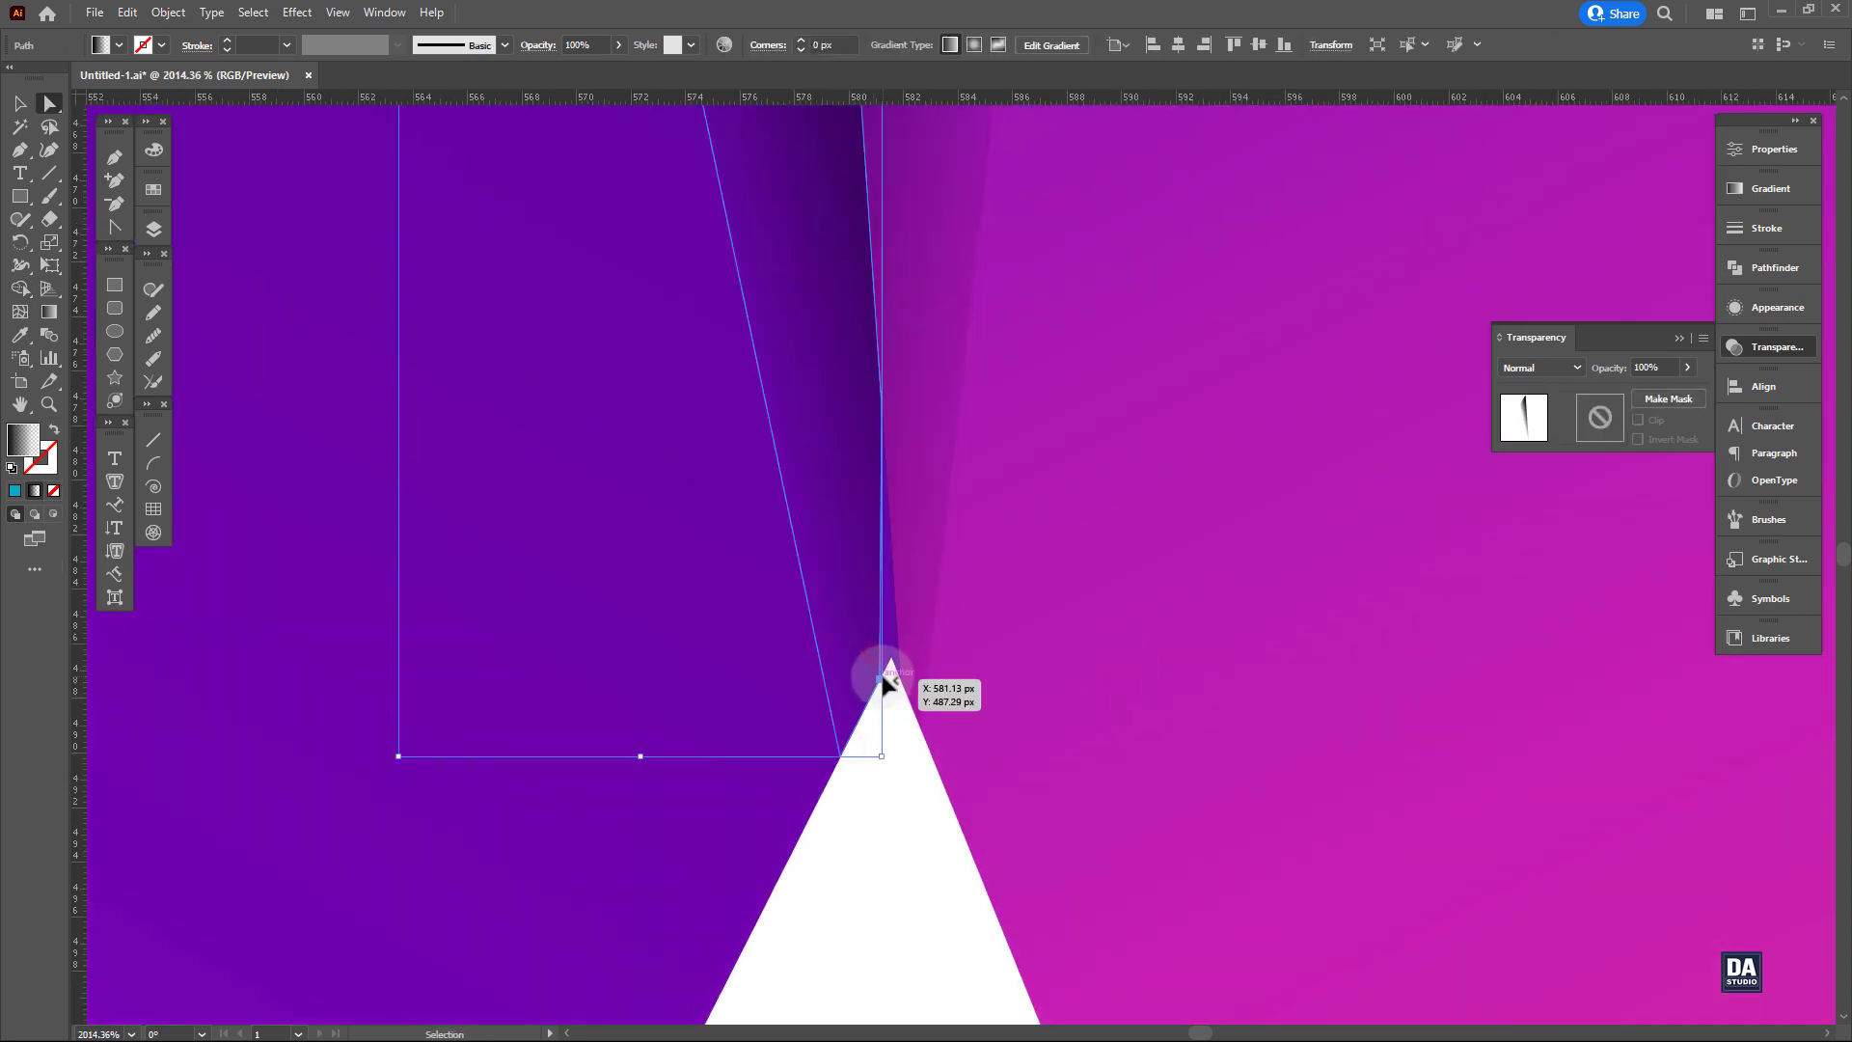
{"action": "left_click_drag", "start_coordinate": [883, 682], "coordinate": [874, 571]}
{"action": "left_click", "coordinate": [884, 757]}
Set the purple-side apex shadow to the Overlay blend mode and deselect it.
{"action": "mouse_move", "coordinate": [849, 505]}
{"action": "left_mouse_down"}
{"action": "mouse_move", "coordinate": [883, 505]}
{"action": "mouse_move", "coordinate": [802, 552]}
{"action": "mouse_move", "coordinate": [793, 539]}
{"action": "left_mouse_up"}
{"action": "left_click", "coordinate": [859, 502]}
{"action": "key", "text": "g"}
{"action": "left_click", "coordinate": [1541, 367]}
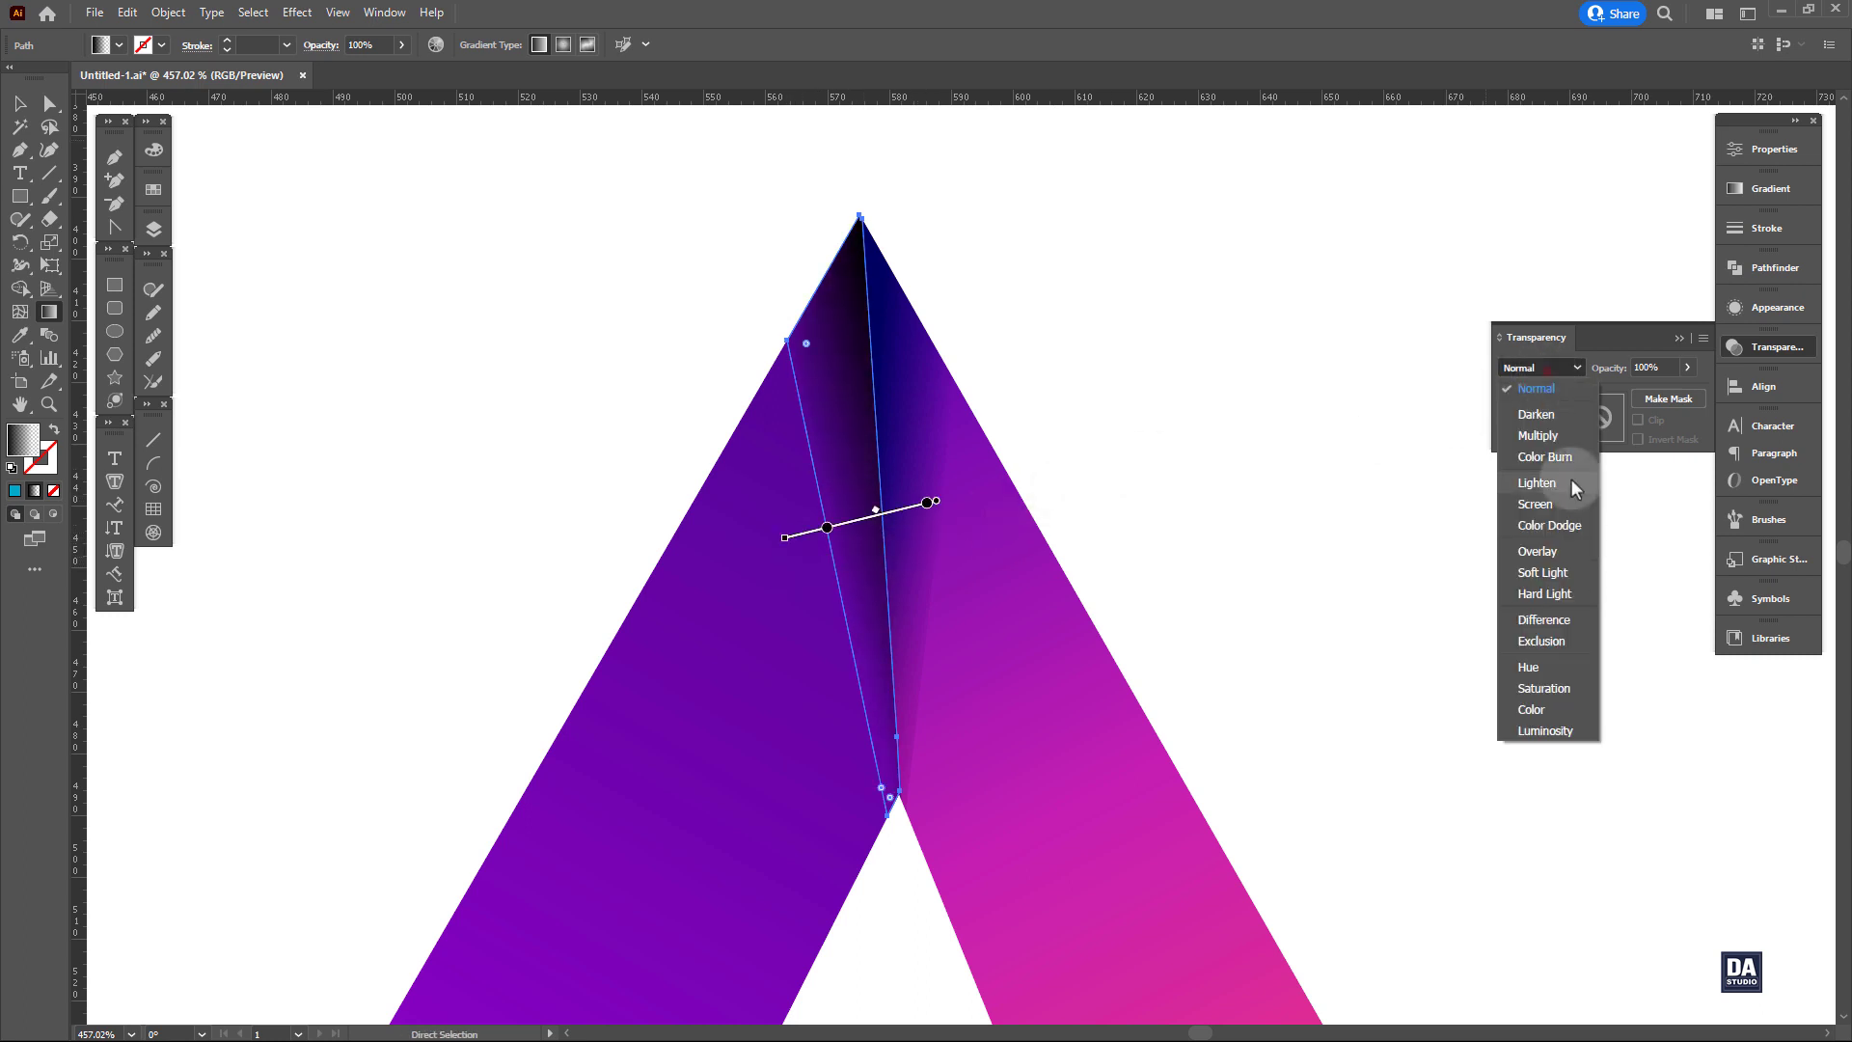
{"action": "left_click", "coordinate": [1567, 494]}
{"action": "key", "text": "v"}
{"action": "left_click", "coordinate": [1151, 470]}
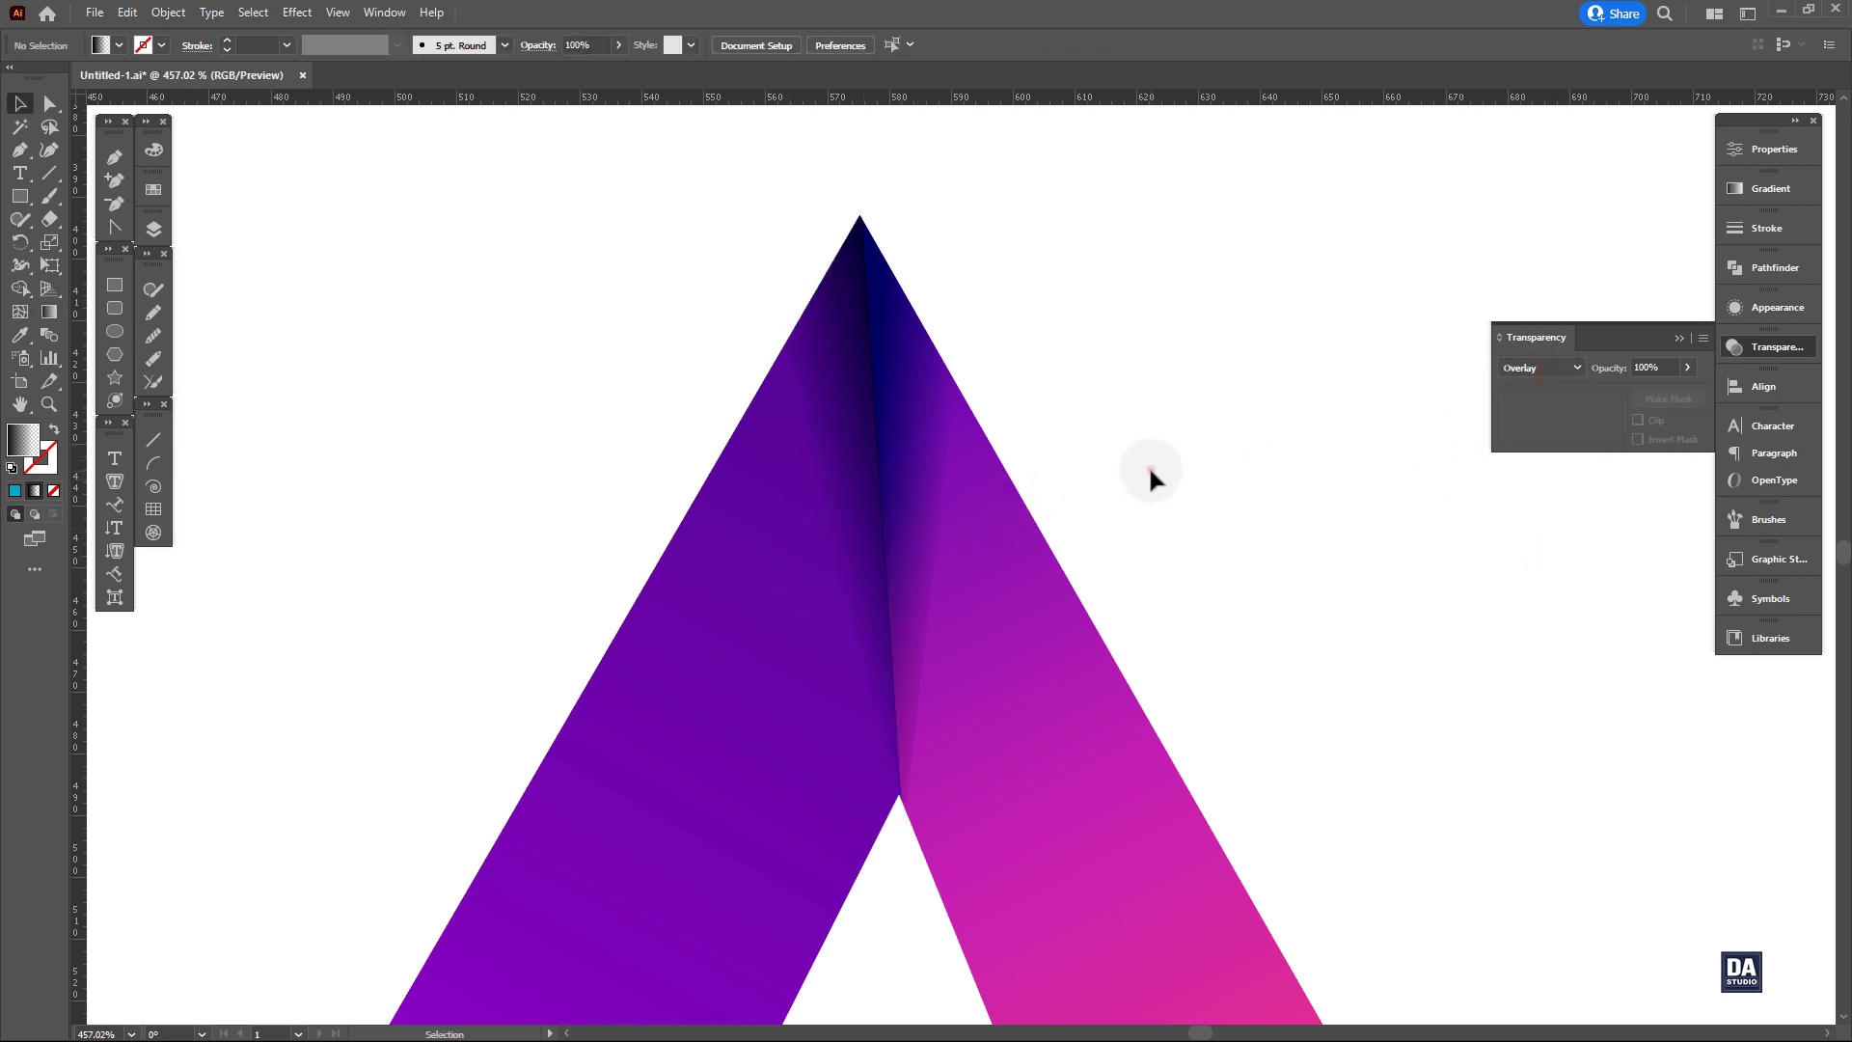
Copy the white highlight line from the lower-left seam to the apex and rotate the copy 90°.
{"action": "left_click_drag", "start_coordinate": [1077, 477], "coordinate": [756, 421]}
{"action": "left_click_drag", "start_coordinate": [1233, 904], "coordinate": [1056, 669]}
{"action": "left_click", "coordinate": [1162, 824]}
{"action": "left_click", "coordinate": [1298, 807]}
{"action": "left_click", "coordinate": [1166, 827]}
{"action": "key", "text": "ctrl+z"}
{"action": "left_click", "coordinate": [681, 840]}
{"action": "left_click_drag", "start_coordinate": [684, 840], "coordinate": [1237, 415]}
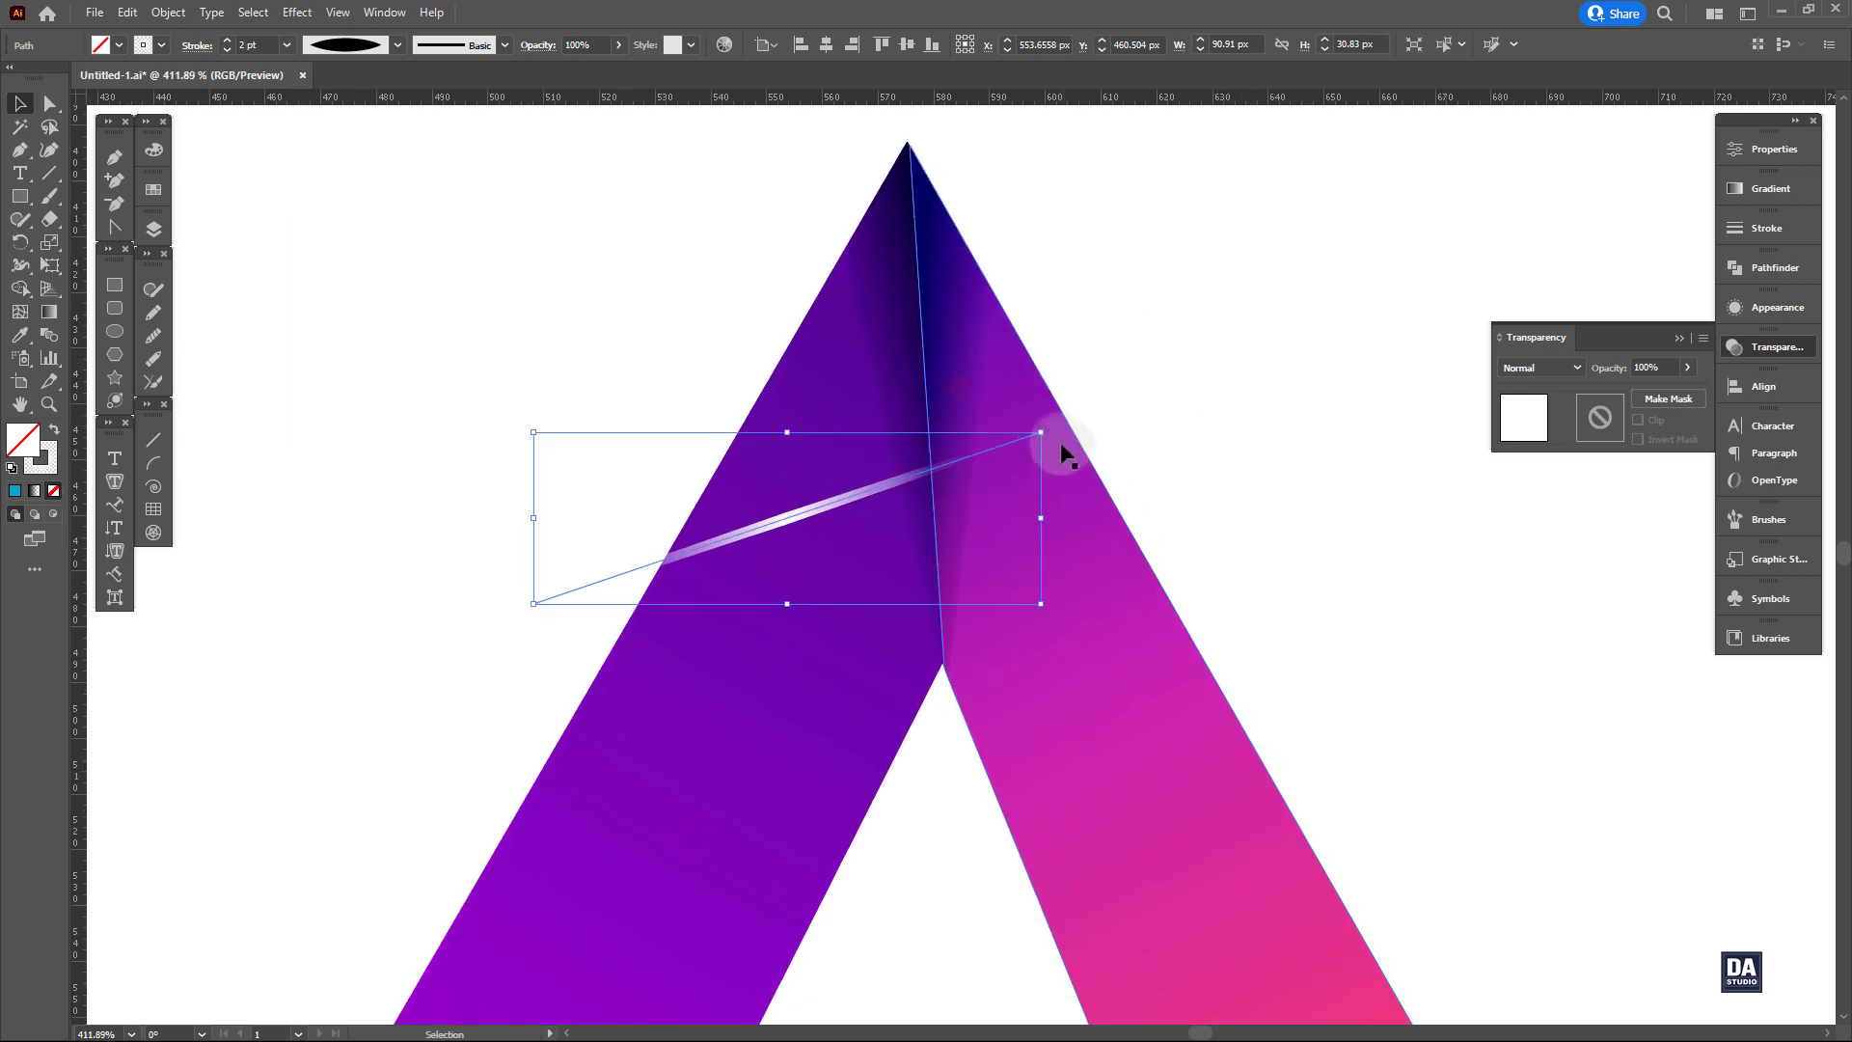
{"action": "left_click_drag", "start_coordinate": [1062, 442], "coordinate": [917, 331]}
Fit the copied highlight's ends to the apex tip and the inner corner along the seam, and deselect.
{"action": "key", "text": "a"}
{"action": "left_click", "coordinate": [882, 228]}
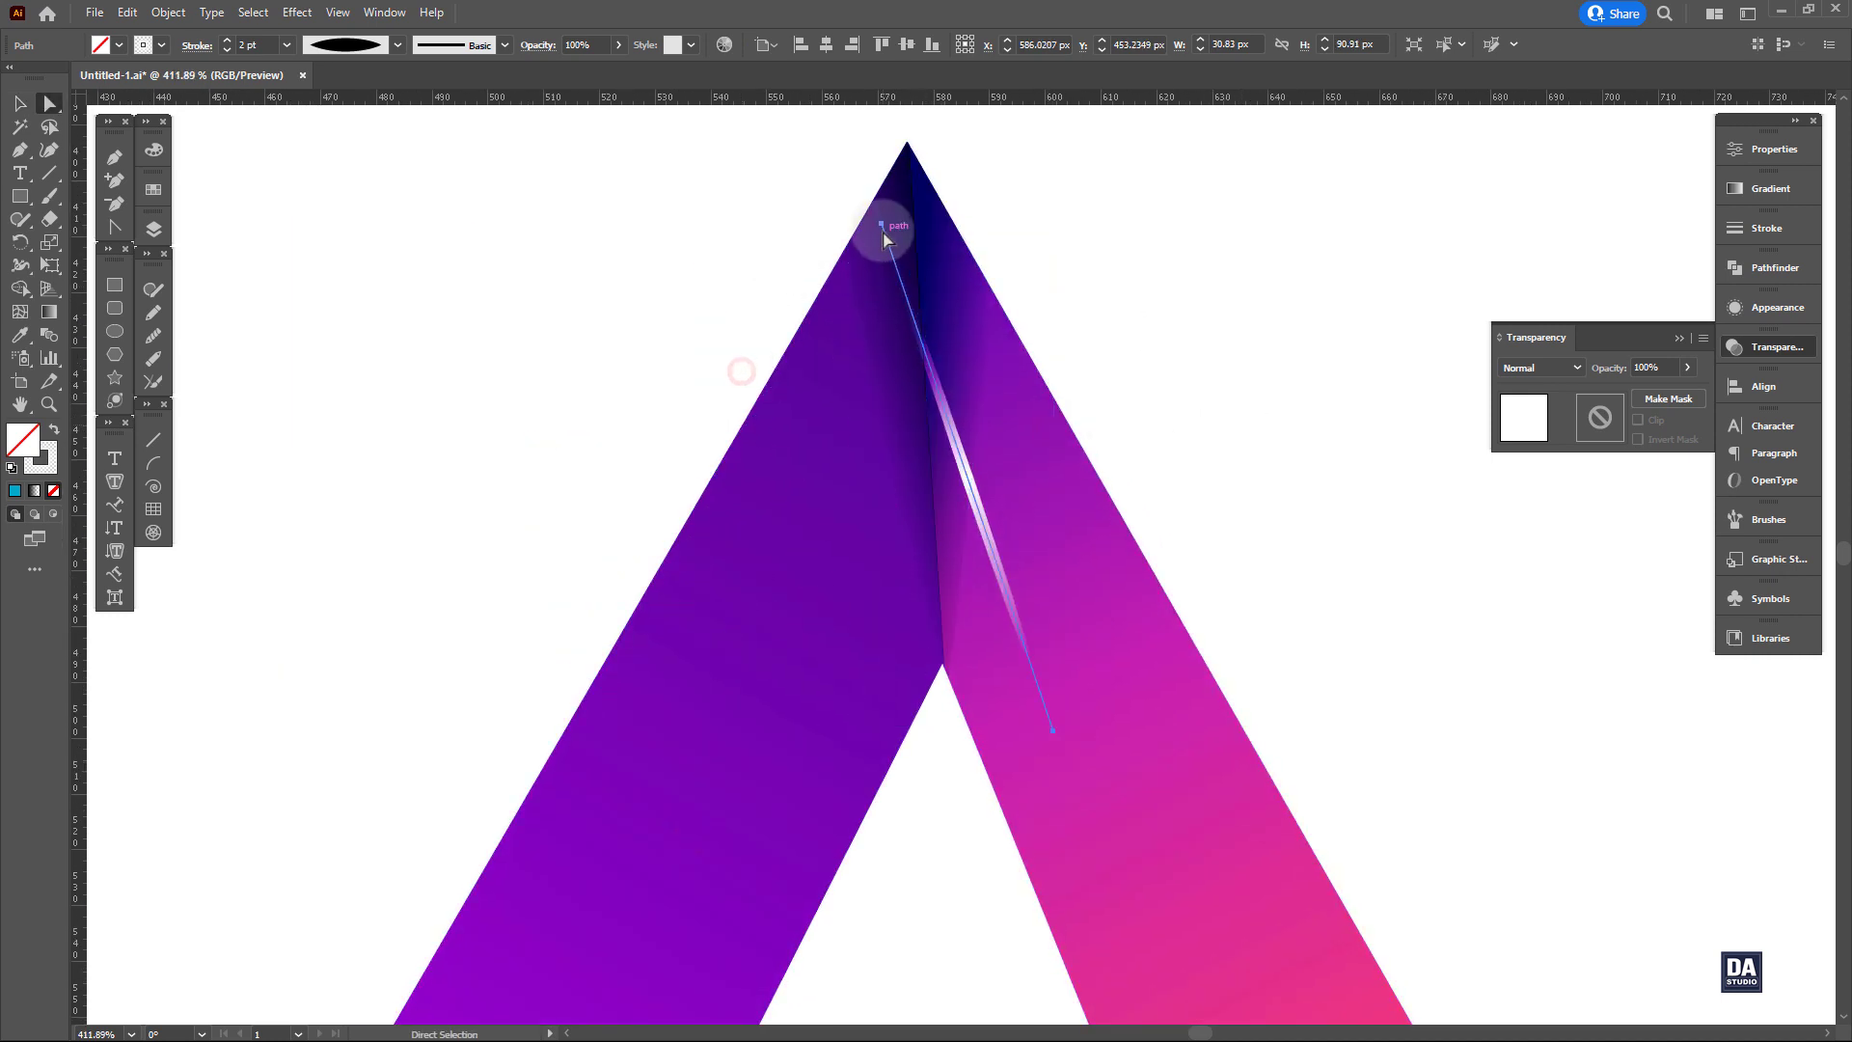
{"action": "left_click_drag", "start_coordinate": [883, 237], "coordinate": [910, 155]}
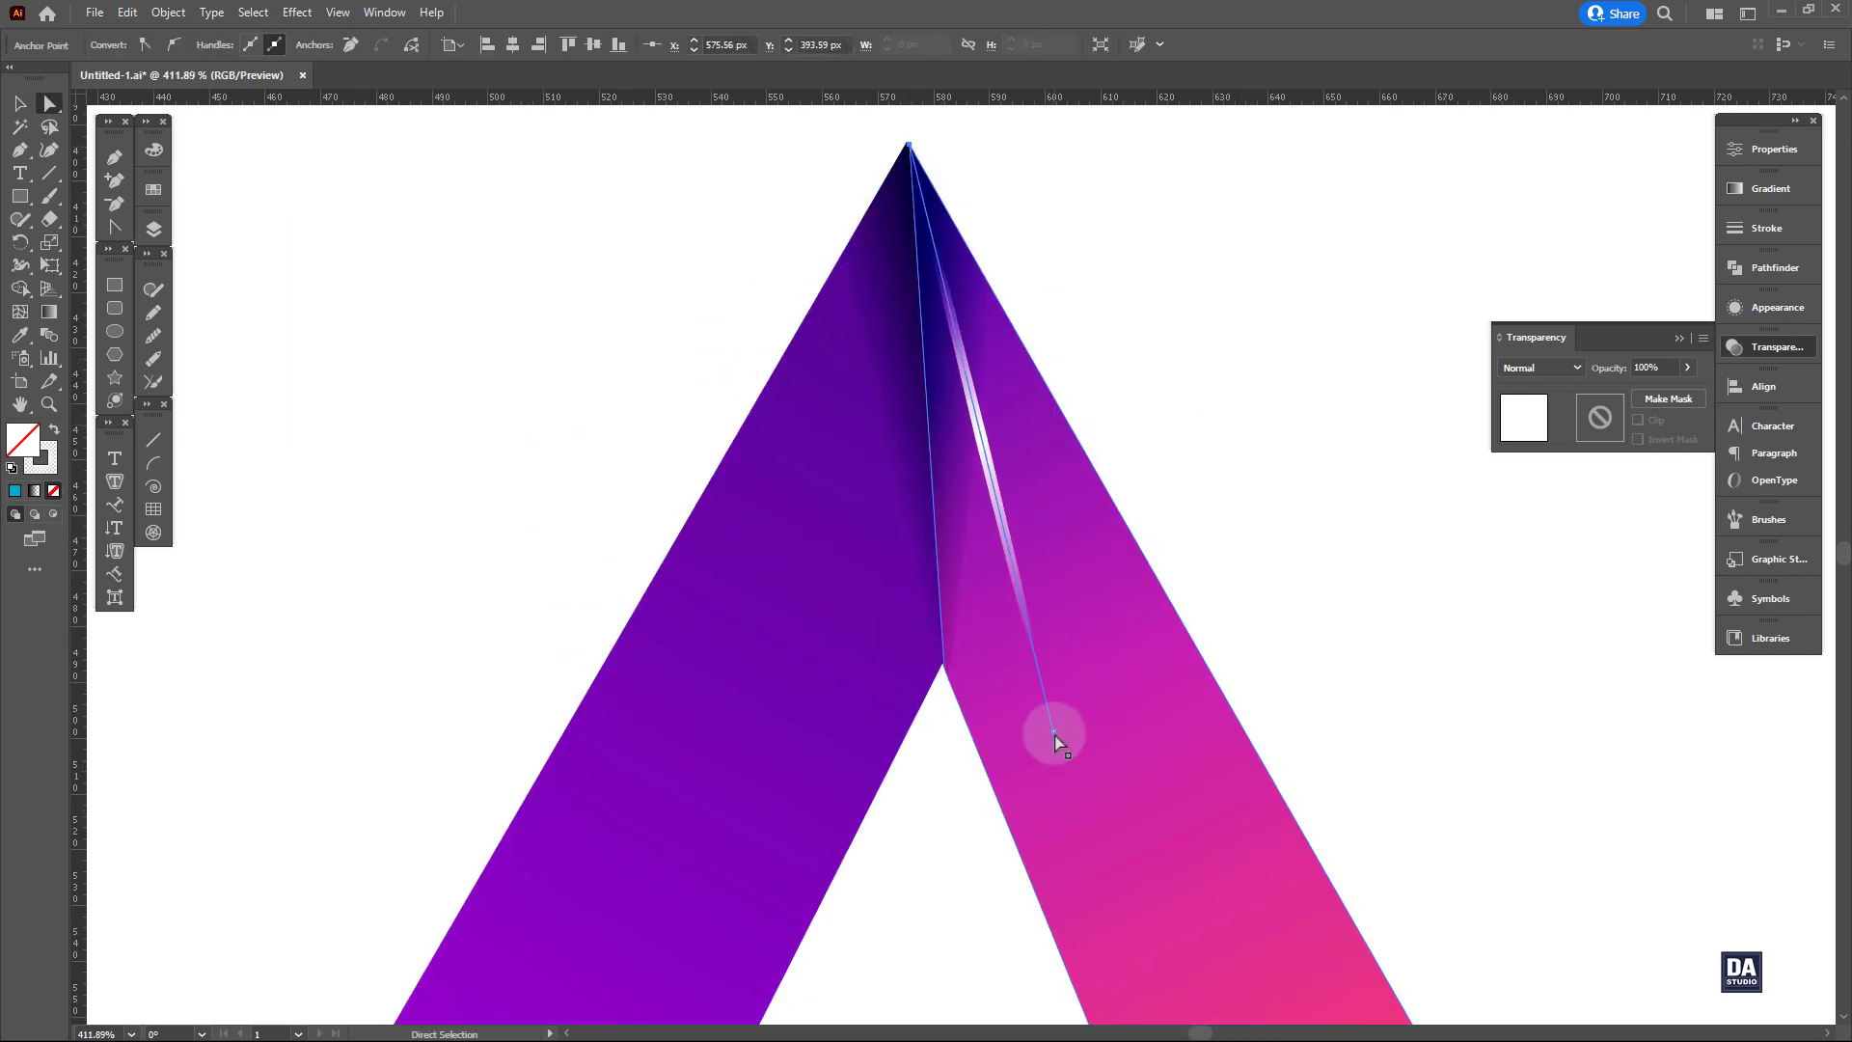
{"action": "left_click_drag", "start_coordinate": [1055, 741], "coordinate": [942, 664]}
{"action": "left_click", "coordinate": [1242, 553]}
Move the group of gradient swatches off the artboard, just beyond its left edge.
{"action": "left_click", "coordinate": [807, 528], "text": "ctrl+alt"}
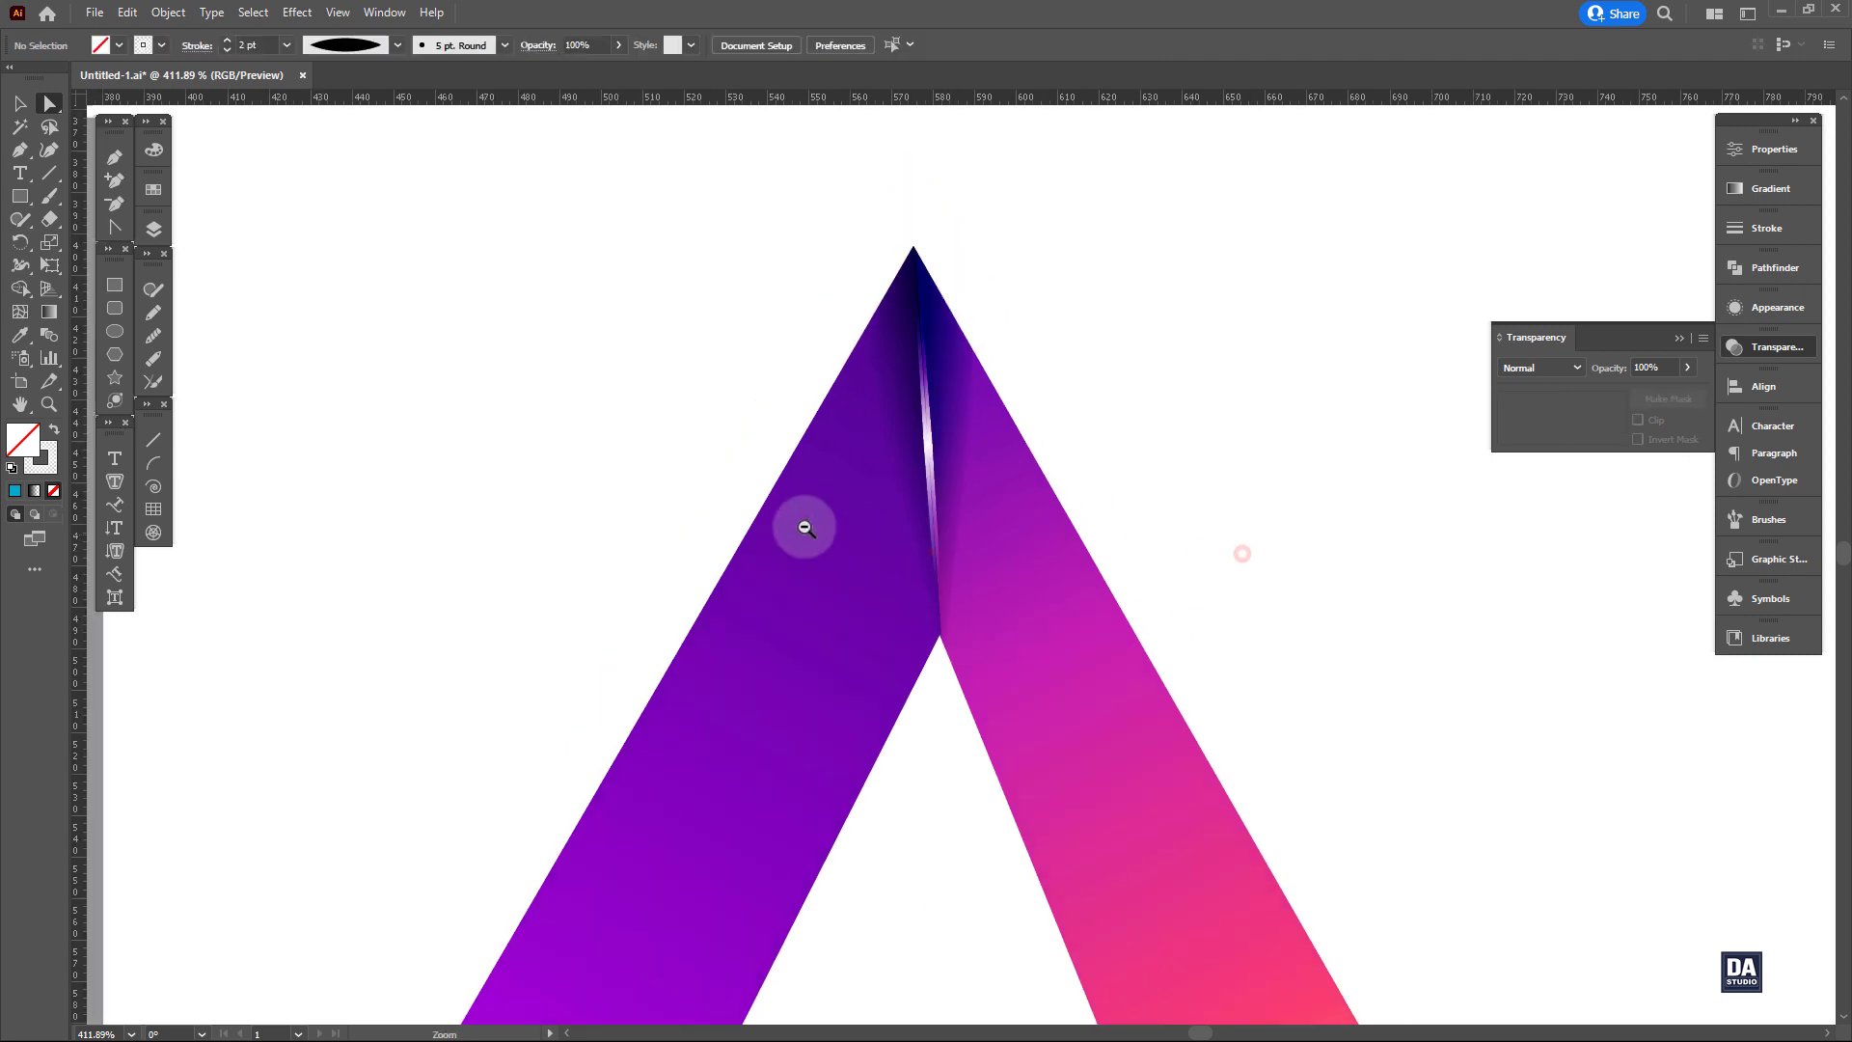
{"action": "left_click_drag", "start_coordinate": [804, 527], "coordinate": [767, 539]}
{"action": "left_click_drag", "start_coordinate": [912, 683], "coordinate": [650, 464]}
{"action": "key", "text": "v"}
{"action": "left_click", "coordinate": [739, 560]}
{"action": "left_click_drag", "start_coordinate": [738, 590], "coordinate": [384, 494]}
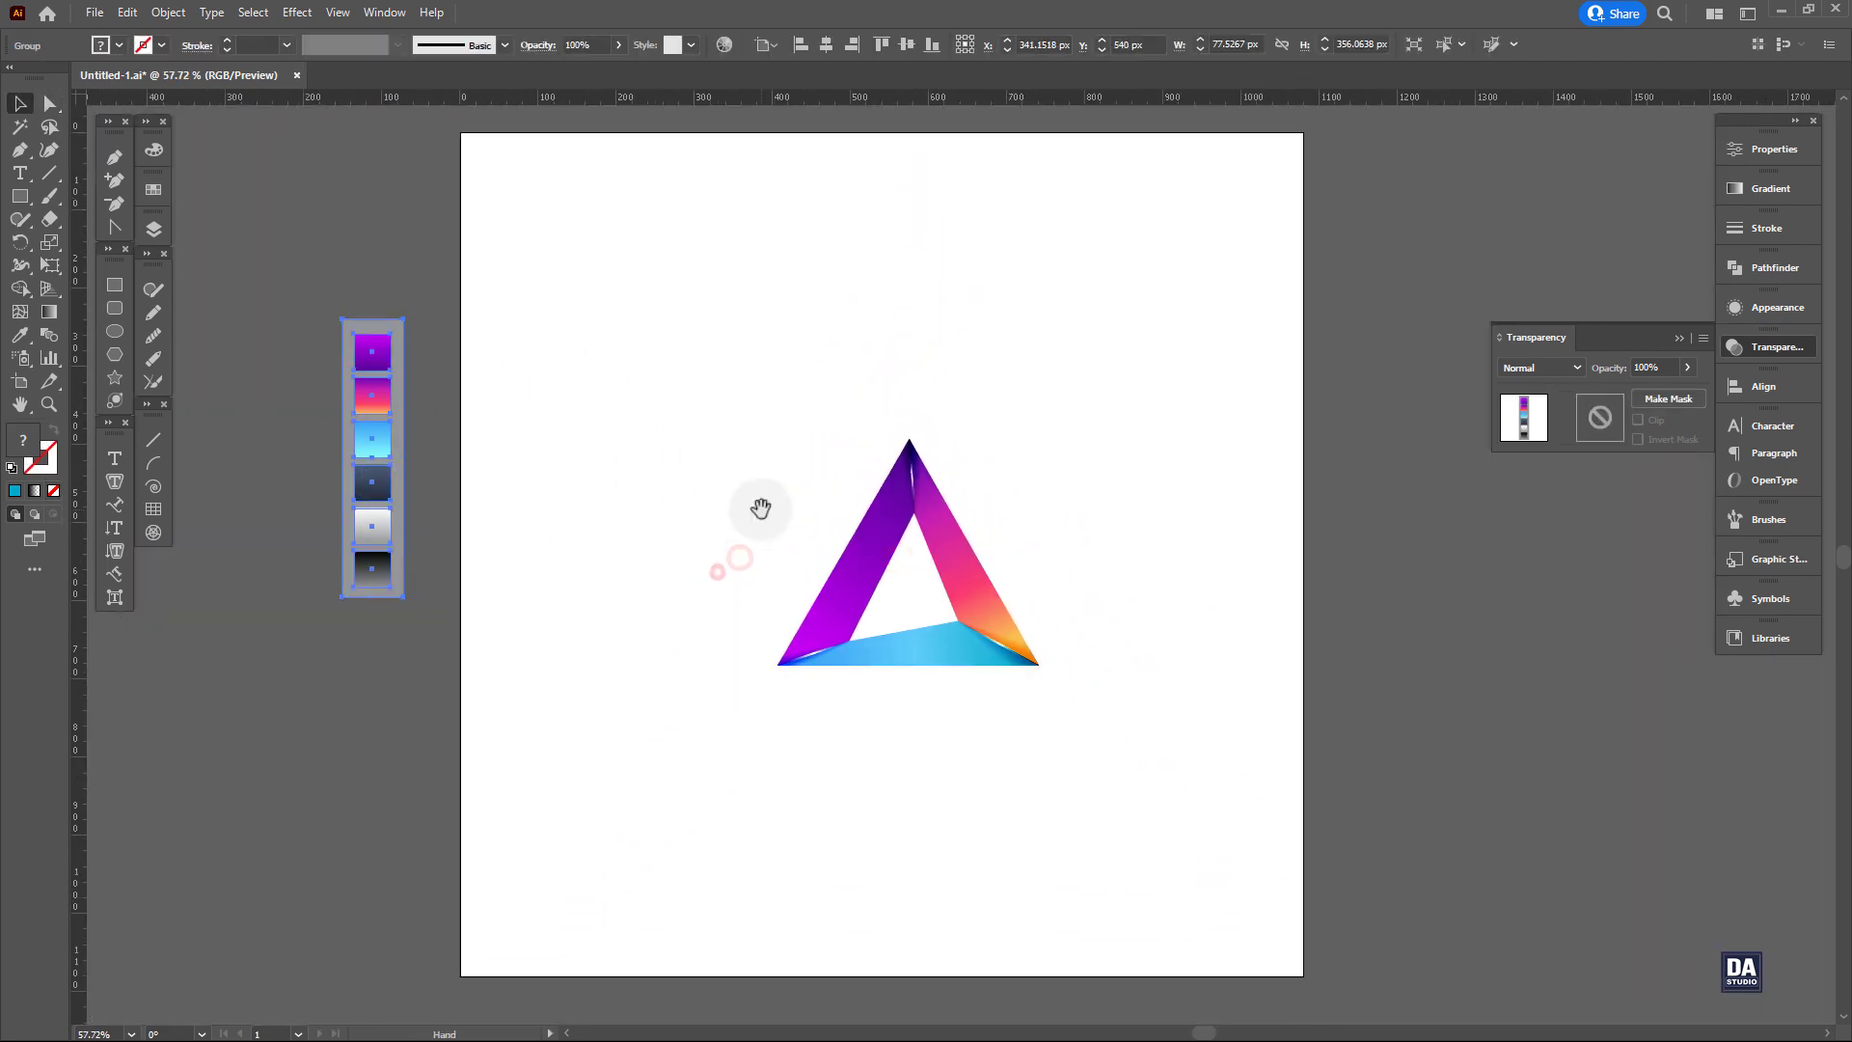
{"action": "left_click_drag", "start_coordinate": [760, 508], "coordinate": [746, 518]}
Add a 1080 × 1080 px background rectangle covering the artboard behind the logo, filled with the dark slate swatch's gradient.
{"action": "left_click", "coordinate": [115, 285]}
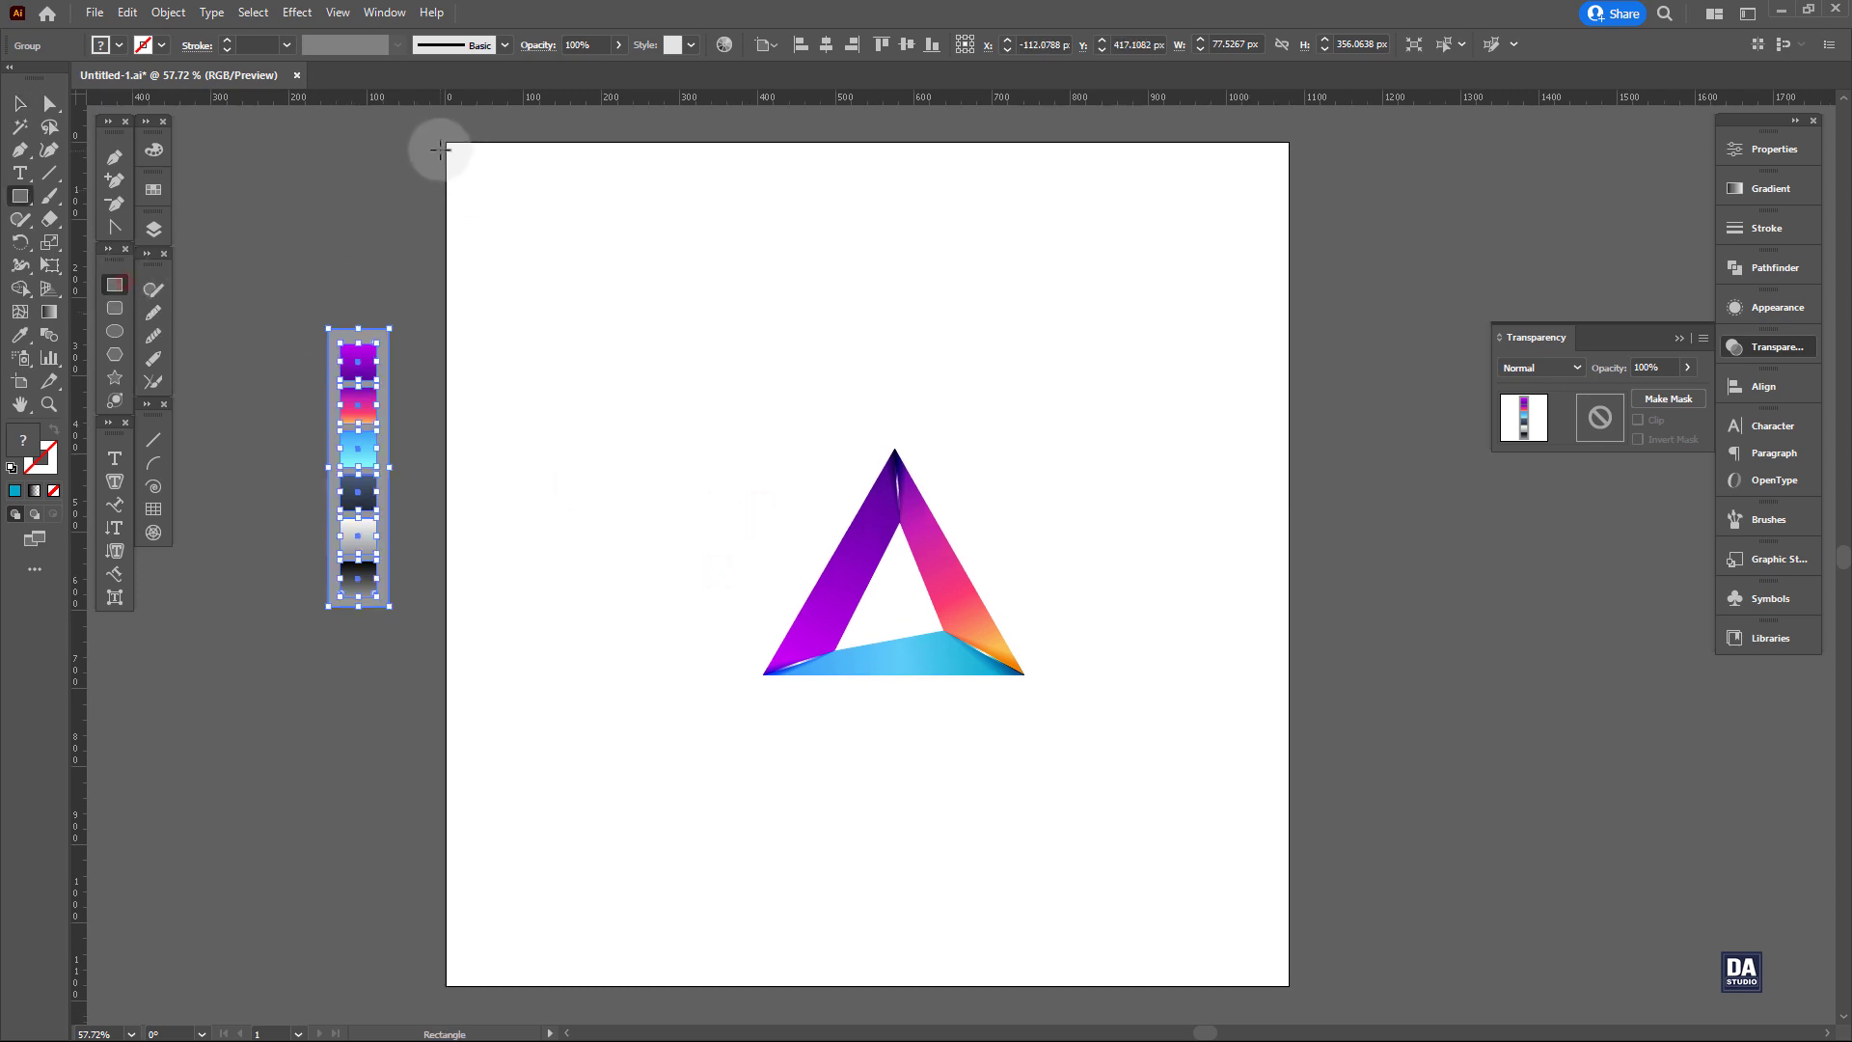
{"action": "left_click_drag", "start_coordinate": [447, 143], "coordinate": [1289, 984]}
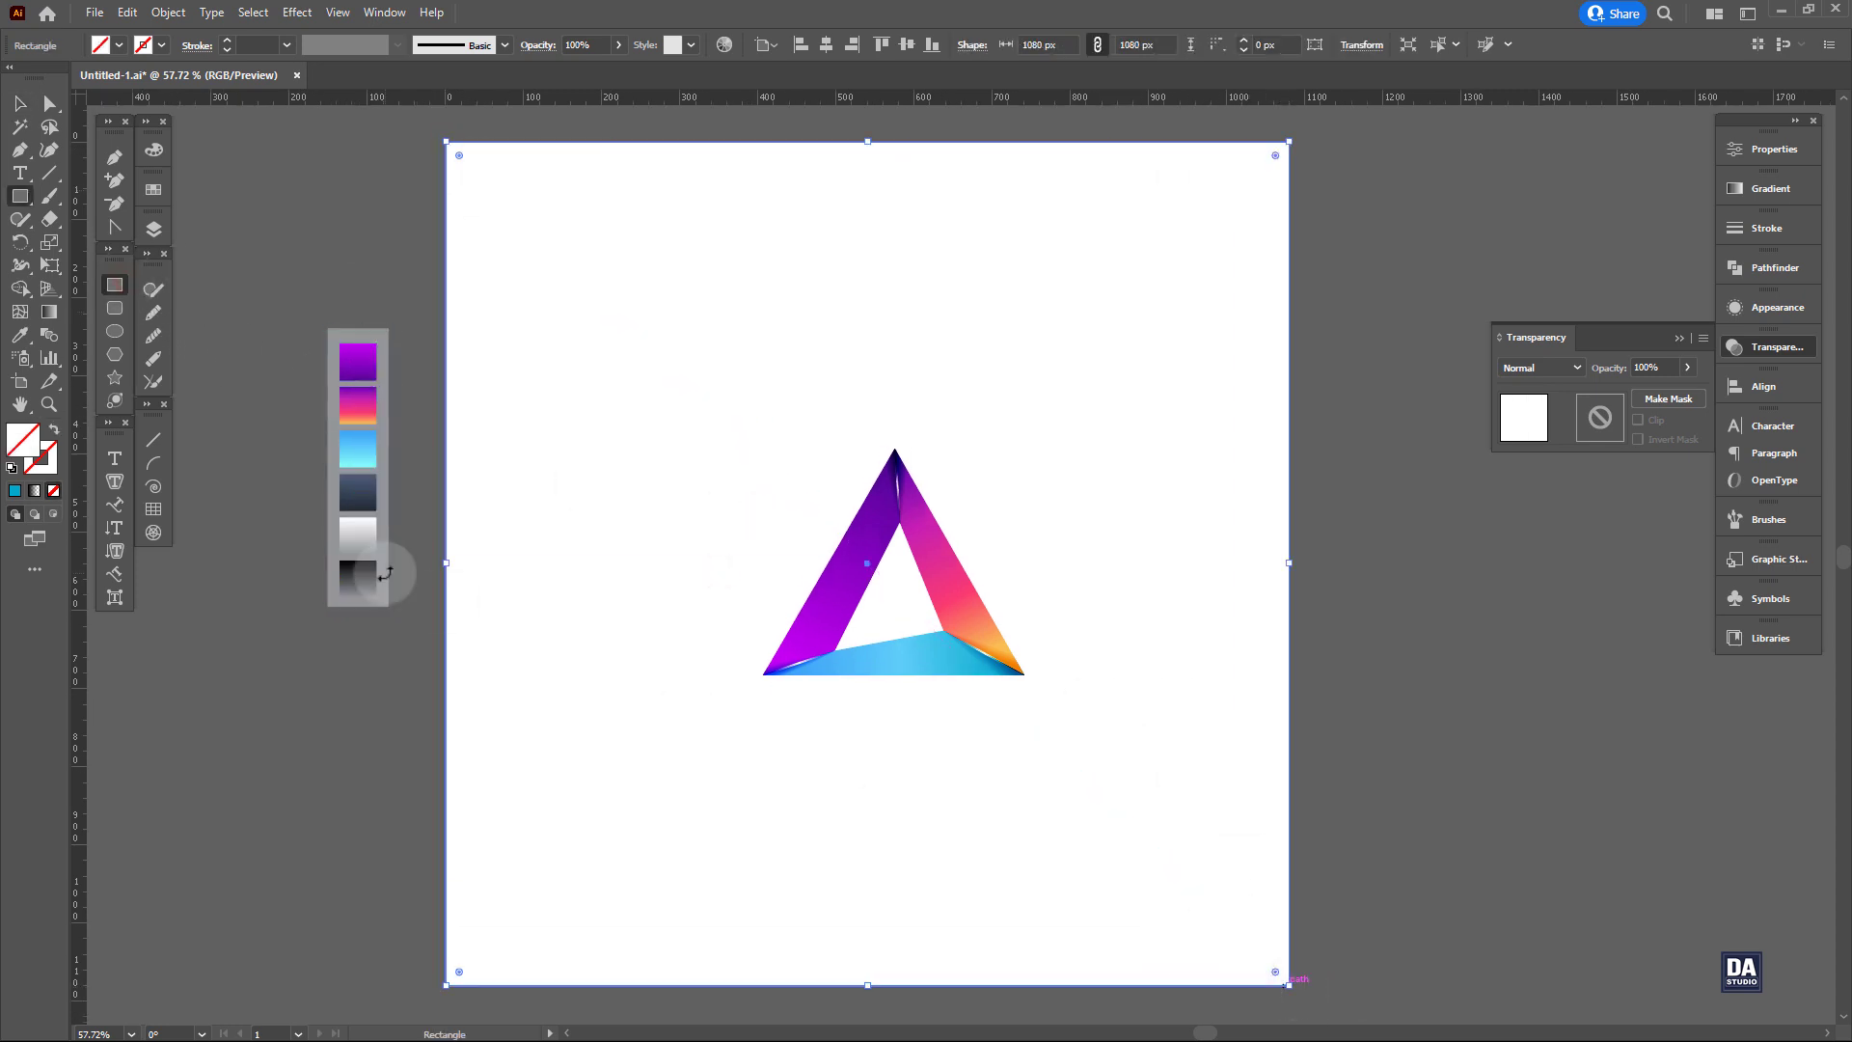
{"action": "left_click", "coordinate": [19, 335]}
{"action": "left_click", "coordinate": [353, 497]}
{"action": "key", "text": "v"}
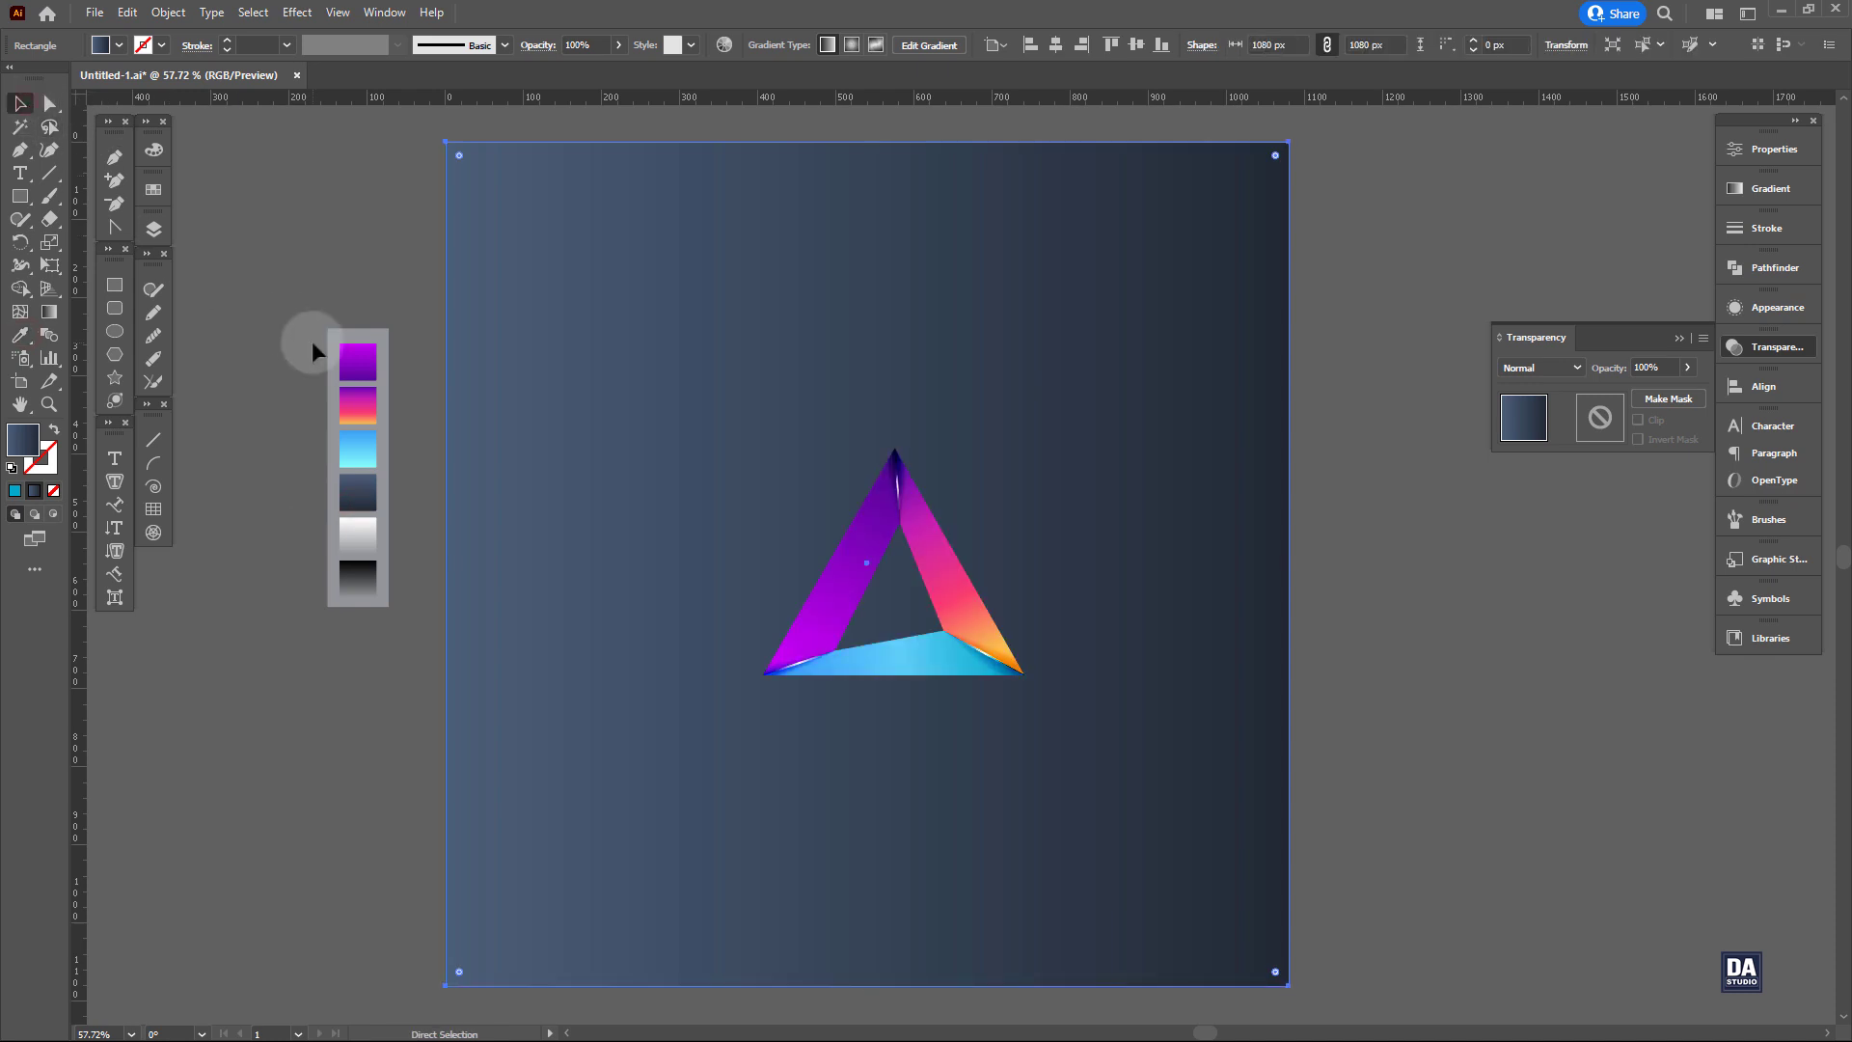
Redirect the background's gradient diagonally, from light at the artboard's upper-left to dark at its lower-right.
{"action": "left_click", "coordinate": [48, 312]}
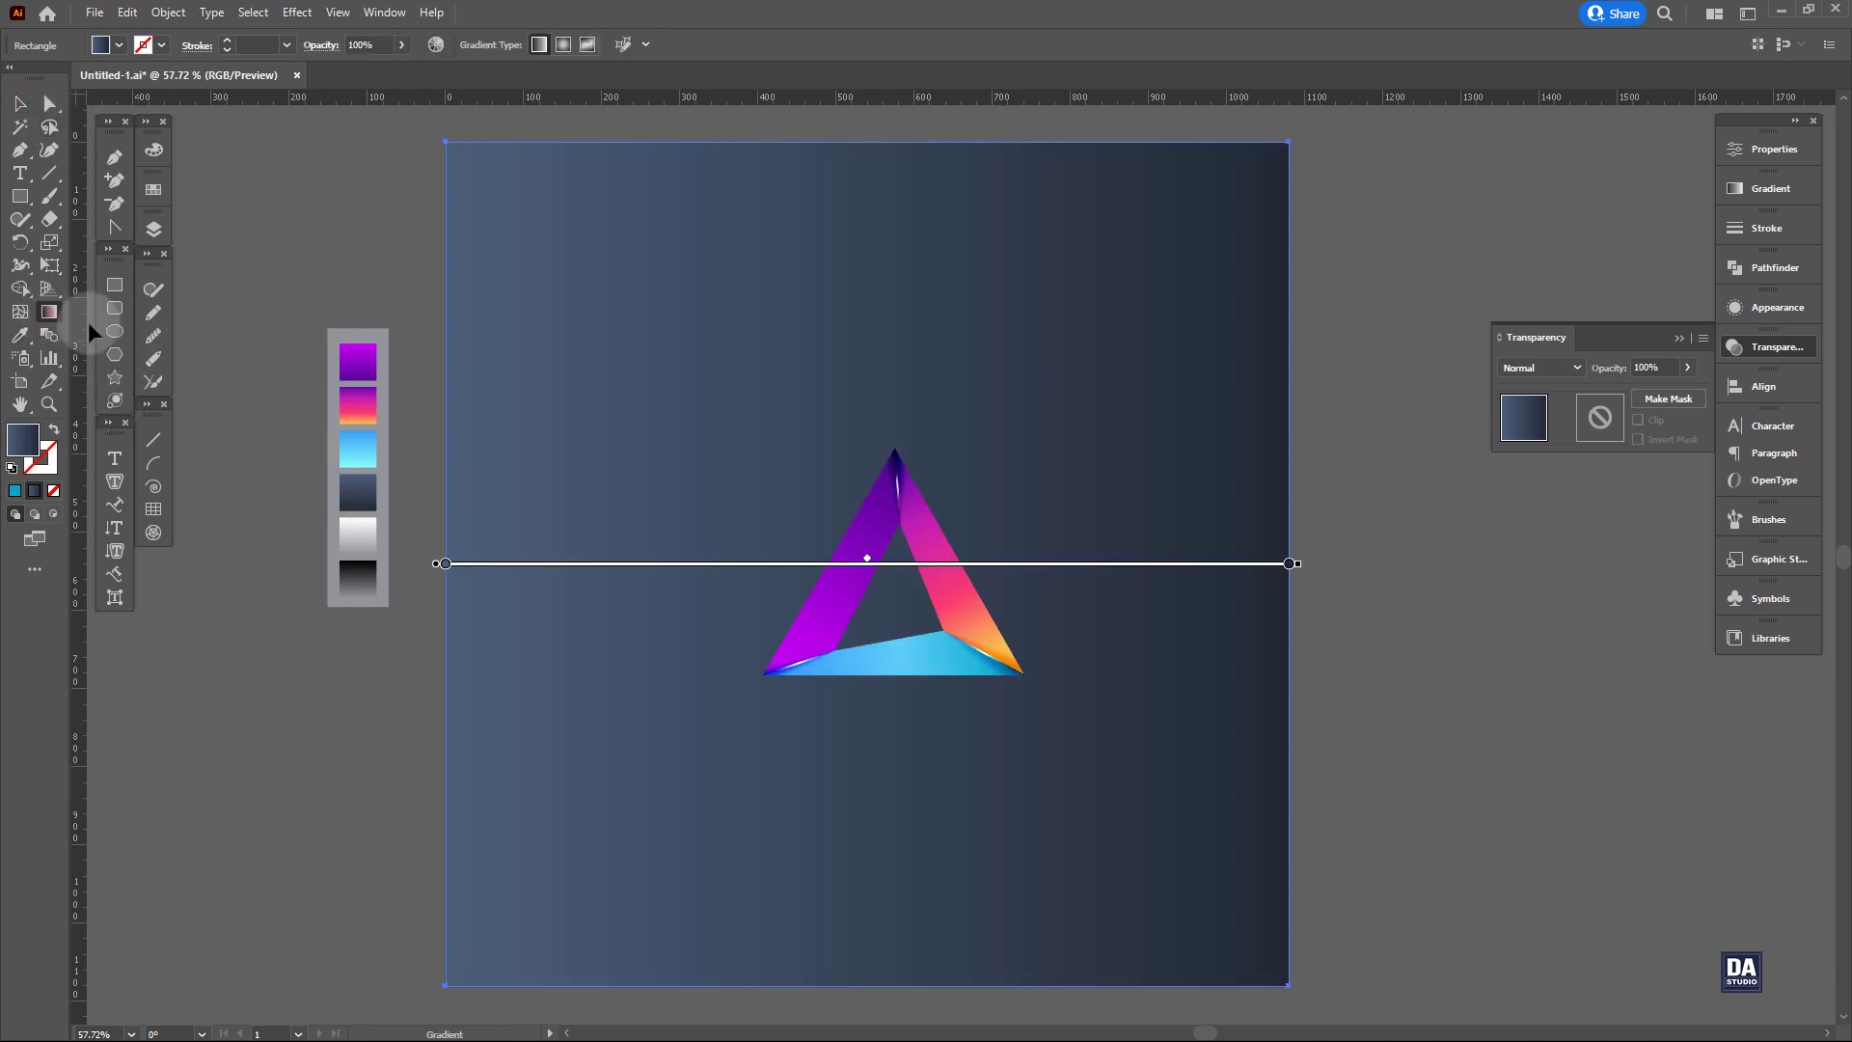
{"action": "mouse_move", "coordinate": [498, 223]}
{"action": "left_mouse_down"}
{"action": "mouse_move", "coordinate": [1148, 947]}
{"action": "mouse_move", "coordinate": [1073, 829]}
{"action": "mouse_move", "coordinate": [1096, 820]}
{"action": "left_mouse_up"}
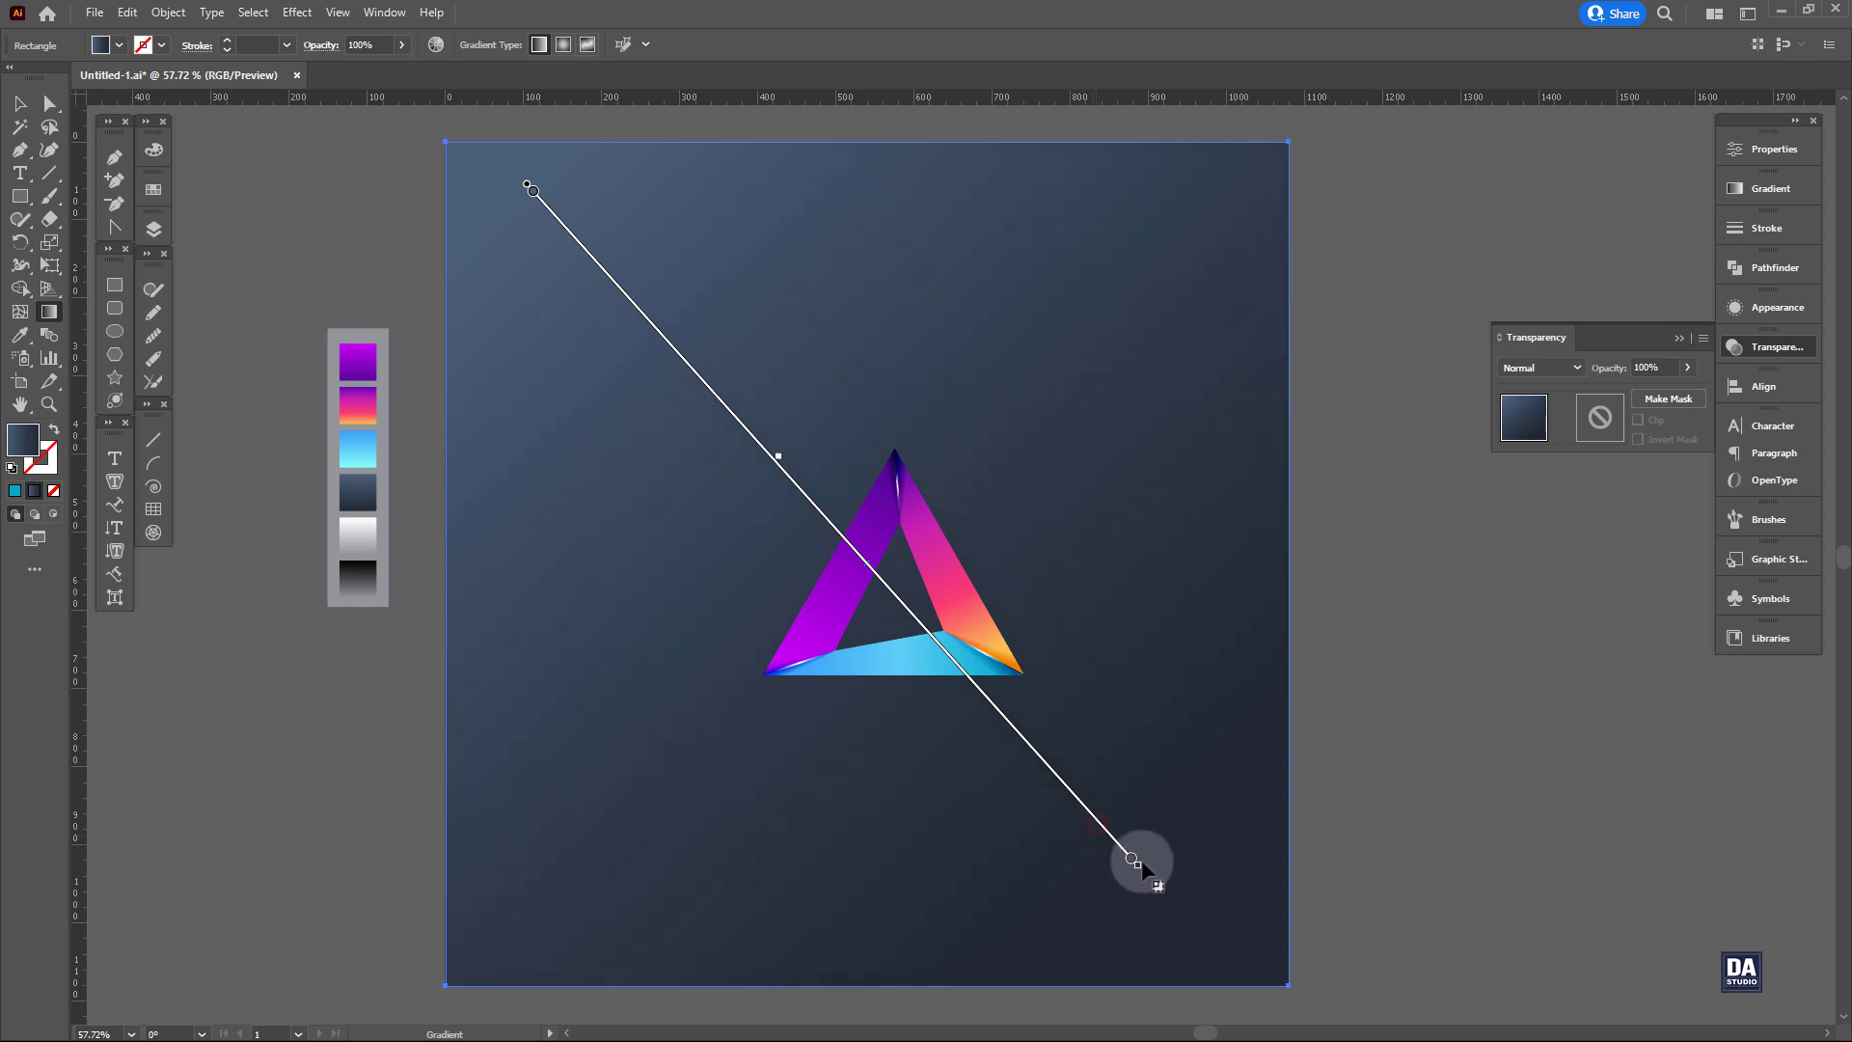
{"action": "key", "text": "v"}
Group all the pieces, shadows and highlights of the triangular logo.
{"action": "left_click", "coordinate": [853, 648]}
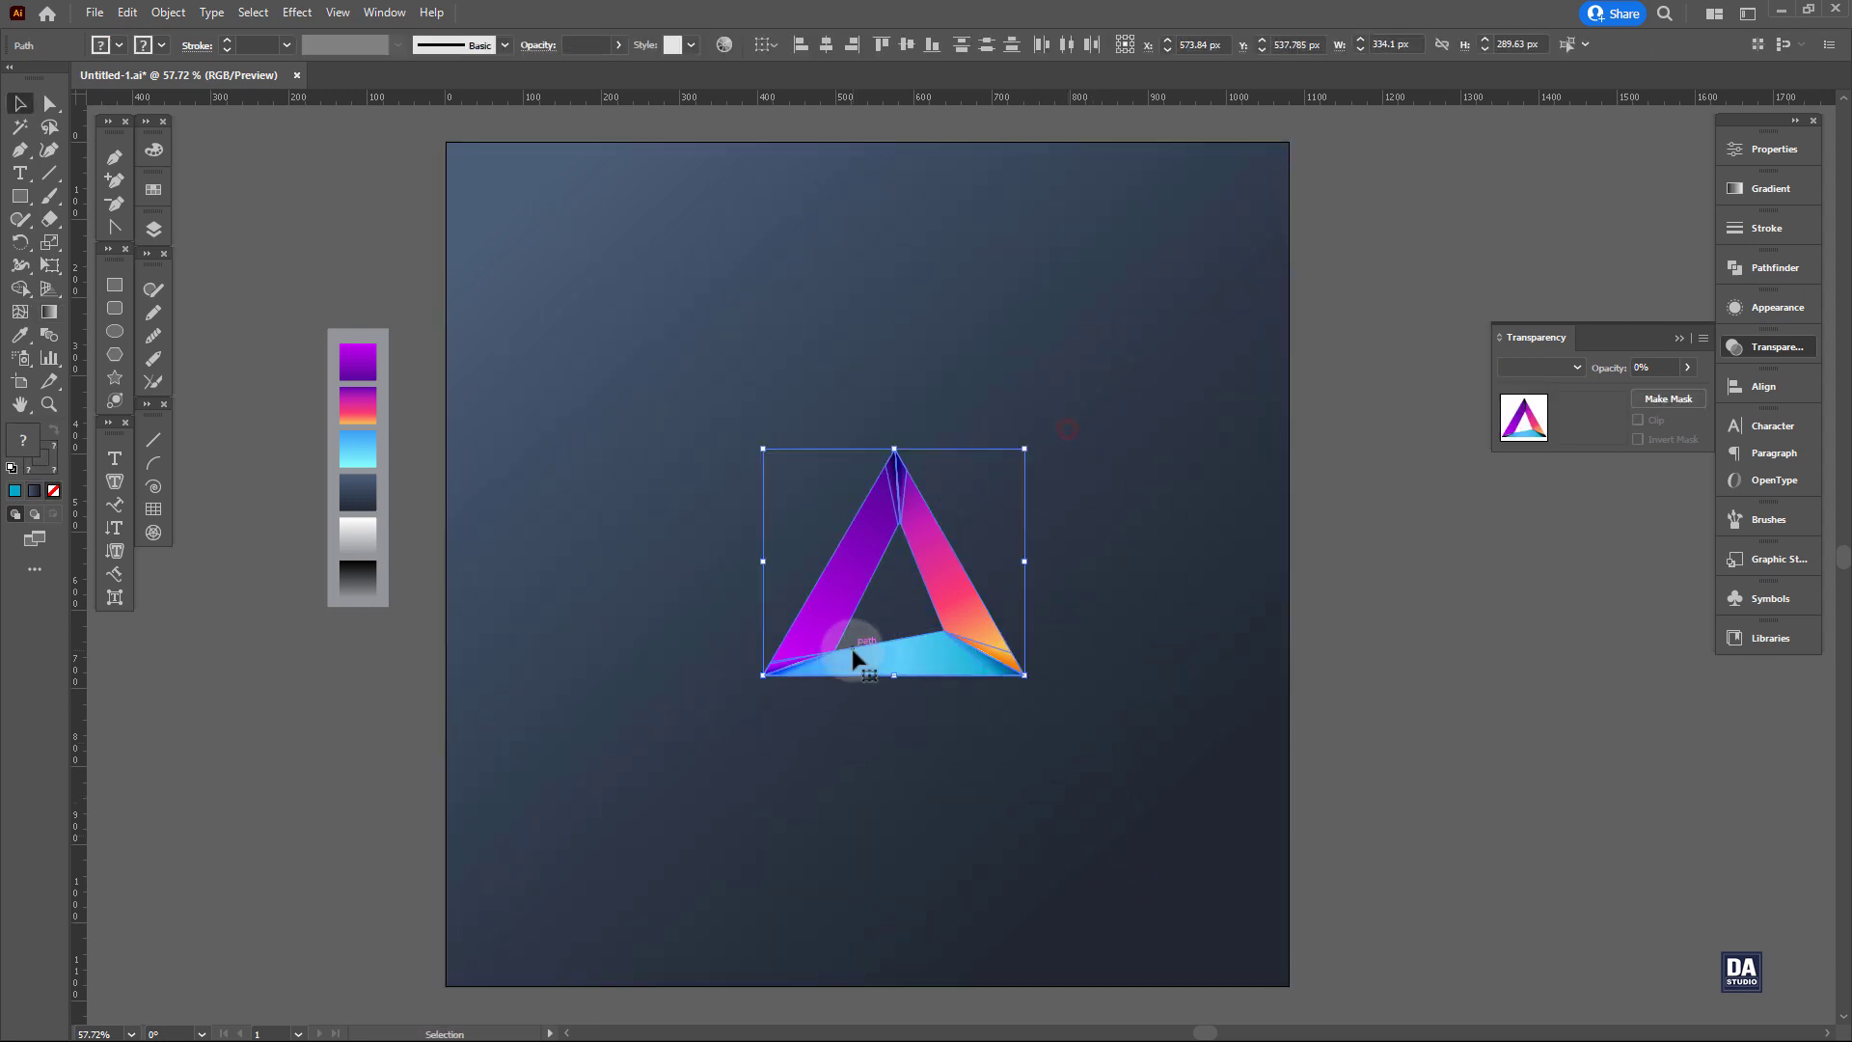
{"action": "right_click", "coordinate": [853, 648]}
{"action": "left_click", "coordinate": [897, 383]}
Enlarge the logo group to about 489 × 424 px and centre it horizontally on the artboard.
{"action": "mouse_move", "coordinate": [1024, 675]}
{"action": "left_mouse_down"}
{"action": "mouse_move", "coordinate": [1084, 727]}
{"action": "mouse_move", "coordinate": [1005, 693]}
{"action": "mouse_move", "coordinate": [1021, 703]}
{"action": "left_mouse_up"}
{"action": "left_click", "coordinate": [826, 44]}
{"action": "left_click", "coordinate": [1026, 539]}
Add a black Multiply drop shadow to the logo group with 55% opacity, 10 px X and Y offsets and 20 px blur, and deselect.
{"action": "key", "text": "ctrl+space"}
{"action": "left_click", "coordinate": [1021, 708]}
{"action": "left_click", "coordinate": [1775, 306]}
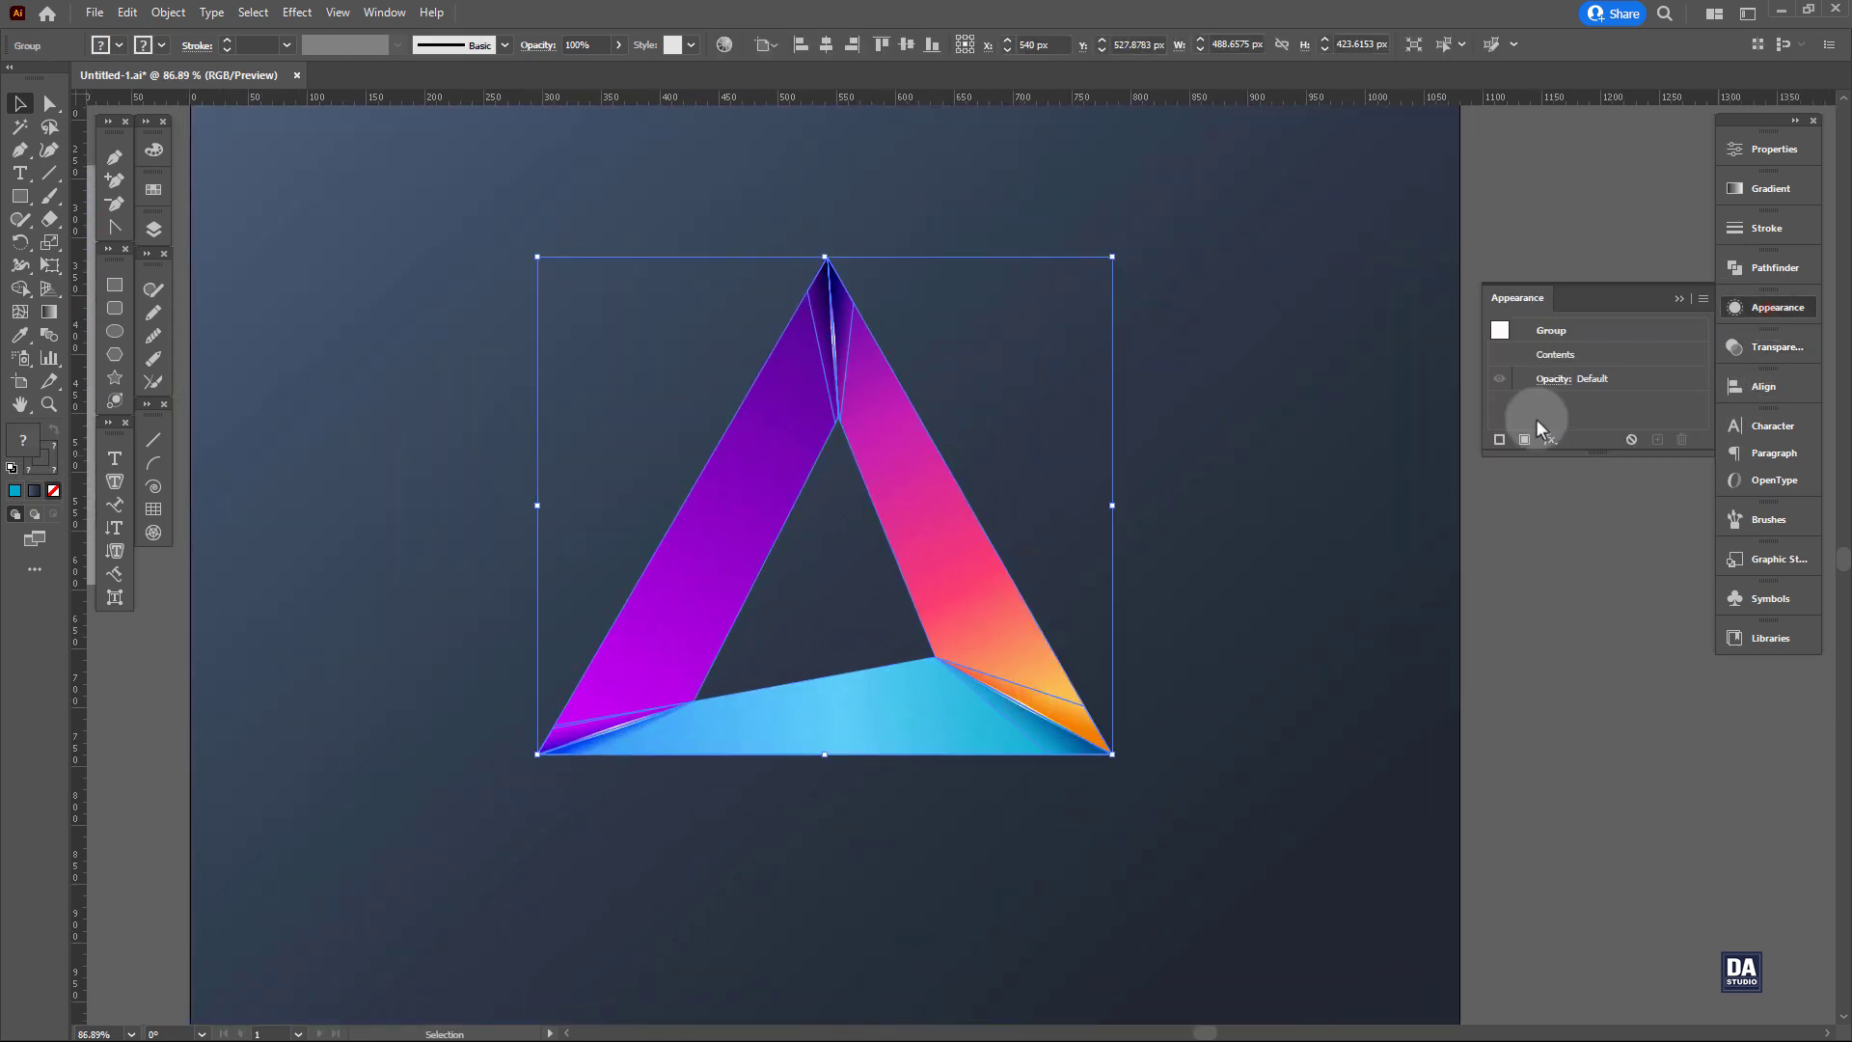
{"action": "left_click", "coordinate": [1550, 439]}
{"action": "mouse_move", "coordinate": [1592, 629]}
{"action": "left_click", "coordinate": [1427, 637]}
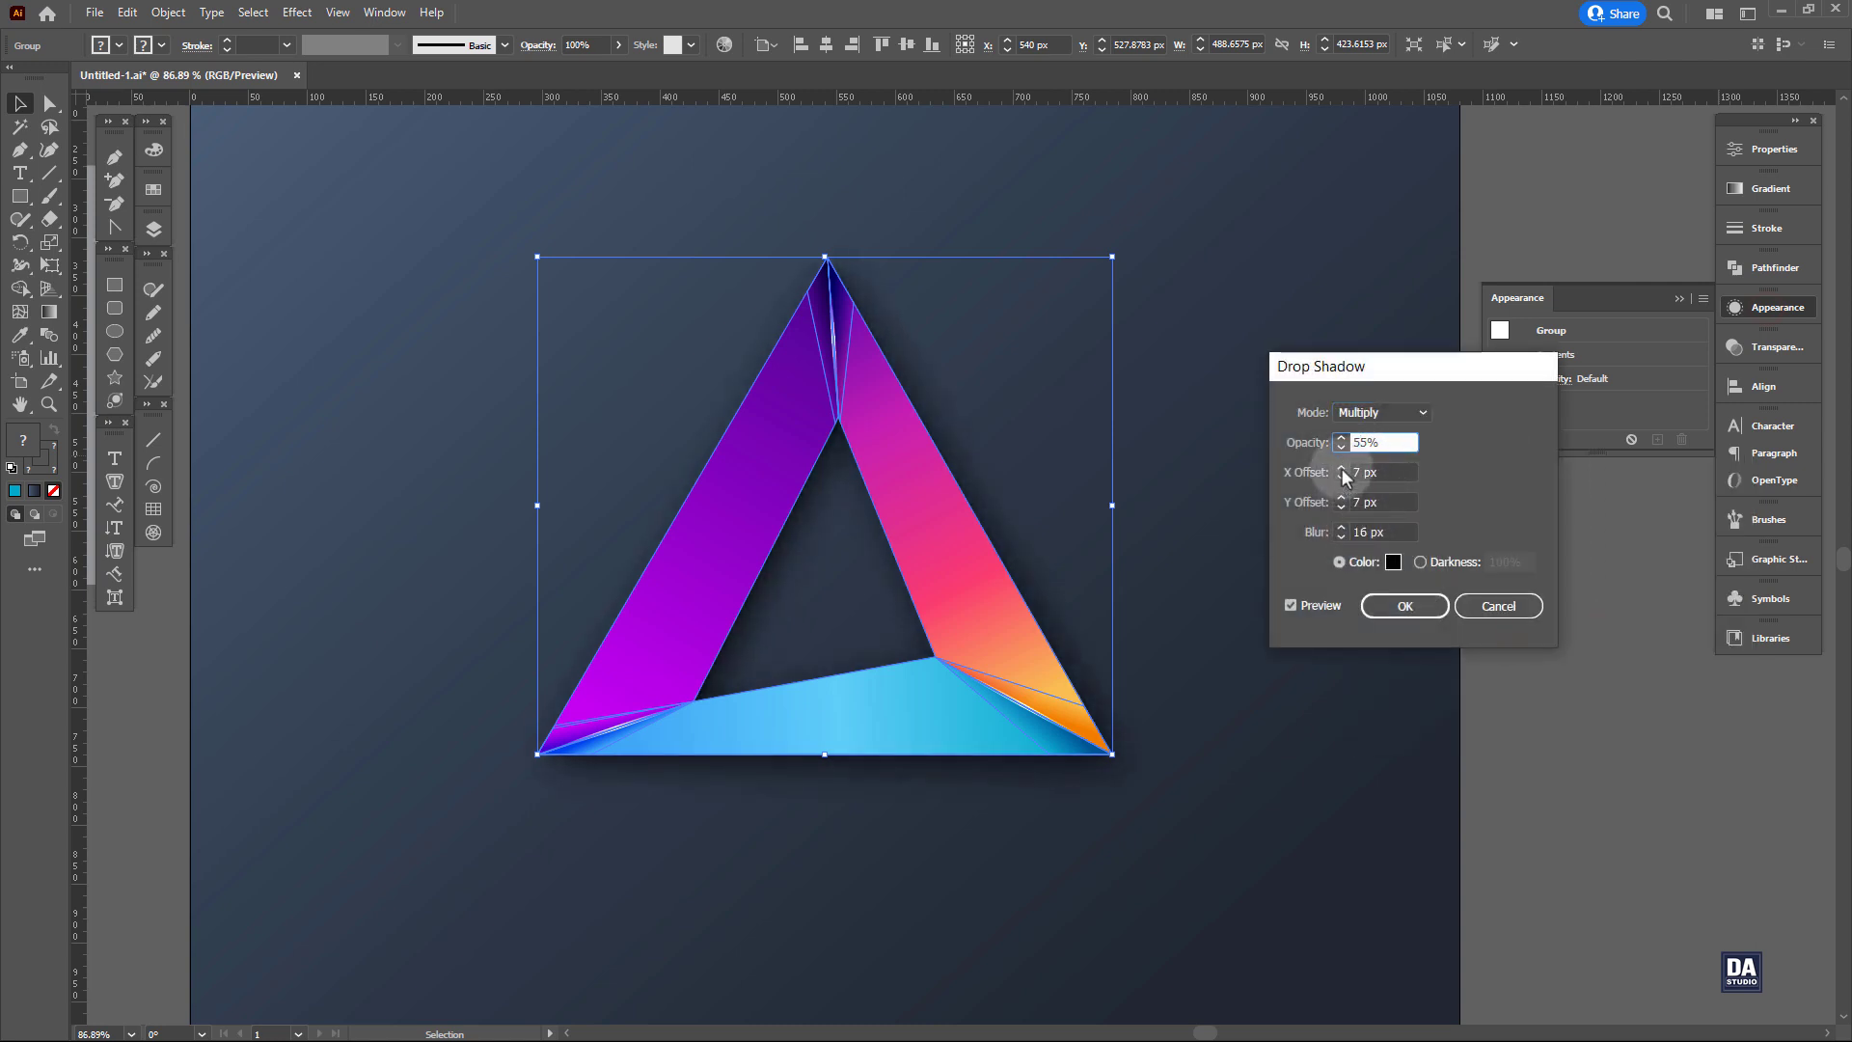
{"action": "left_click", "coordinate": [1342, 468]}
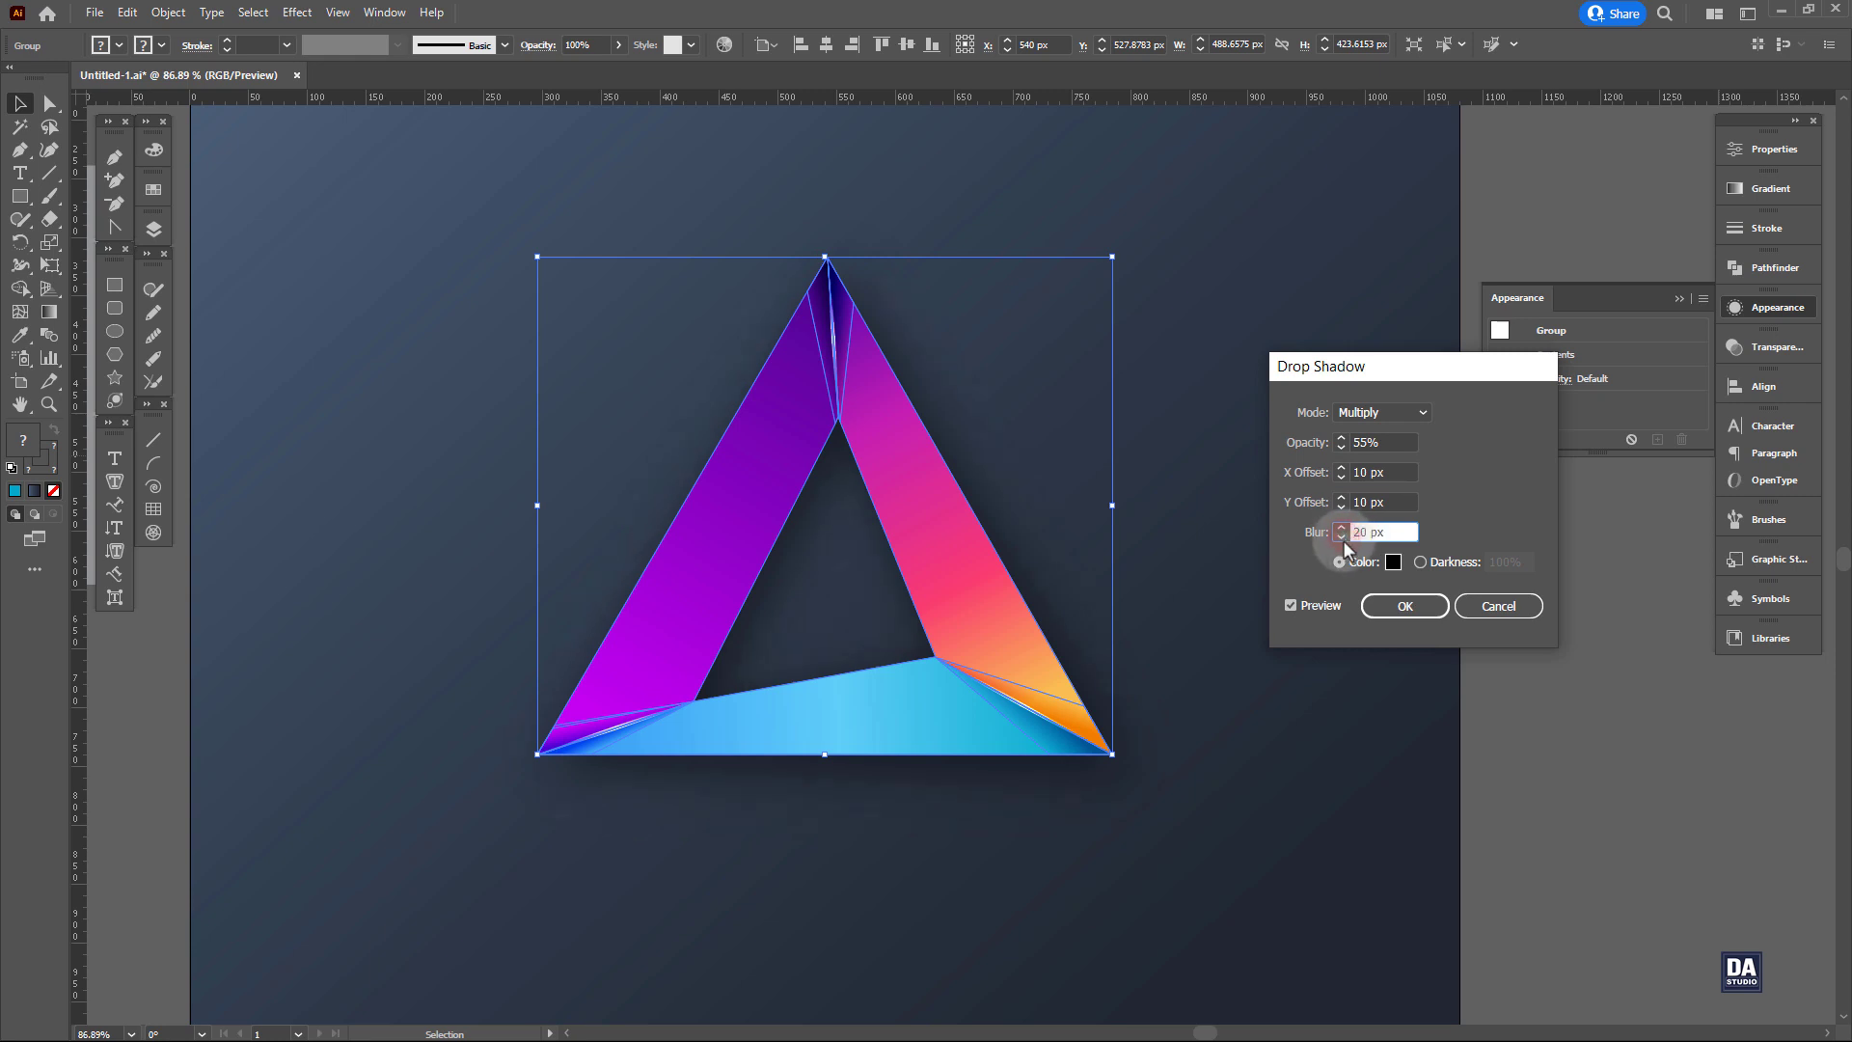
{"action": "left_click", "coordinate": [1401, 608]}
{"action": "left_click", "coordinate": [1369, 672]}
Reduce the logo's drop shadow opacity to 35% and deselect the logo.
{"action": "left_click_drag", "start_coordinate": [985, 708], "coordinate": [852, 612]}
{"action": "left_click", "coordinate": [953, 645]}
{"action": "left_click", "coordinate": [1565, 379]}
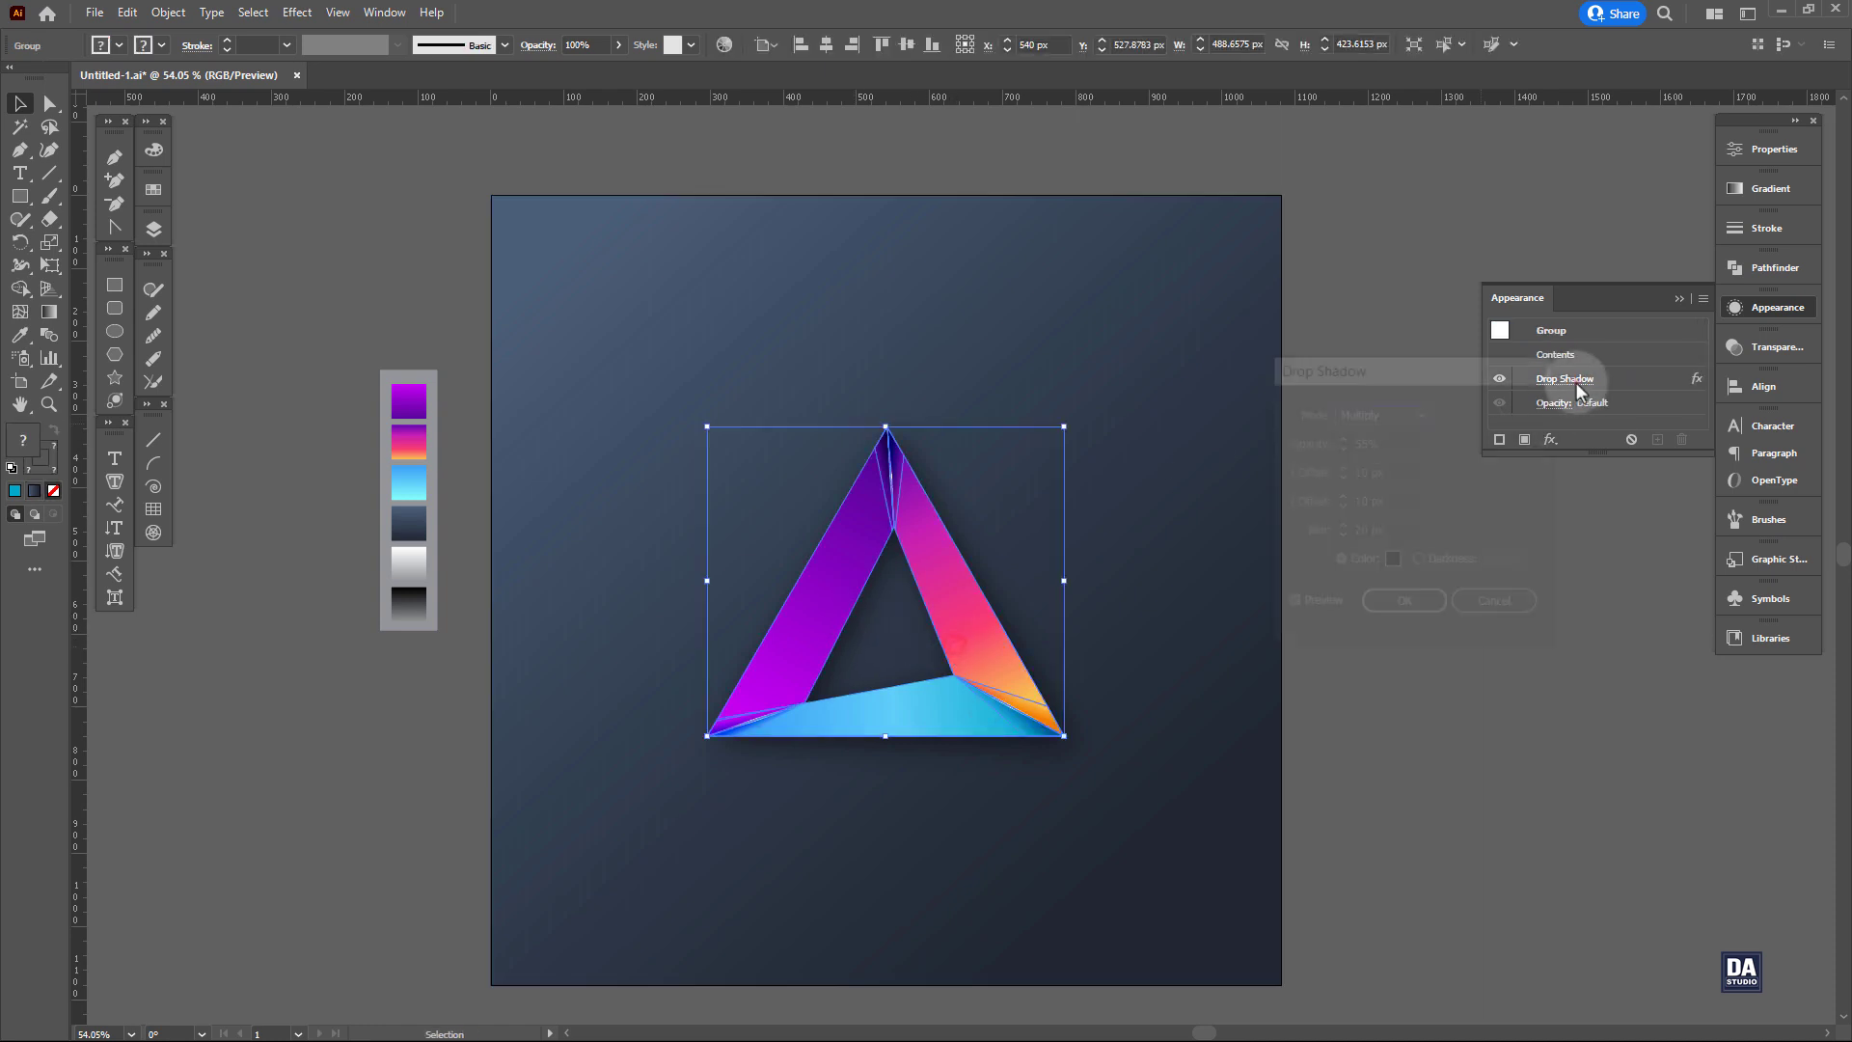
{"action": "left_click", "coordinate": [1341, 446]}
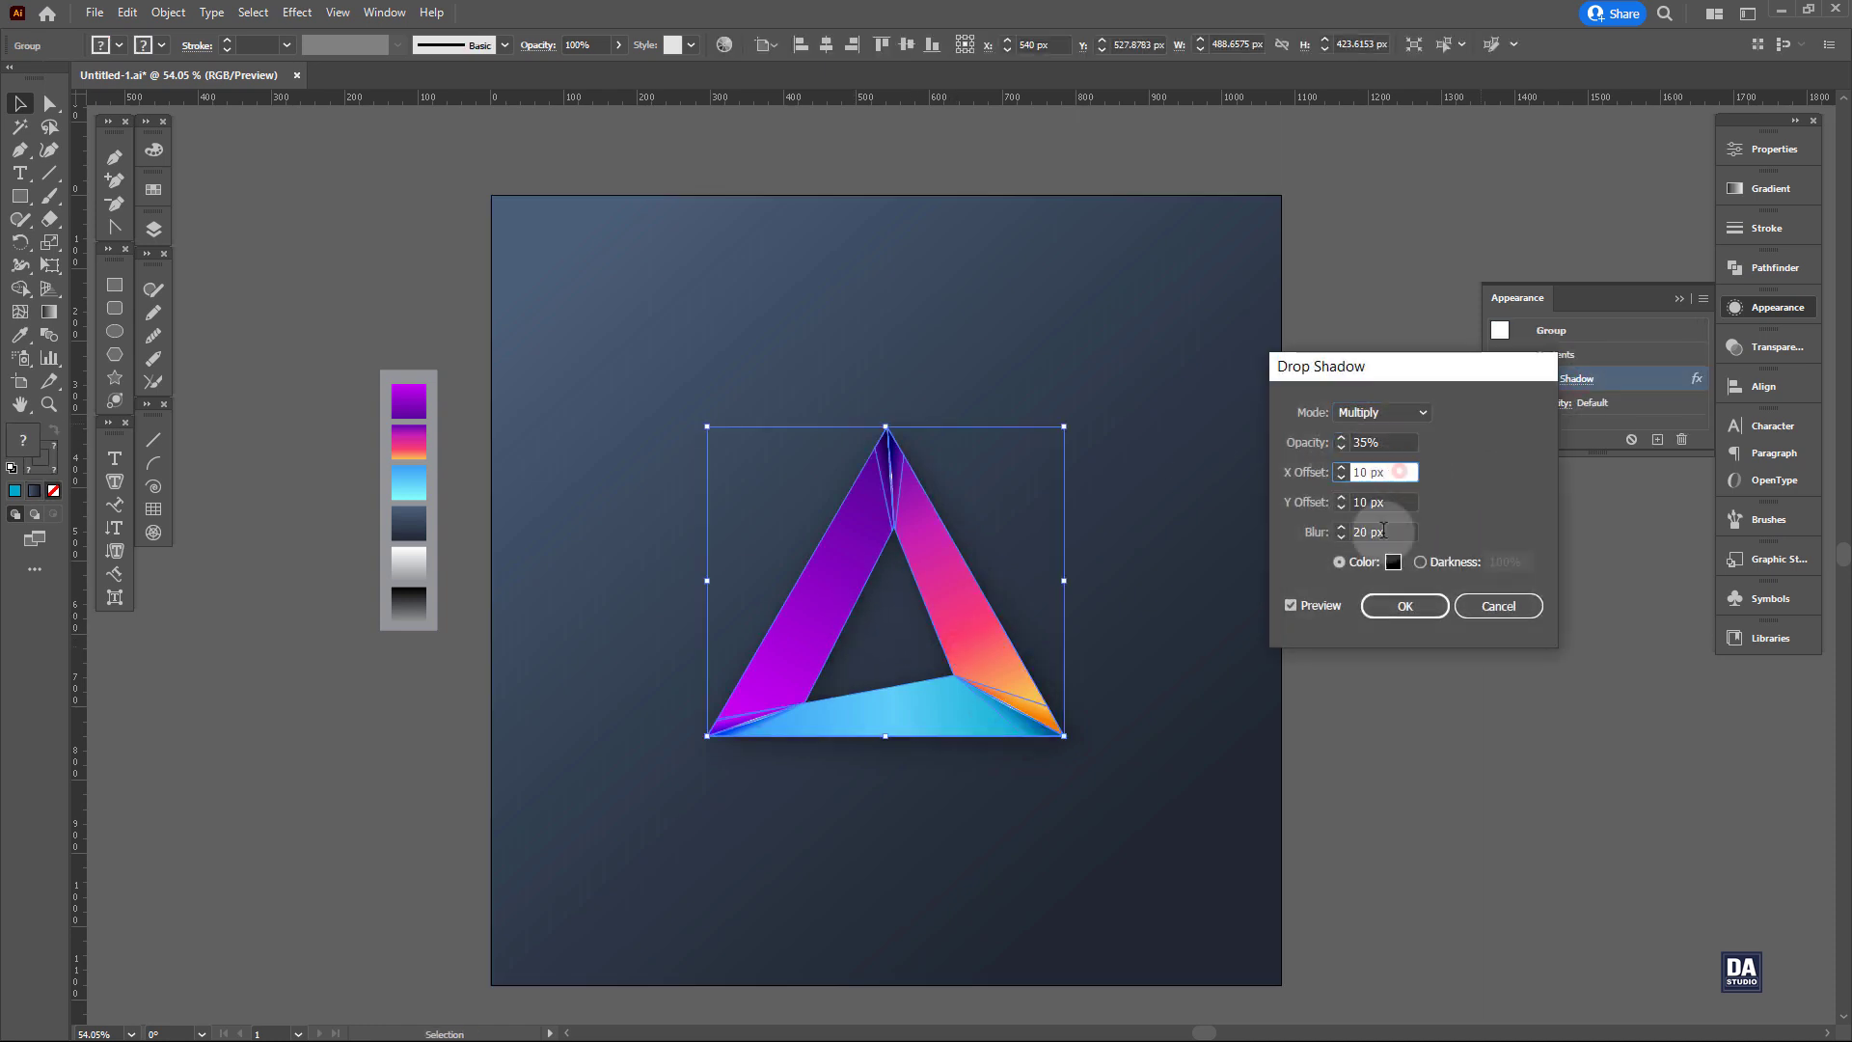
{"action": "left_click", "coordinate": [1378, 608]}
{"action": "left_click", "coordinate": [1289, 656]}
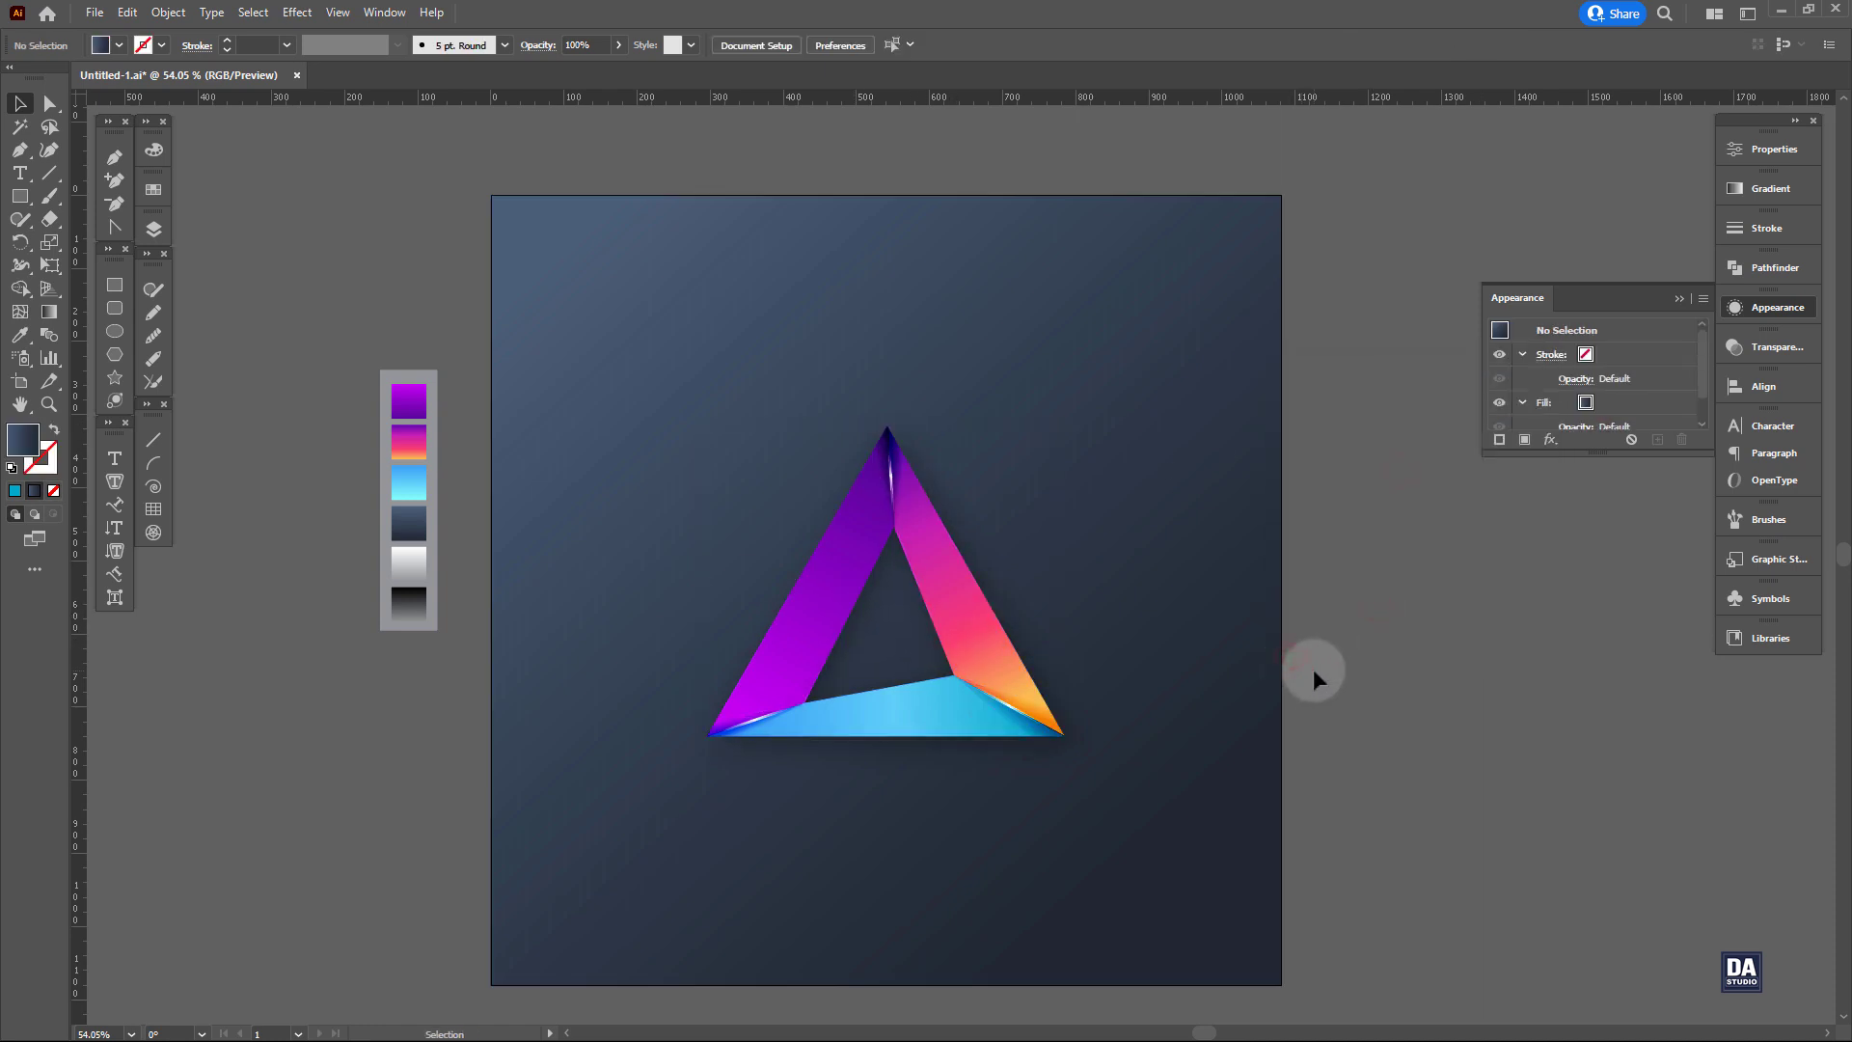